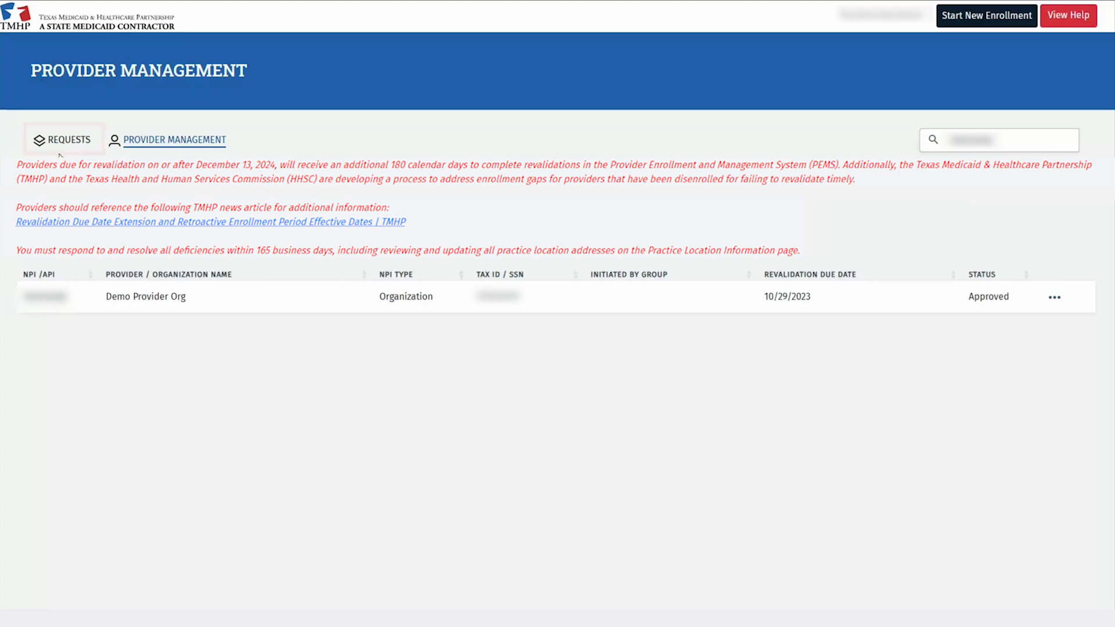
View the Demo Provider Org enrollment record and switch it to Edit Enrollment Record.
click(1054, 299)
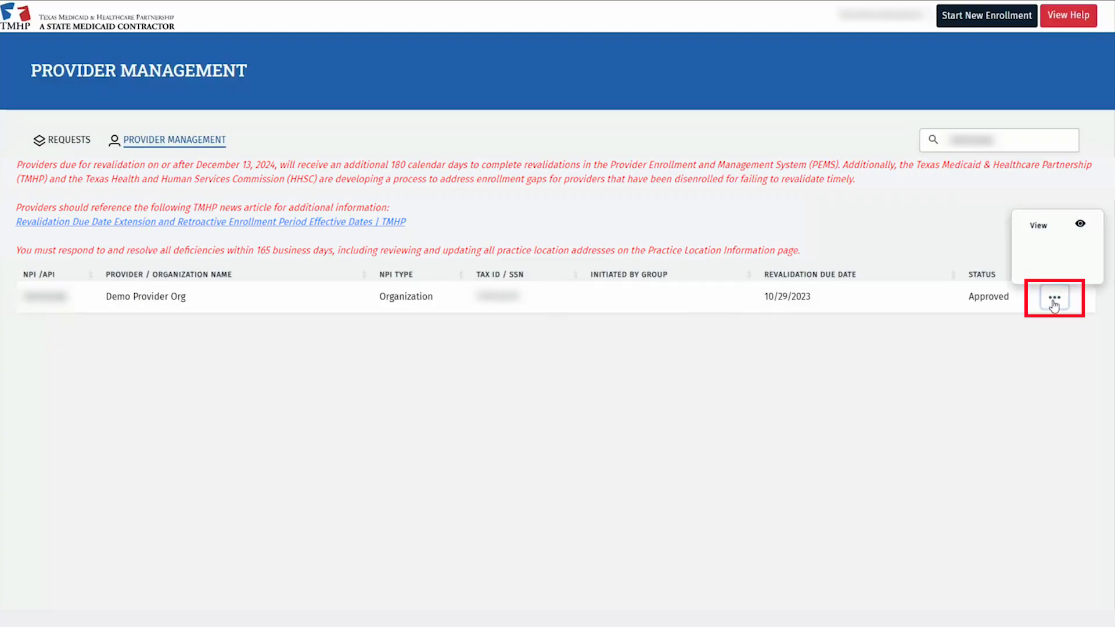
click(1043, 226)
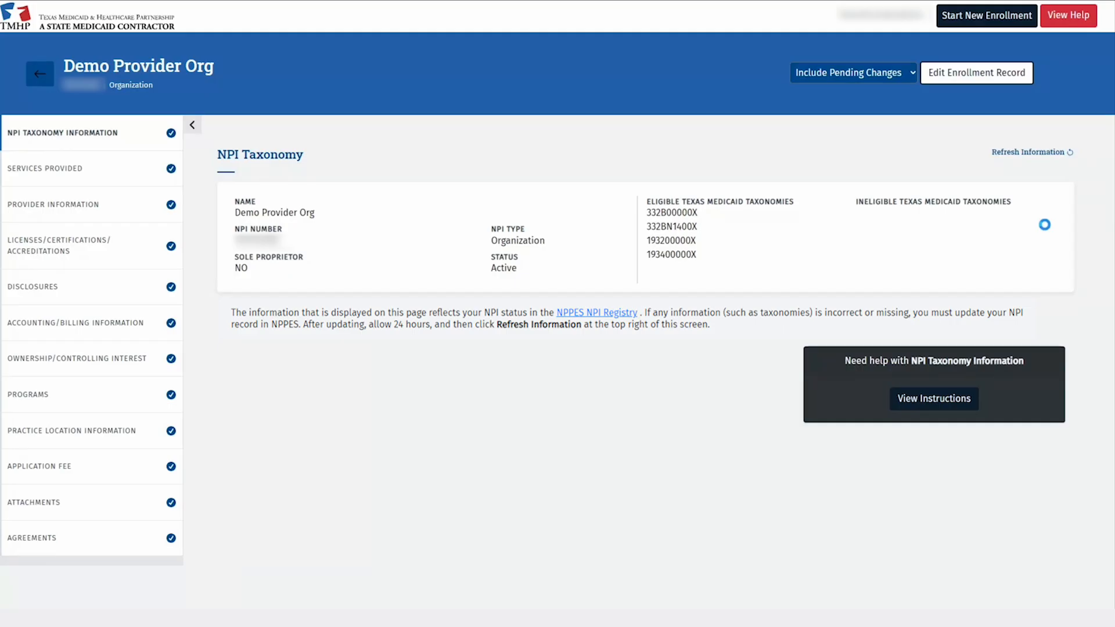
click(990, 81)
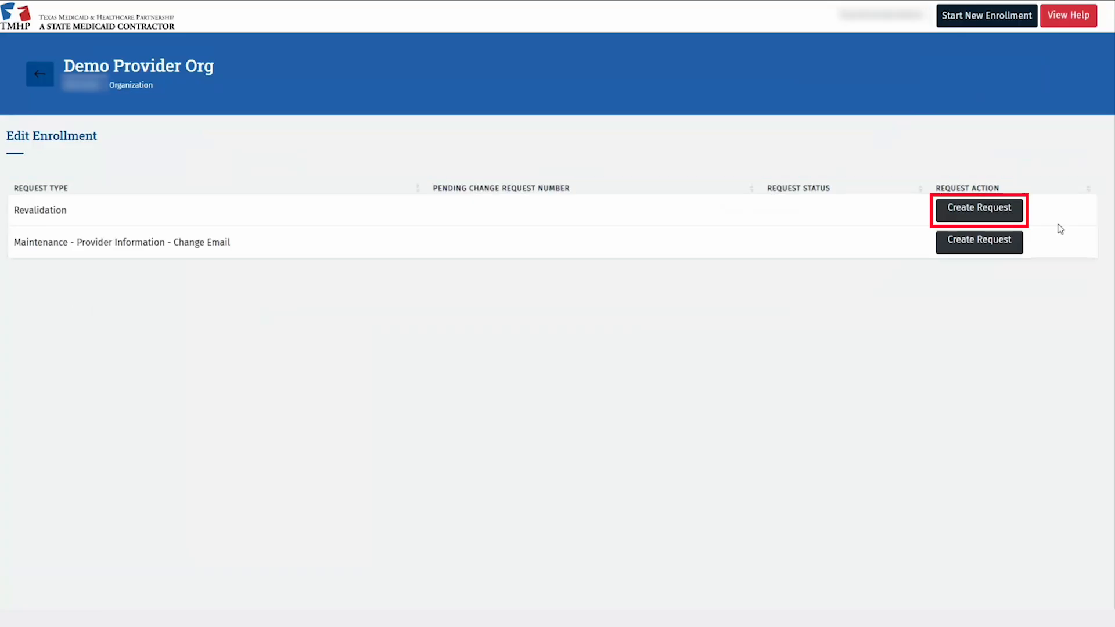
Create a Revalidation request for Demo Provider Org.
click(1009, 217)
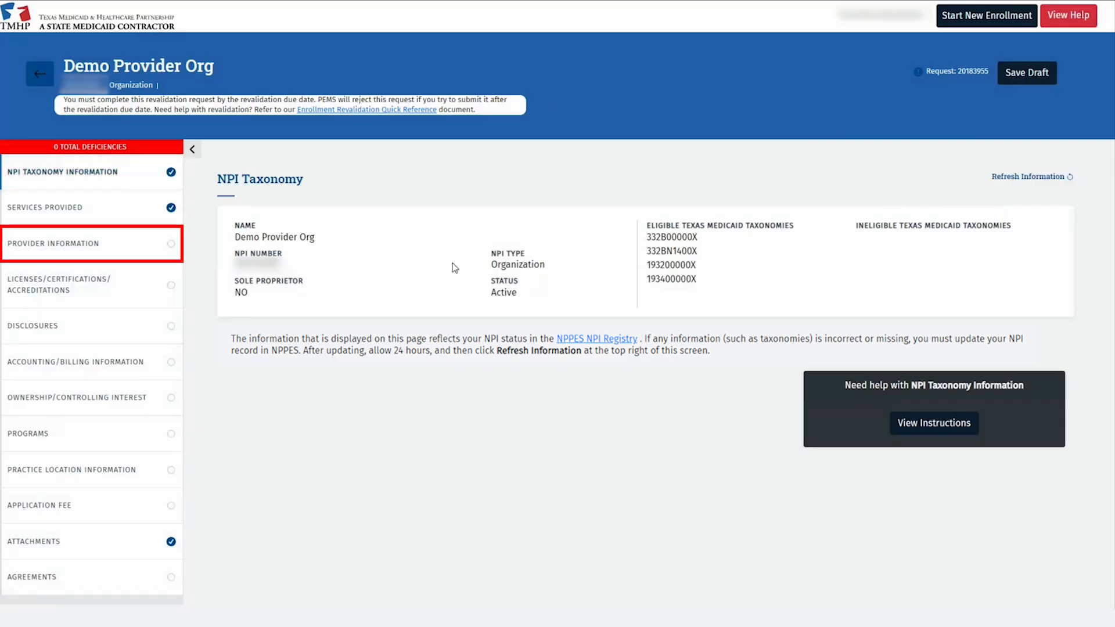
In Provider Information, replace the primary email address, verify it, and save.
click(158, 250)
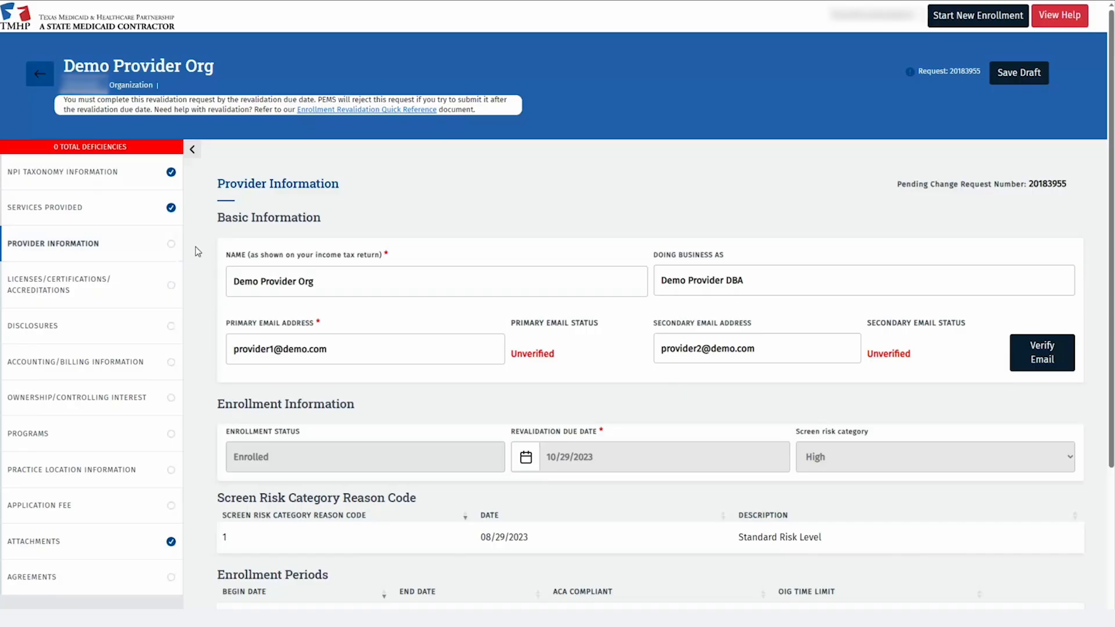
scroll(195, 247, down, 2)
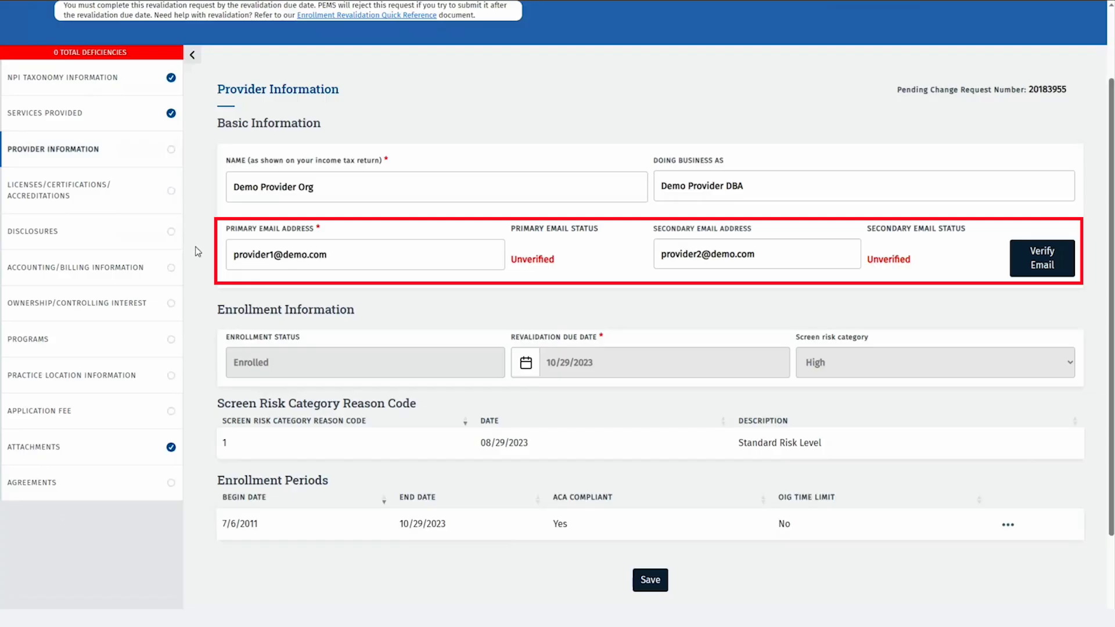
triple_click(277, 261)
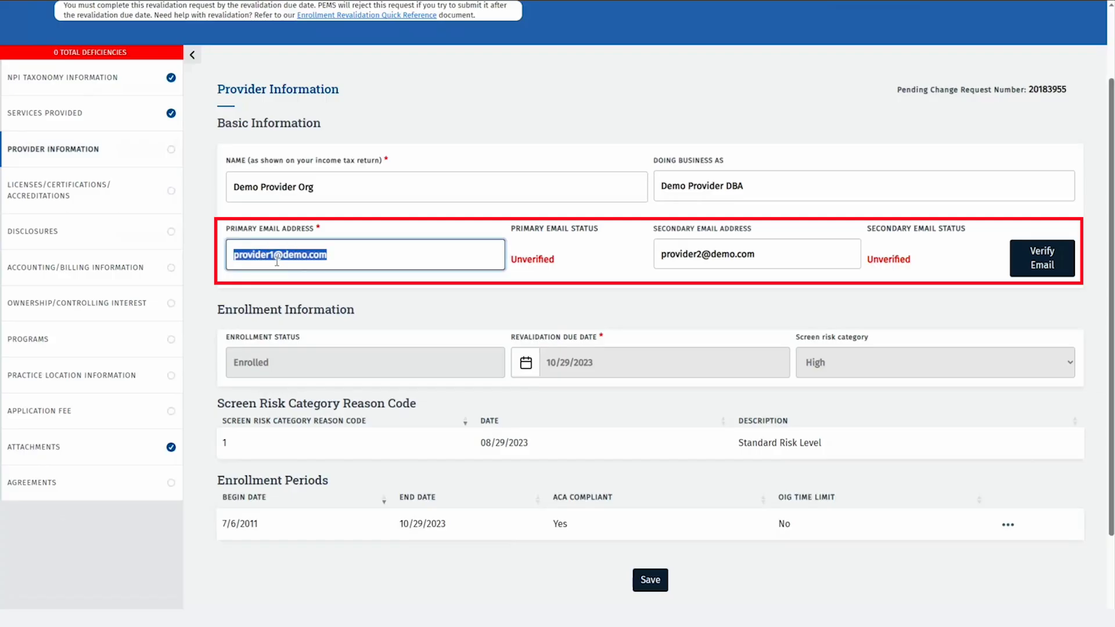
text([unreadable])
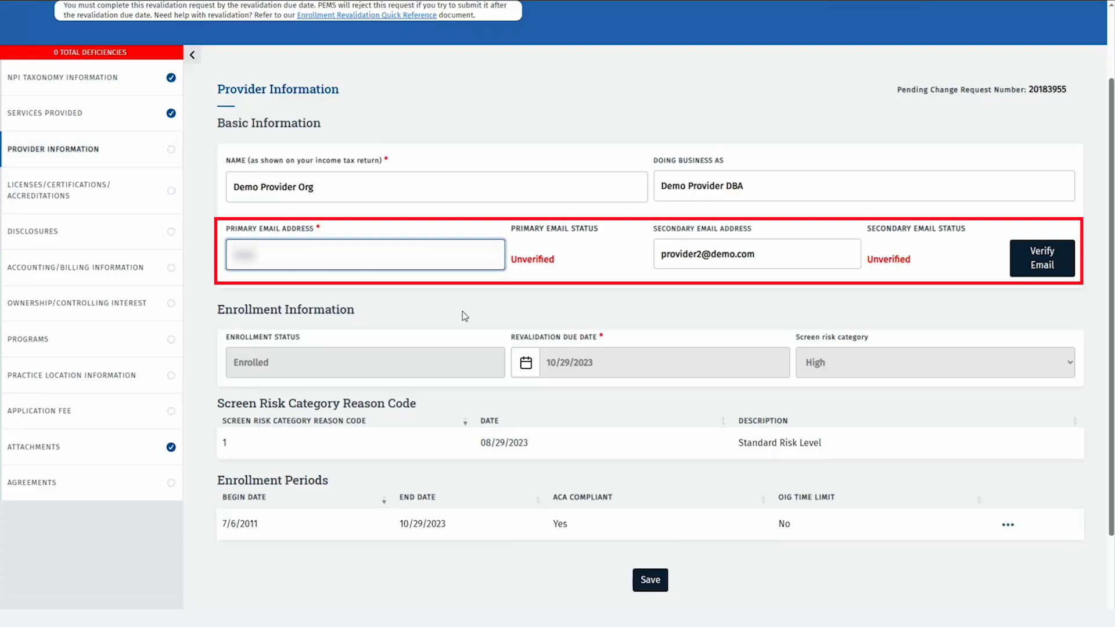
text([unreadable])
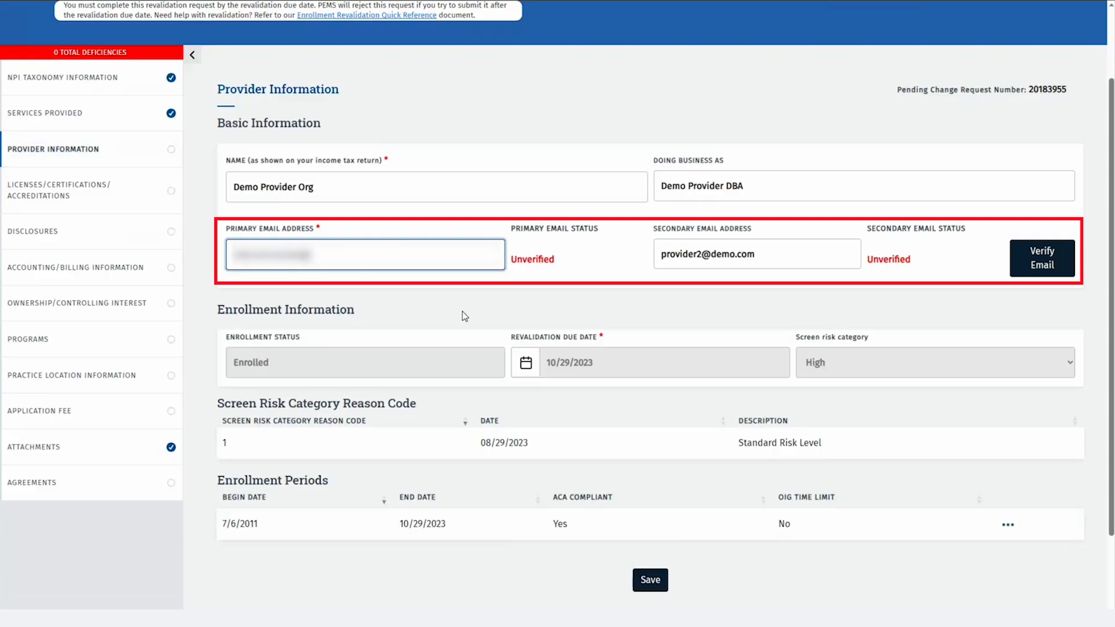
text([unreadable])
click(1026, 264)
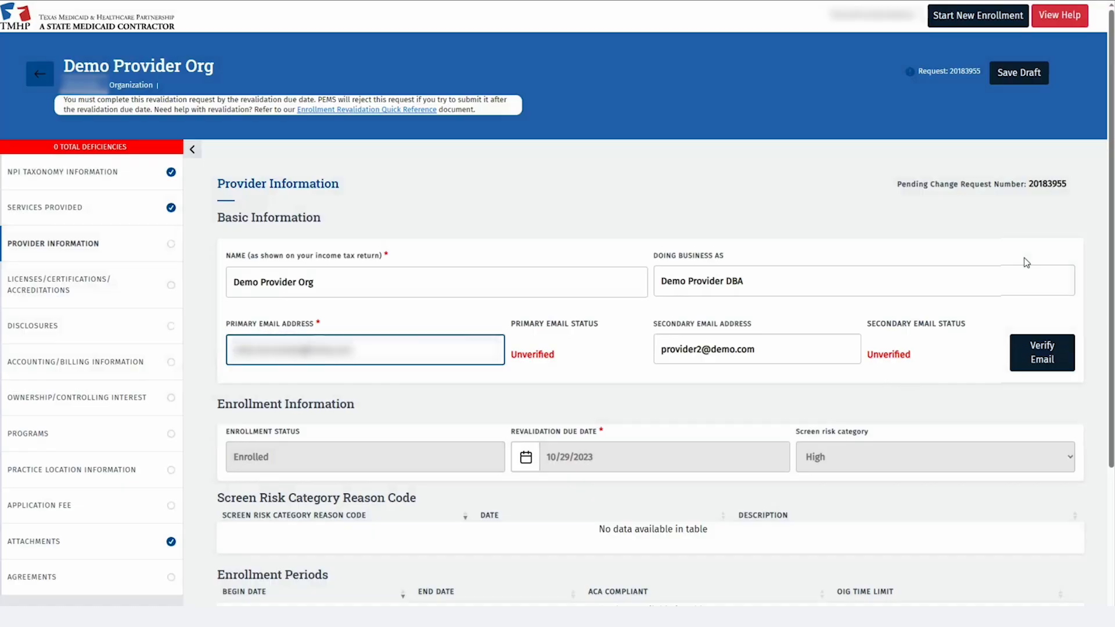
scroll(1024, 261, down, 3)
click(643, 490)
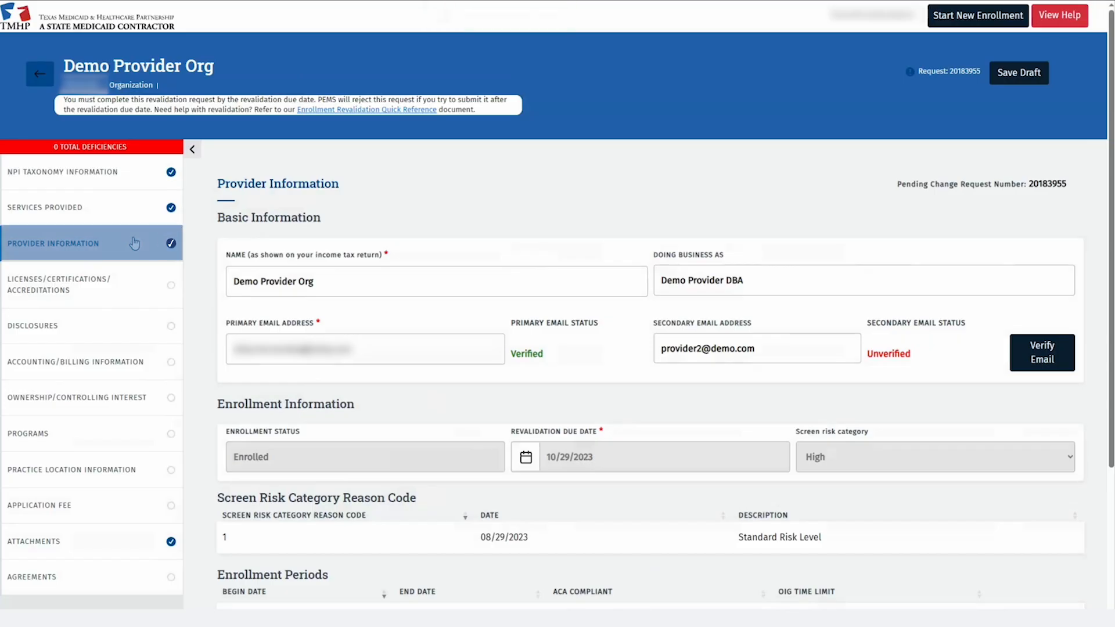
click(128, 287)
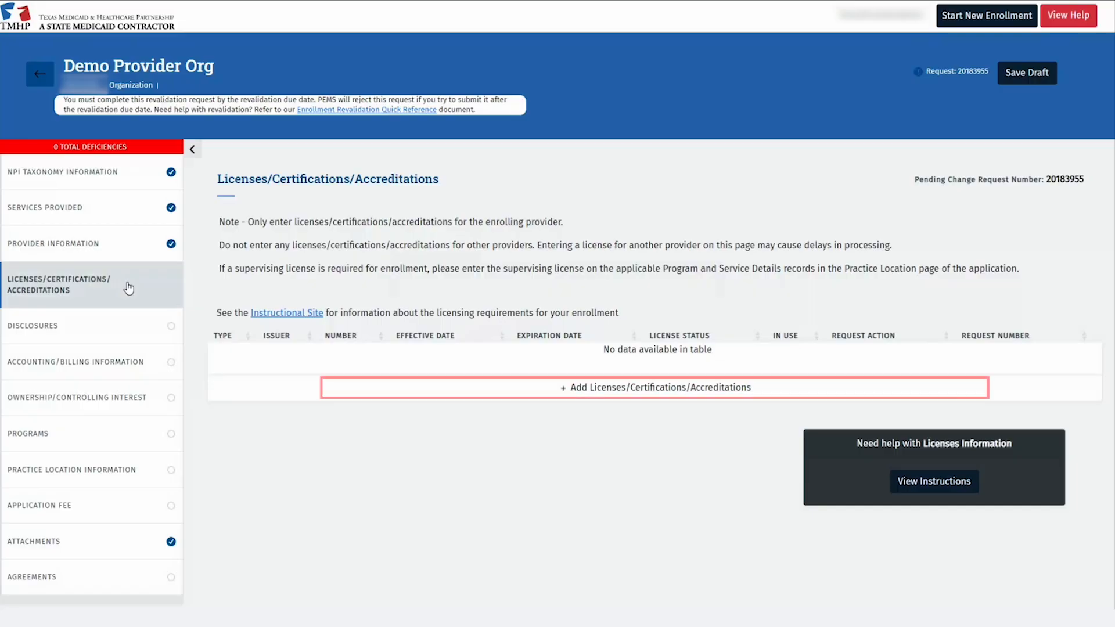
Add an ACCREDITATION from CLIA, number 12345, effective 01/03/2022 and expiring 01/02/2024.
click(528, 398)
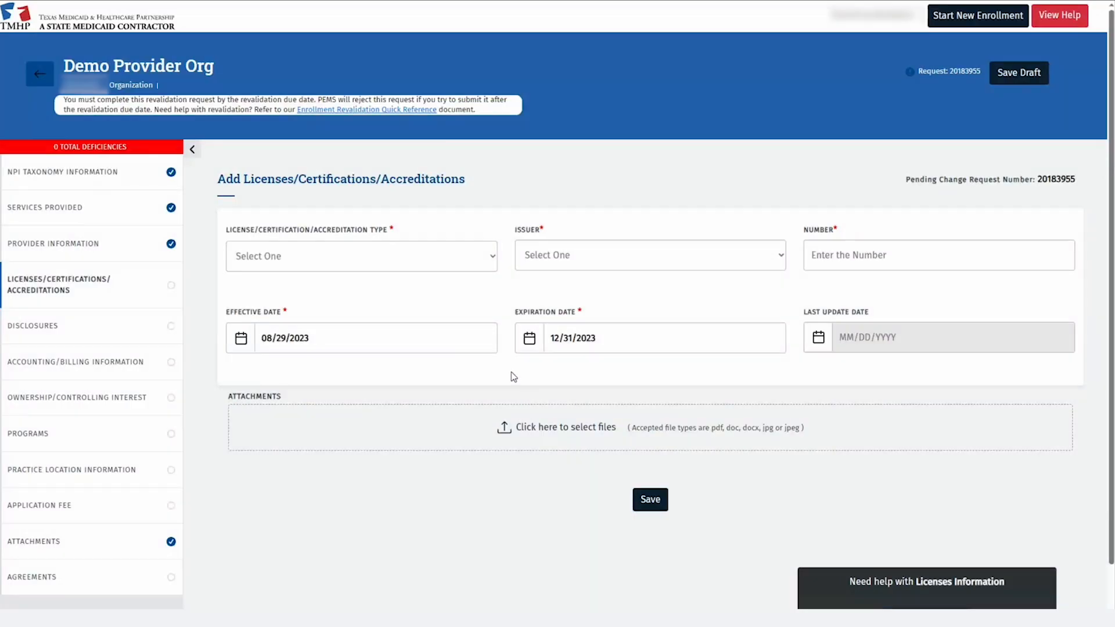
click(492, 256)
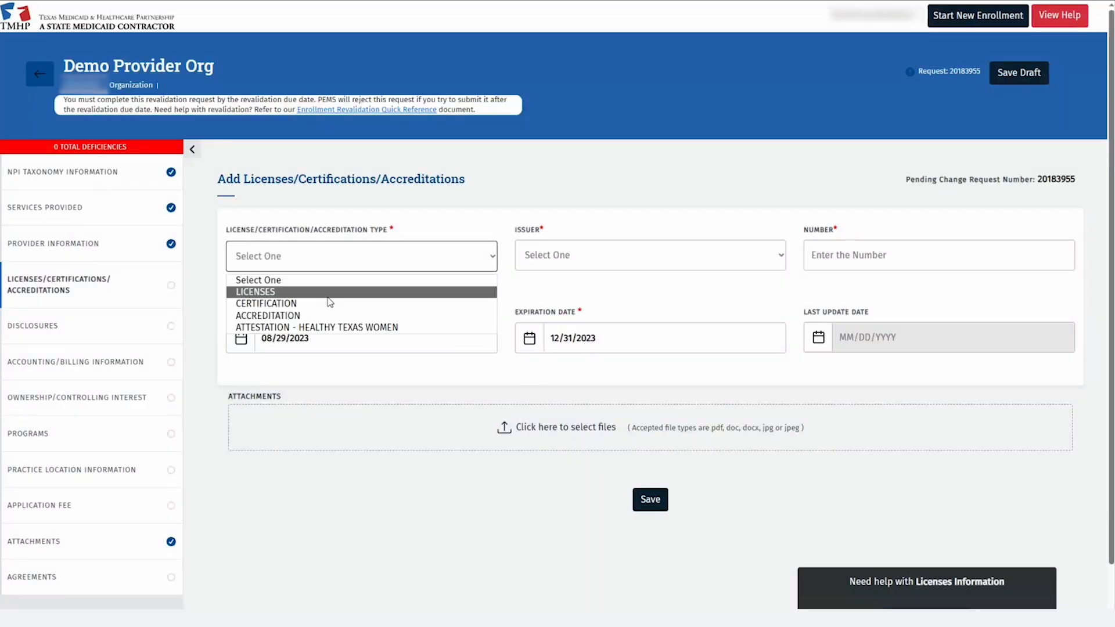
click(309, 316)
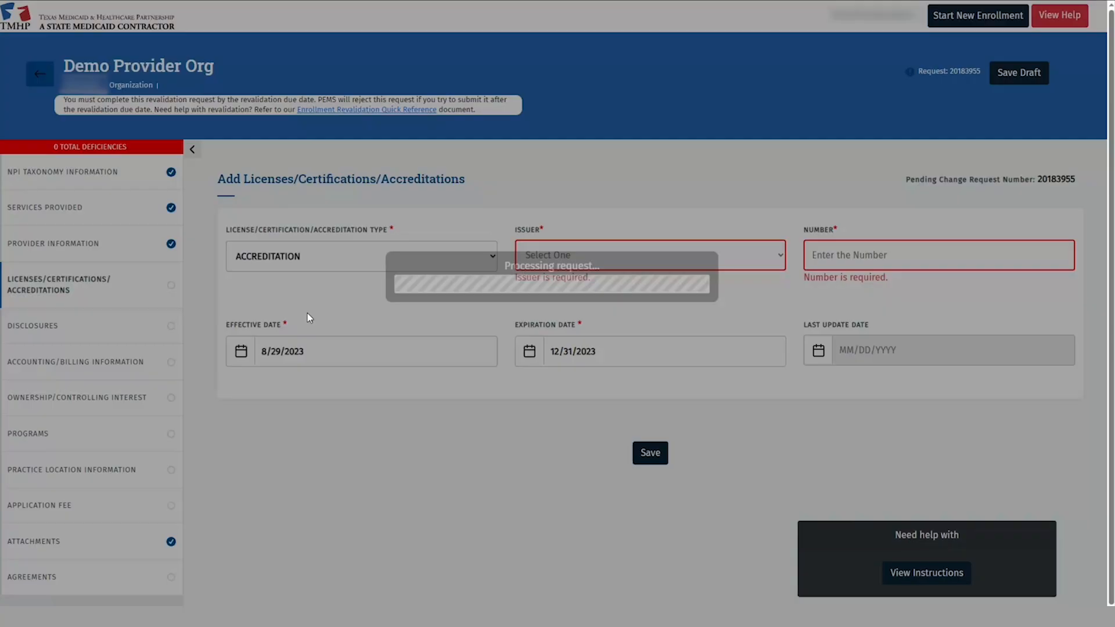
click(759, 258)
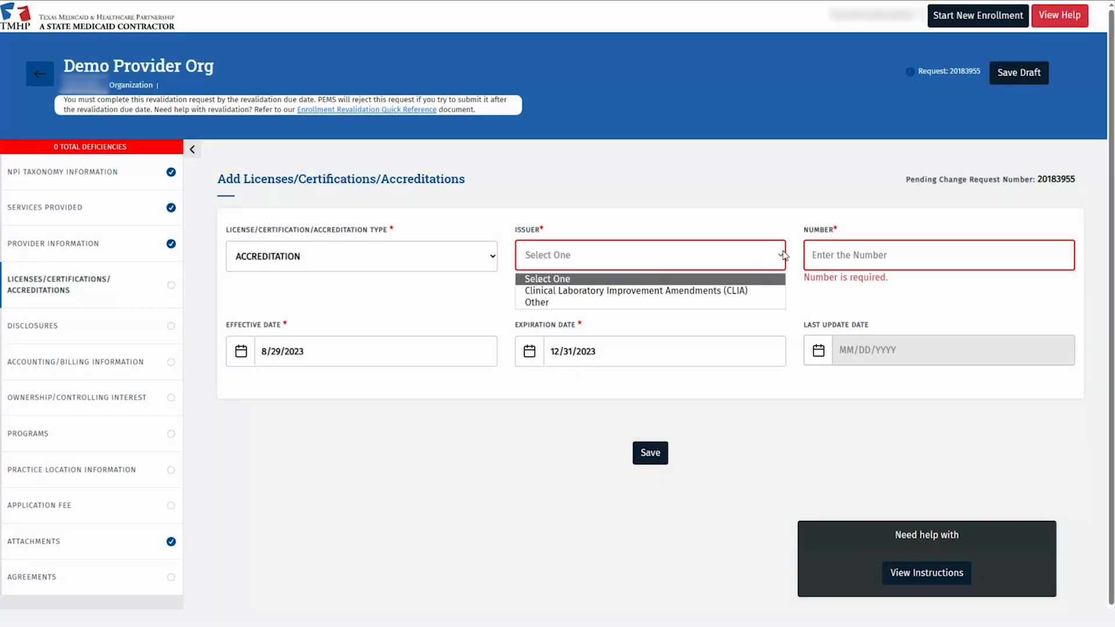
click(737, 290)
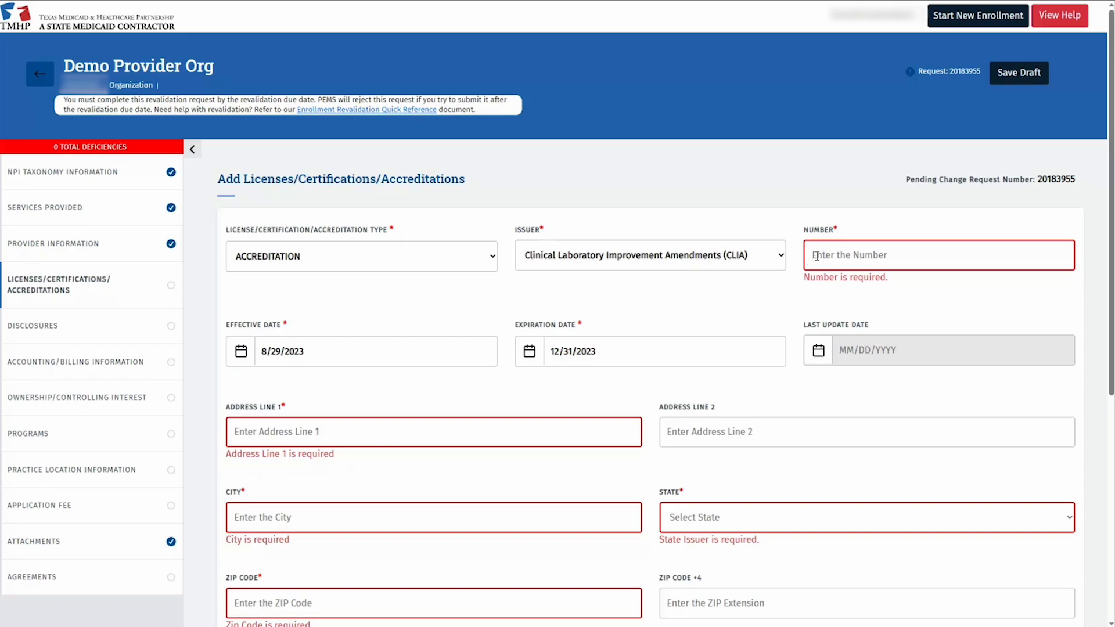
click(816, 256)
text(1)
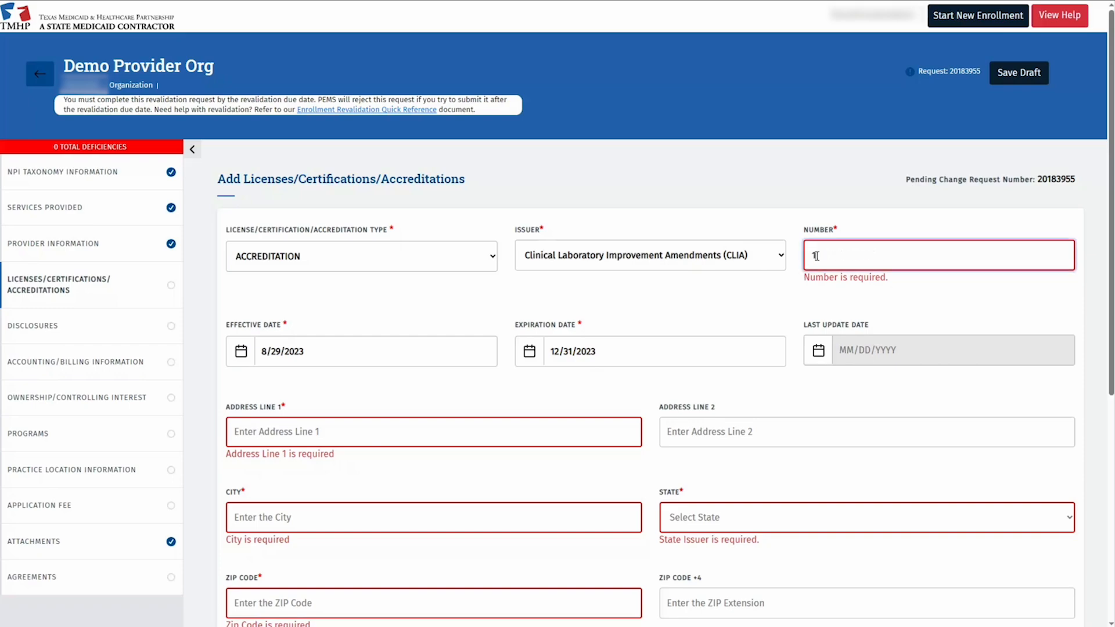
text(2345)
click(348, 350)
text(01/03/2022)
click(583, 338)
text(01/02/2024)
Fill in the accreditation's street address, city, state TX and ZIP code.
click(366, 414)
text(123 Demo Address 1)
key(Tab)
text(Katy)
key(Tab)
text(tx)
key(Tab)
text(7749)
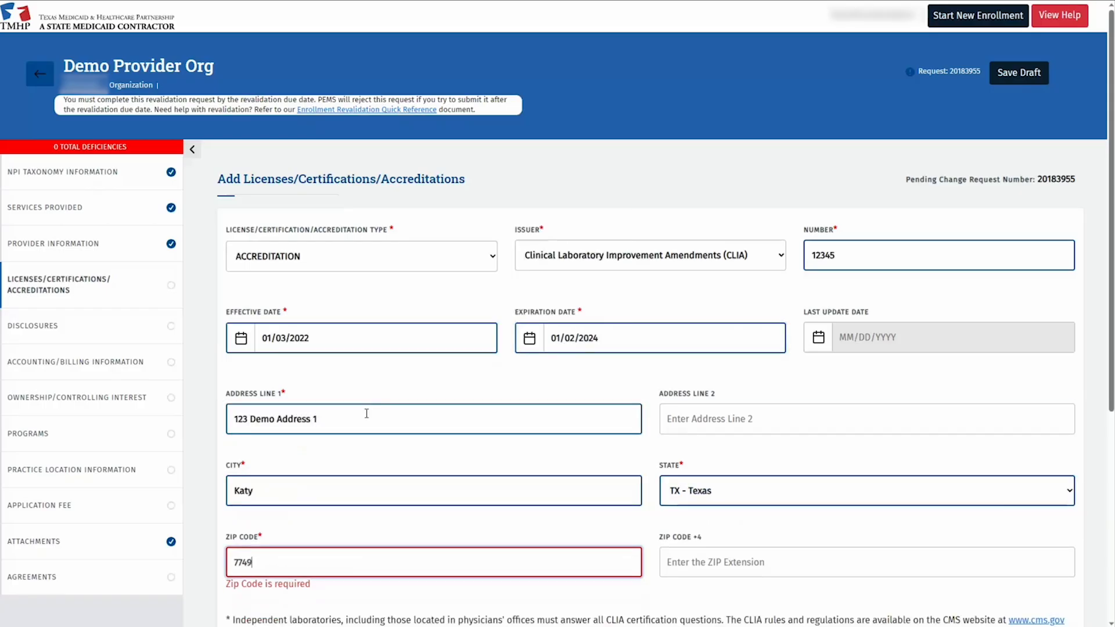
text(3)
key(Tab)
Complete the ZIP+4 and add lab certification 1 - Regular, dated 01/03/2022–01/02/2024.
text(1952)
scroll(371, 414, down, 3)
click(538, 447)
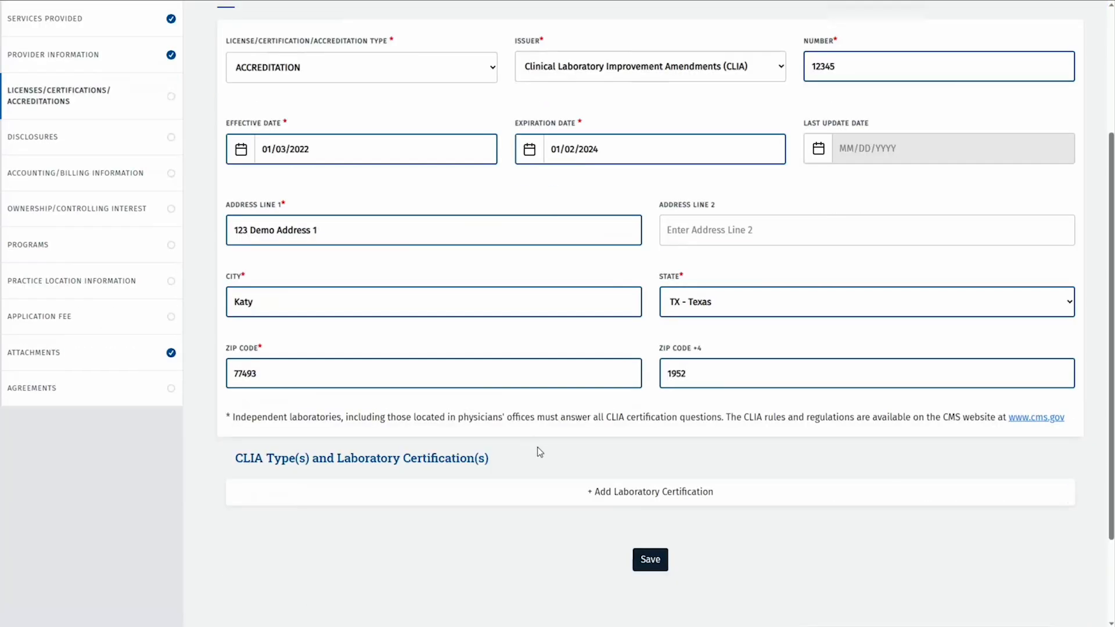
click(585, 488)
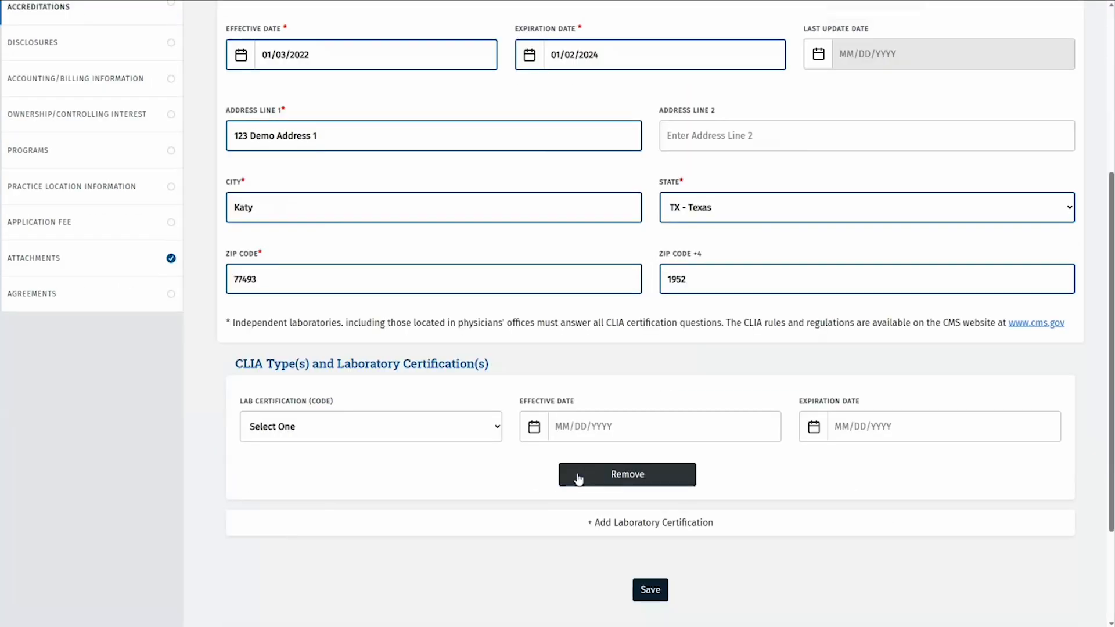
scroll(578, 477, down, 2)
click(498, 332)
click(305, 378)
click(558, 332)
text(01/03/2022)
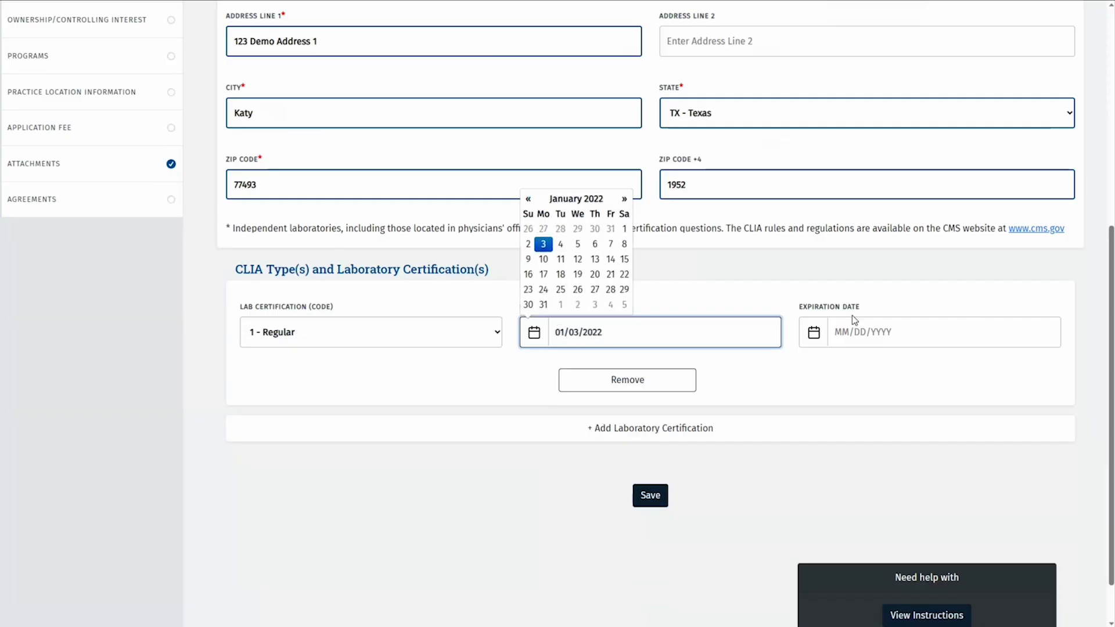
click(839, 329)
text(01/02/2024)
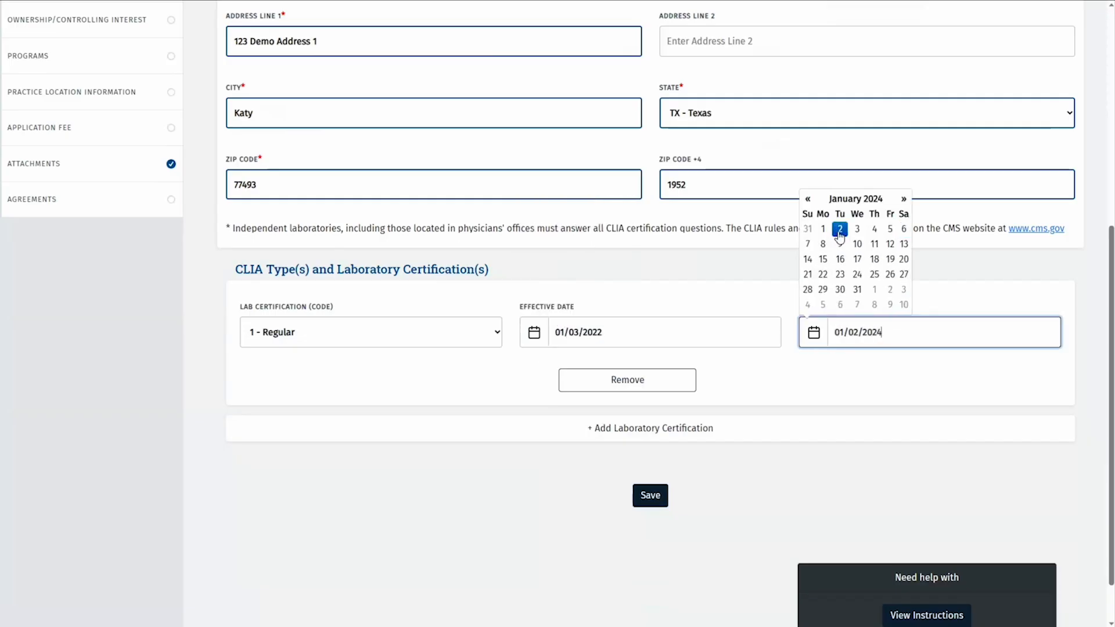
click(522, 483)
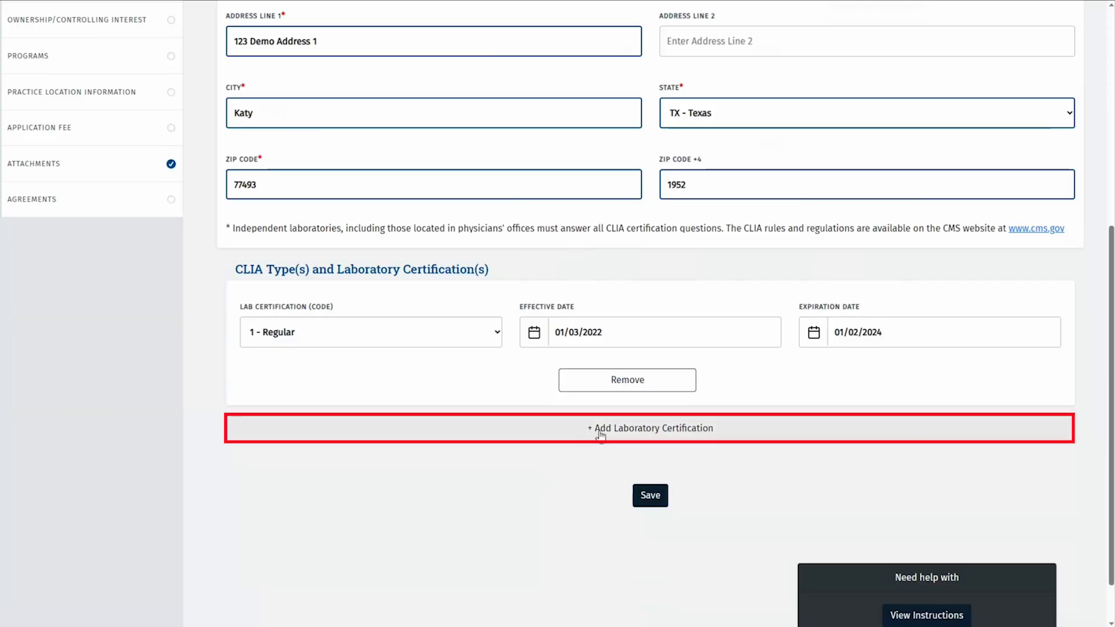
Add lab certification 110 - Microbiology - Bacteriology with the same dates, then save the accreditation.
click(555, 428)
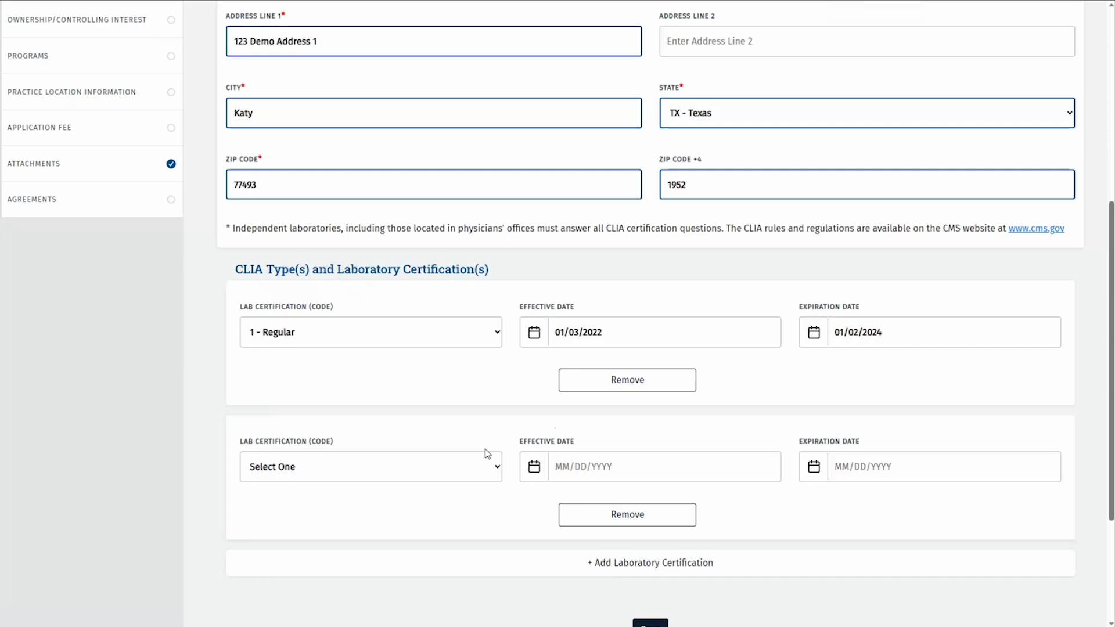
scroll(486, 454, down, 2)
click(499, 373)
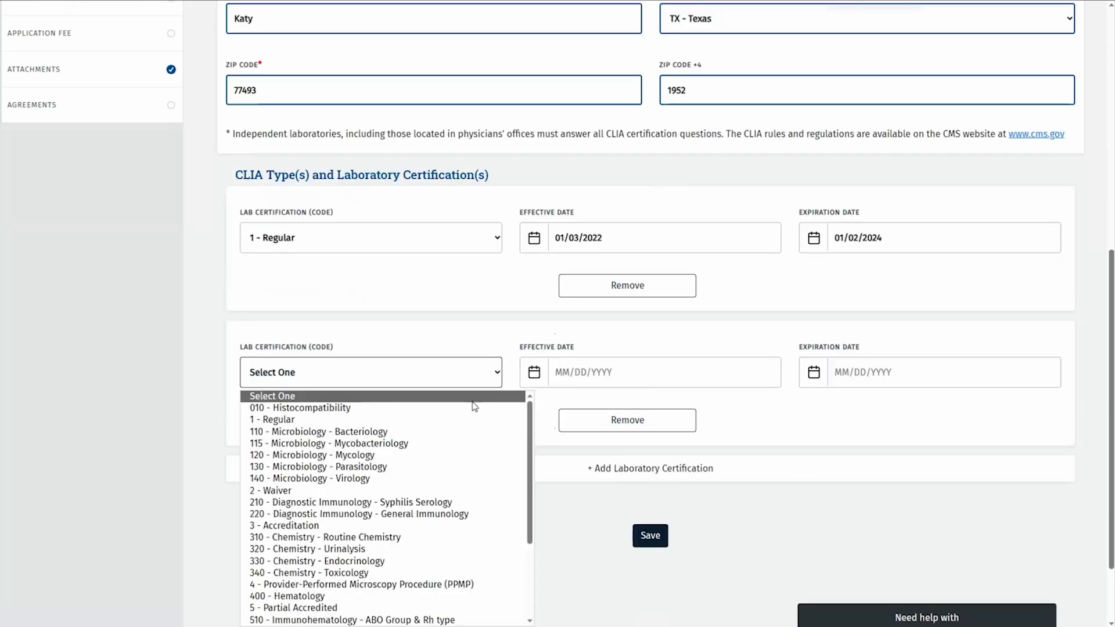
click(414, 434)
click(558, 375)
text(01/03)
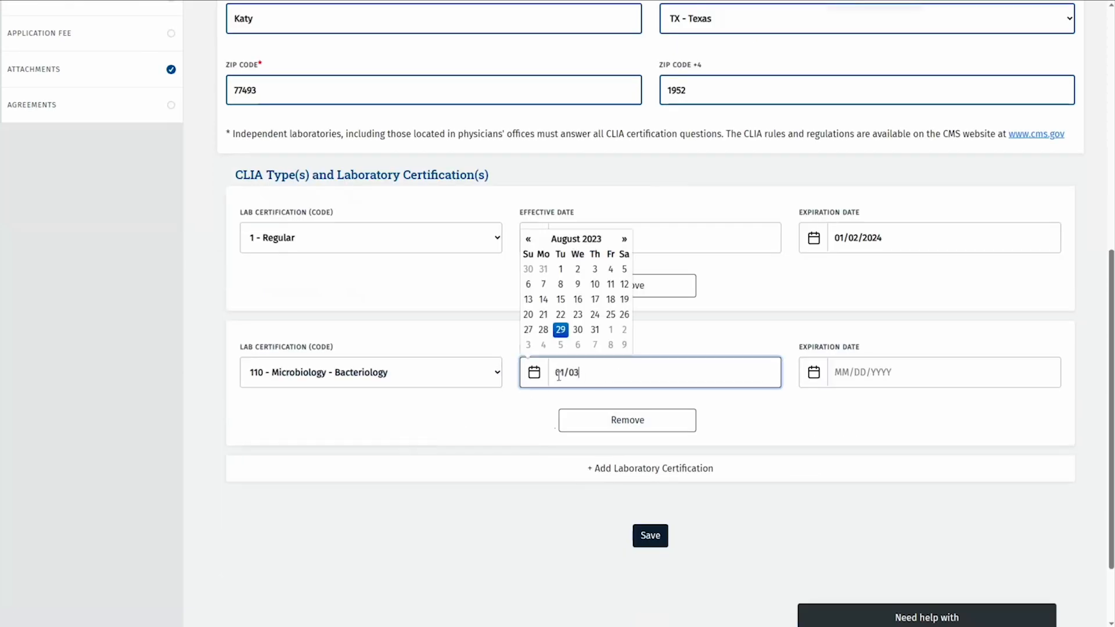
text(/2022)
click(852, 370)
text(01/02/2024)
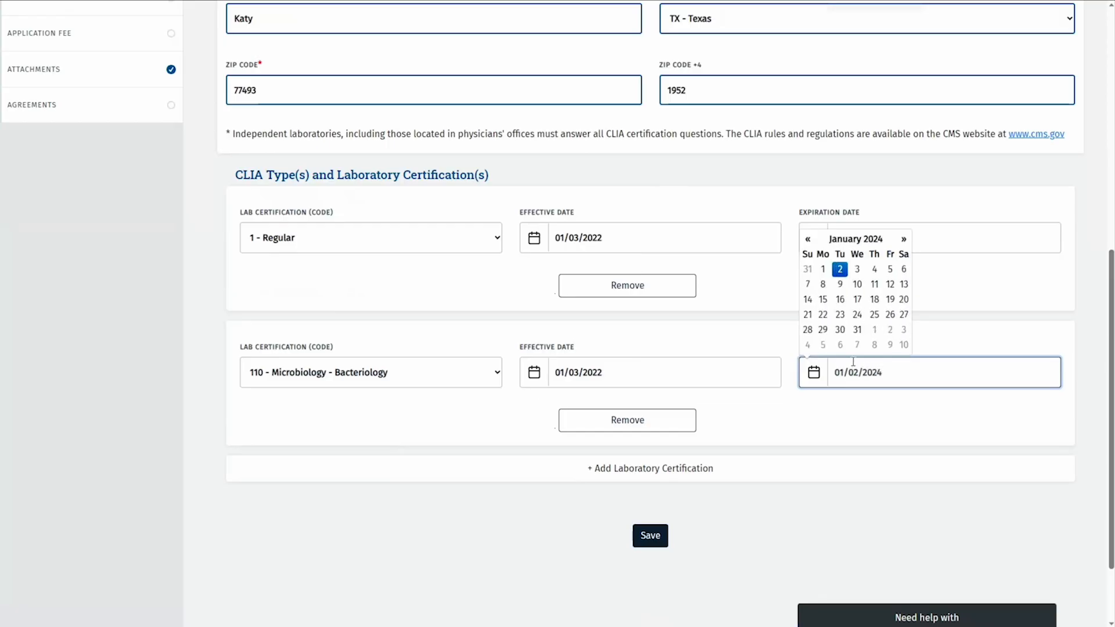
click(786, 507)
click(651, 536)
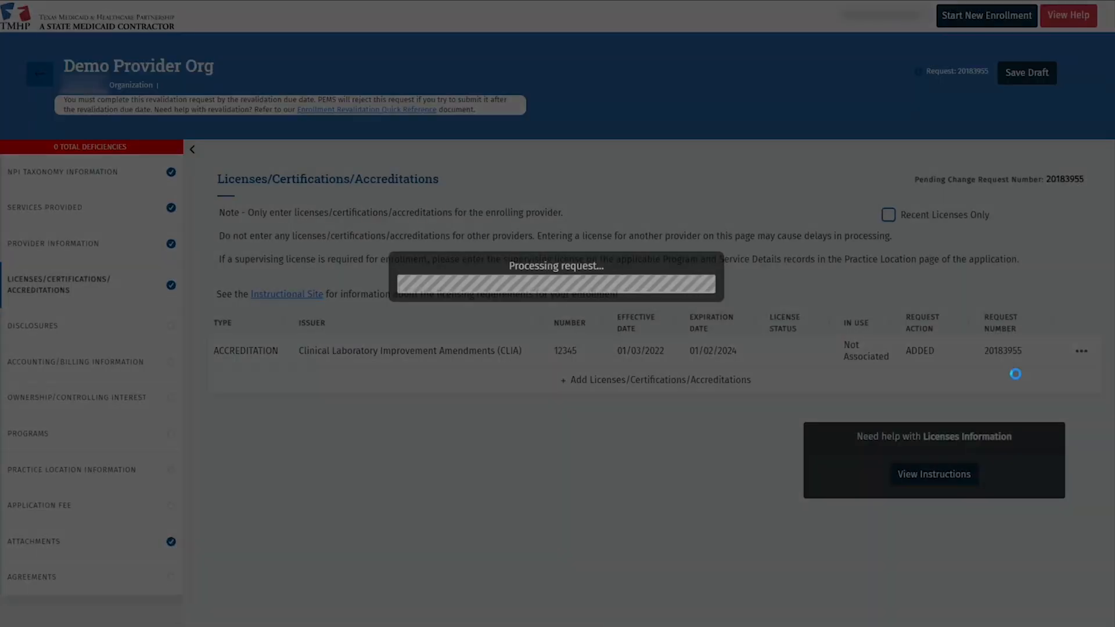
Attach CLIA License.pdf as the Copy of License, save the license, and go to Disclosures.
scroll(889, 389, down, 10)
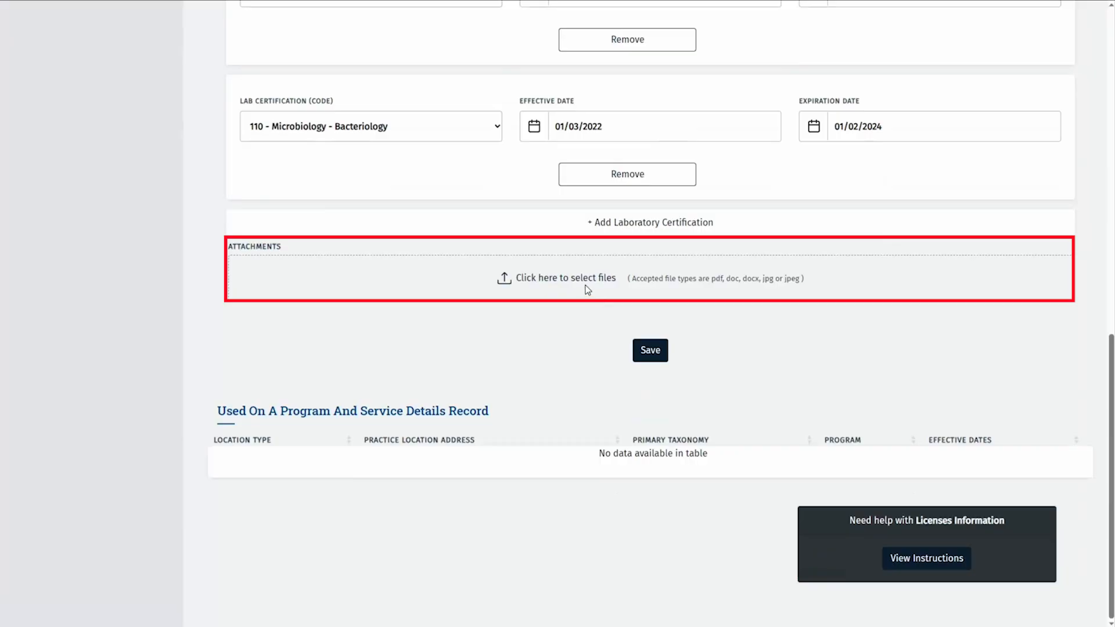
click(585, 286)
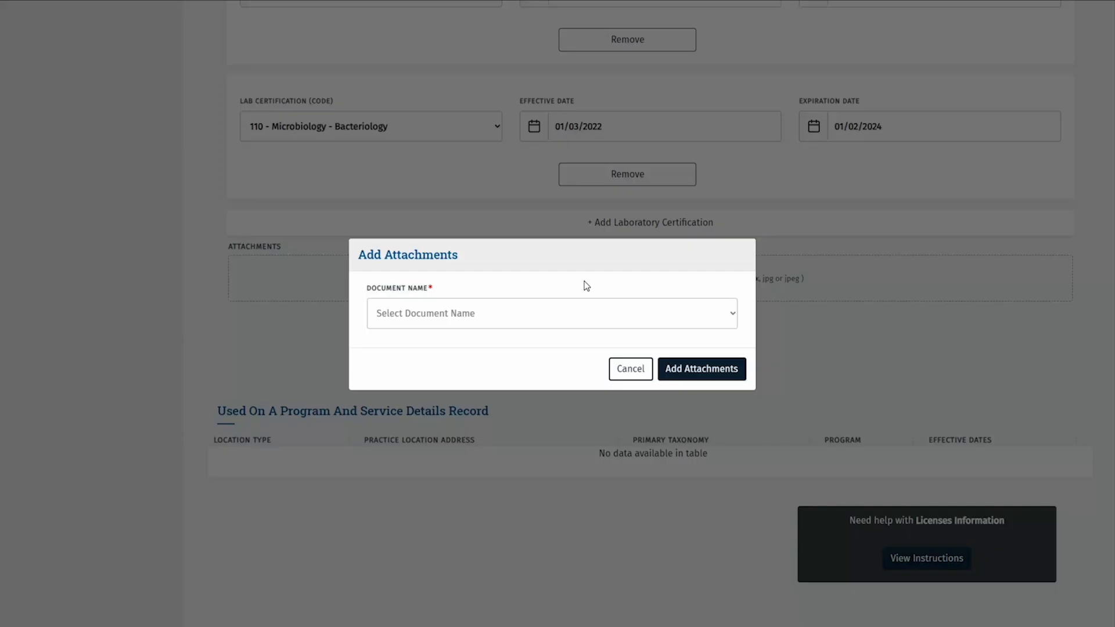
click(735, 317)
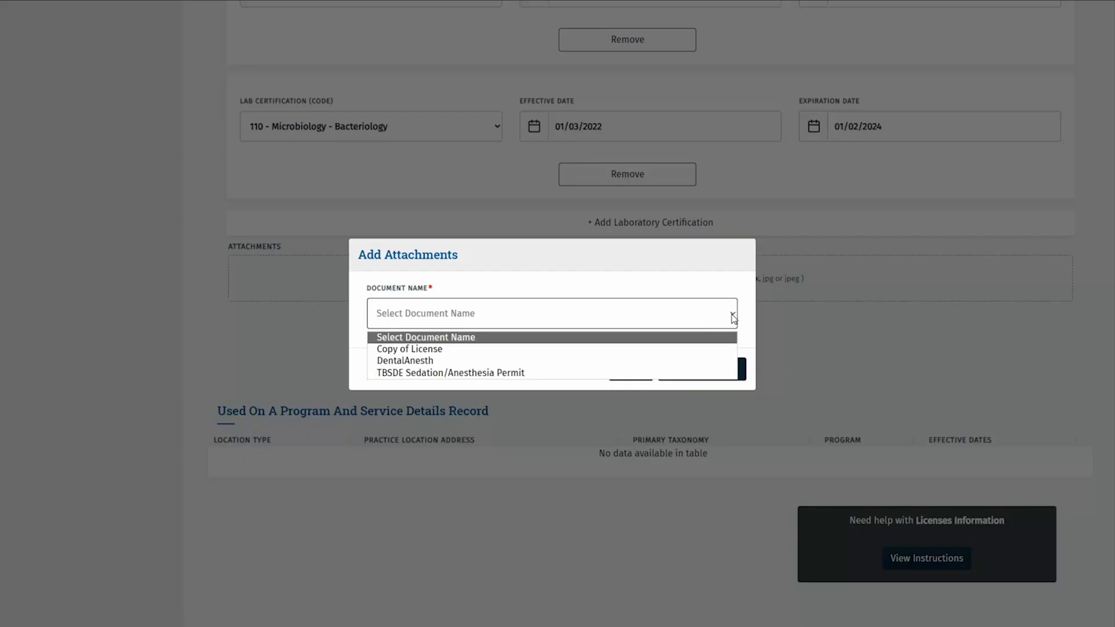
click(511, 351)
click(687, 368)
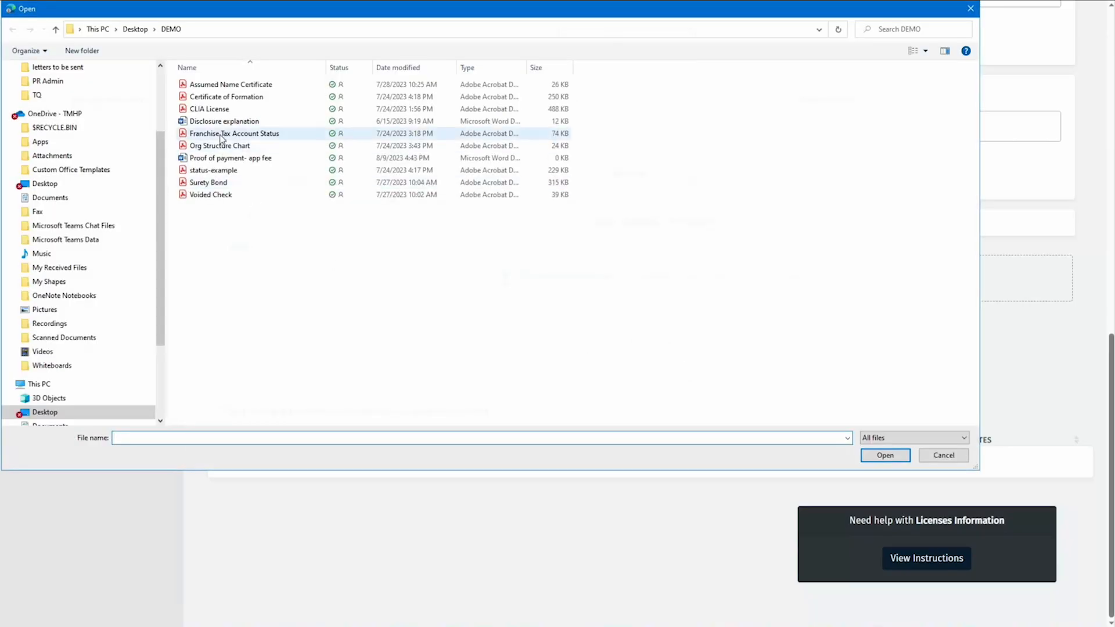
click(225, 113)
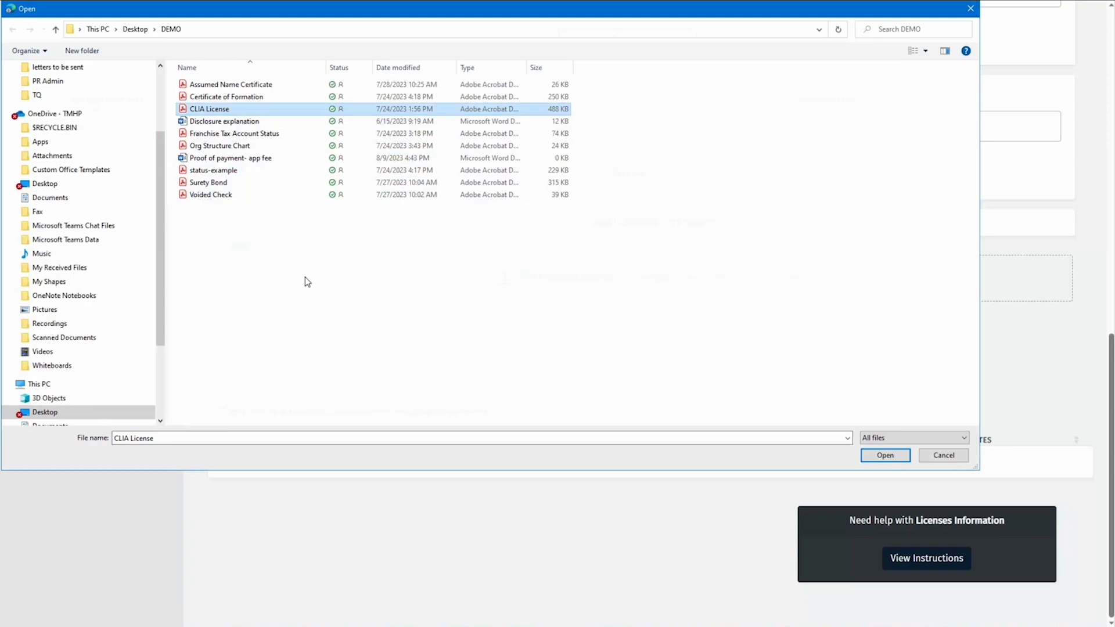
click(885, 456)
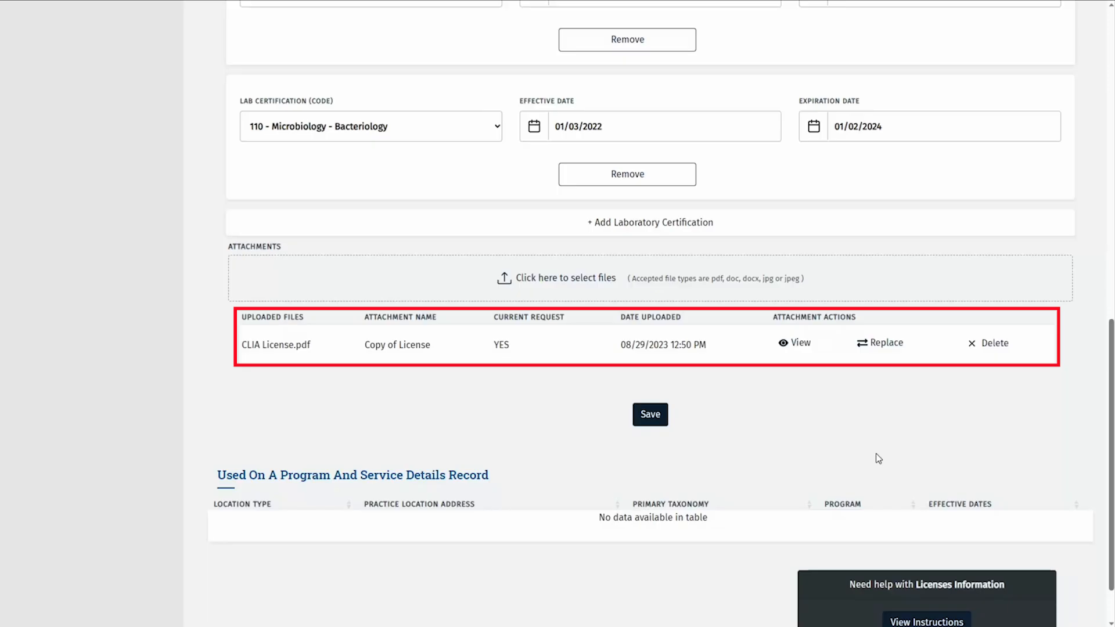
click(651, 416)
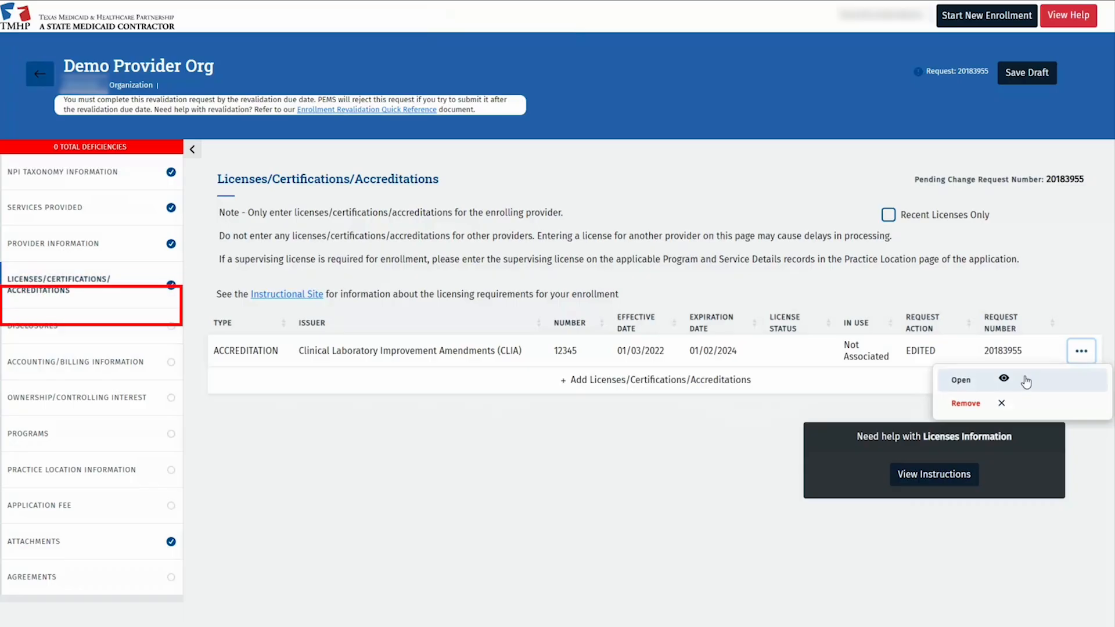
click(70, 326)
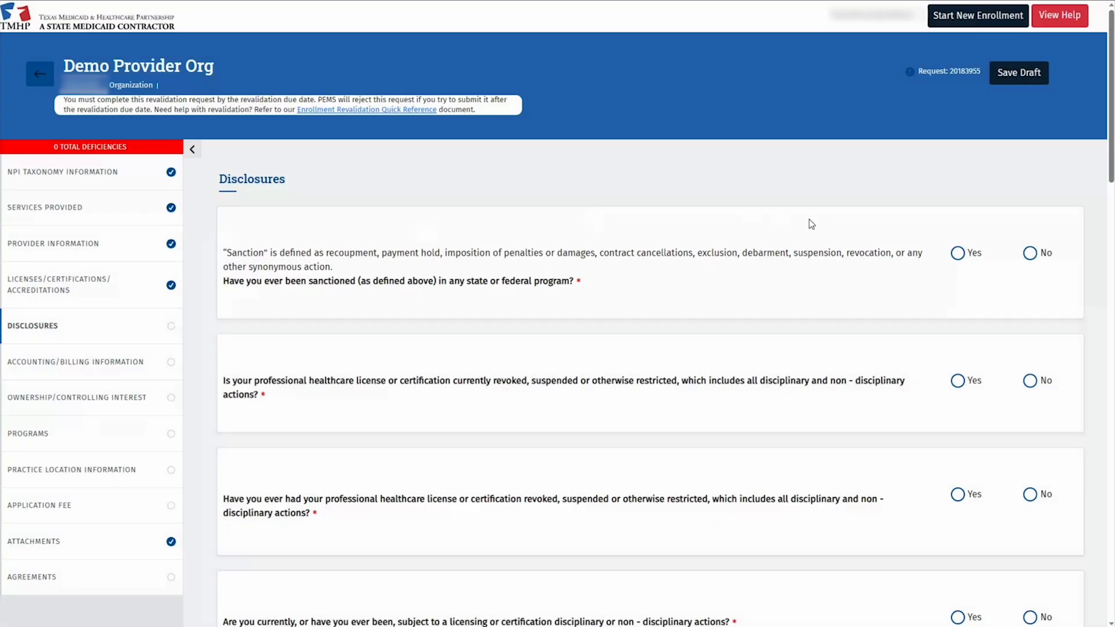
Answer No to the first two disclosure questions and Yes to prior Medicaid/CHIP enrollment.
click(1030, 254)
key(Tab)
key(Right)
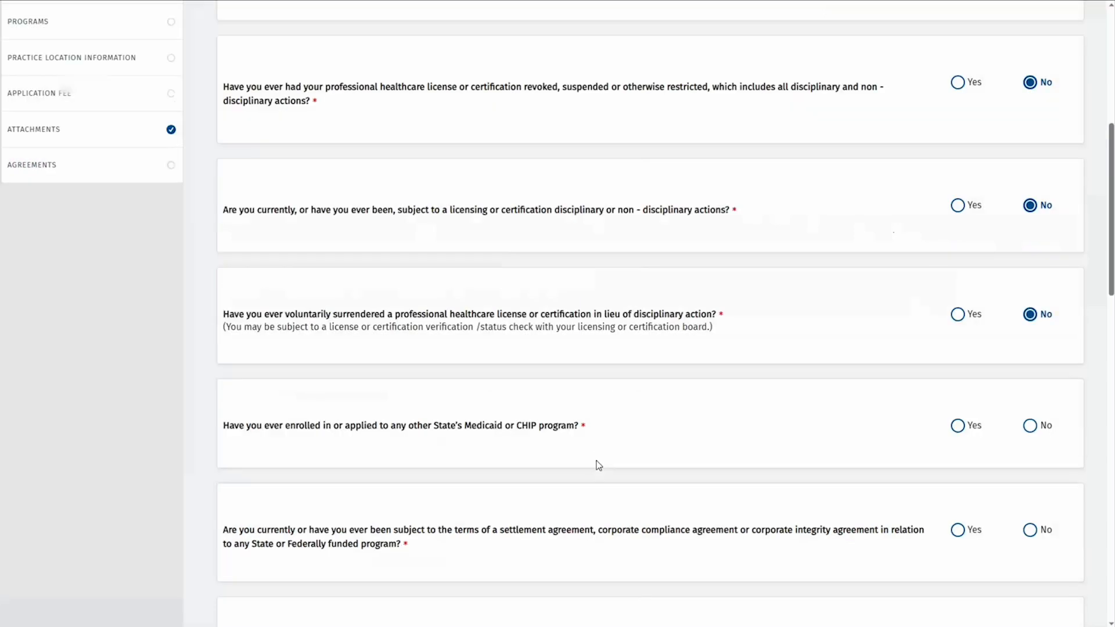
key(Tab)
key(Right)
key(Left)
Record the prior enrollment as NM Medicaid from 01/01/2020, explained 'Border state for OOS patients'.
scroll(550, 429, down, 2)
scroll(550, 430, down, 2)
click(283, 315)
text(0)
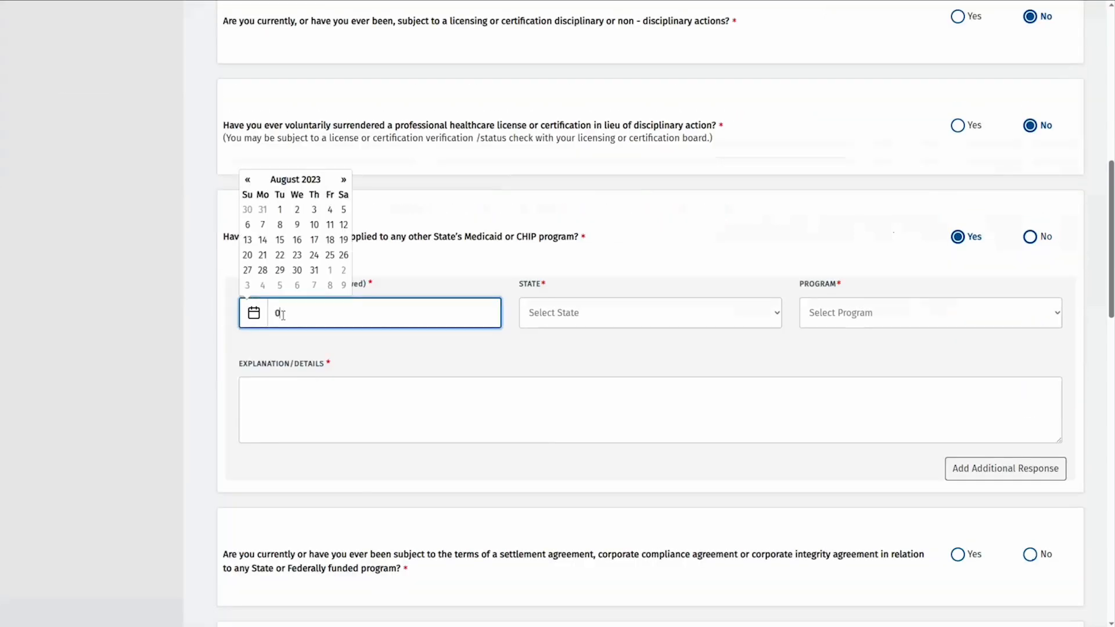
text(1/01/2020)
key(Tab)
key(n)
key(m)
key(Tab)
key(m)
key(Tab)
text(Border sta)
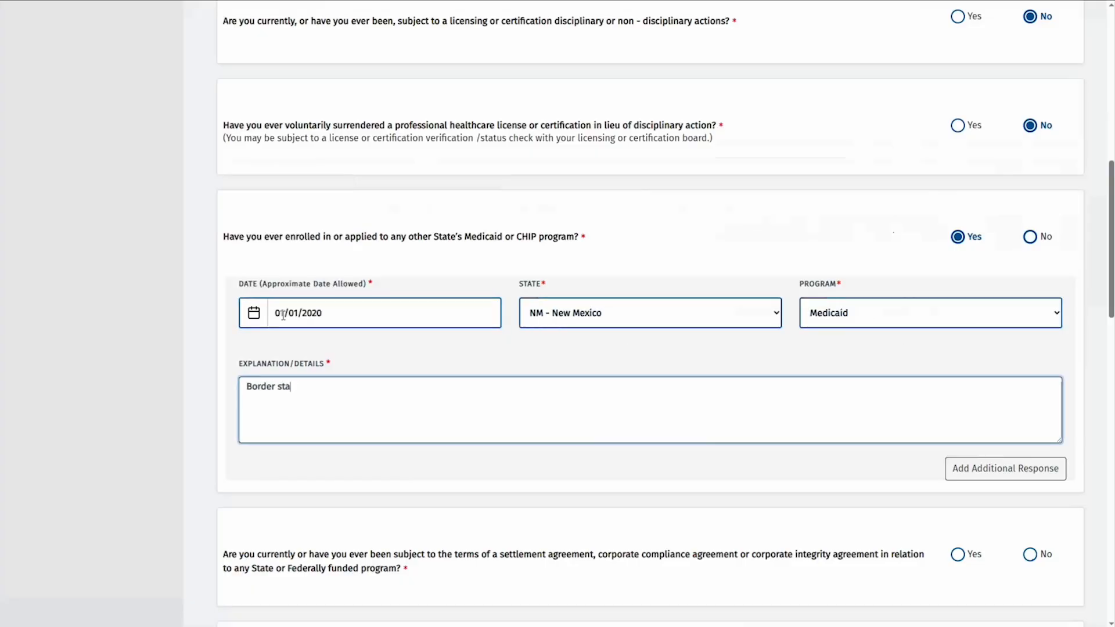
text(te for OOS patients)
Answer No to the remaining disclosure questions, then save and confirm.
scroll(282, 314, down, 2)
click(1031, 462)
key(Tab)
key(Tab)
key(space)
key(Tab)
key(Tab)
key(space)
key(Tab)
key(Tab)
key(space)
key(Tab)
key(Tab)
key(space)
key(Tab)
key(Tab)
key(space)
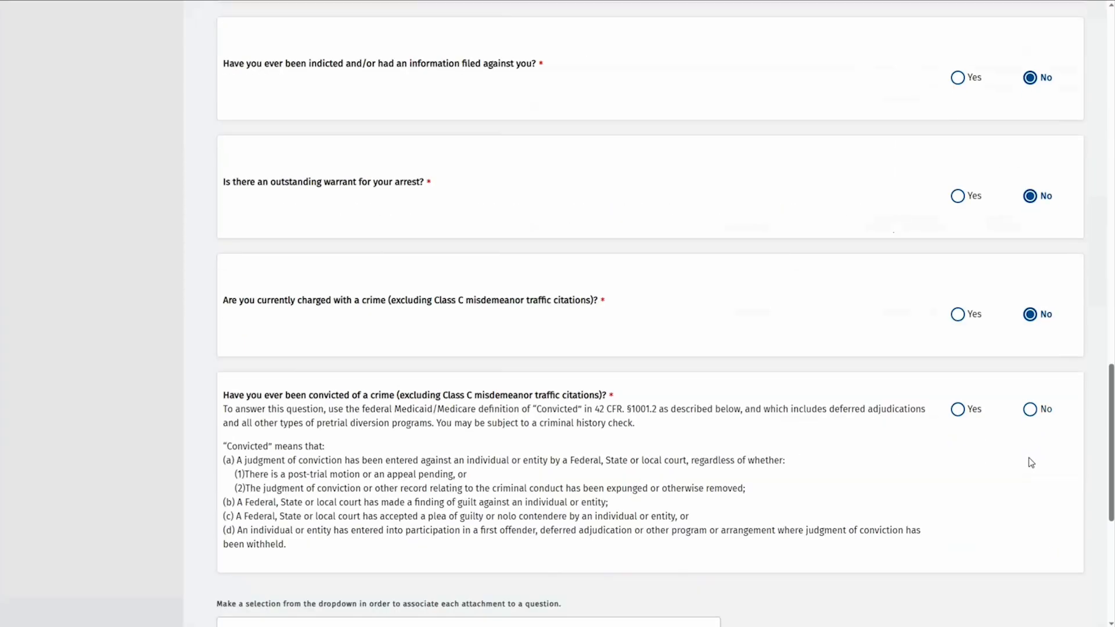
key(Tab)
key(Tab)
key(space)
key(Tab)
scroll(834, 445, down, 5)
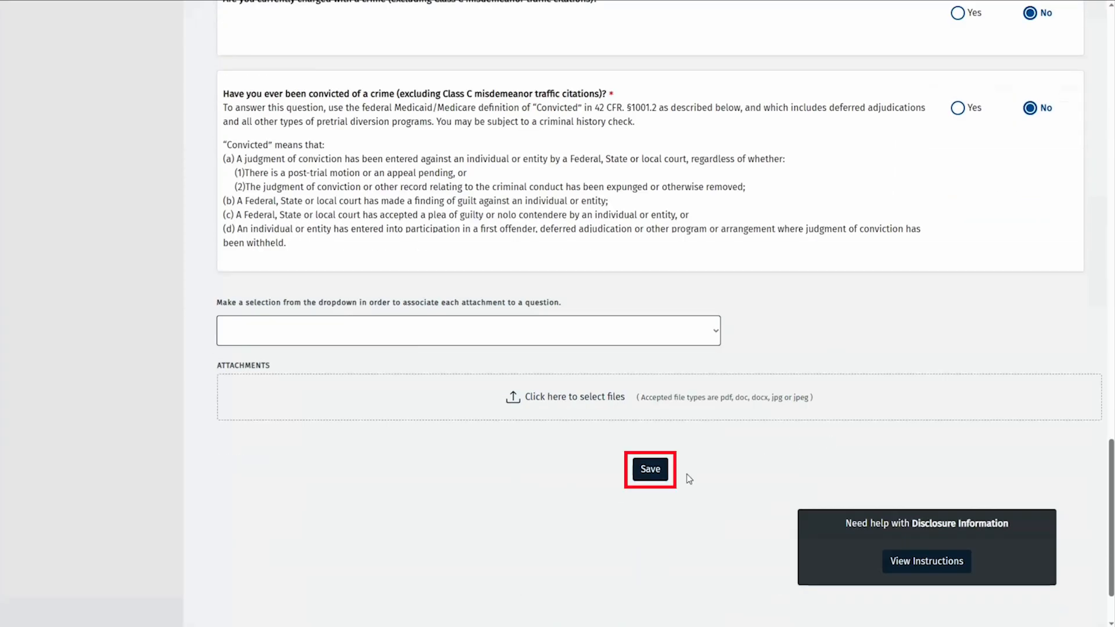
click(650, 470)
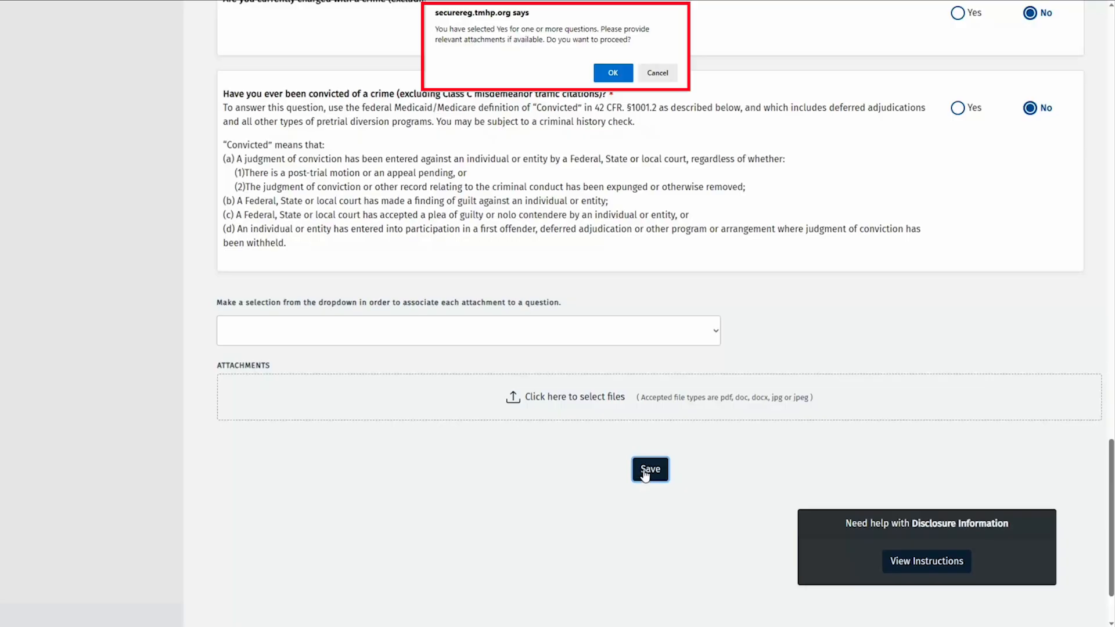
click(612, 74)
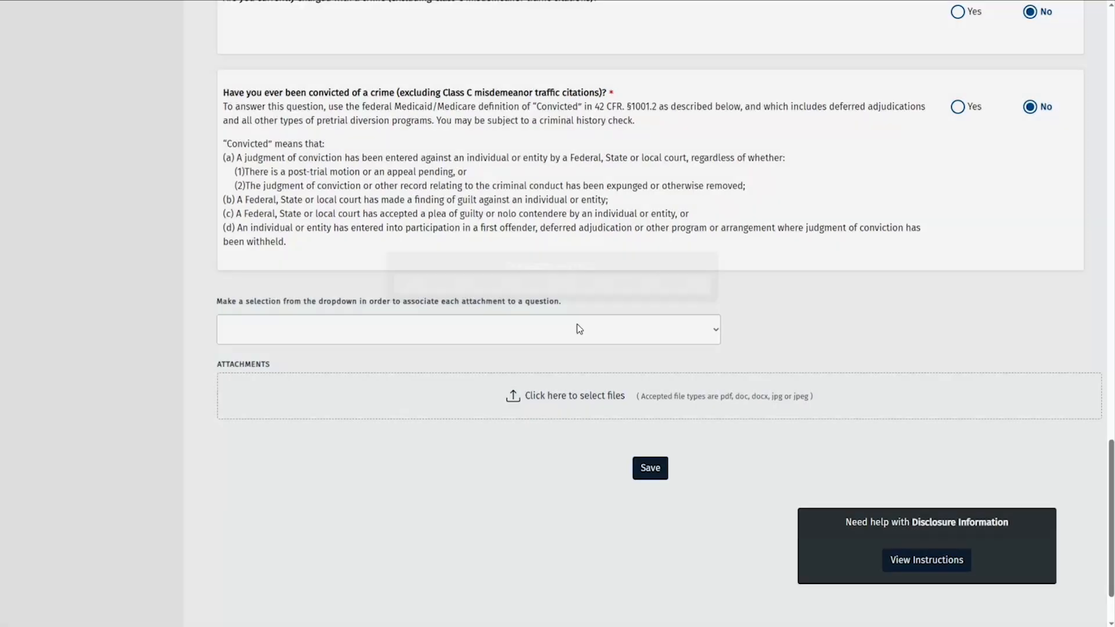
Upload Disclosure explanation.docx as a Disclosure Explanation for the Medicaid/CHIP question, then save and confirm.
click(577, 329)
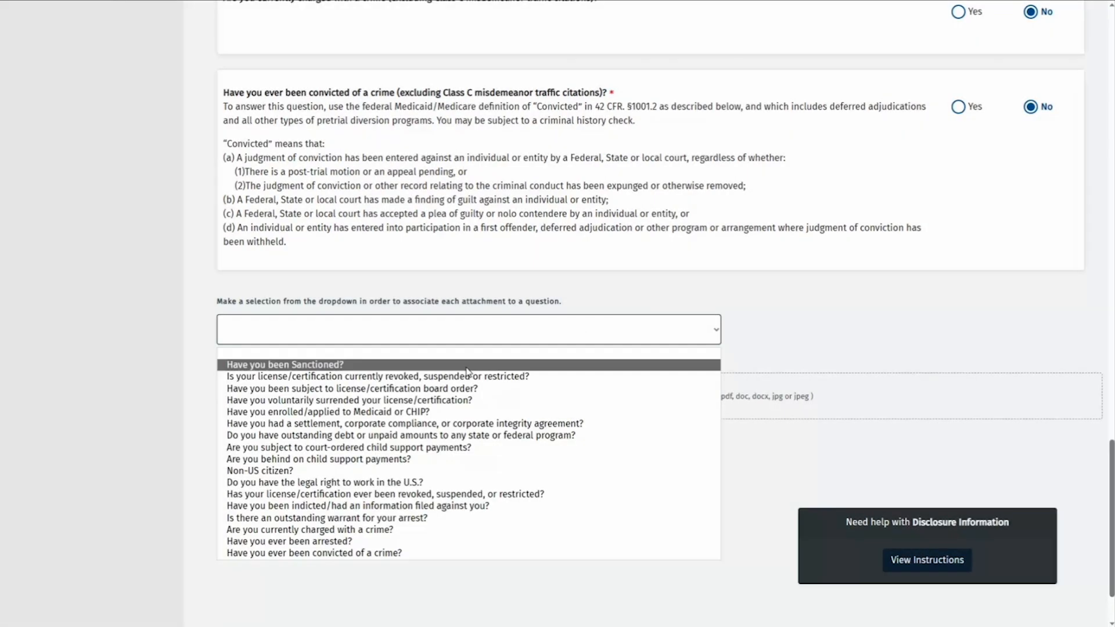
click(431, 412)
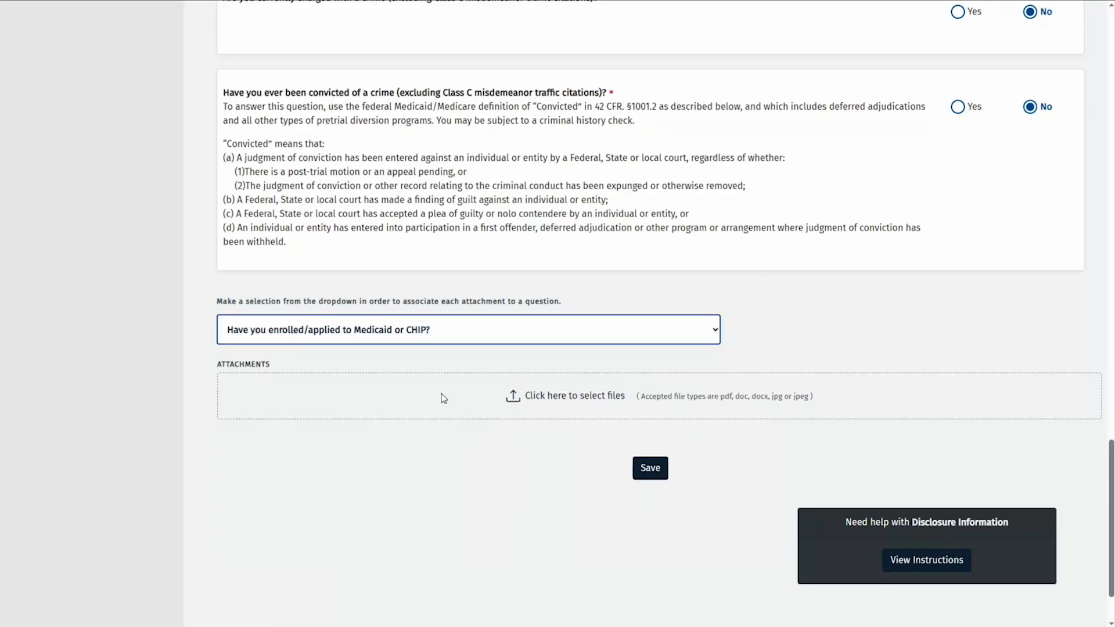
click(561, 399)
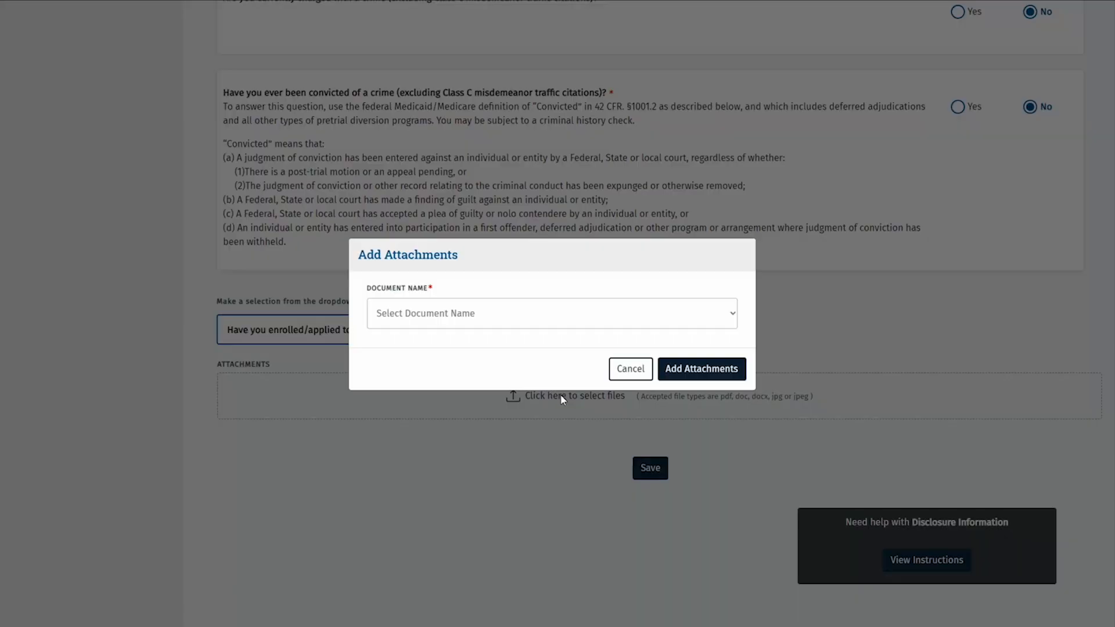
click(527, 324)
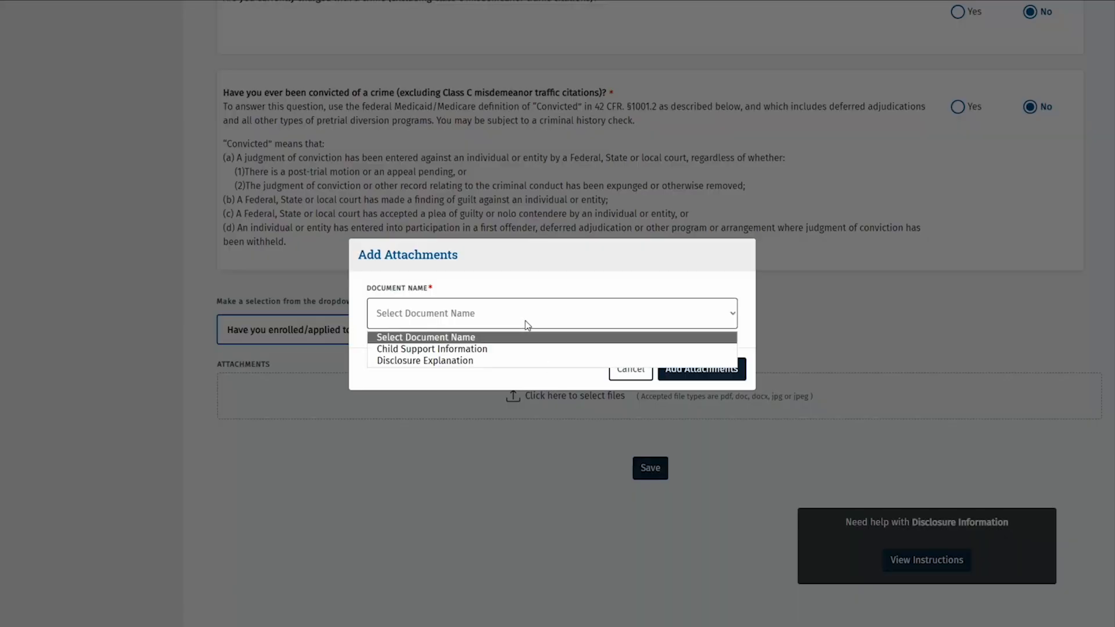
click(488, 360)
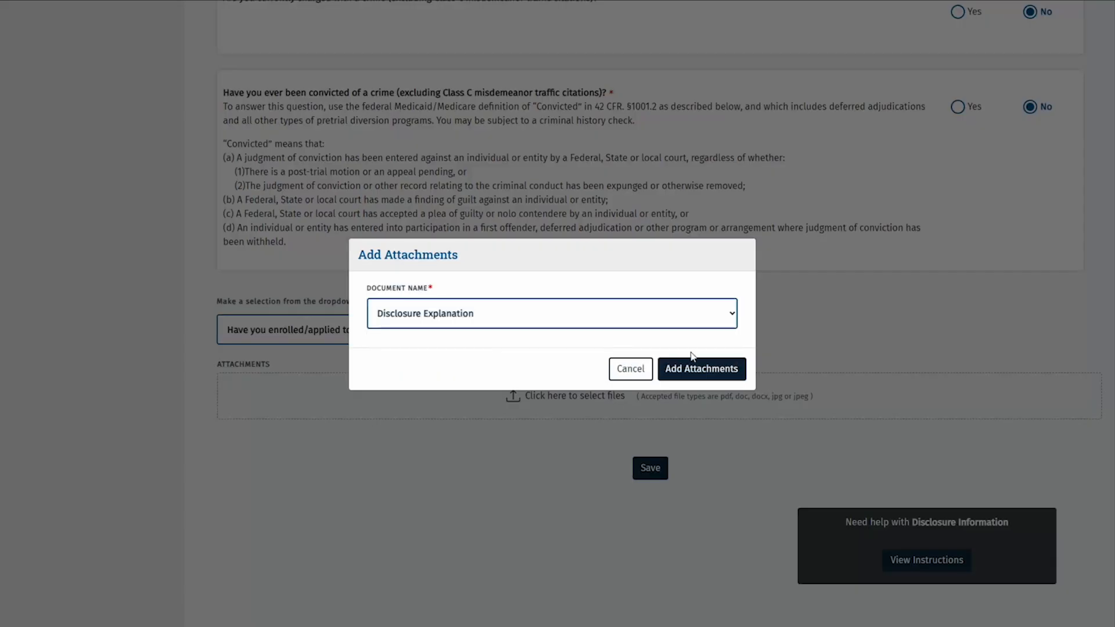
click(722, 368)
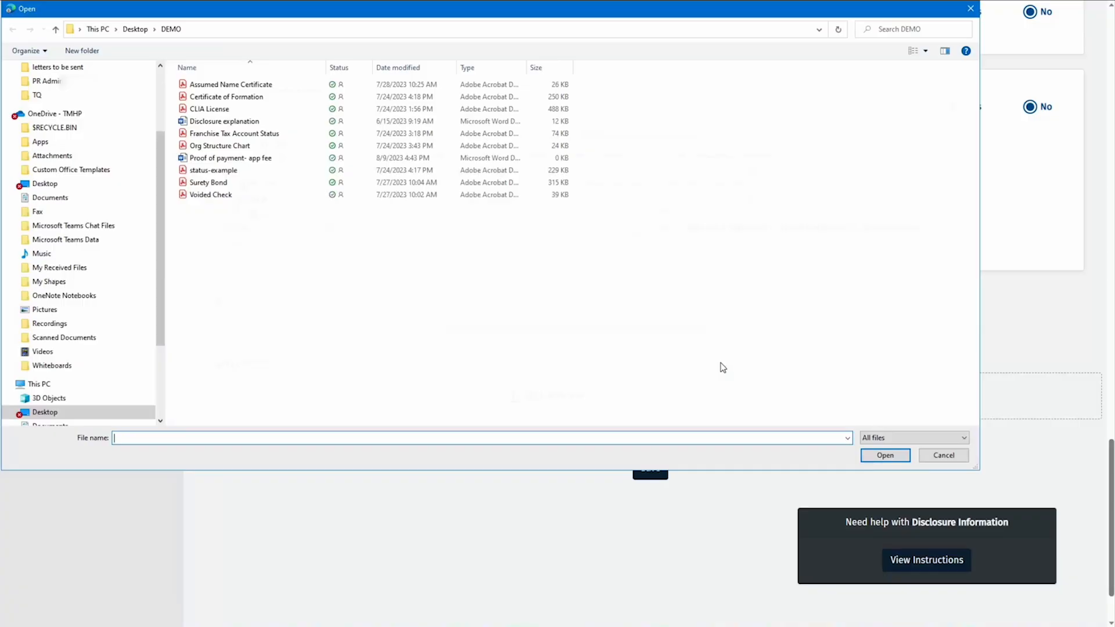
click(272, 127)
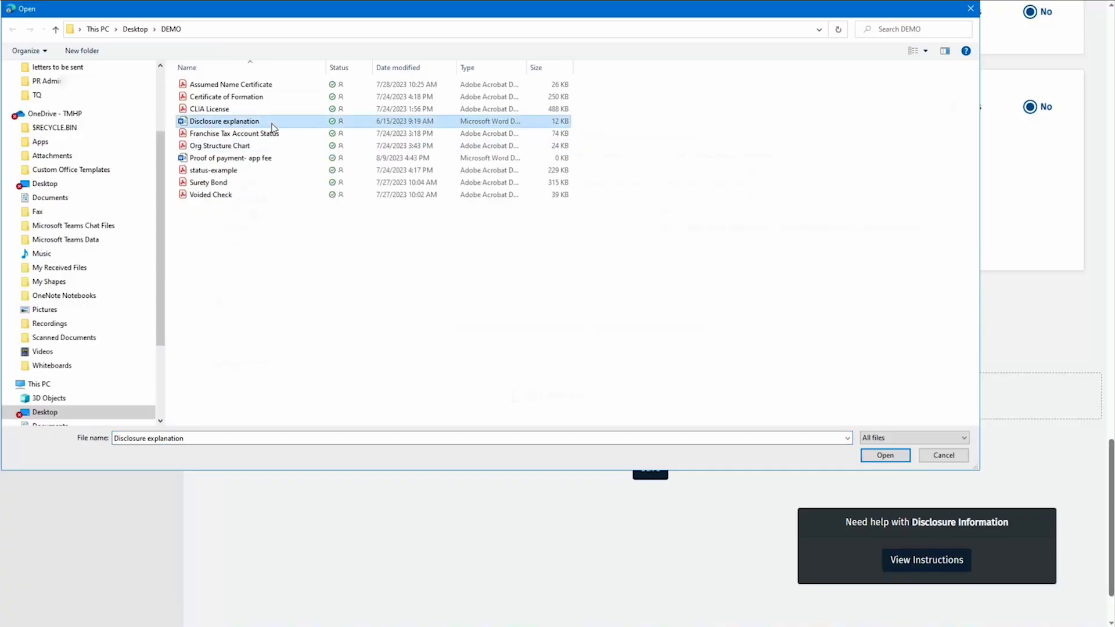
click(884, 455)
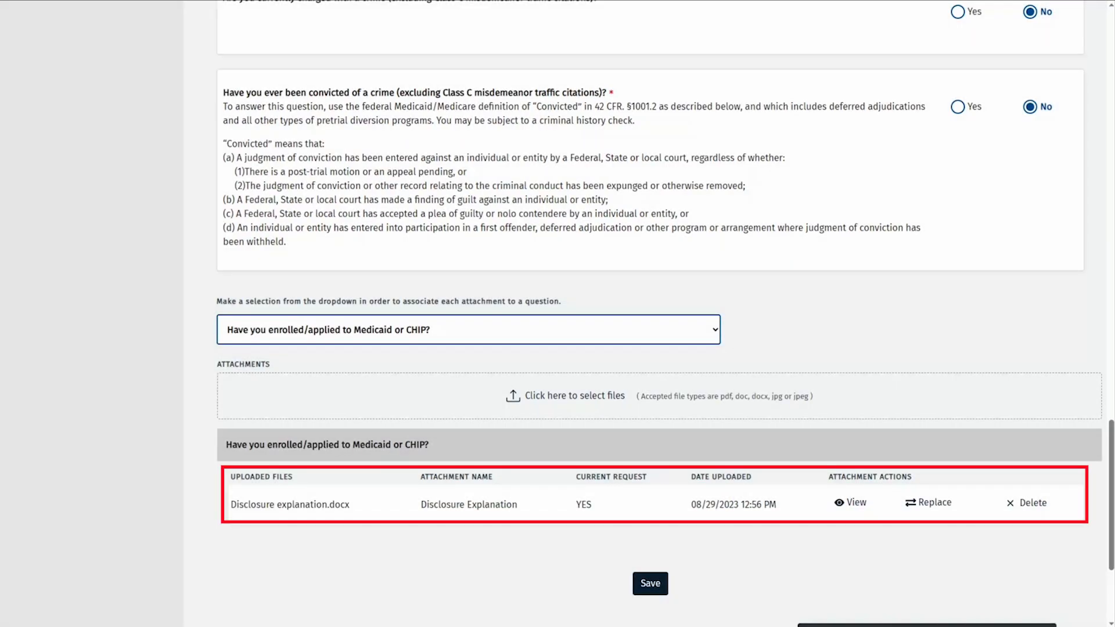
click(638, 590)
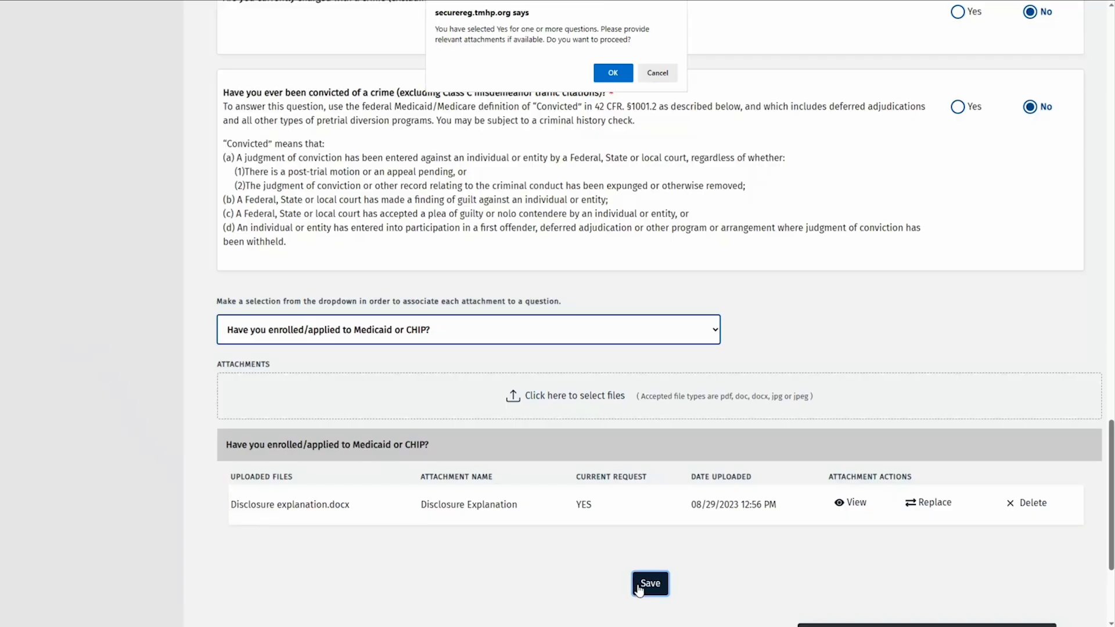
click(612, 73)
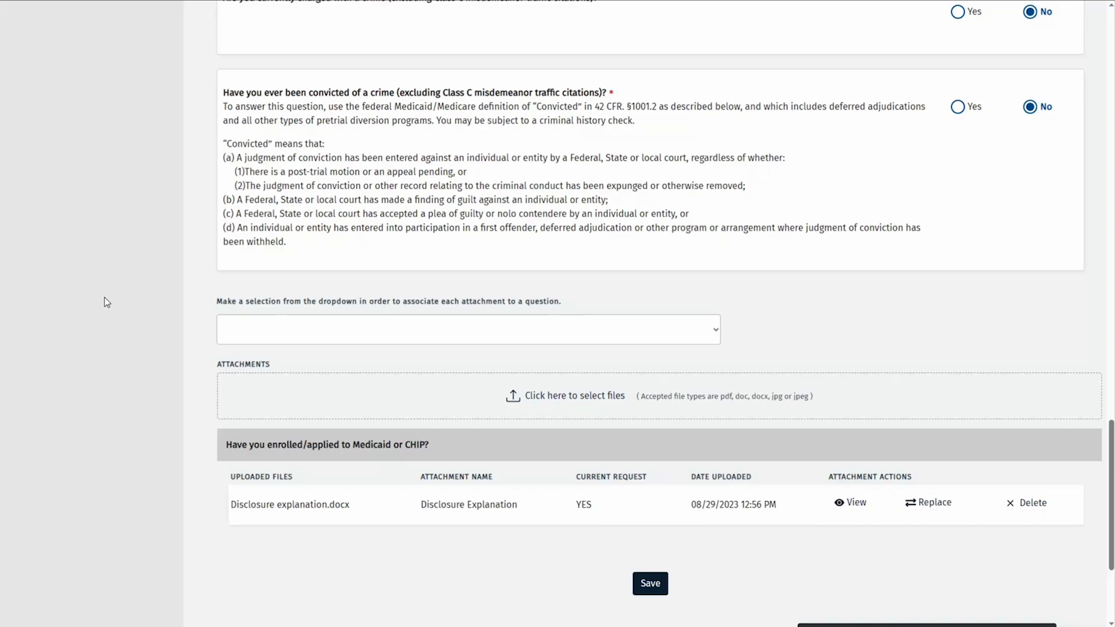
scroll(104, 296, up, 15)
In Accounting/Billing Information, open the DemoW9Name billing record for editing.
scroll(106, 297, up, 10)
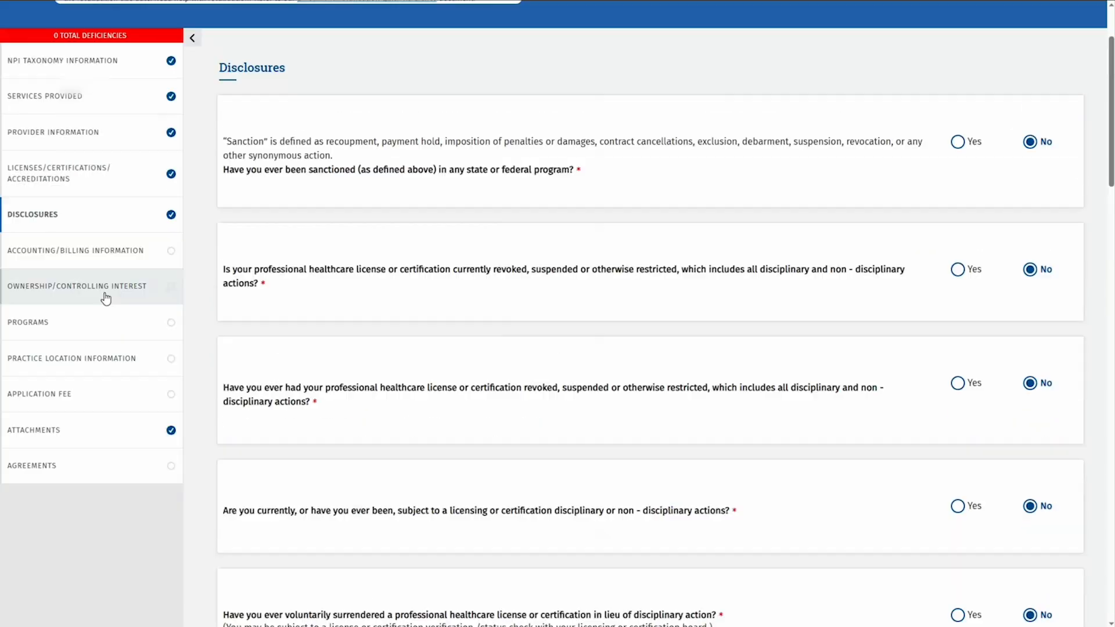
click(136, 231)
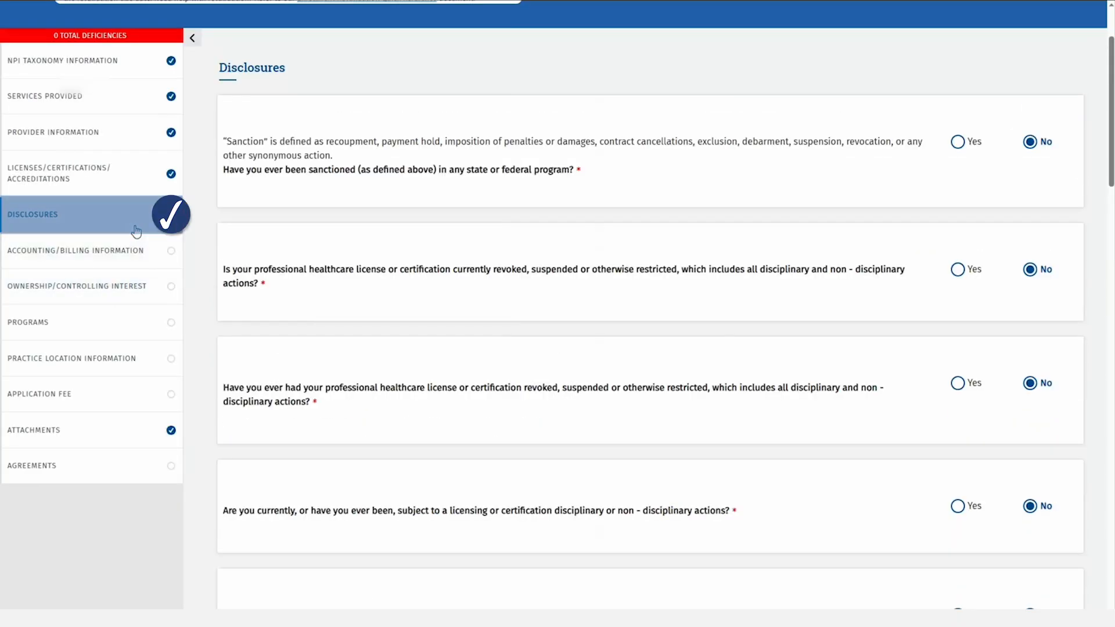
click(161, 243)
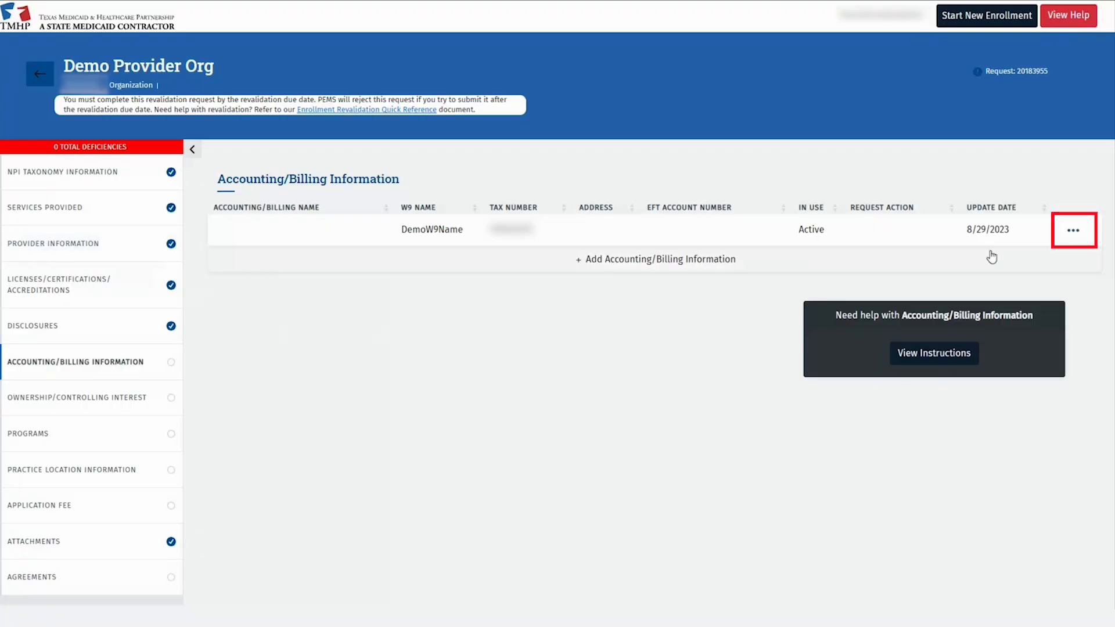
click(1079, 232)
click(1066, 324)
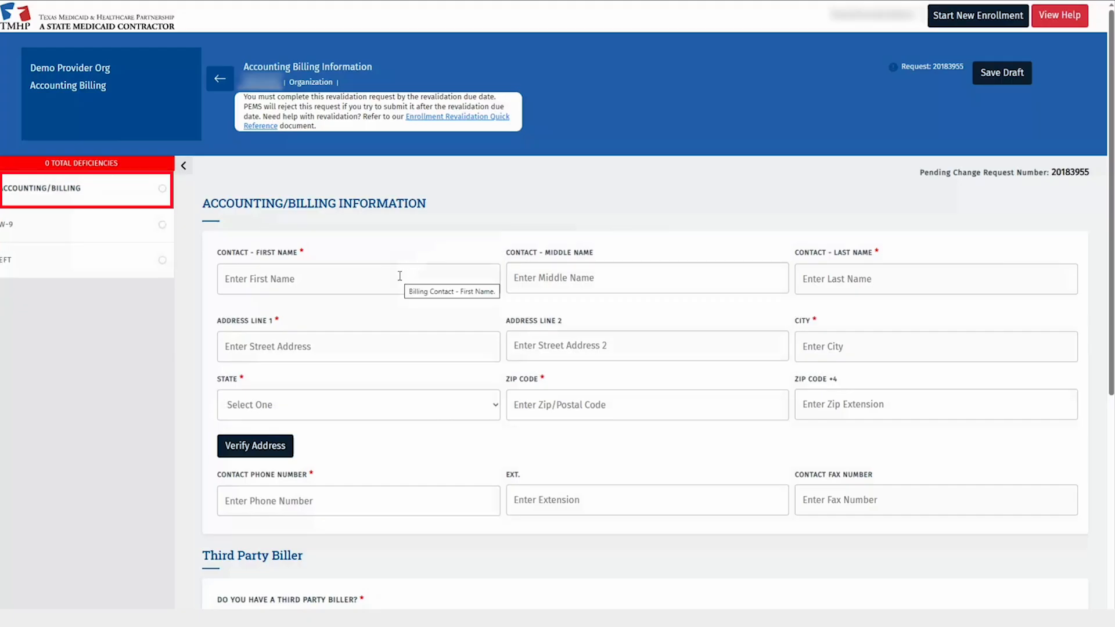
Enter the billing contact's first and last name.
click(400, 276)
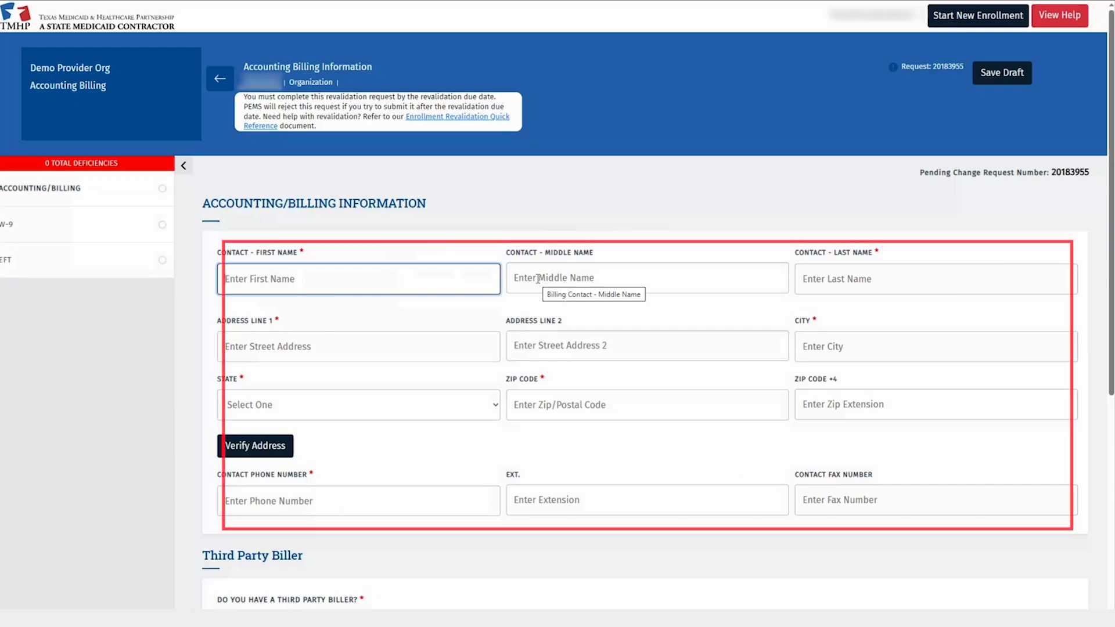
text(Demo)
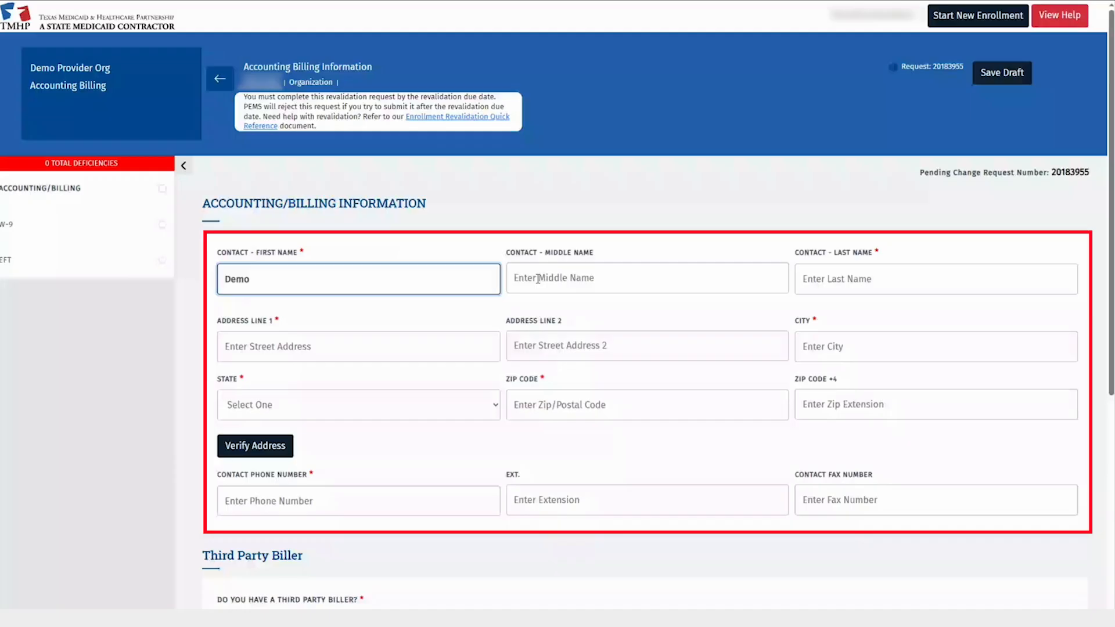
text(First)
key(Tab)
key(Tab)
text(DemoLast)
Enter the contact's street address, city, state TX and ZIP code, then verify the address.
key(Tab)
text(12357 Riata trace Pkwy)
key(Tab)
key(Tab)
text(austin)
key(Tab)
text(tx)
key(Tab)
text(78726)
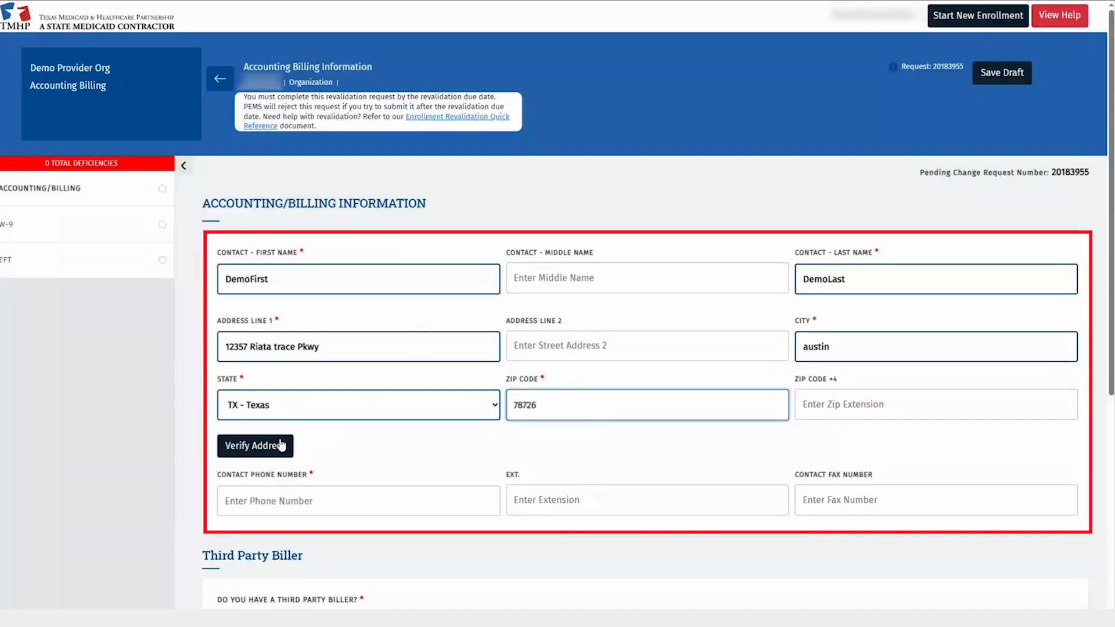
click(278, 446)
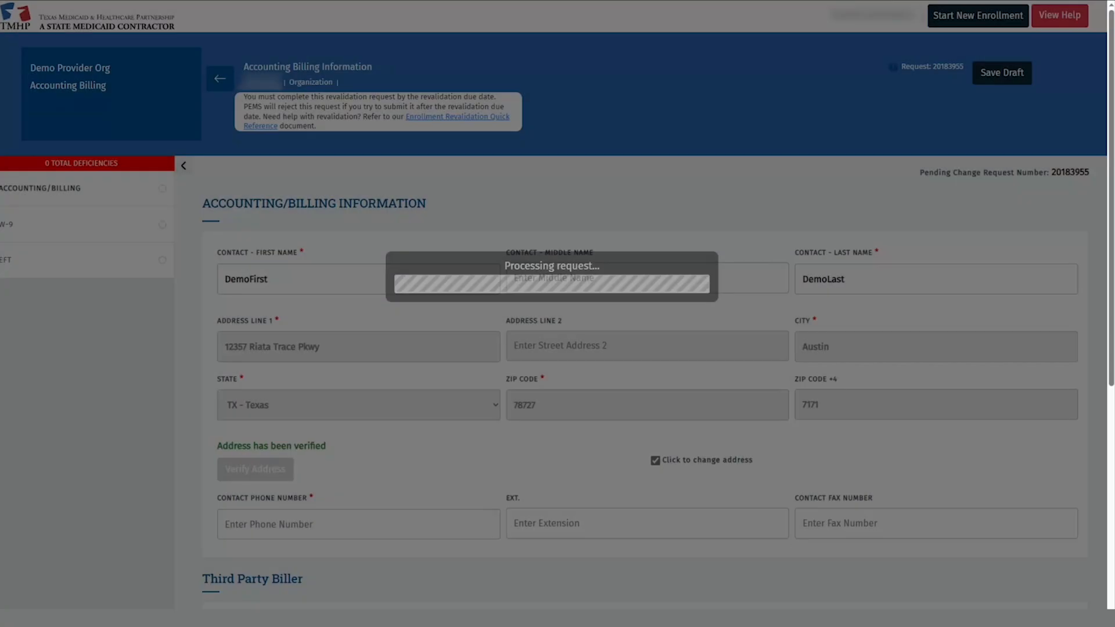
Enter the contact phone number in the Accounting/Billing section.
scroll(395, 390, down, 2)
click(307, 419)
text(512)
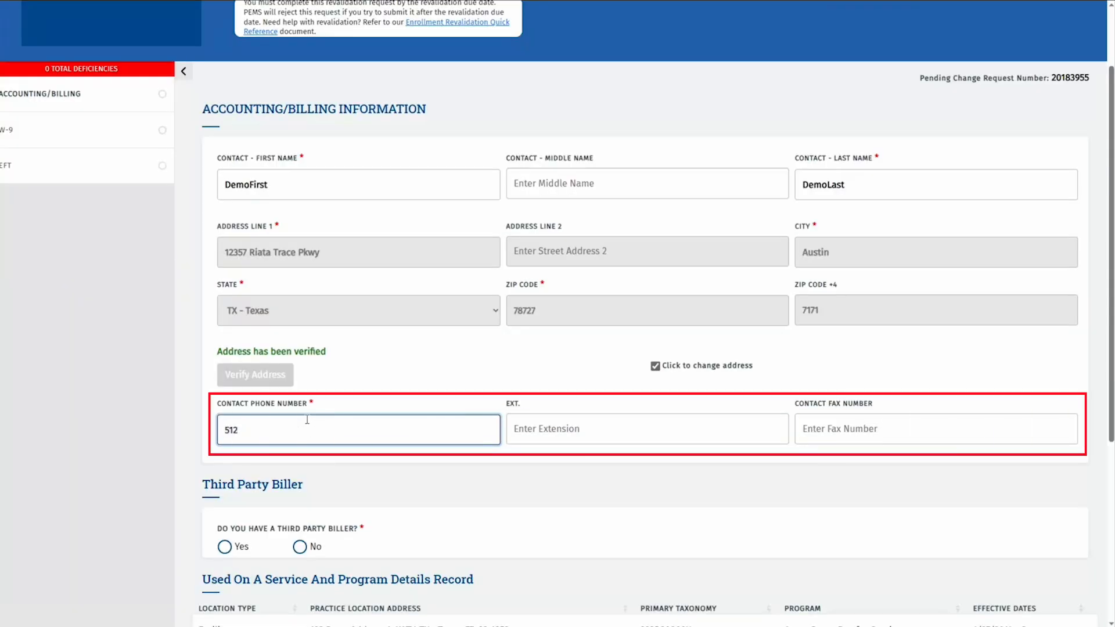
text(5551234)
Set the third-party biller answer to No, save the billing section, and go to W-9.
scroll(307, 419, down, 4)
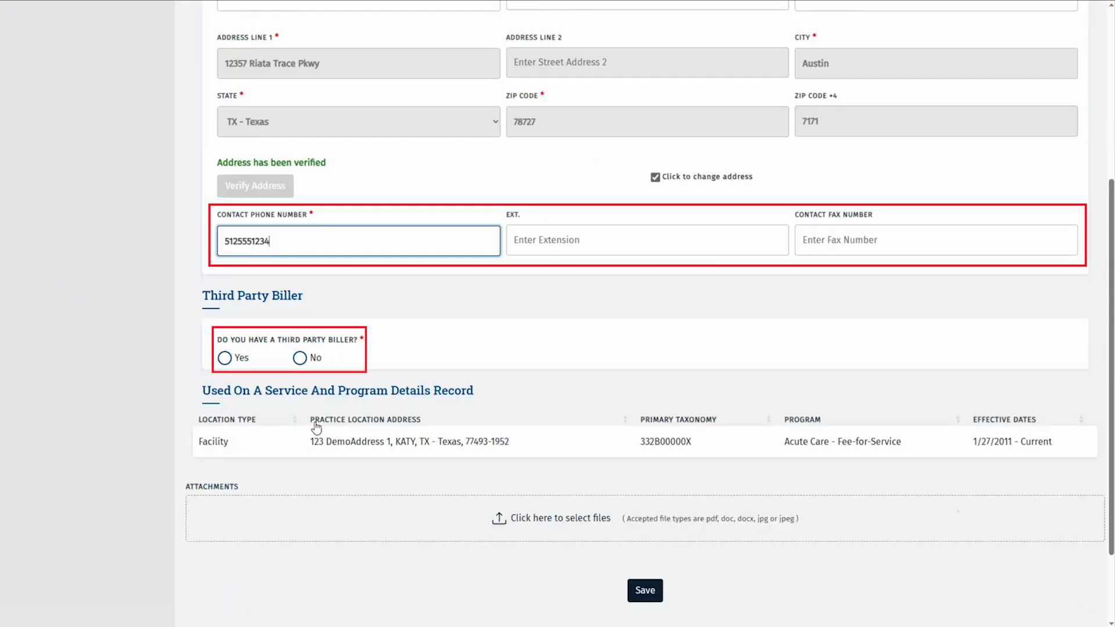
scroll(230, 273, down, 2)
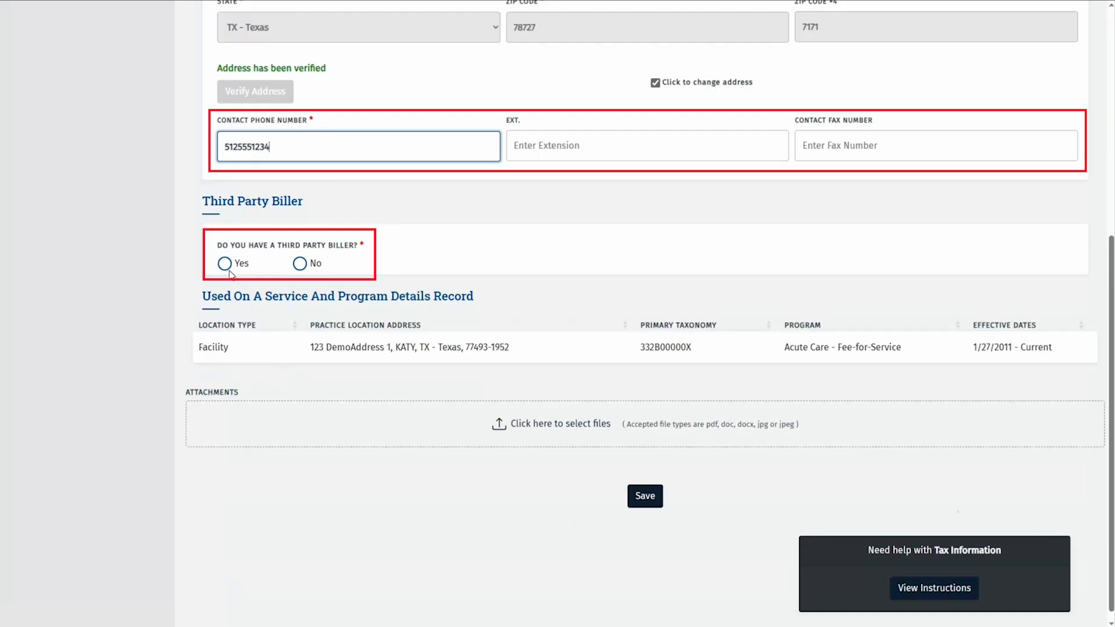
click(225, 264)
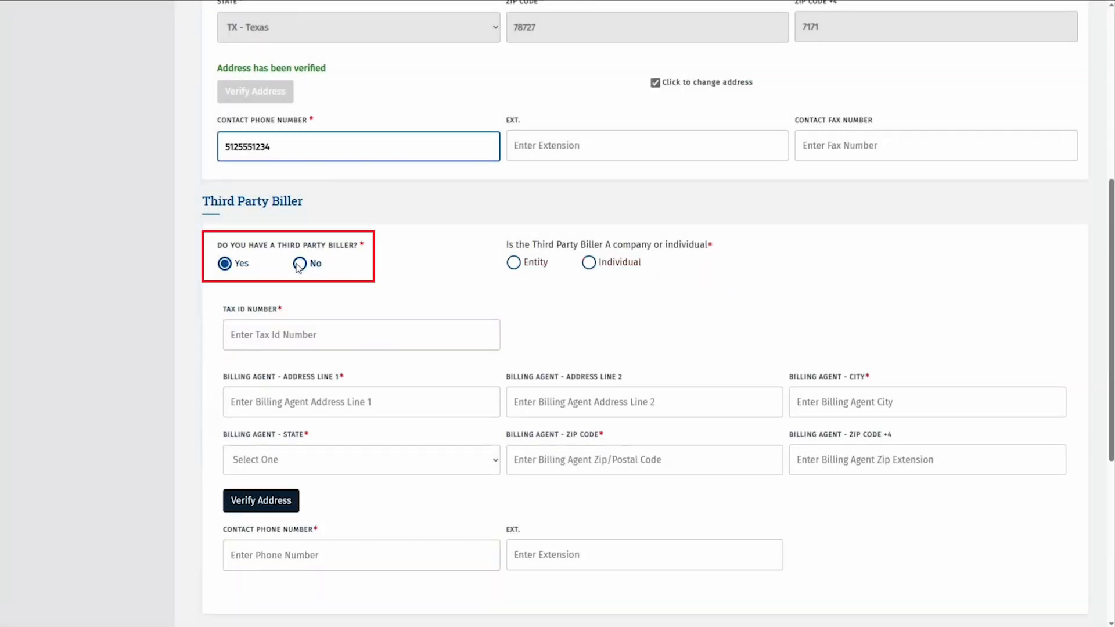
click(300, 263)
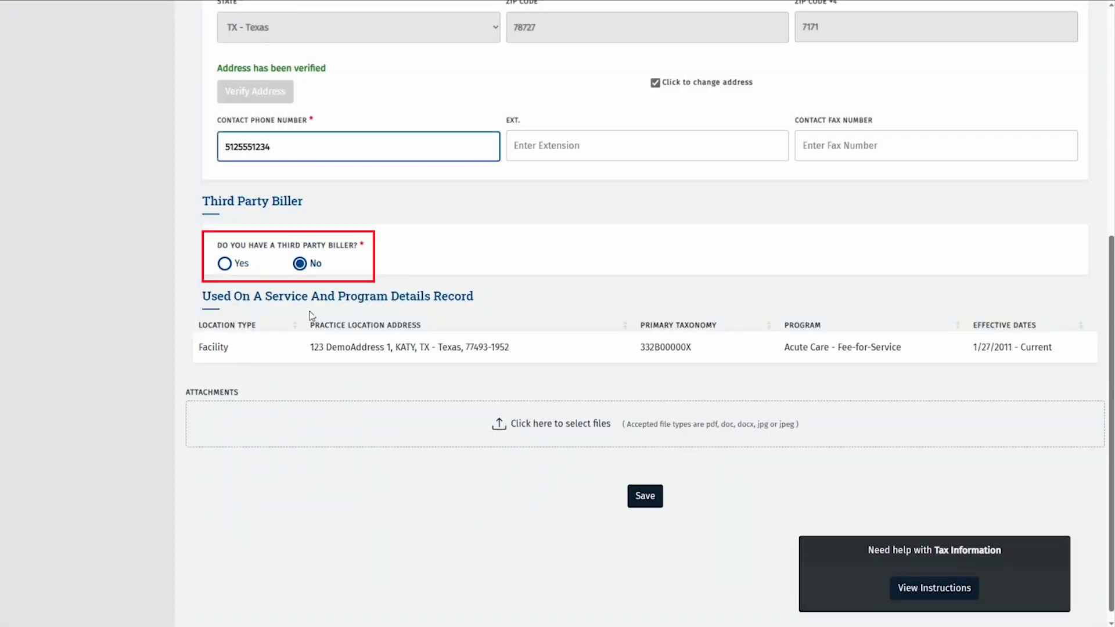
click(645, 495)
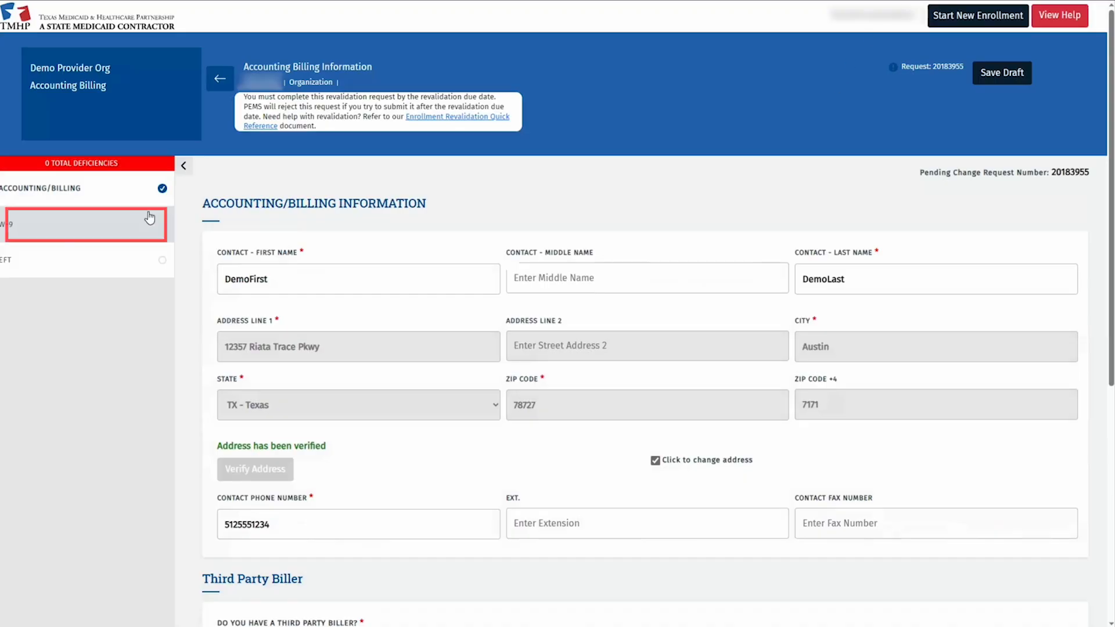
click(149, 218)
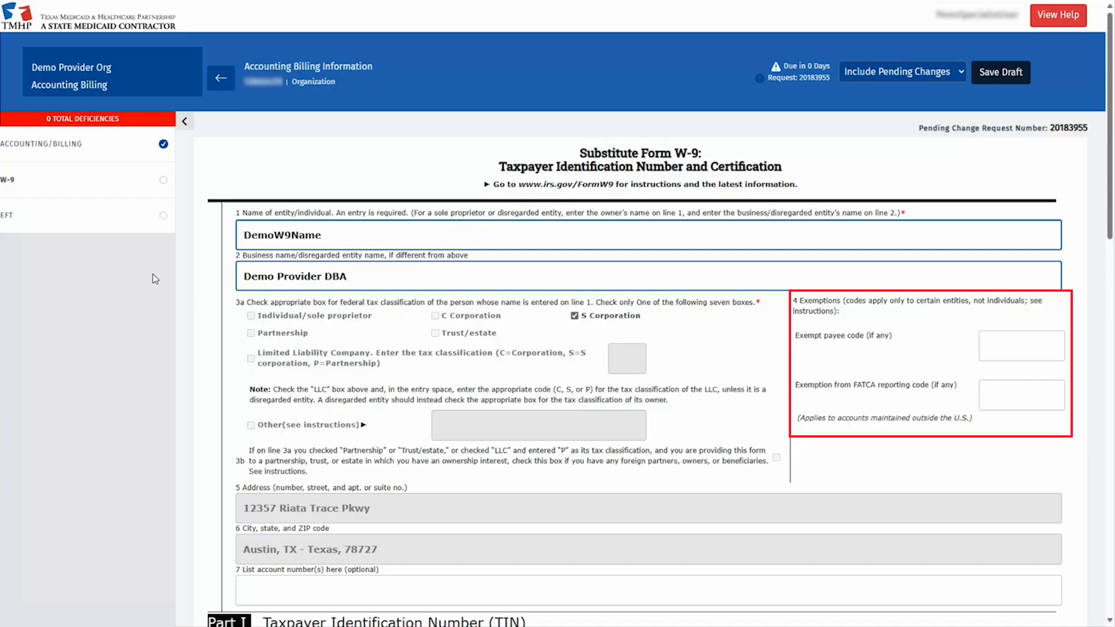
scroll(155, 278, down, 2)
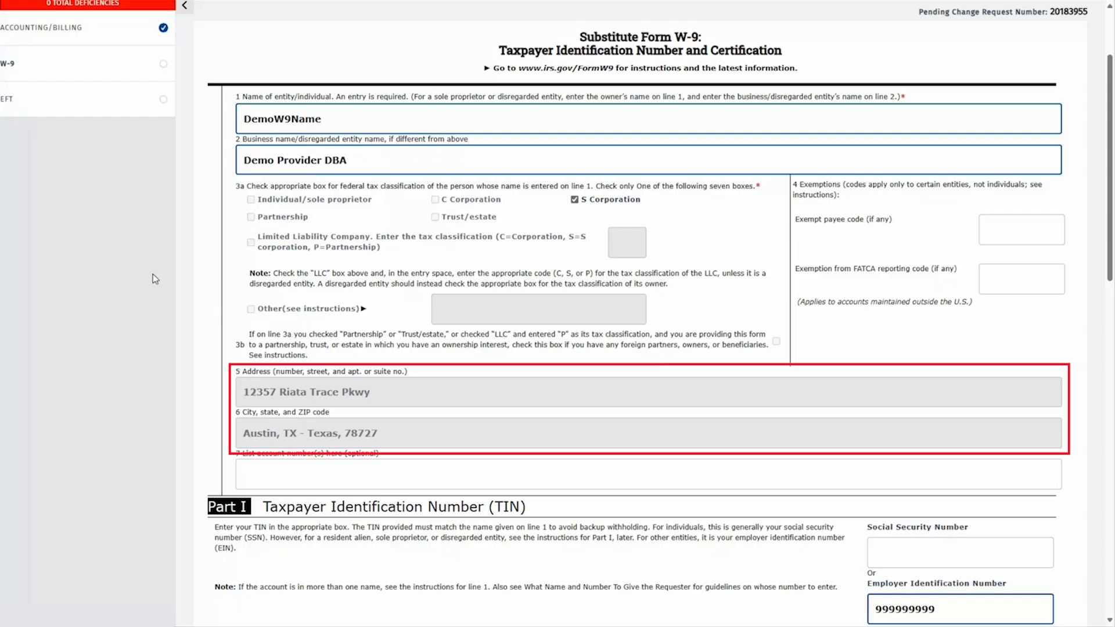
scroll(155, 279, down, 2)
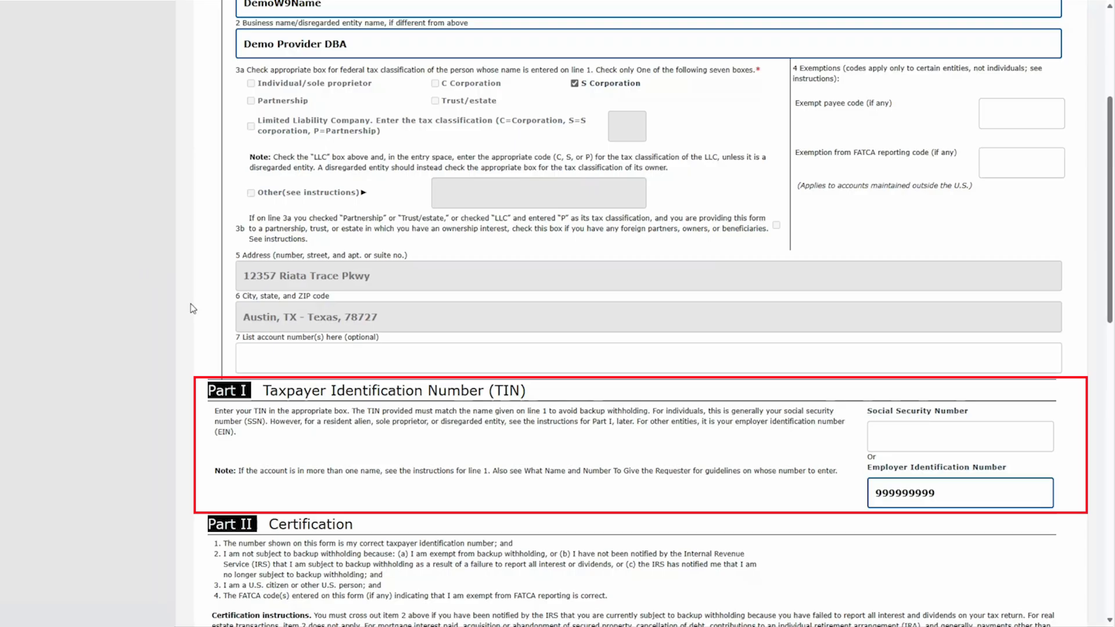
scroll(192, 308, down, 3)
scroll(65, 269, down, 3)
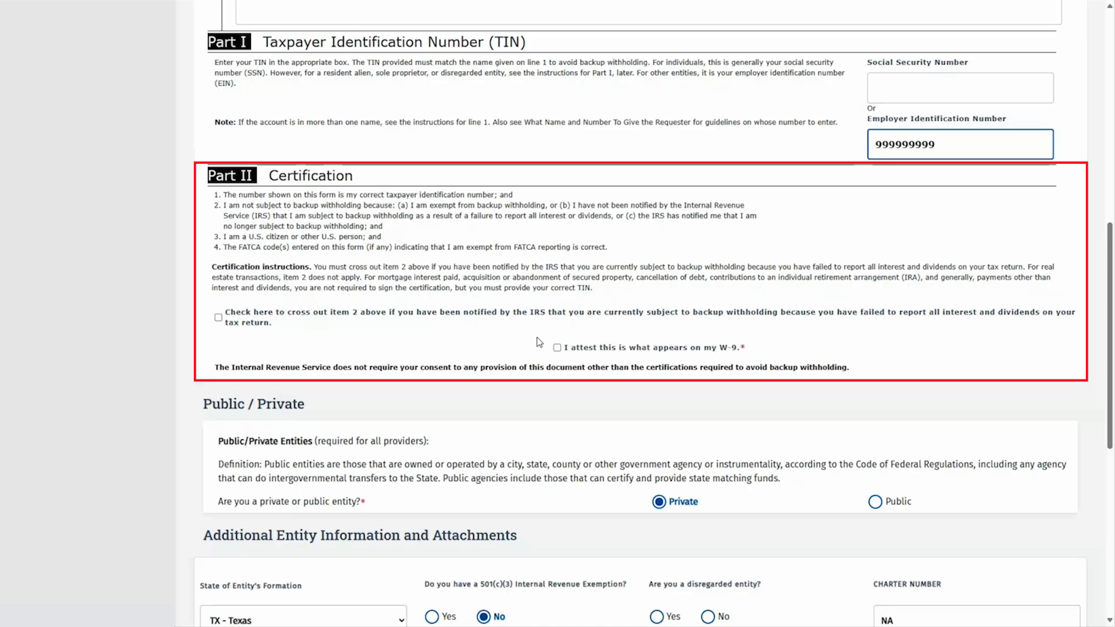
Check 'I attest this is what appears on my W-9' and mark the entity as not disregarded.
click(557, 347)
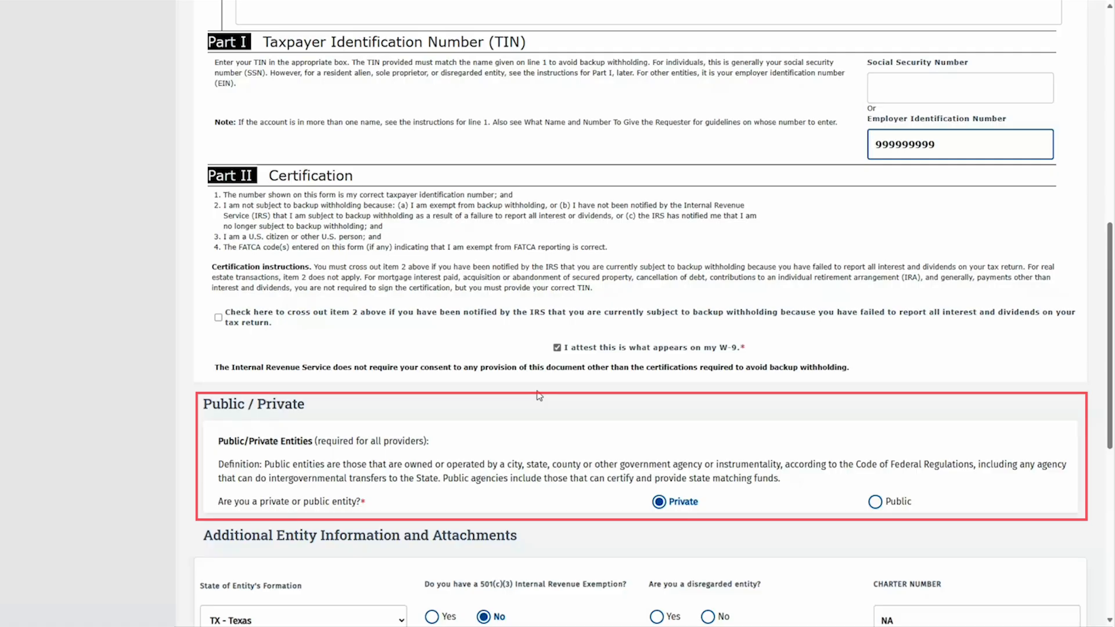
scroll(539, 396, down, 7)
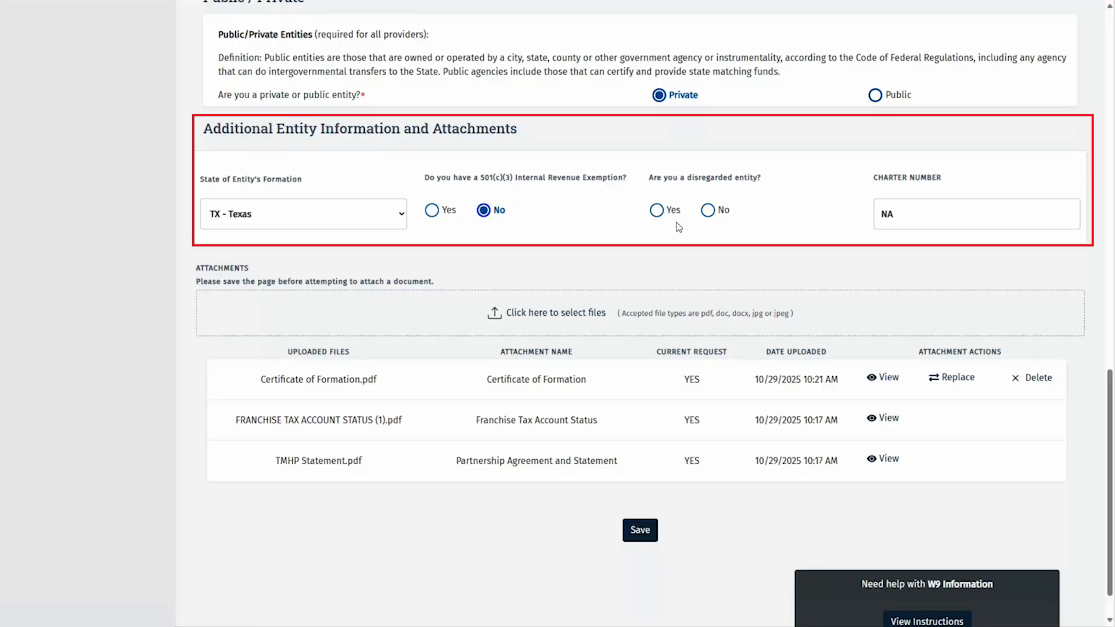
click(709, 211)
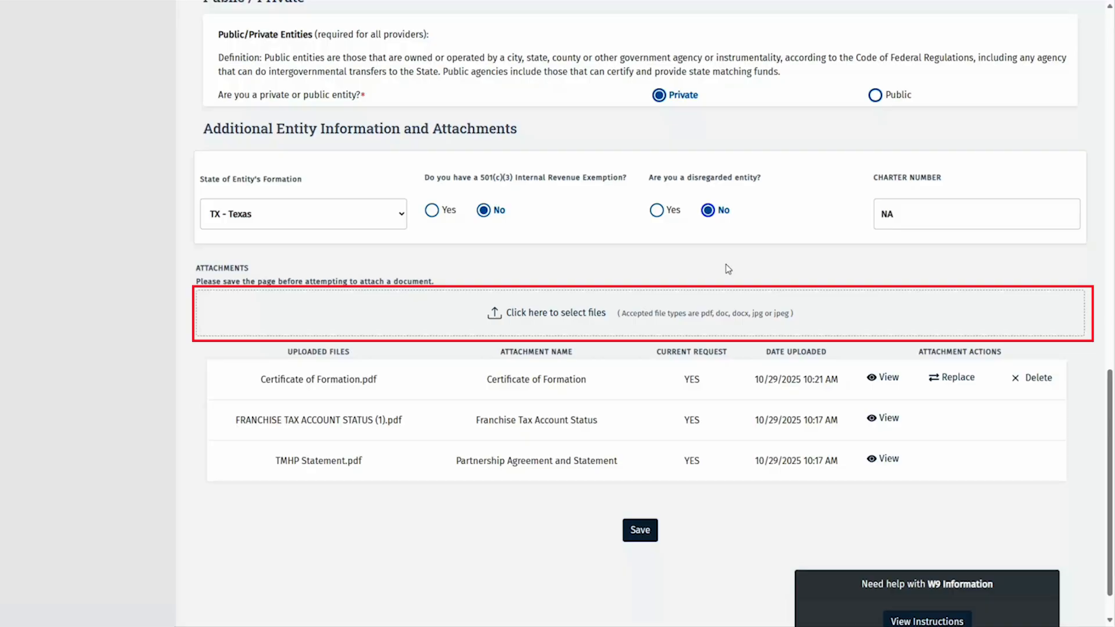
Upload the Assumed Name Certificate file as an 'Assumed Name Certificate' document and save the W-9.
click(539, 317)
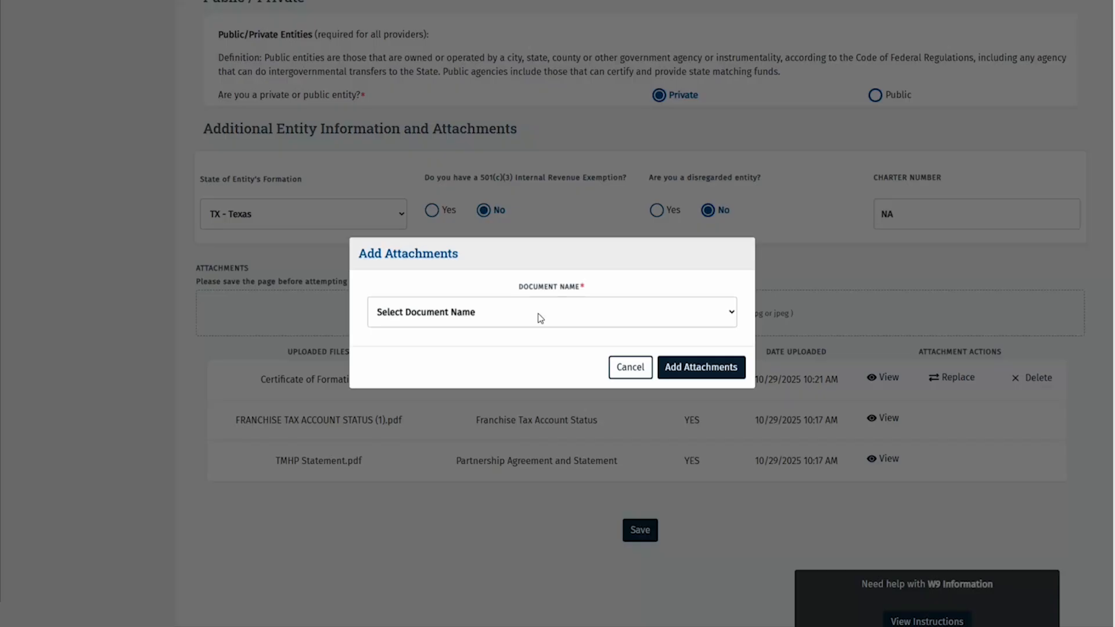
click(540, 317)
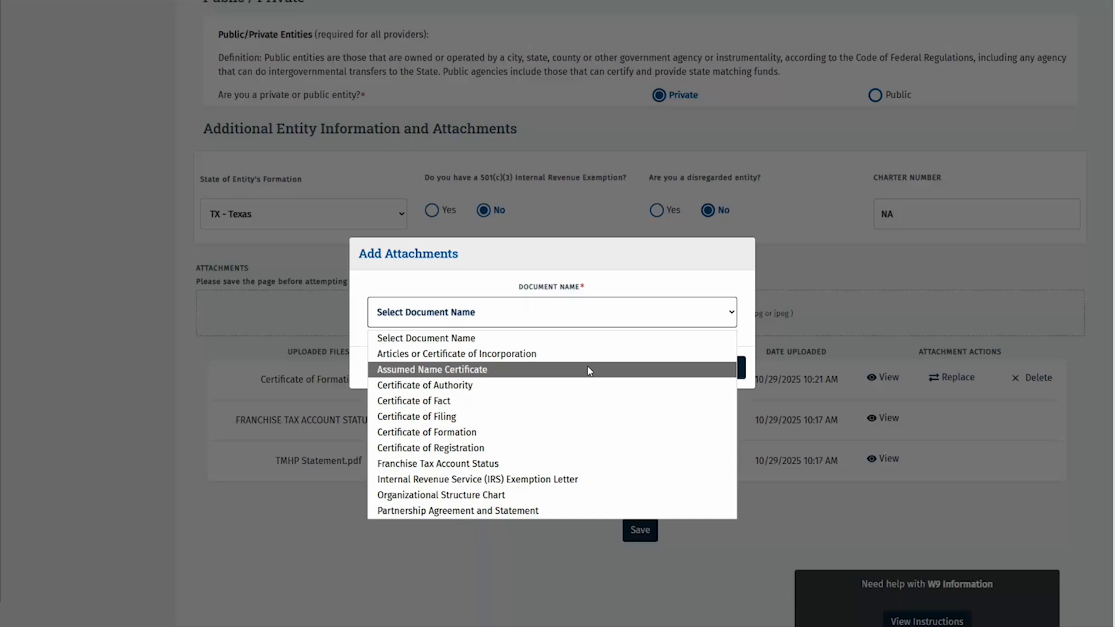
click(590, 371)
click(677, 371)
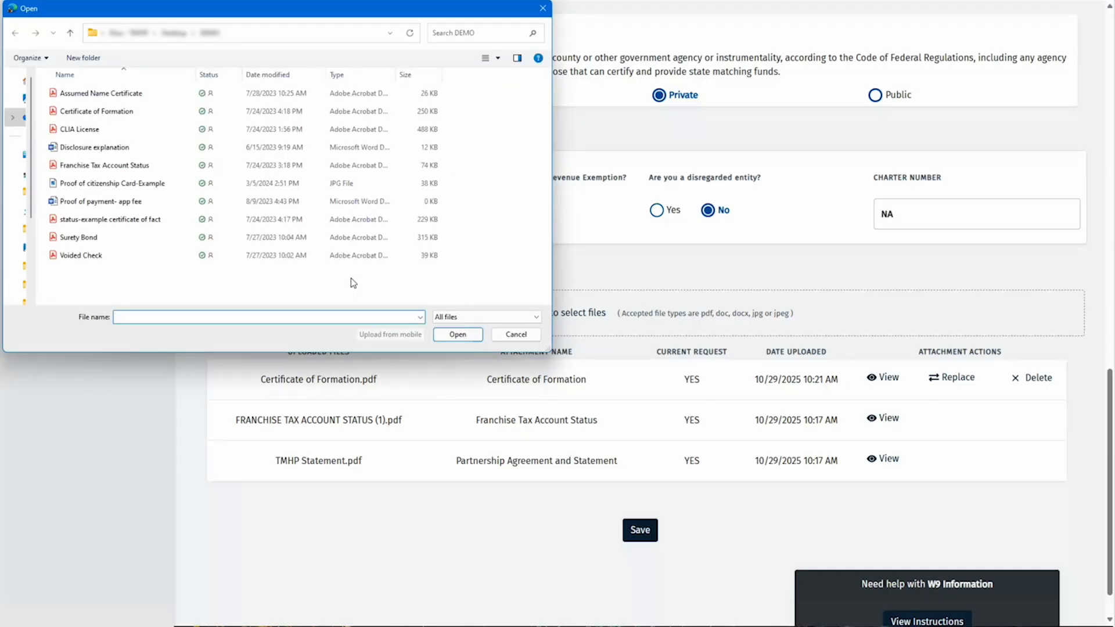
click(149, 98)
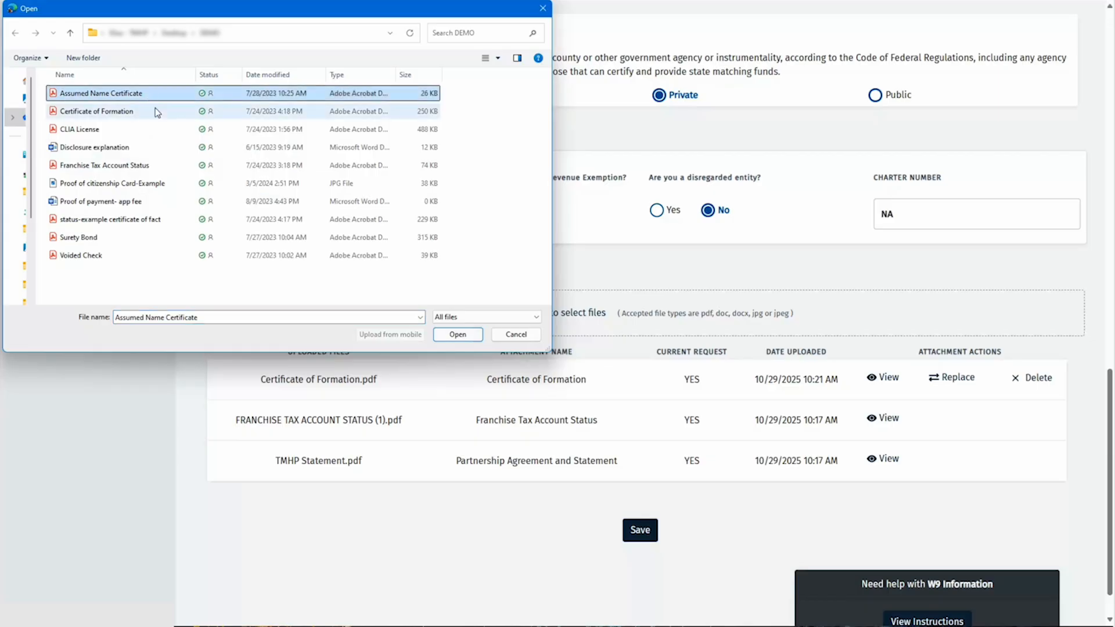
click(453, 340)
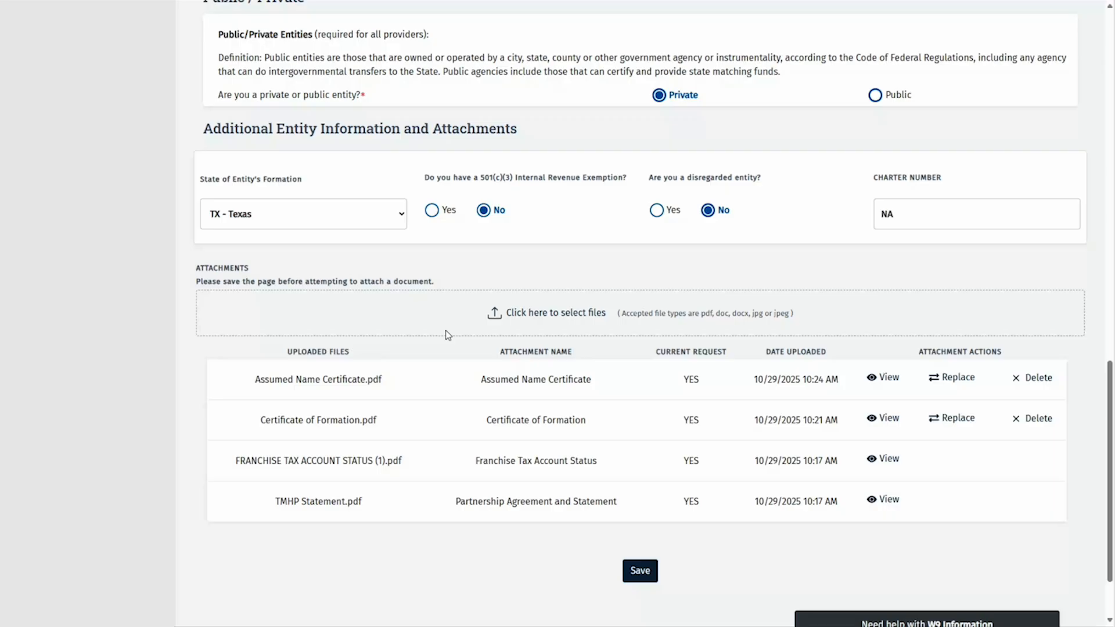
click(632, 573)
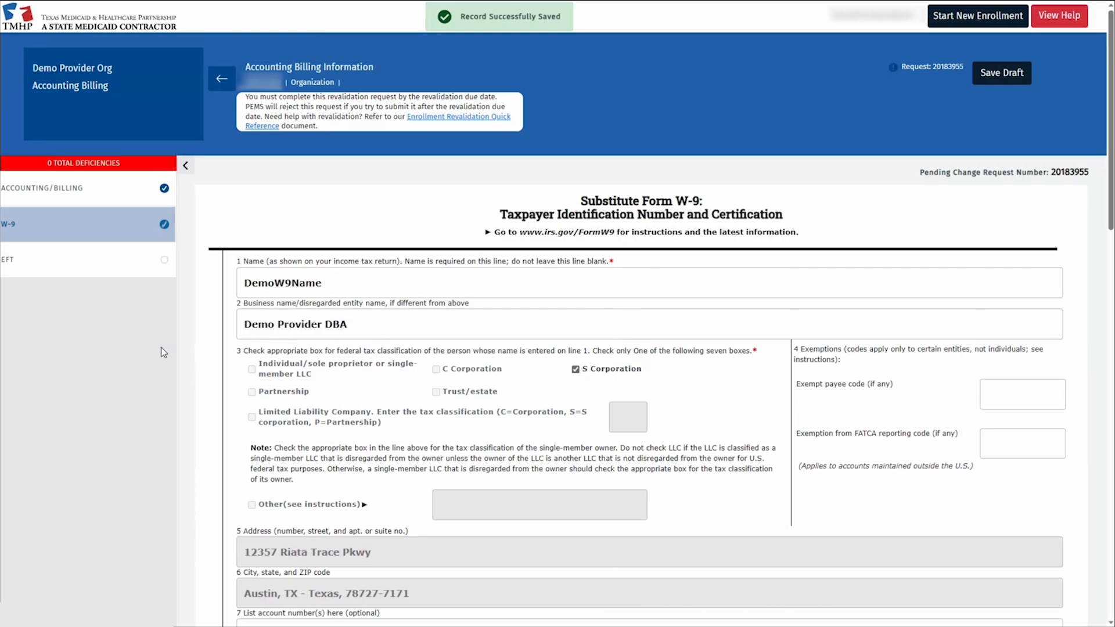
Go to the EFT section of the revalidation request from the sidebar.
click(118, 264)
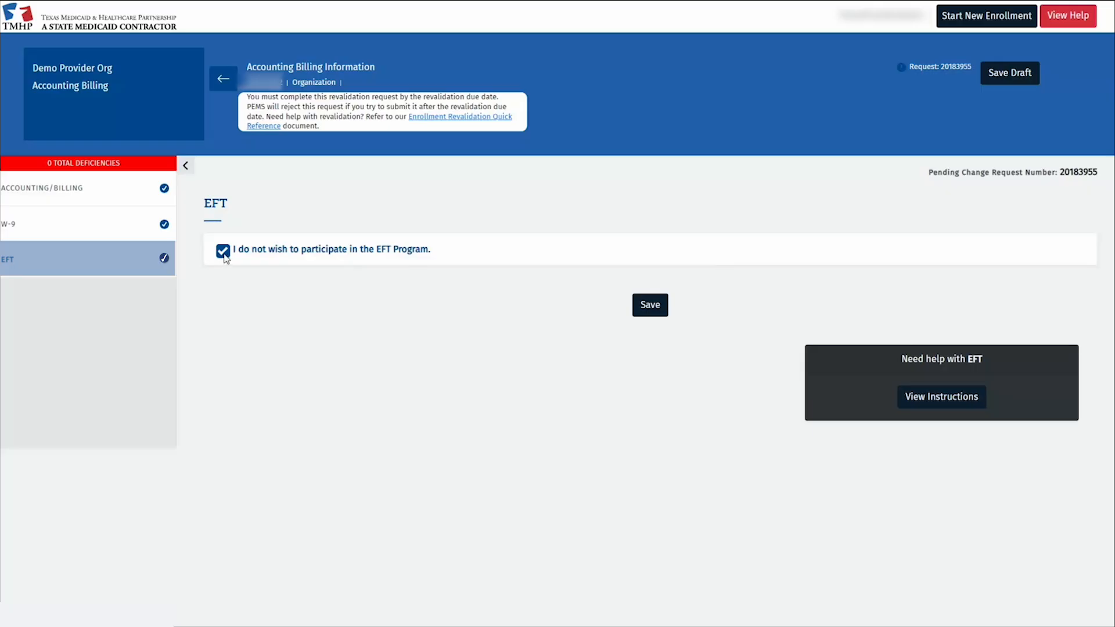
Opt back into the EFT program and enter the provider contact's name, e-mail and phone number.
click(224, 256)
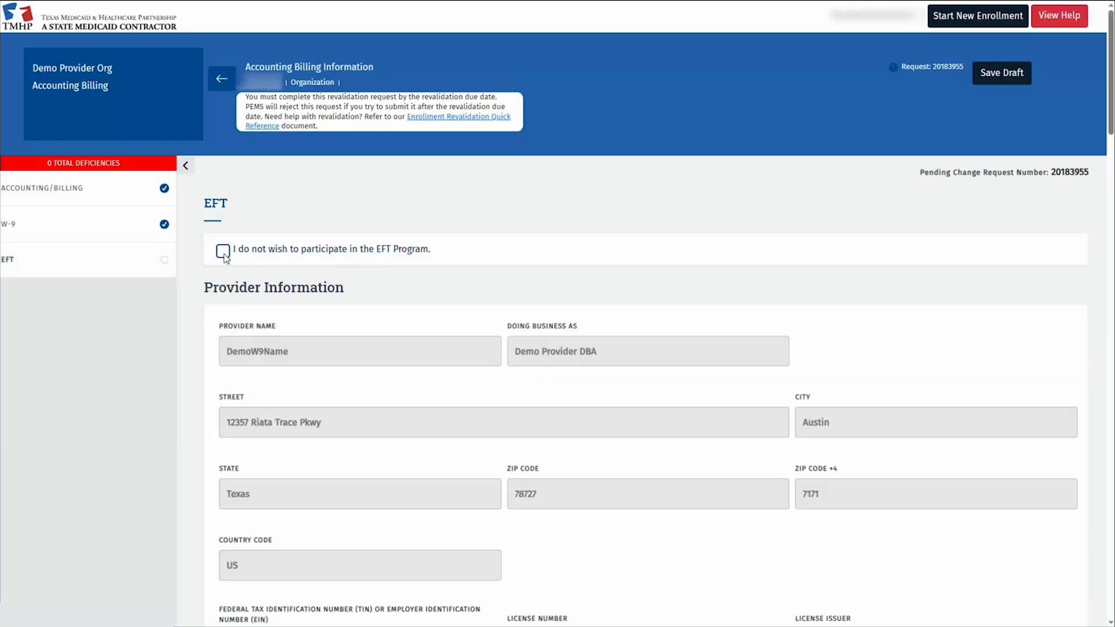
scroll(337, 350, down, 10)
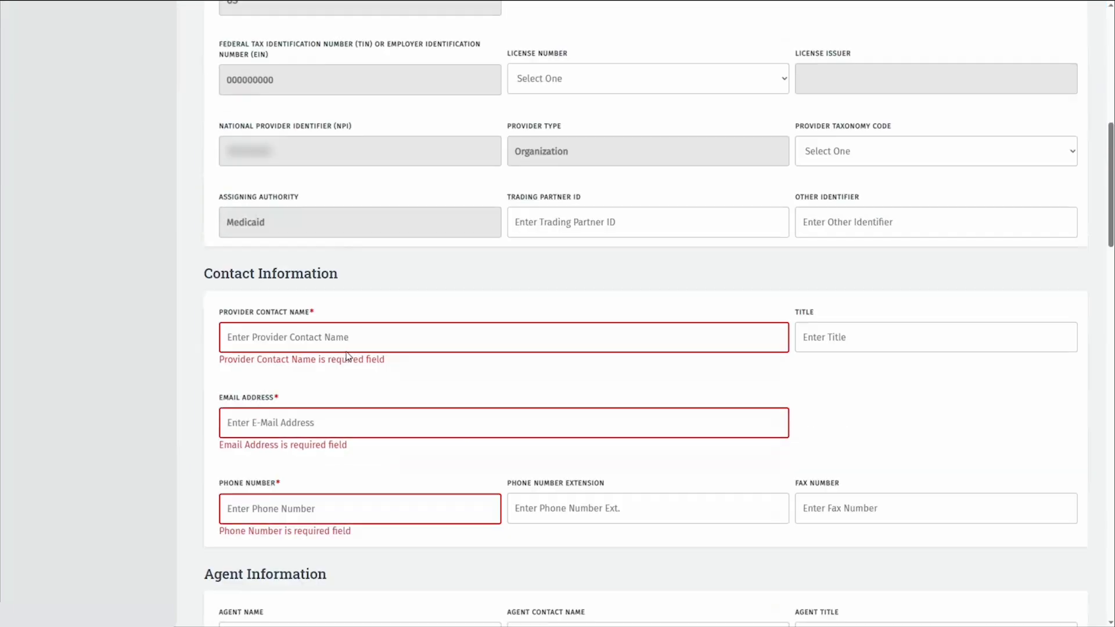
click(441, 345)
text(Demo First )
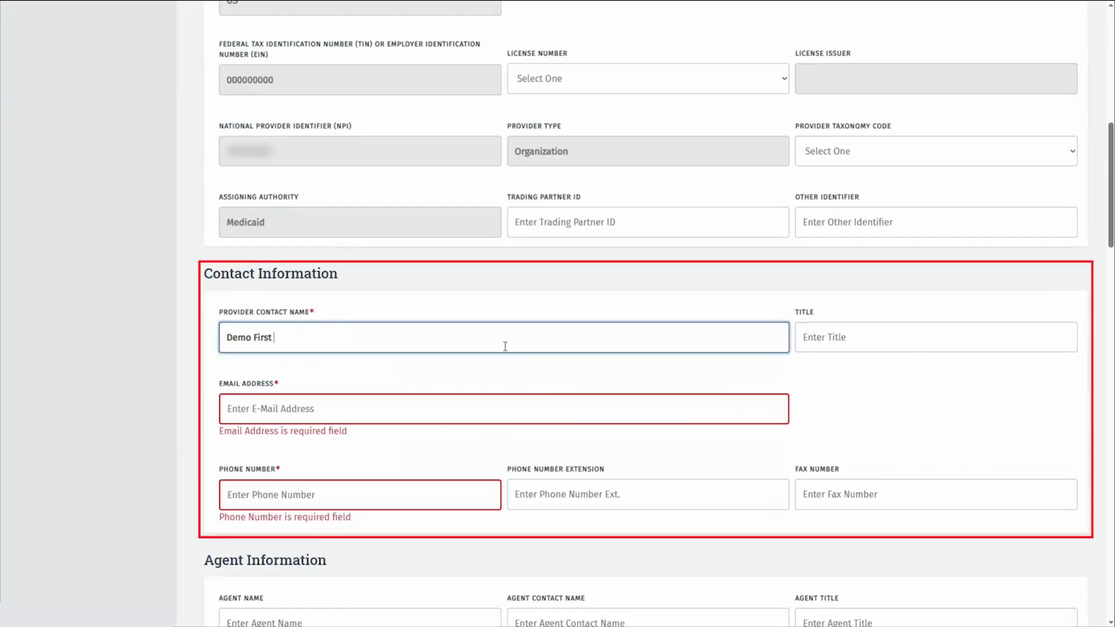
text(Demo Last)
key(Tab)
key(Tab)
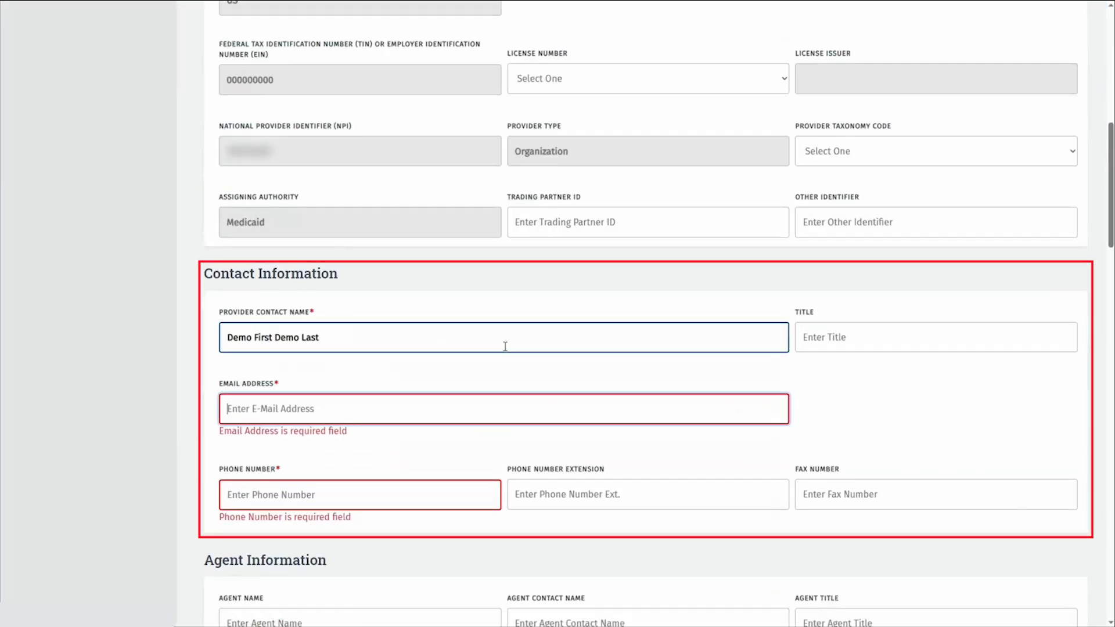
text(email@demo.com)
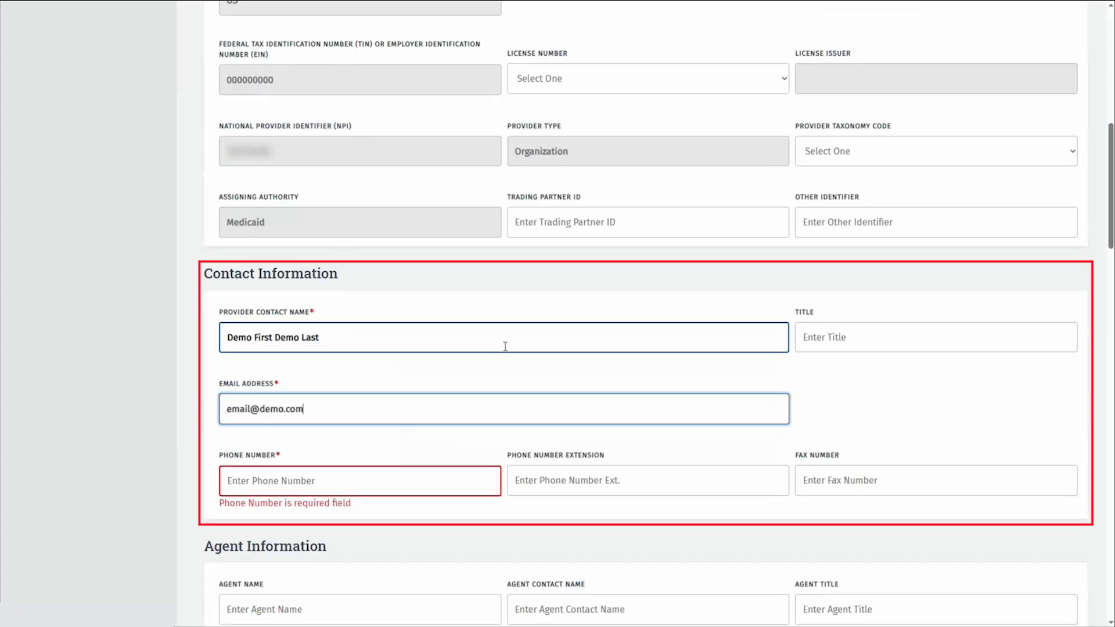
key(Tab)
text(5125551234)
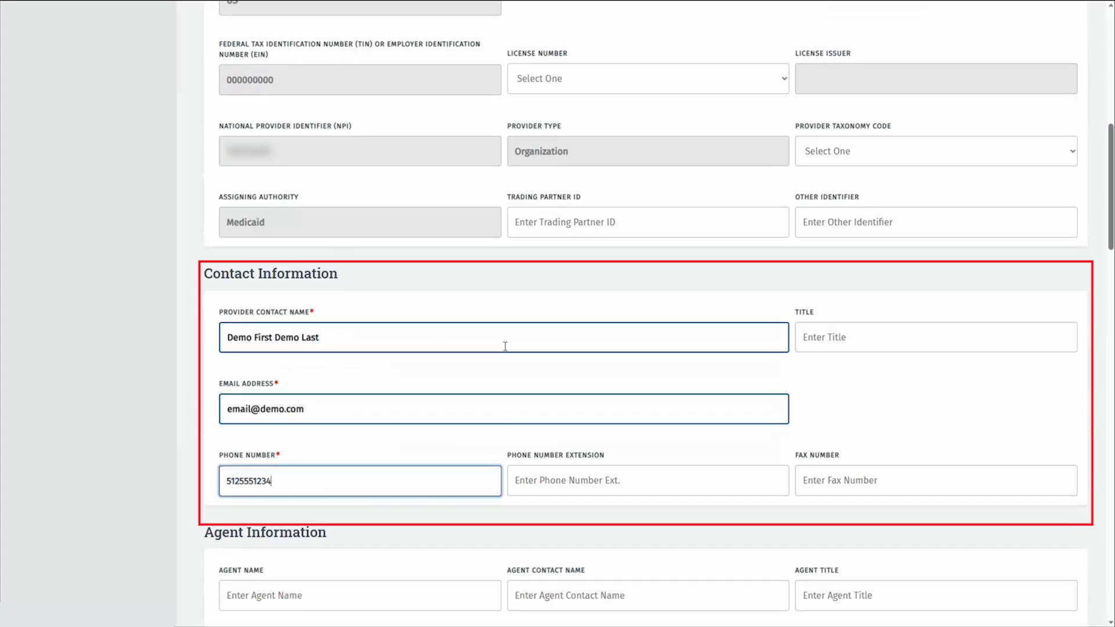
Enter the agent's e-mail address in the Agent Email Address field.
scroll(615, 453, down, 5)
click(580, 519)
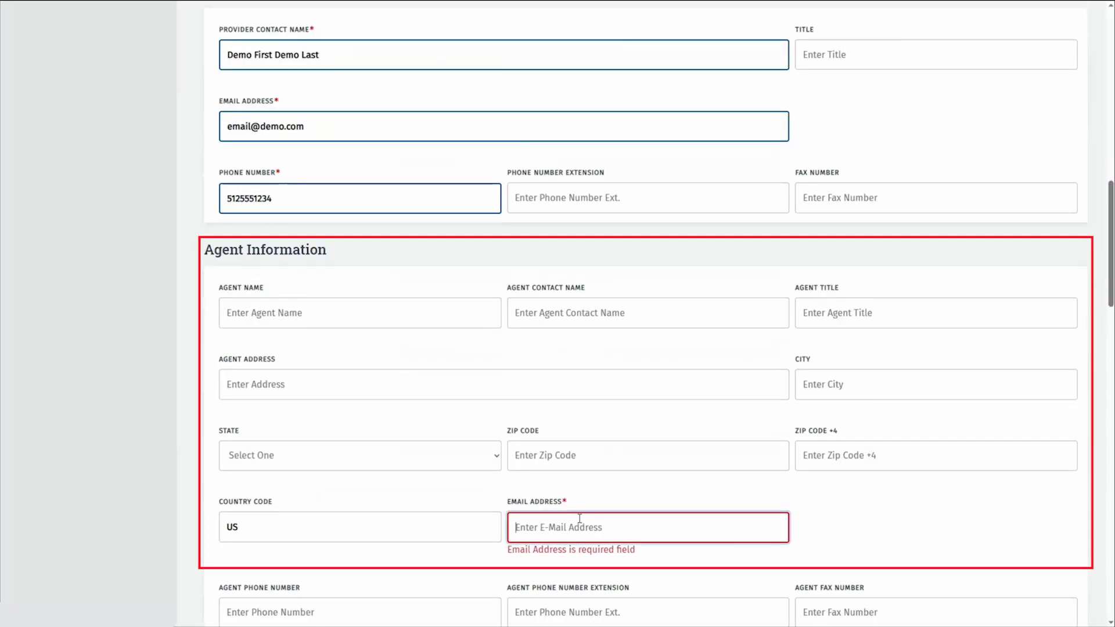
text(email@)
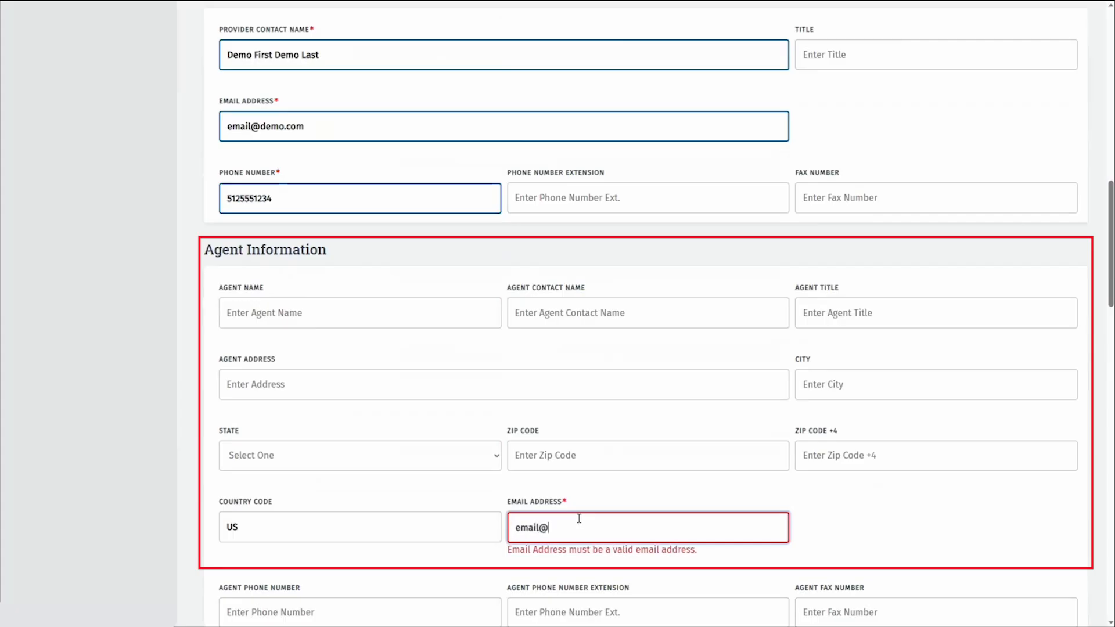
text(demo.com)
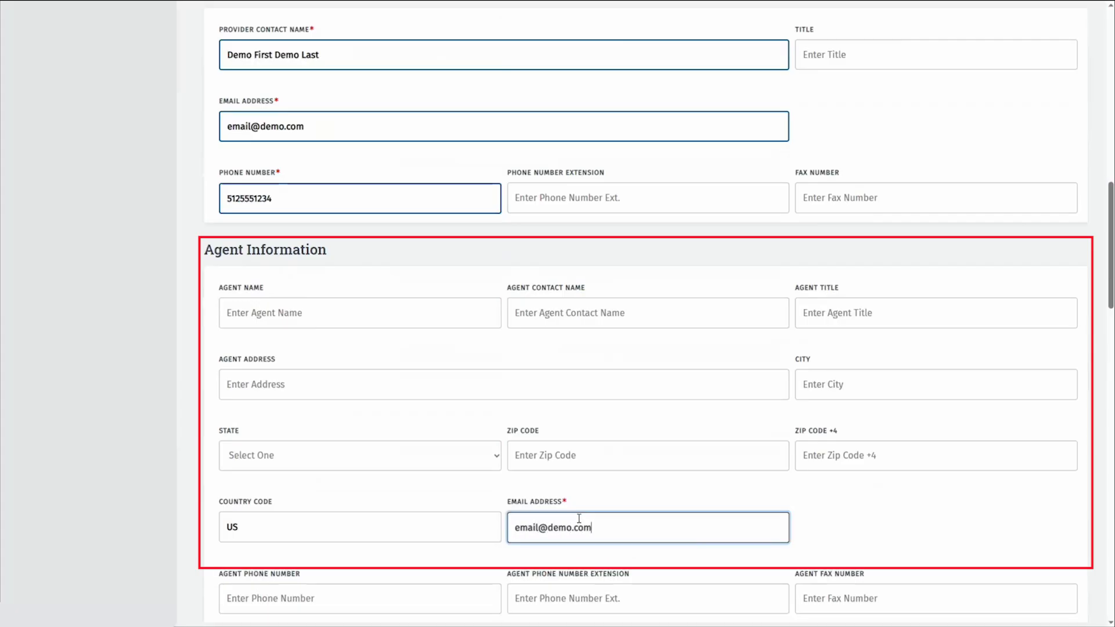
scroll(651, 501, down, 6)
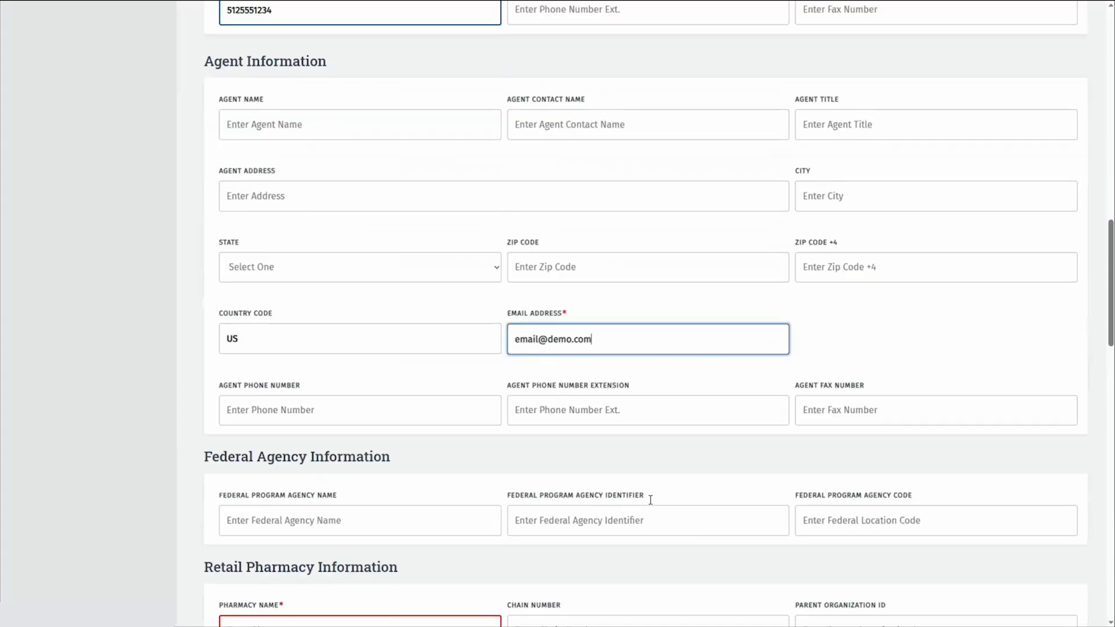
scroll(651, 499, down, 5)
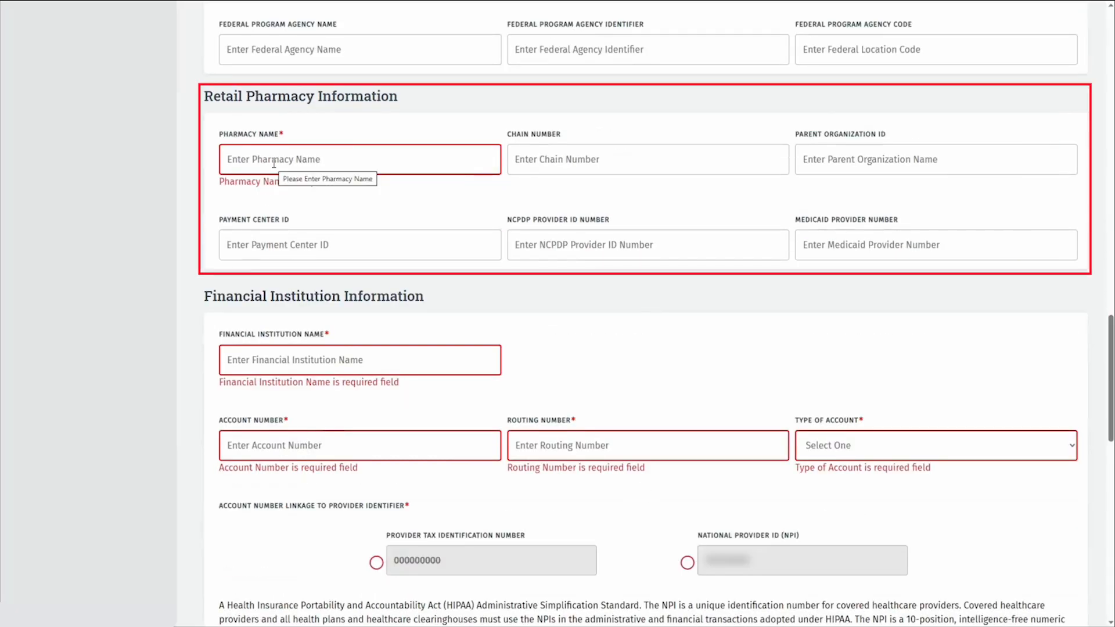
Set the Pharmacy Name to NA.
click(274, 164)
text(NA)
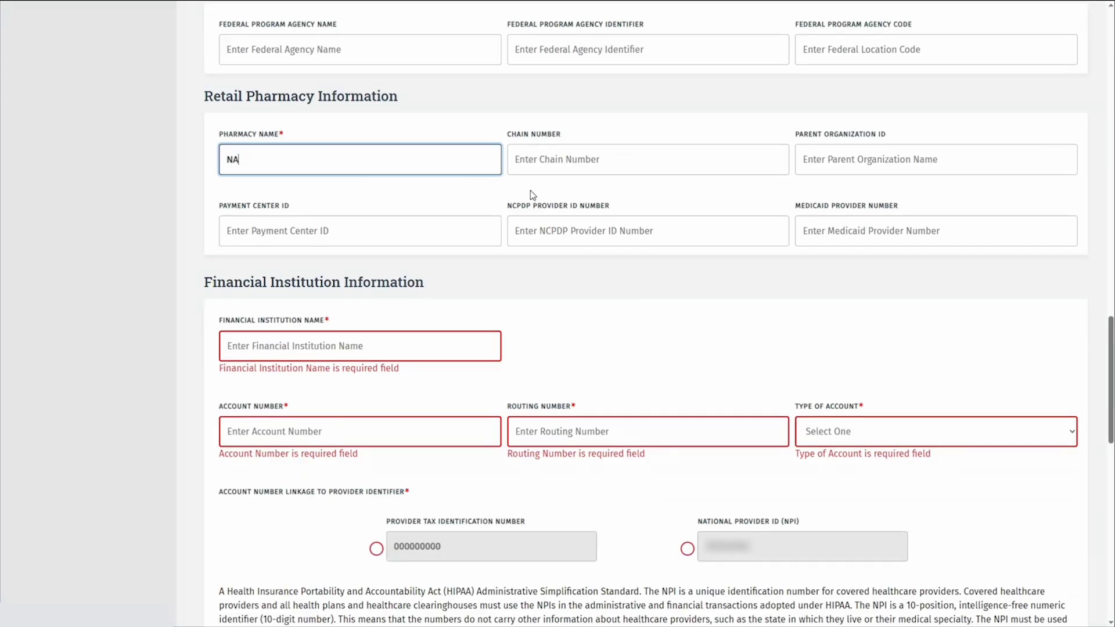
scroll(531, 190, down, 3)
Enter financial institution 'Bank Name' with account and routing numbers, Checking type, linked to the NPI.
click(351, 151)
text(Bank Name)
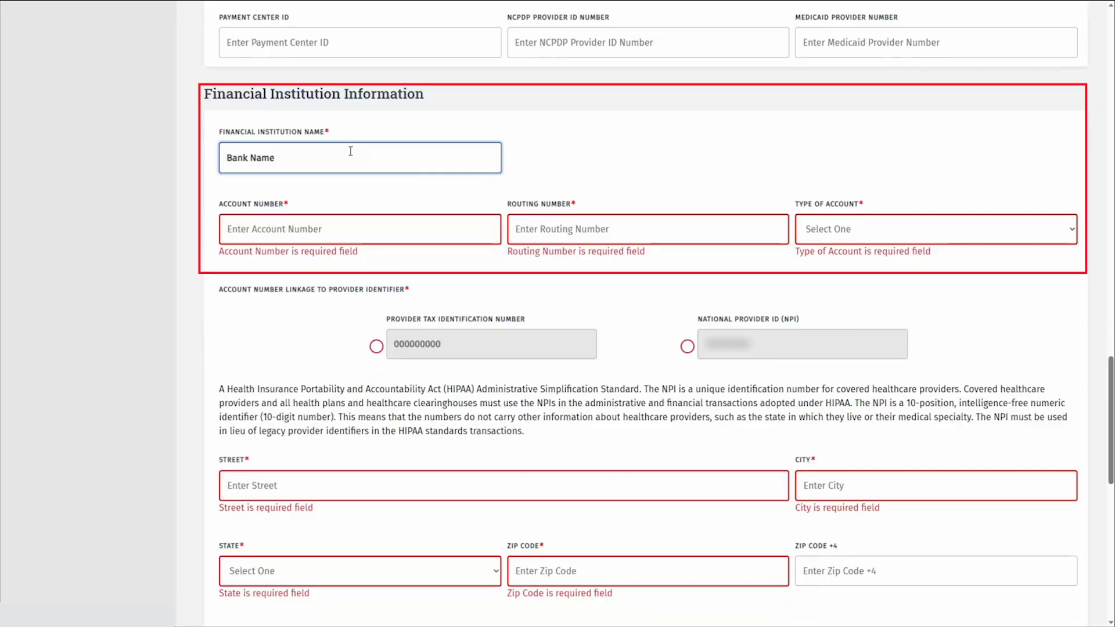
key(Tab)
text(3456789)
key(Tab)
text(123456789)
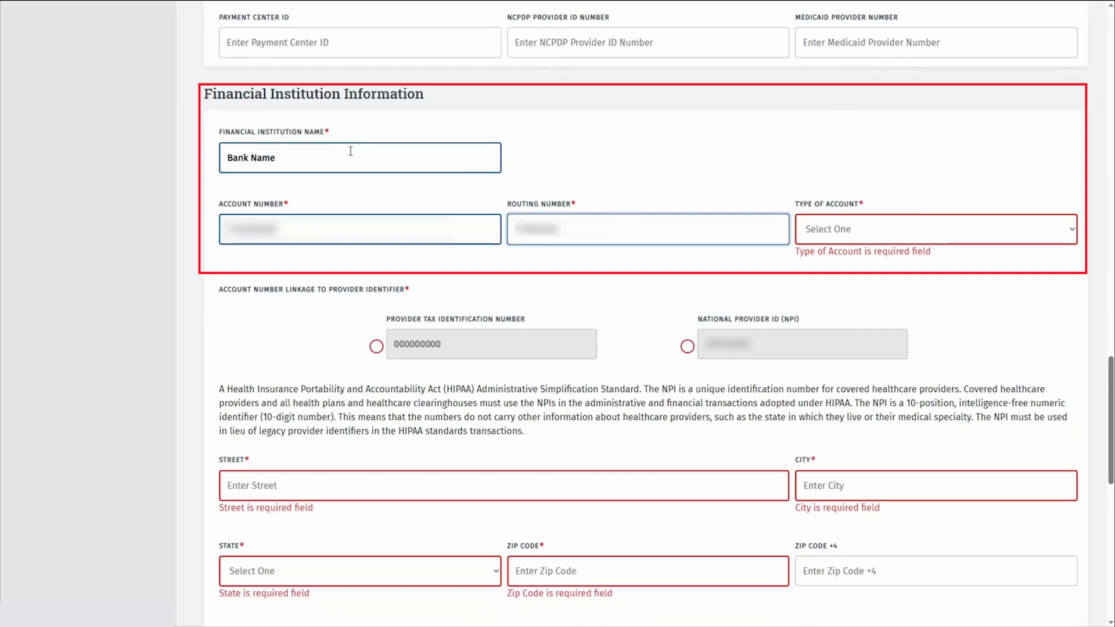
key(Tab)
key(Down)
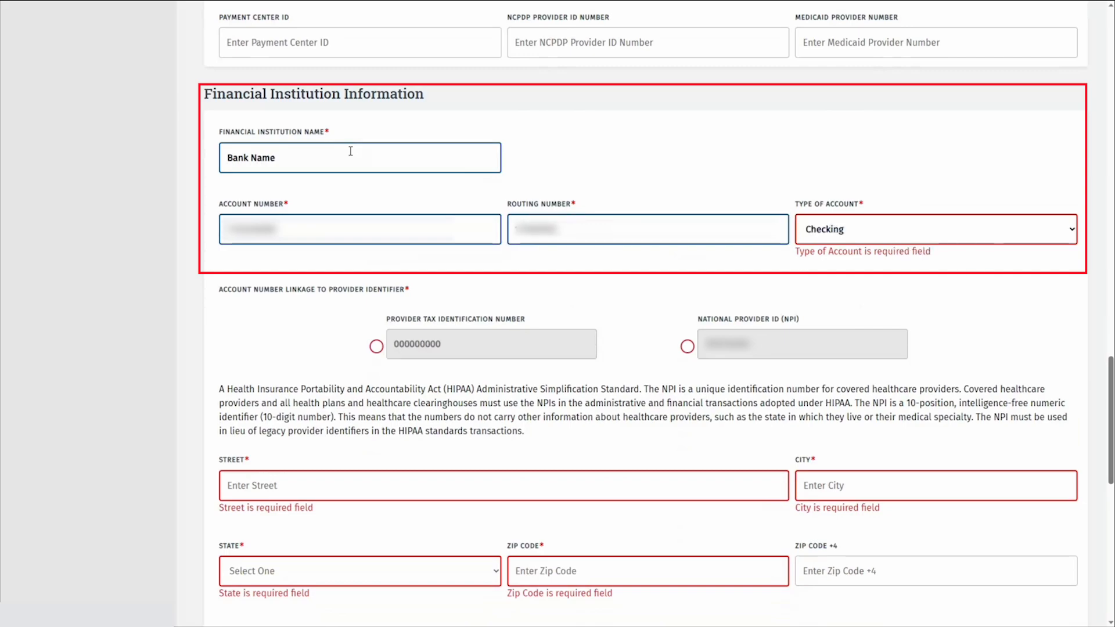
click(686, 332)
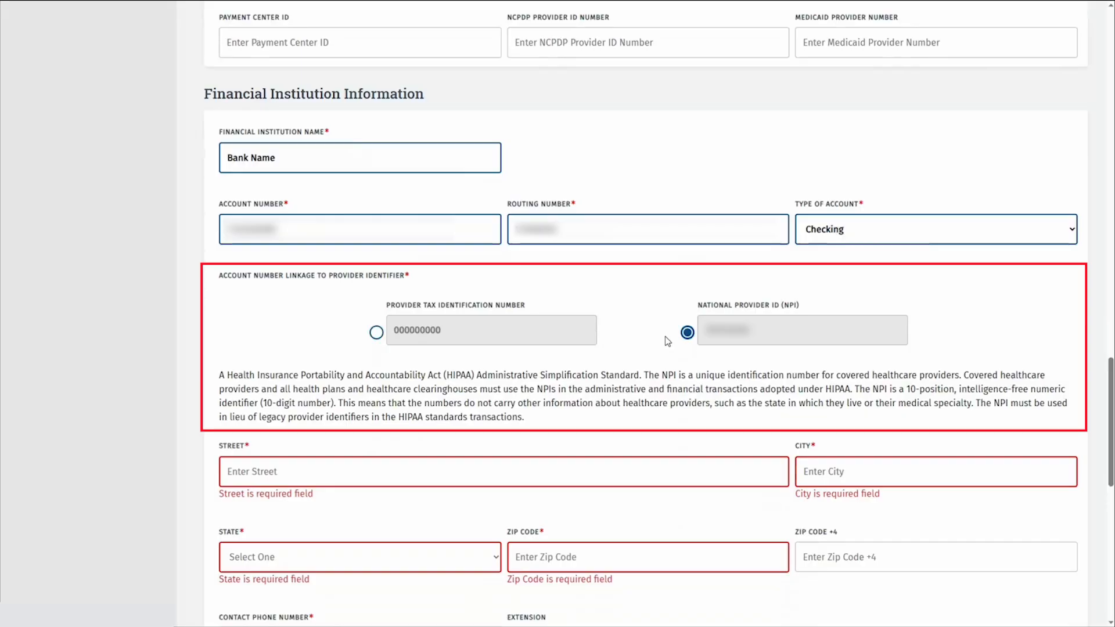
scroll(551, 403, down, 2)
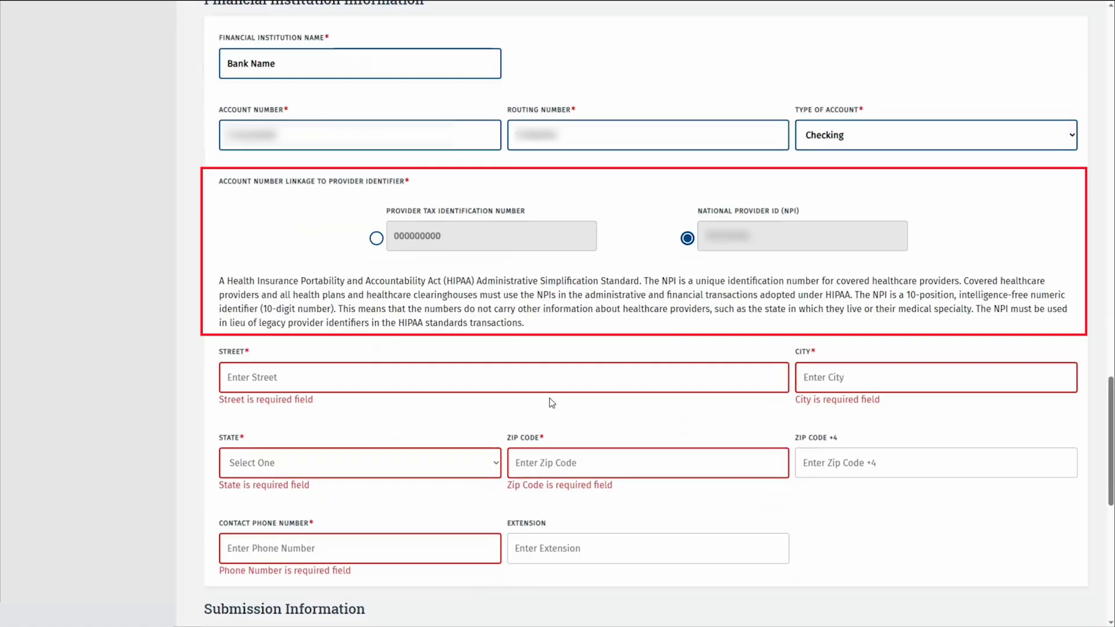
scroll(551, 403, down, 2)
Fill in the bank's street address in Austin, TX 78726 and its contact phone number.
click(279, 281)
text(Bank Address Street)
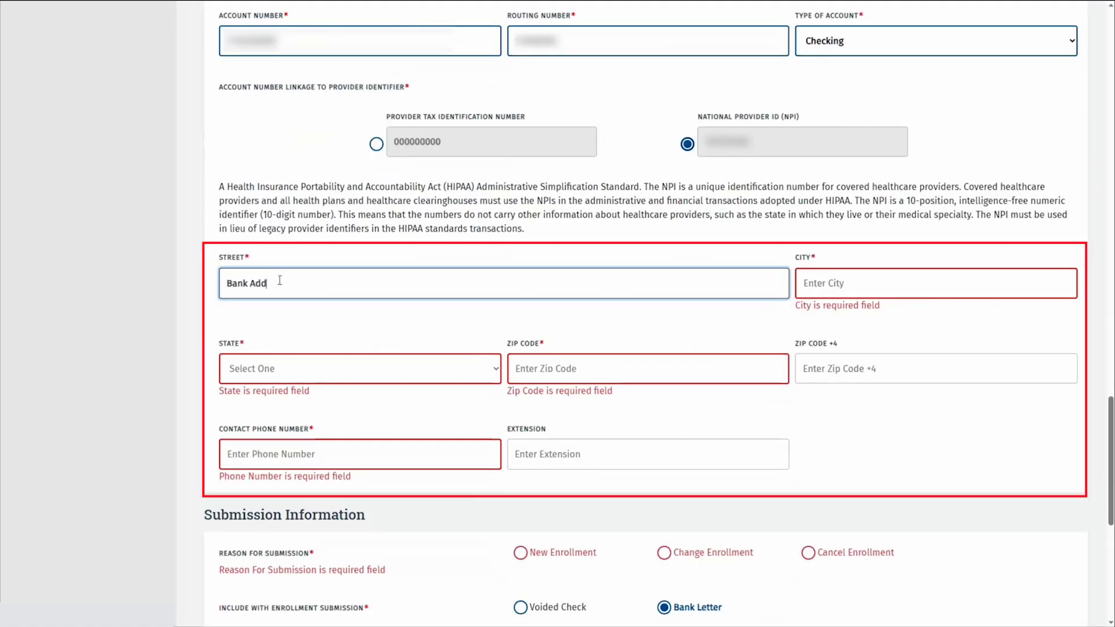
key(Tab)
text(Austin)
key(Tab)
key(t)
key(x)
key(Tab)
text(78726)
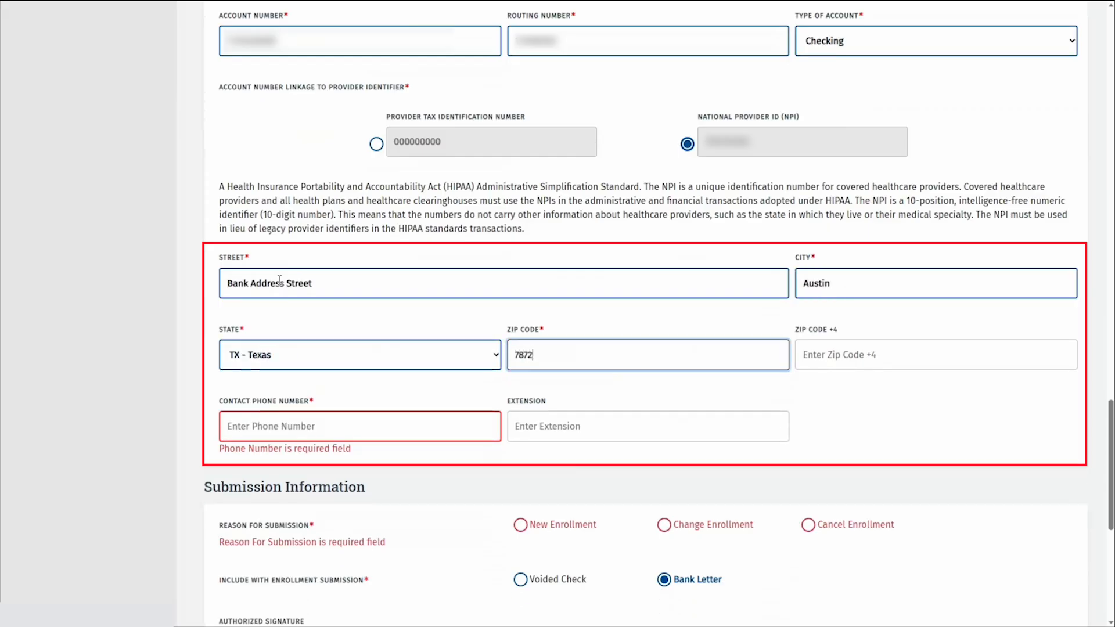
key(Tab)
key(Tab)
text(5125551234)
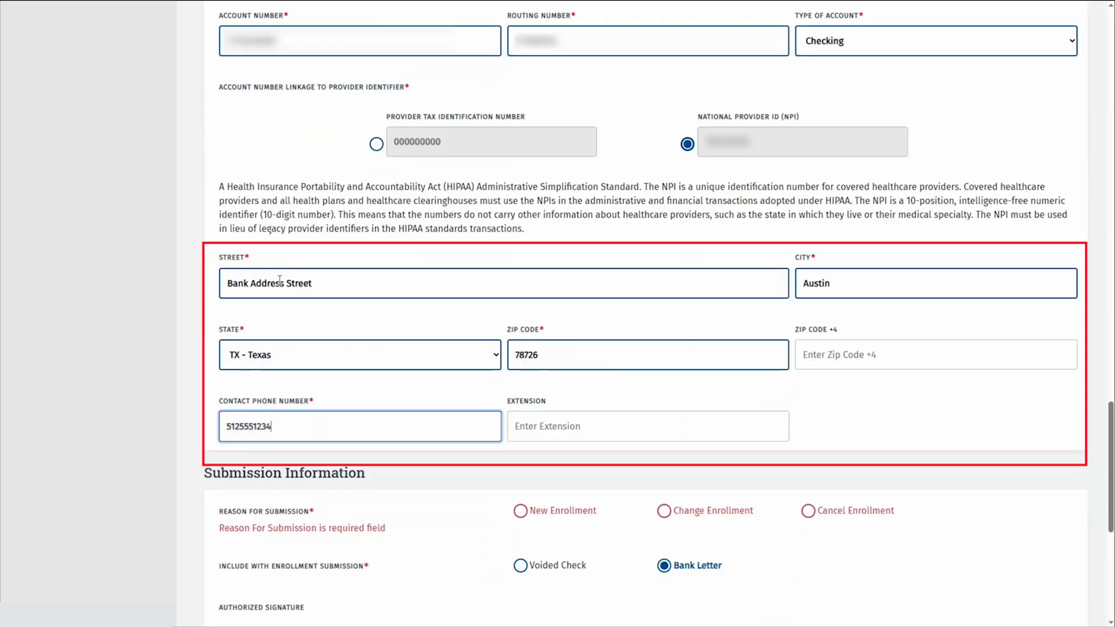
scroll(827, 399, down, 2)
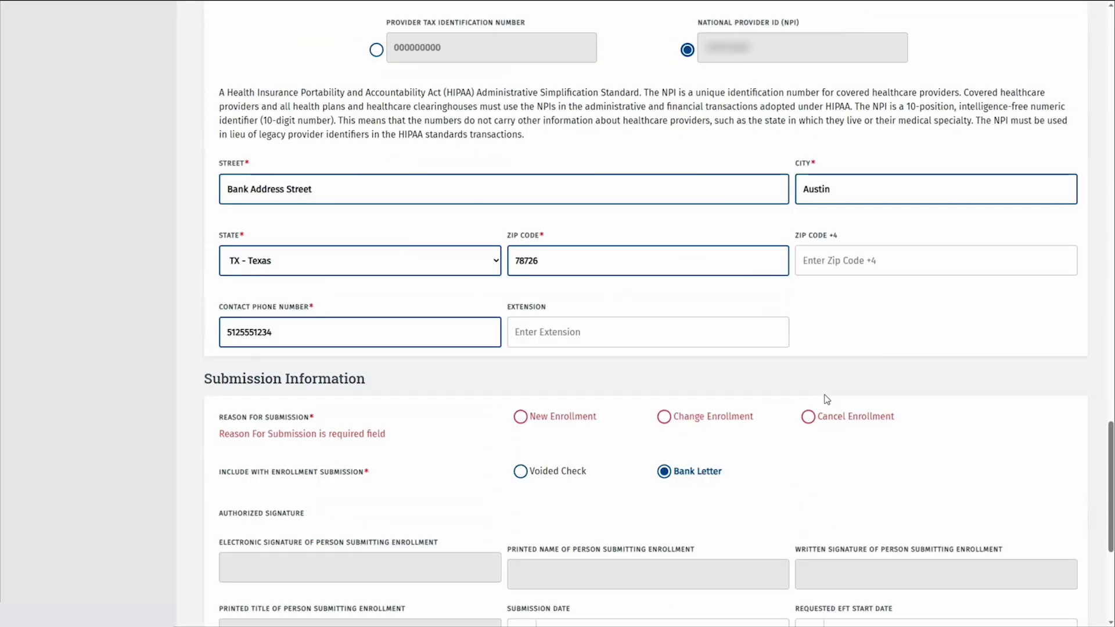
scroll(827, 399, down, 4)
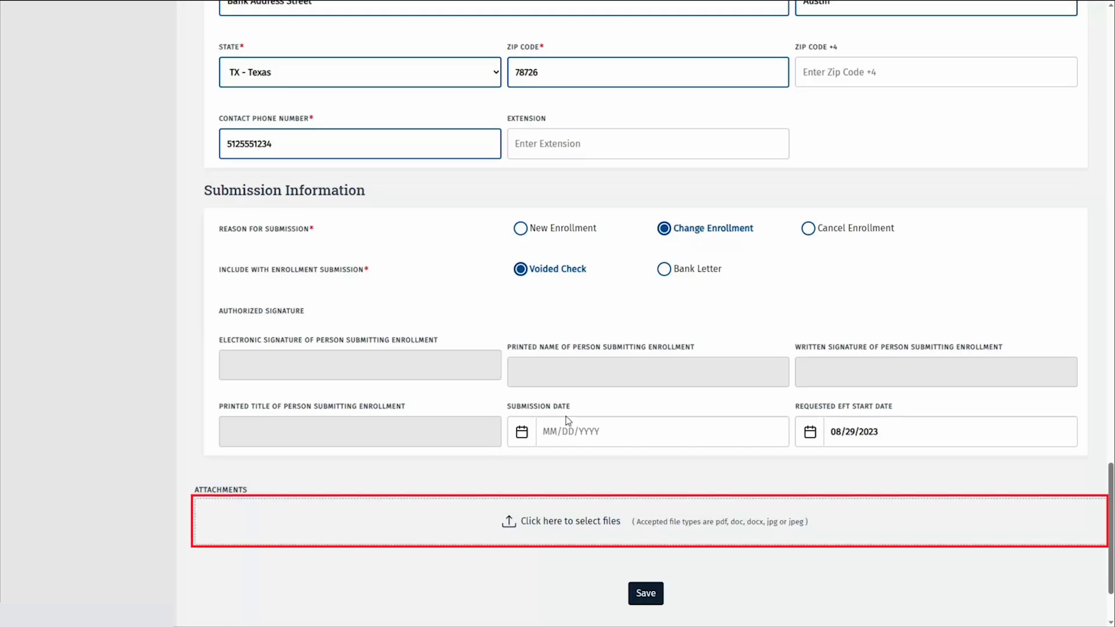
Attach Voided Check.pdf as a 'Cancelled Check/Bank Letter' document on the EFT form.
click(554, 523)
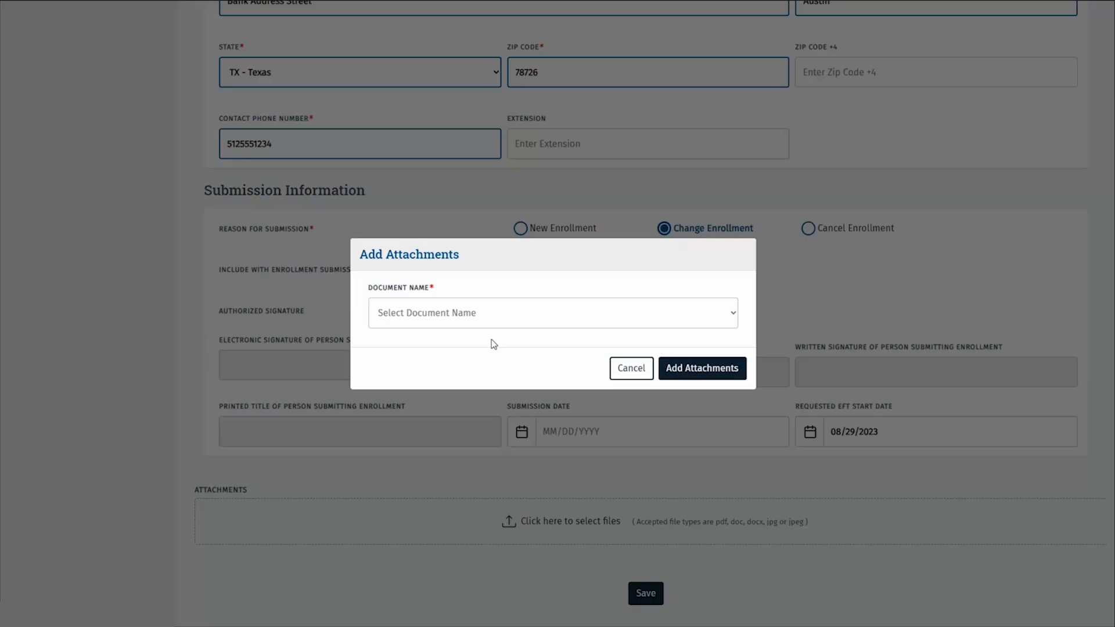
click(498, 316)
click(479, 348)
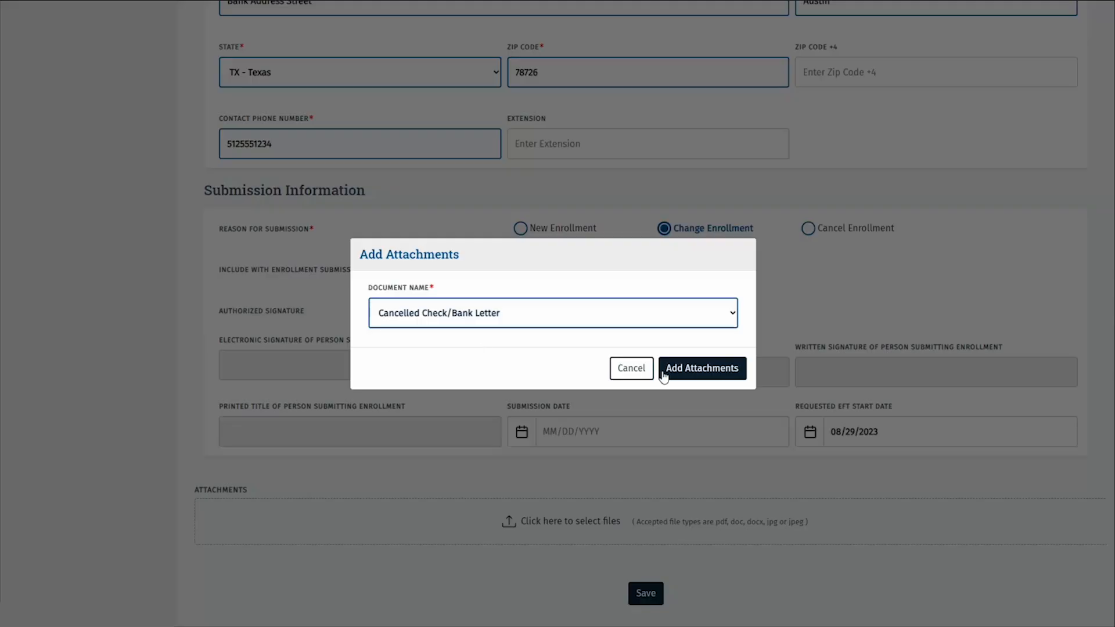
click(722, 376)
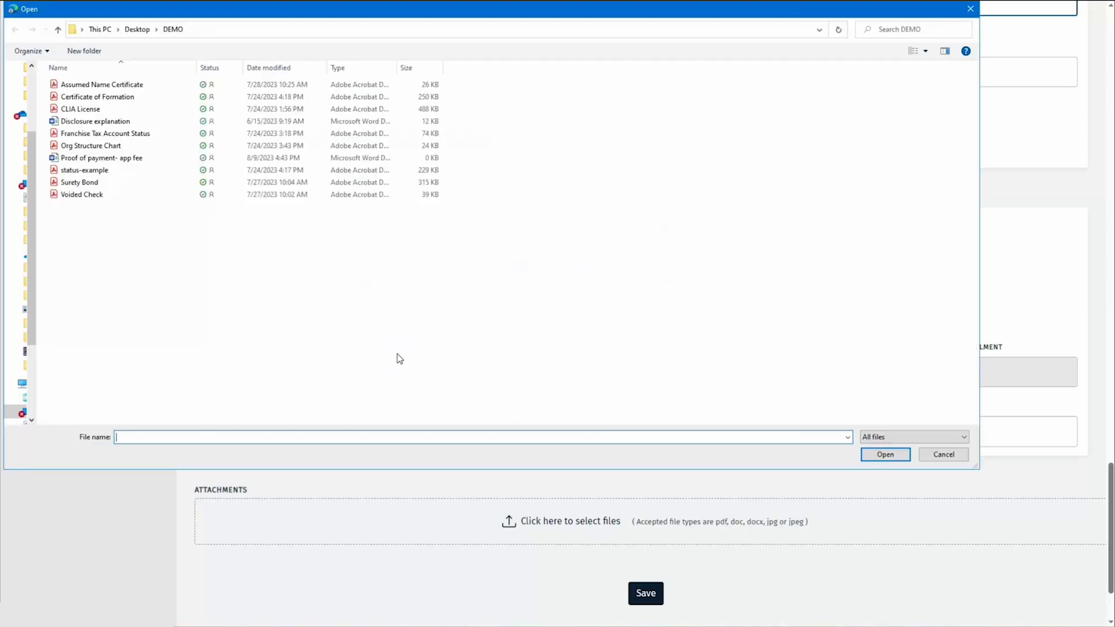
click(110, 197)
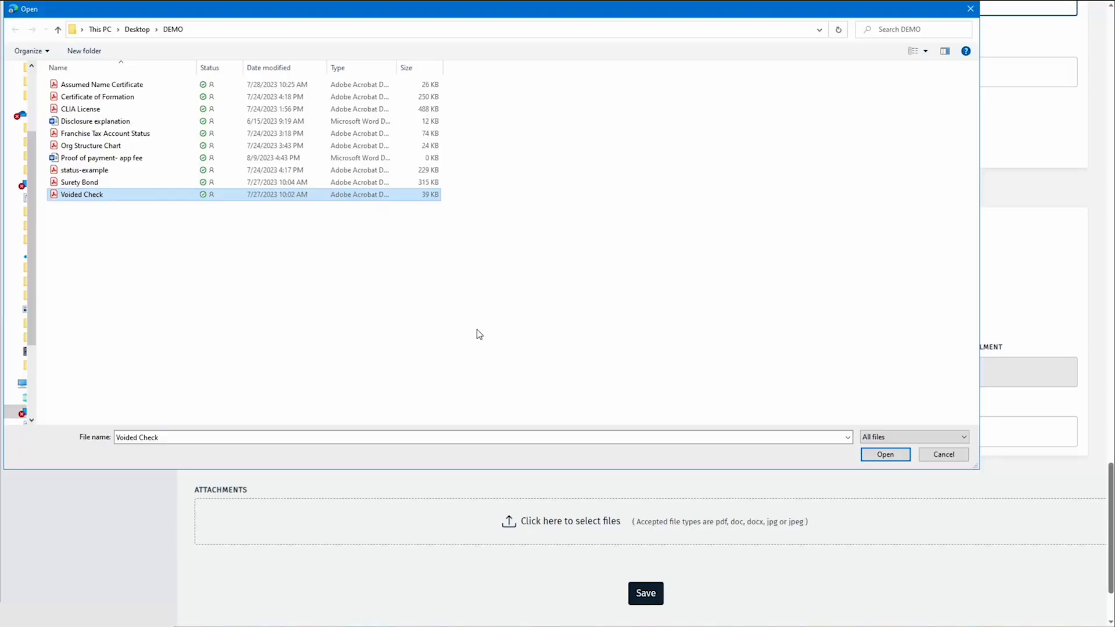
click(866, 456)
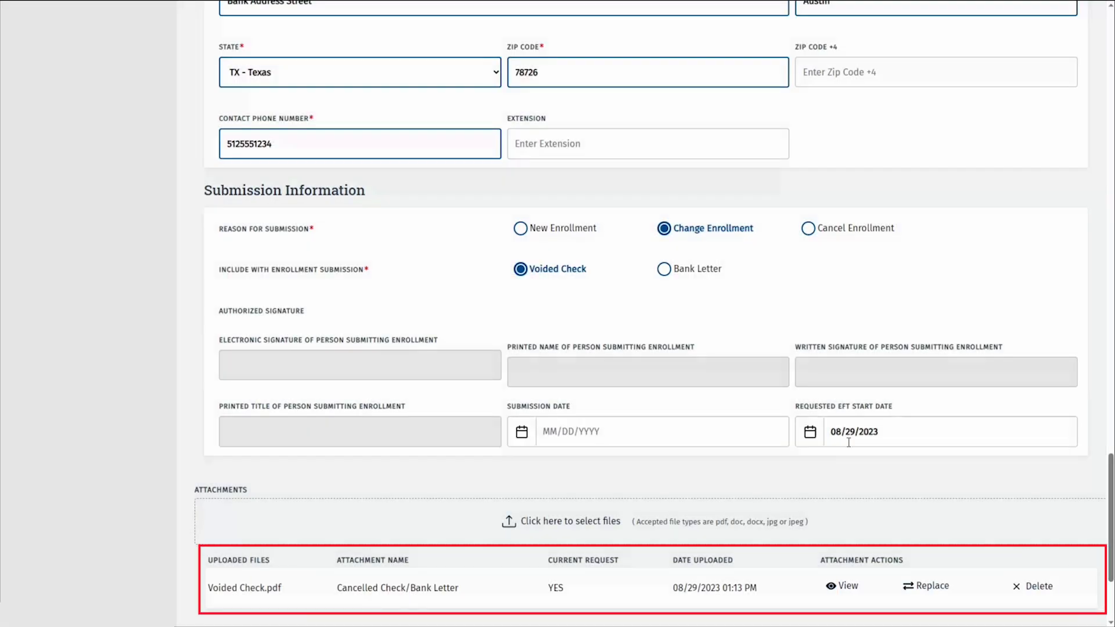
scroll(848, 442, down, 2)
scroll(813, 446, down, 2)
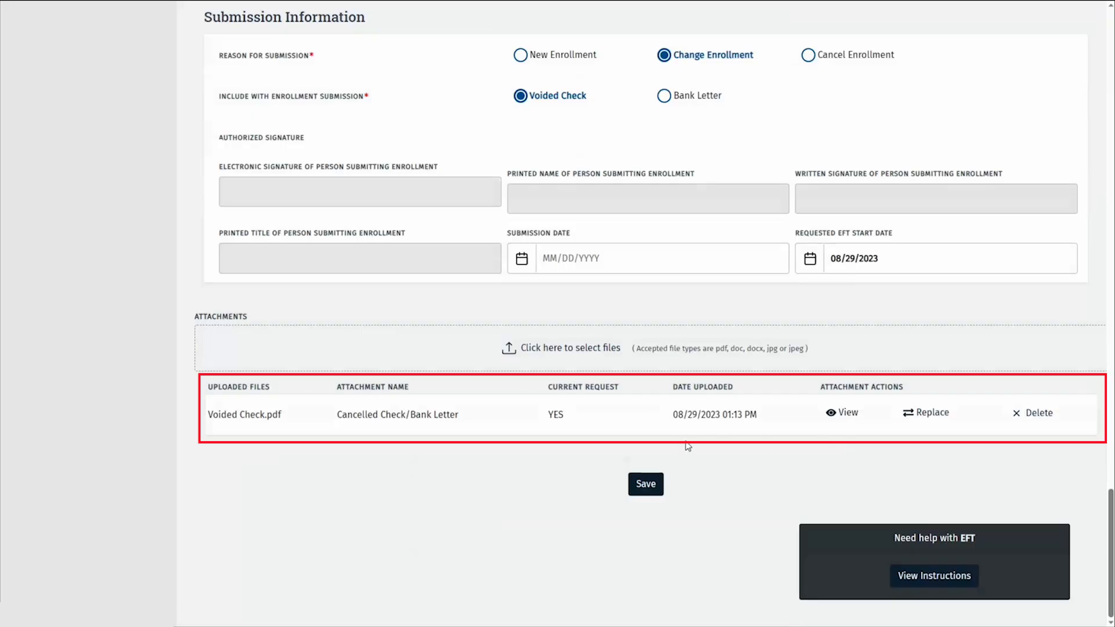
Save the EFT details and move on to the Ownership/Controlling Interest section via the overview.
click(643, 485)
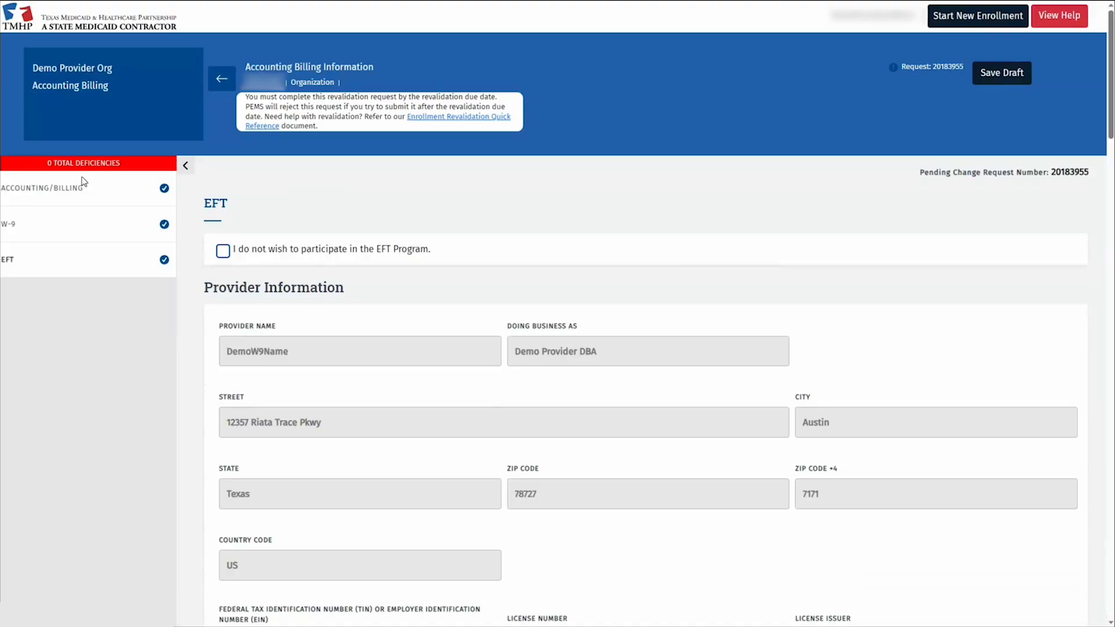
click(221, 79)
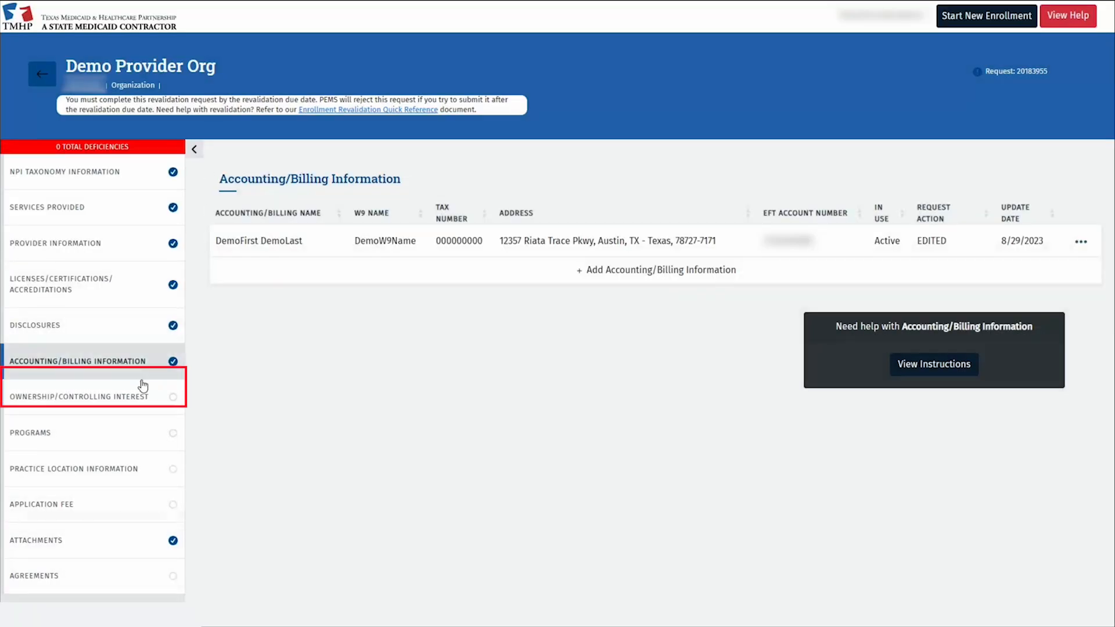
click(141, 395)
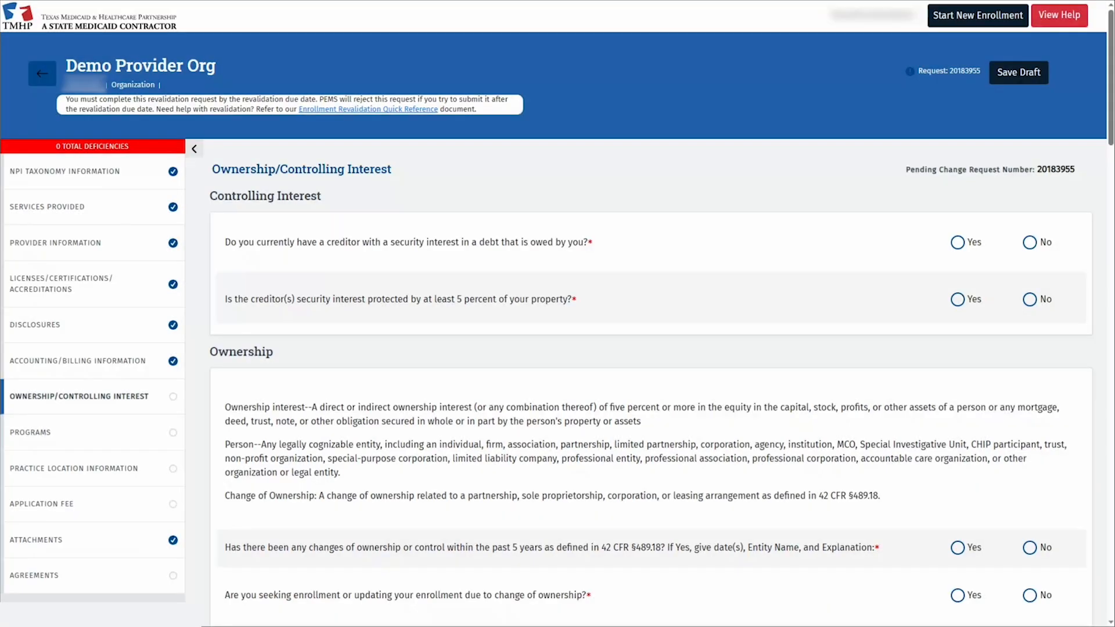
Answer No to the security-interest, ownership-change, bankruptcy, transfer and related-owners questions.
click(1032, 244)
double_click(1039, 298)
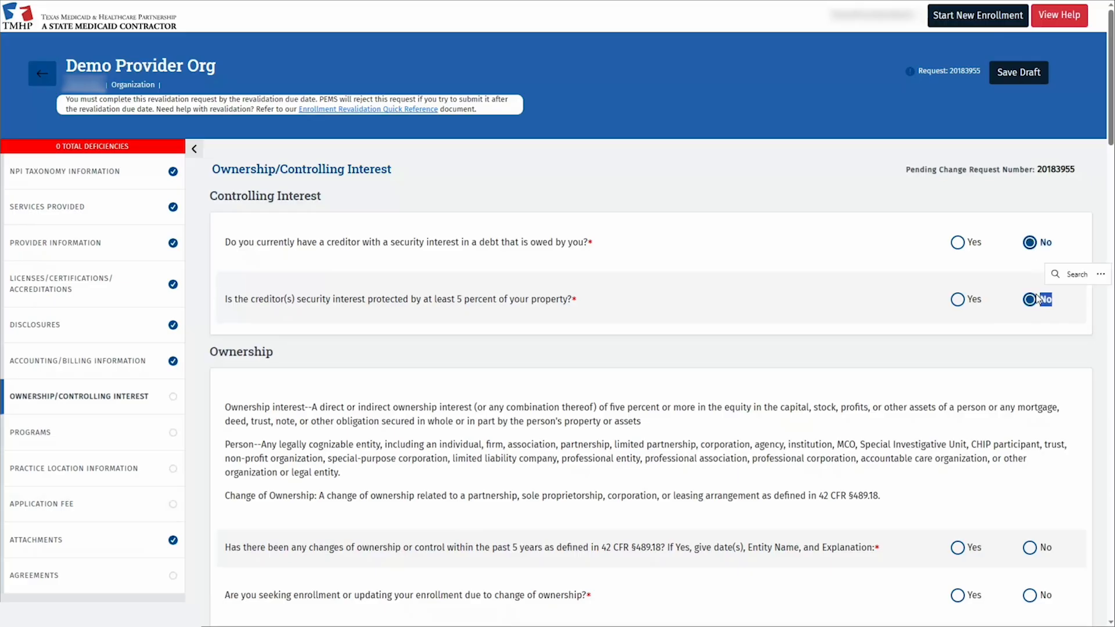
scroll(1039, 302, down, 3)
click(1032, 360)
click(1032, 409)
click(1035, 457)
scroll(1035, 457, down, 6)
click(1032, 133)
click(1032, 186)
click(1032, 247)
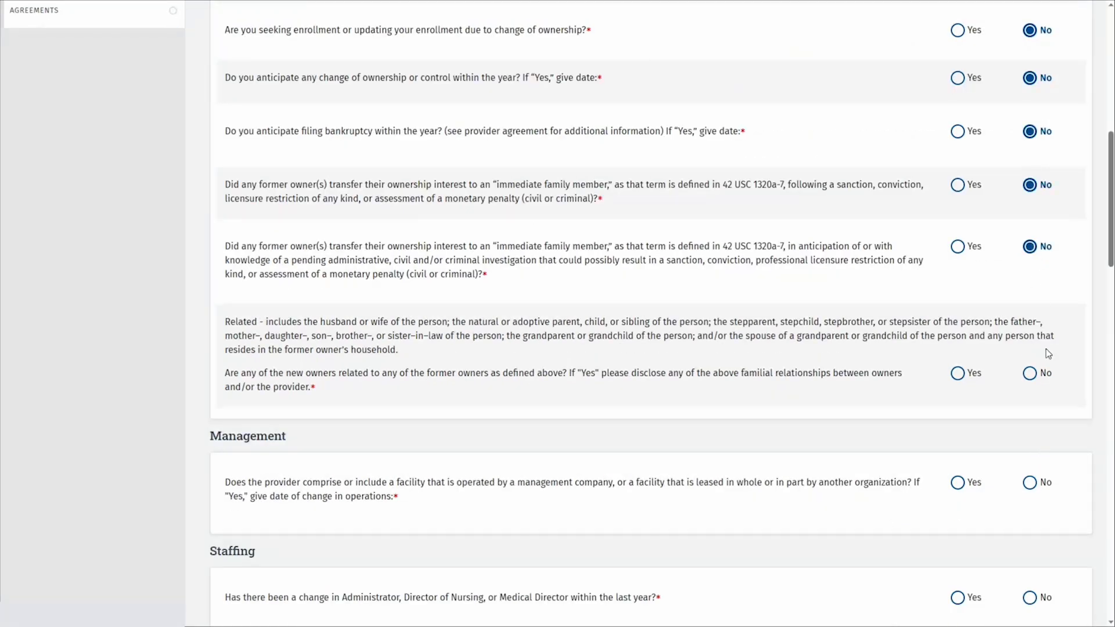
click(1030, 373)
scroll(1030, 373, down, 3)
Answer No to the management company, staffing change and principals questions.
click(1029, 294)
click(1030, 406)
scroll(1037, 409, down, 5)
click(1030, 222)
key(shift+Tab)
key(Right)
key(Right)
key(Tab)
key(Tab)
key(Right)
key(Tab)
key(Tab)
key(Right)
key(Tab)
key(Tab)
key(Right)
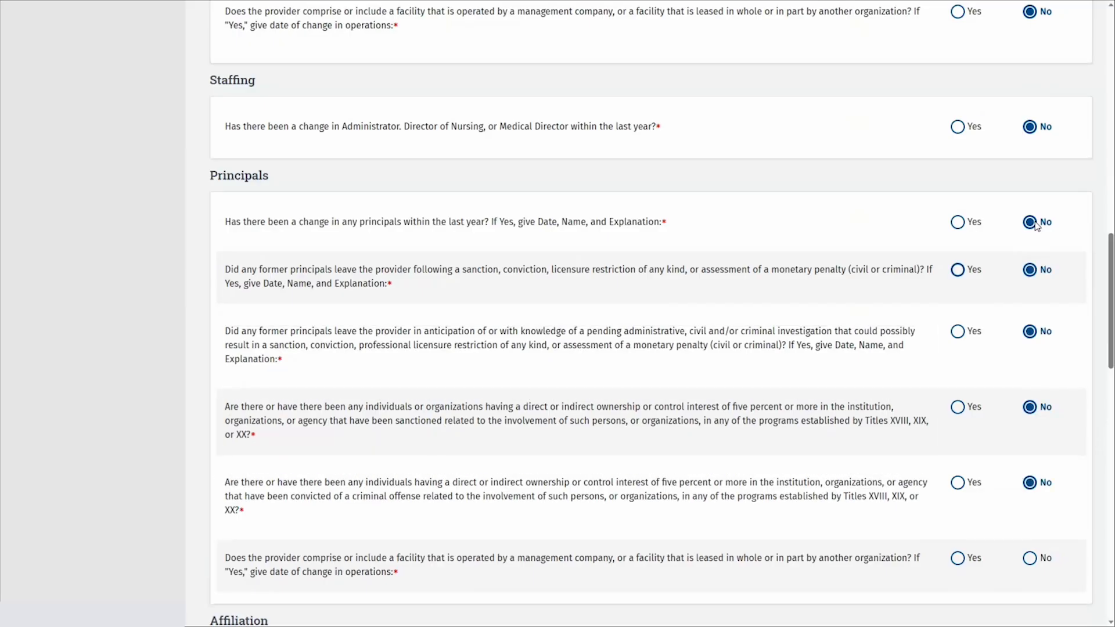
Answer No to the management-company facility and chain affiliation questions, then save the page.
scroll(988, 220, down, 8)
click(1030, 88)
click(1029, 196)
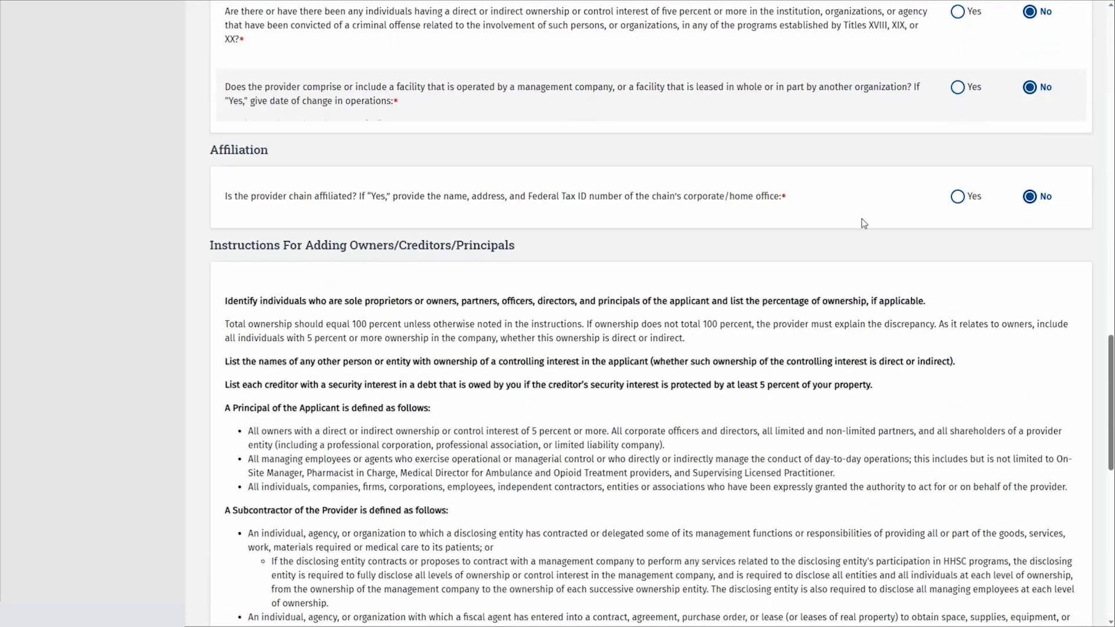
scroll(864, 223, down, 10)
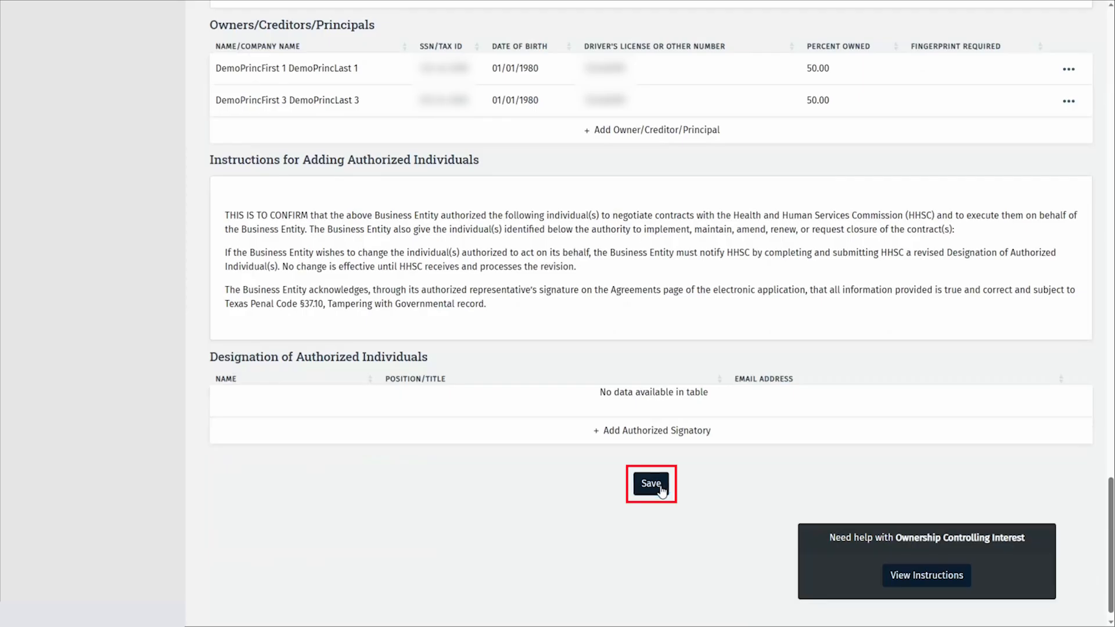
click(651, 483)
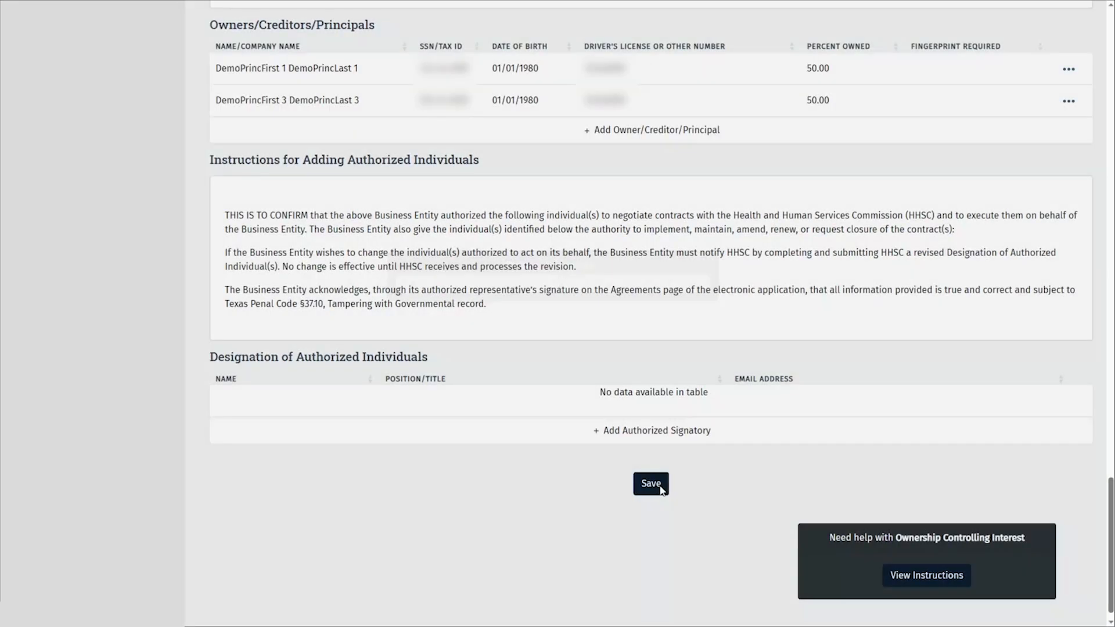
scroll(211, 348, up, 6)
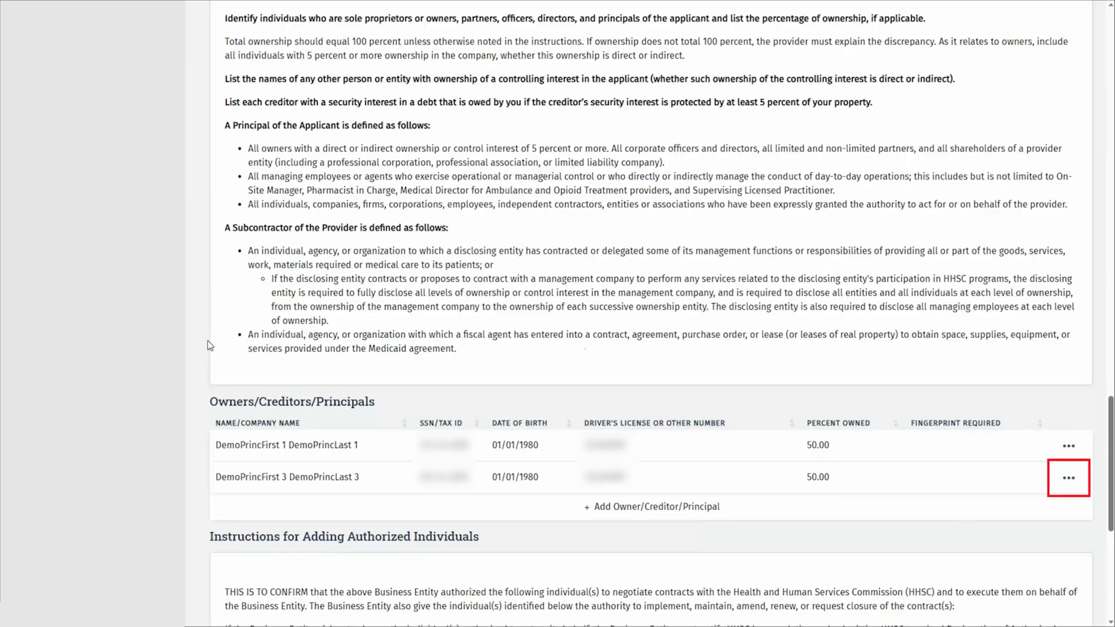
Delete the second principal with end date 08/29/2023 and reason 'left practice'.
click(1076, 482)
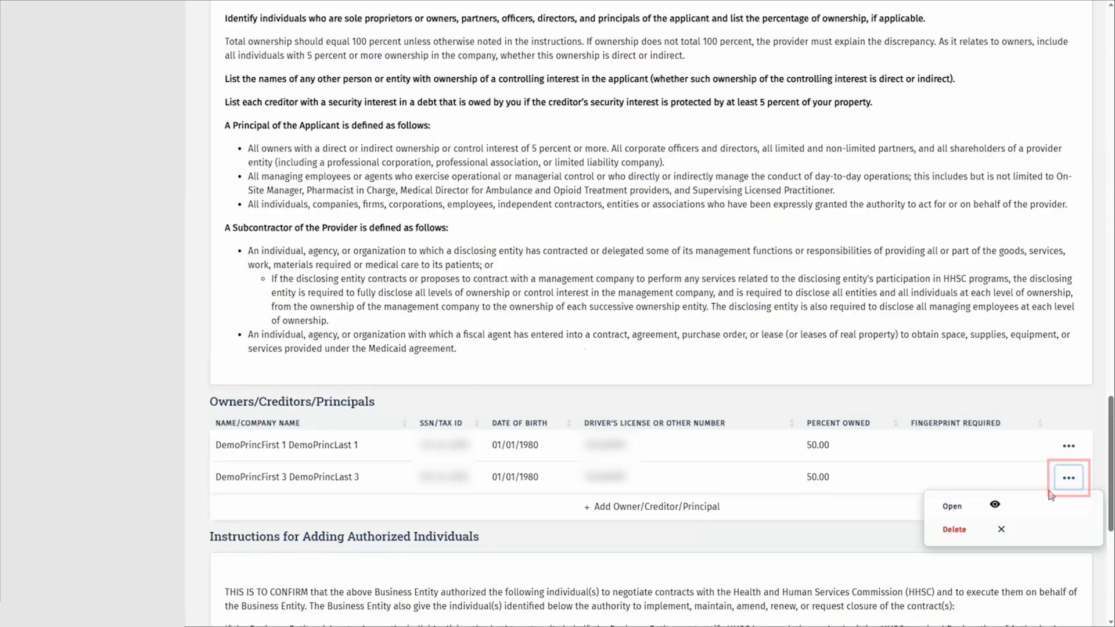
click(987, 535)
click(407, 329)
text(08/29/2023)
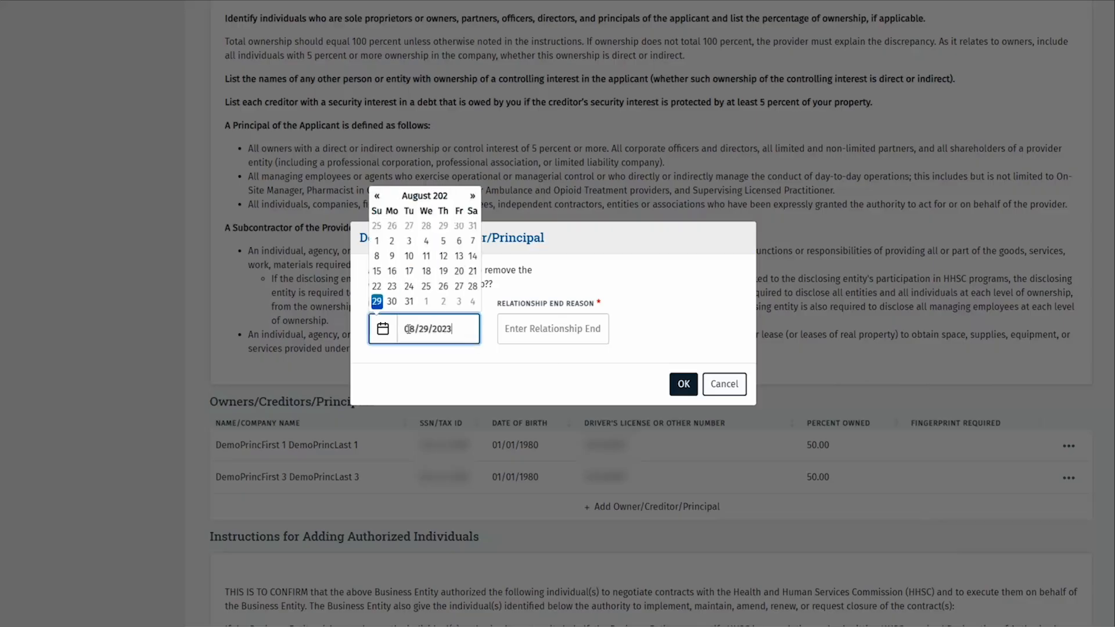
click(519, 328)
text(left practice)
click(681, 385)
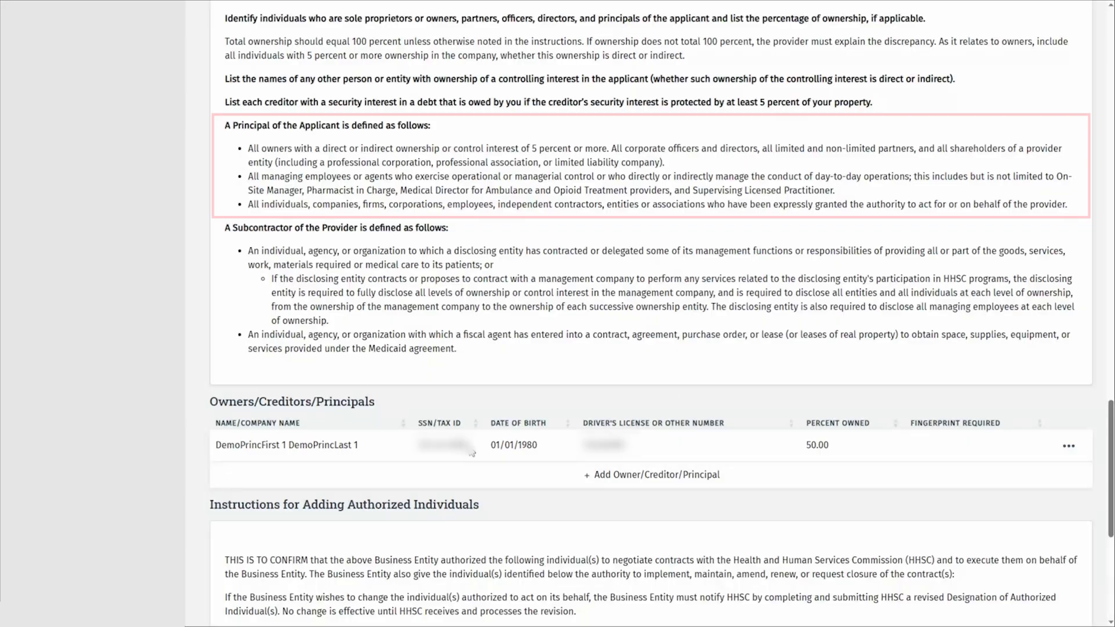
Cancel the new owner lookup and open the remaining principal's record.
click(737, 478)
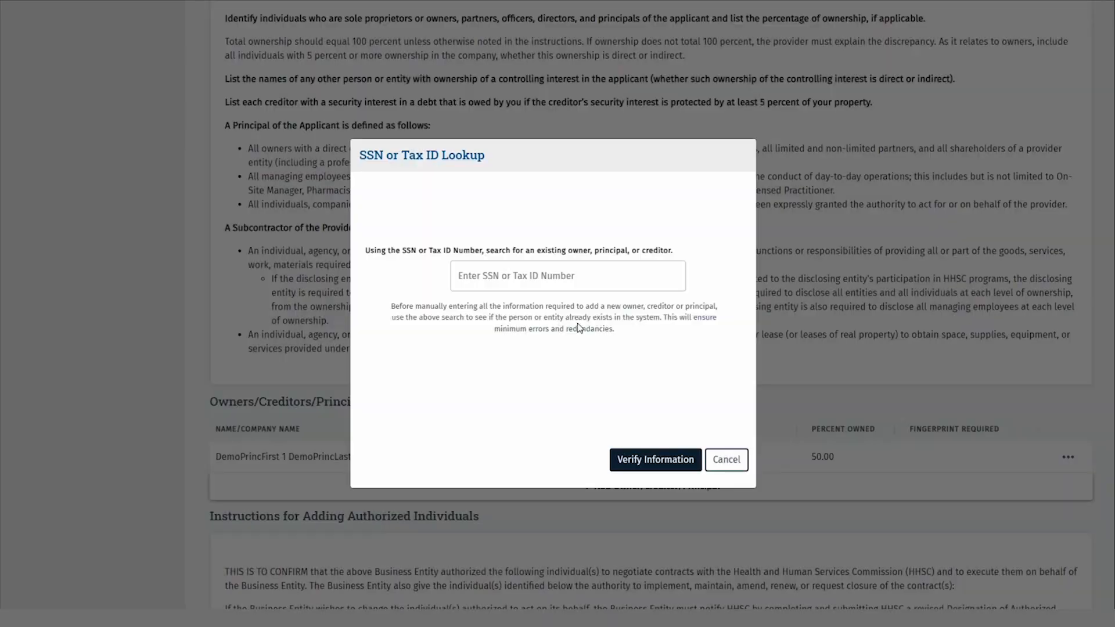
click(569, 278)
click(733, 462)
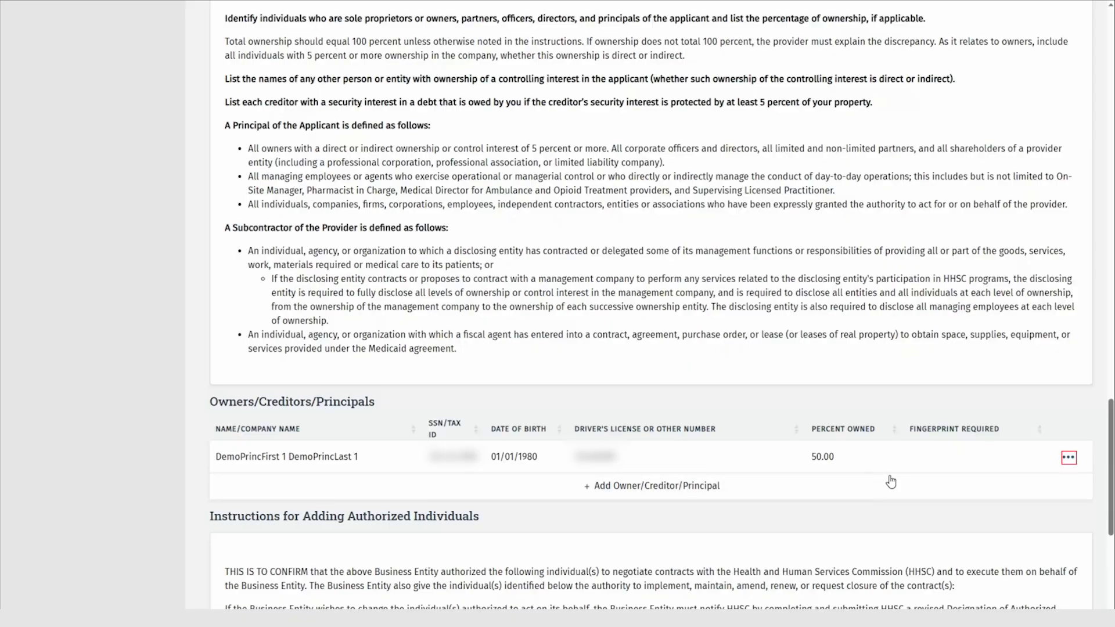
click(1068, 463)
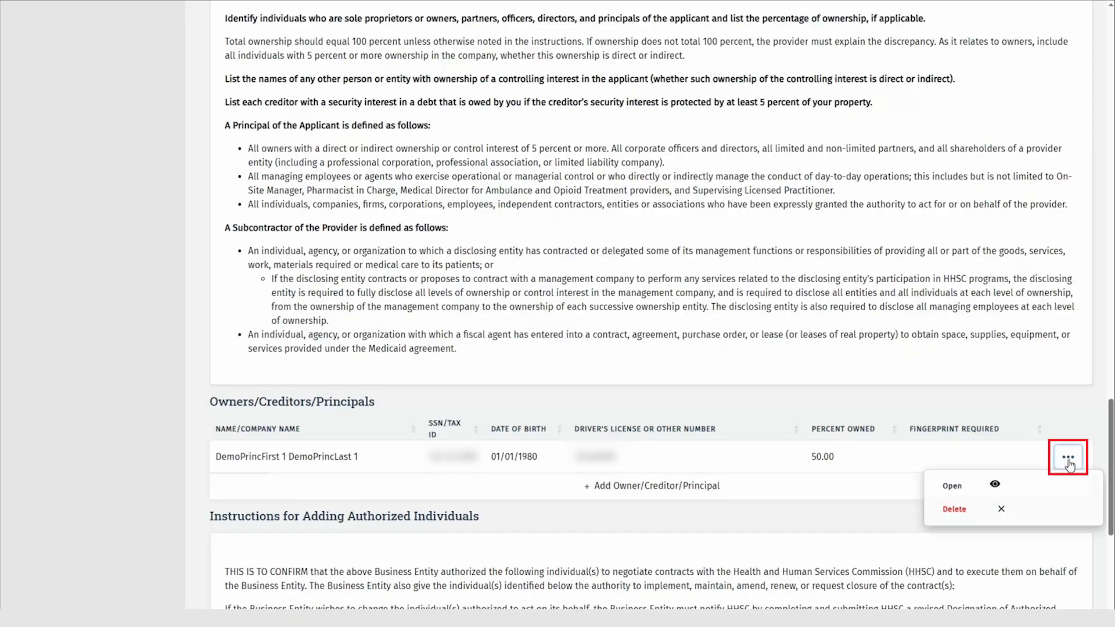
click(1042, 485)
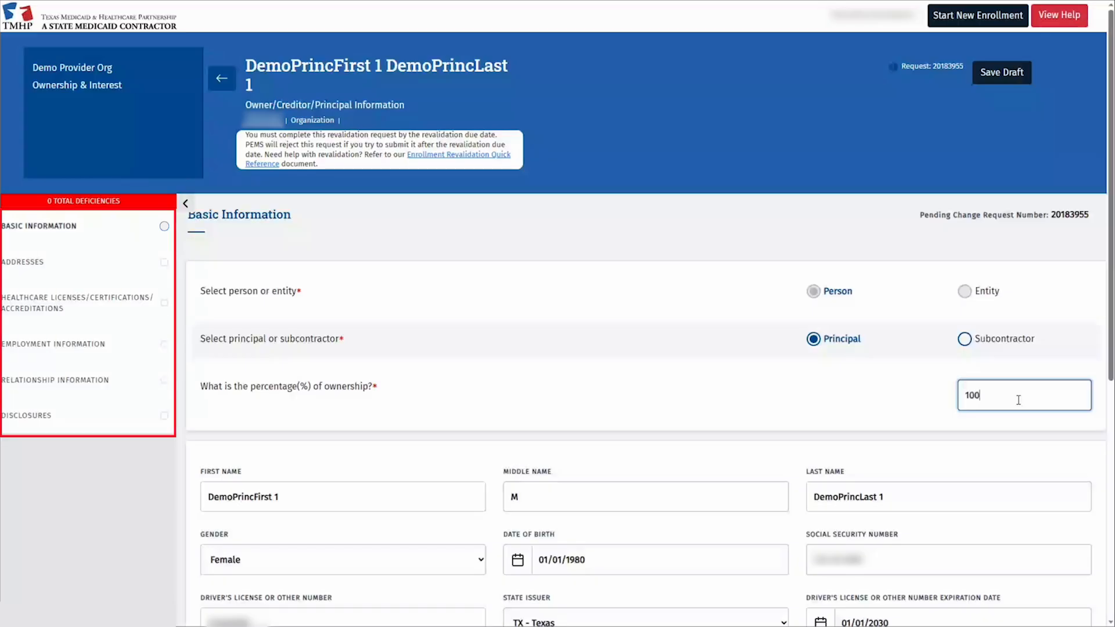
Remove the trailing '1' from the principal's first and last names.
click(336, 501)
key(BackSpace)
key(BackSpace)
key(Tab)
key(Tab)
key(End)
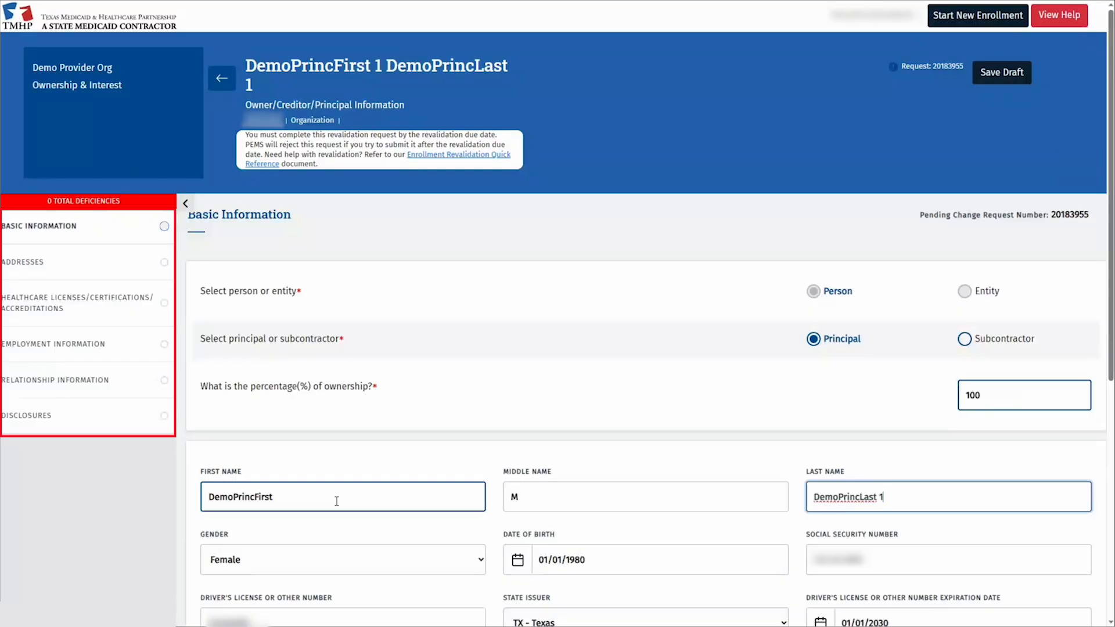
key(BackSpace)
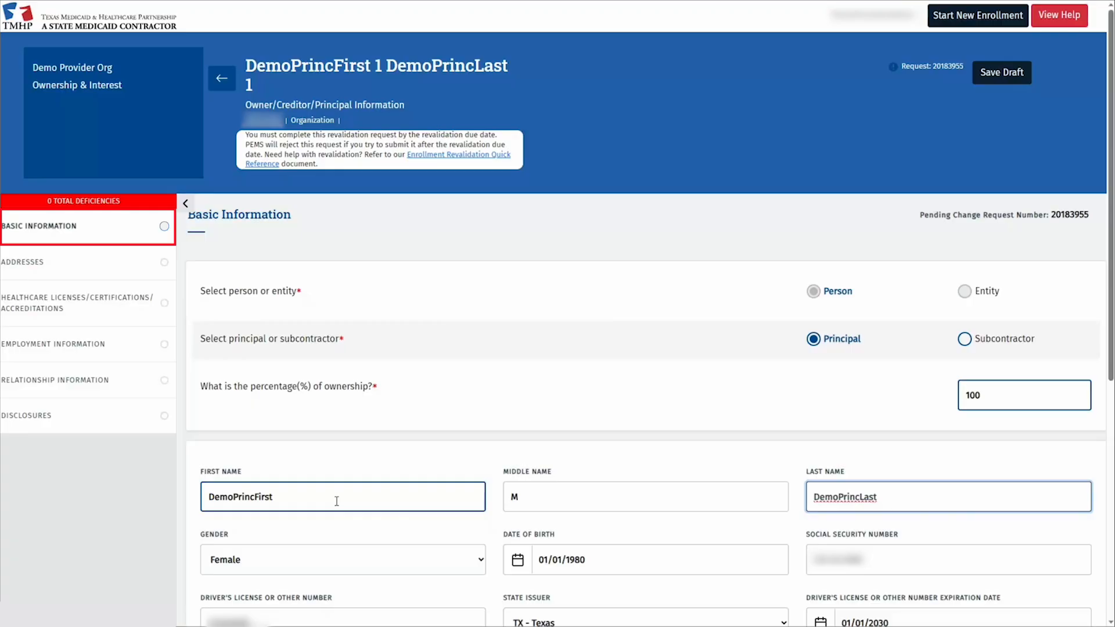
Re-enter the license expiration as 01/01/2030 and save the principal's basic information.
scroll(720, 446, down, 5)
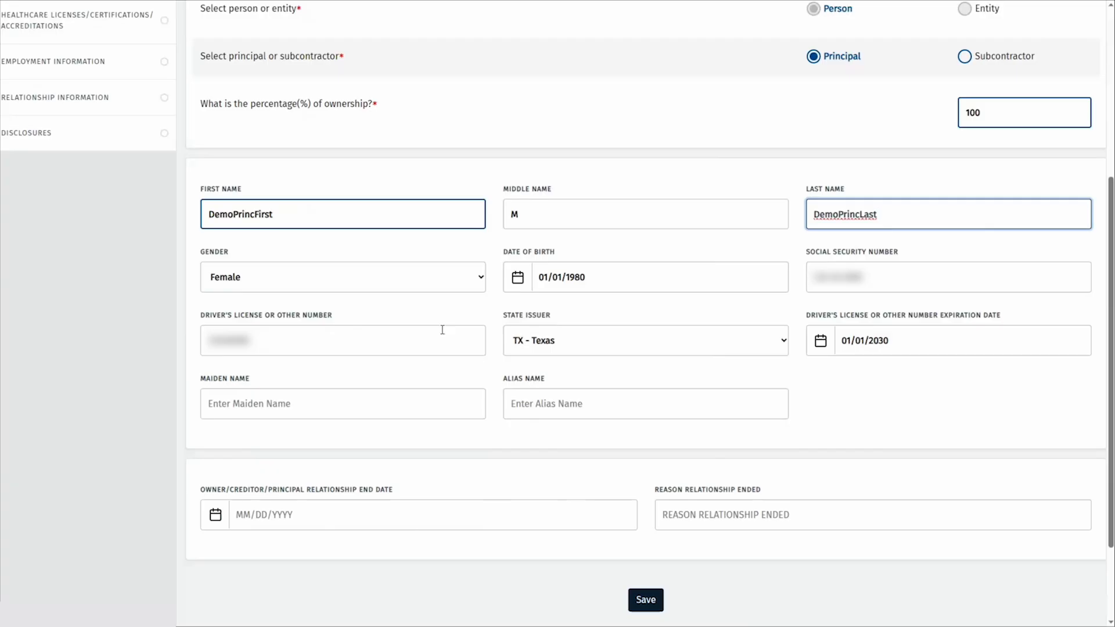
click(906, 342)
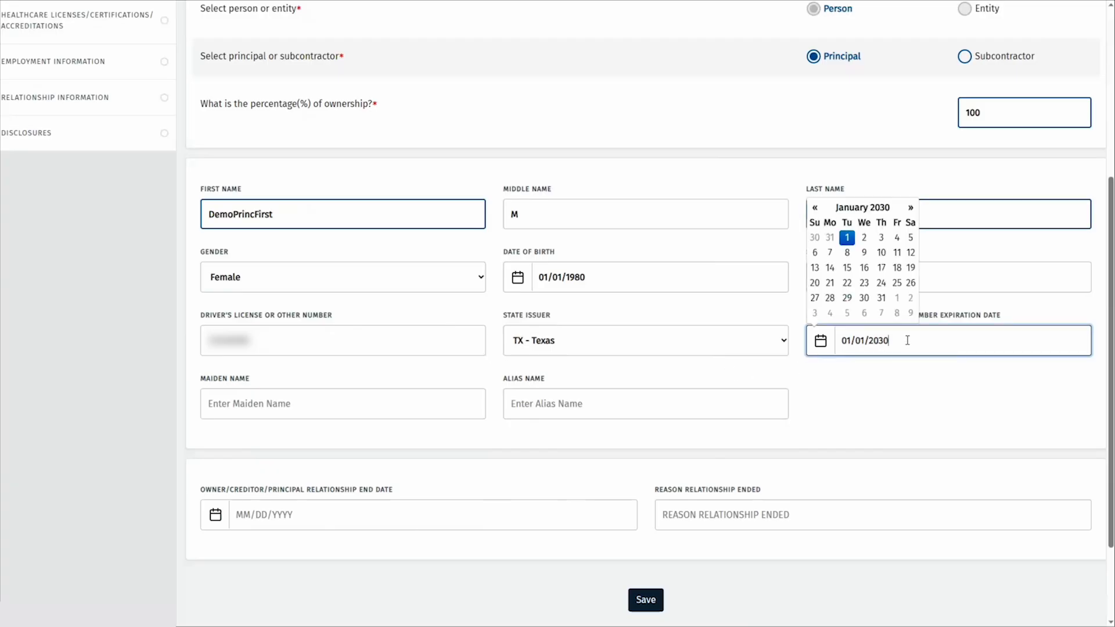
key(BackSpace)
key(BackSpace)
text(30)
click(926, 411)
click(645, 599)
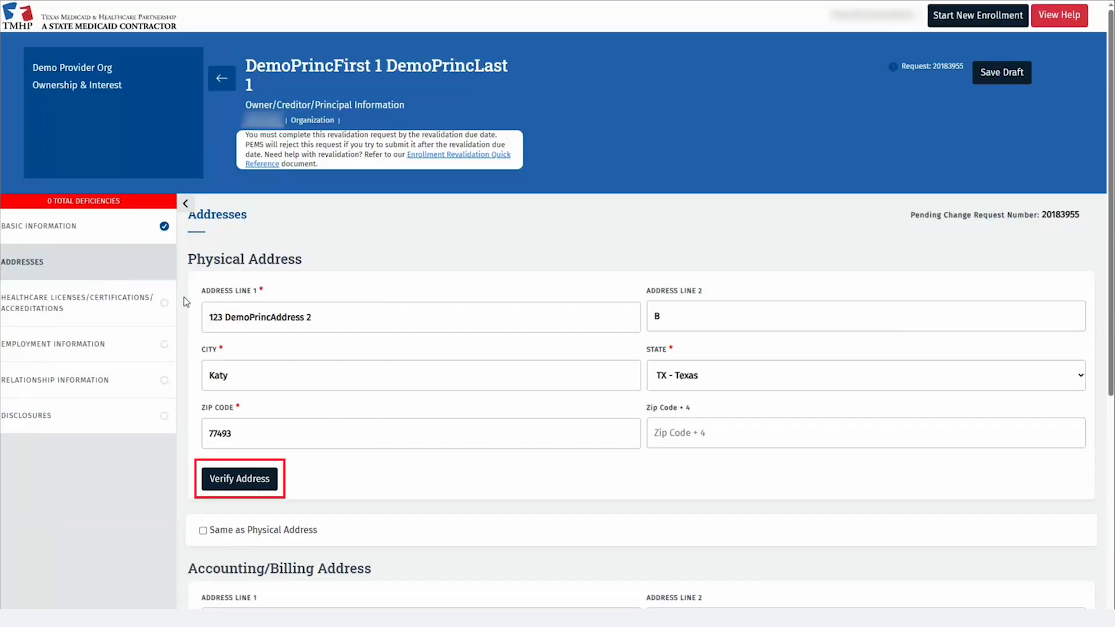
Keep the unverified physical address as entered, reuse it for billing, and save the addresses.
click(243, 472)
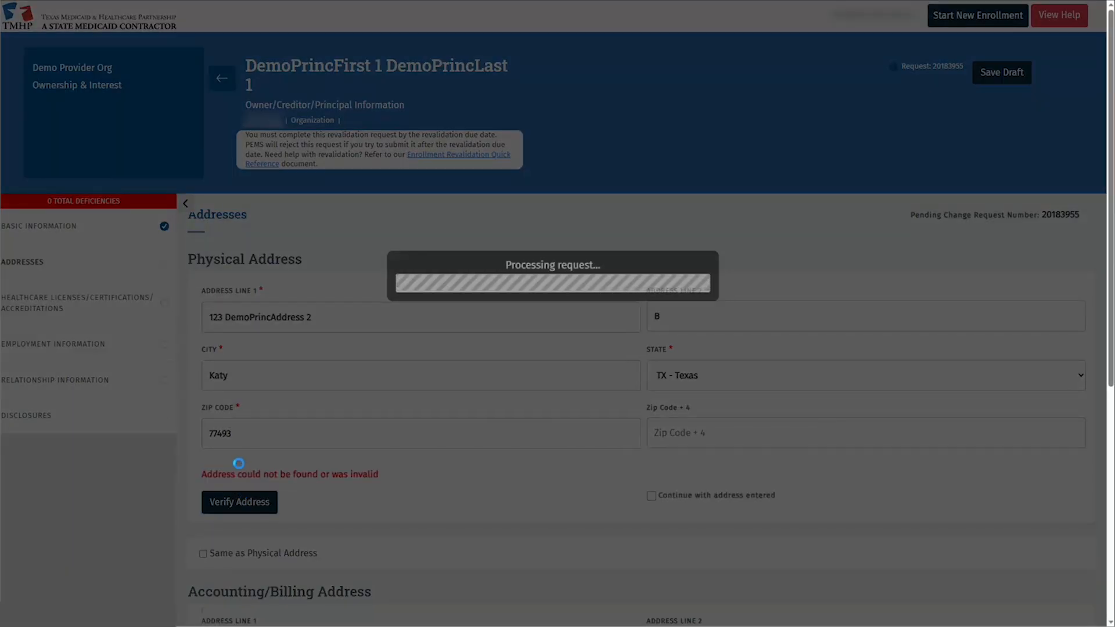
click(651, 495)
scroll(581, 494, down, 4)
click(203, 553)
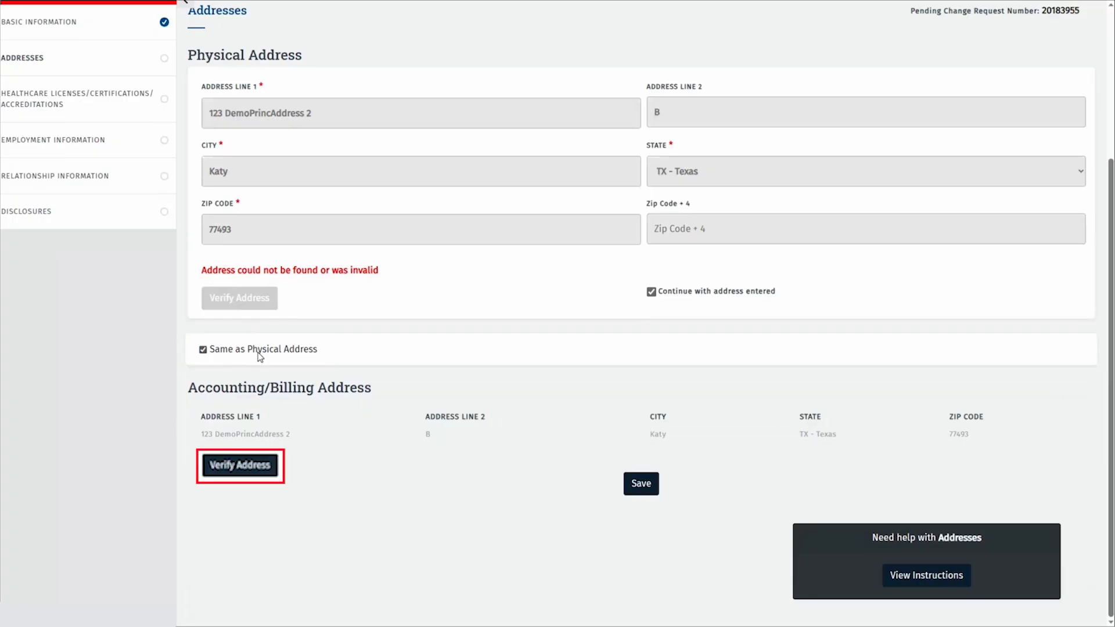
click(642, 482)
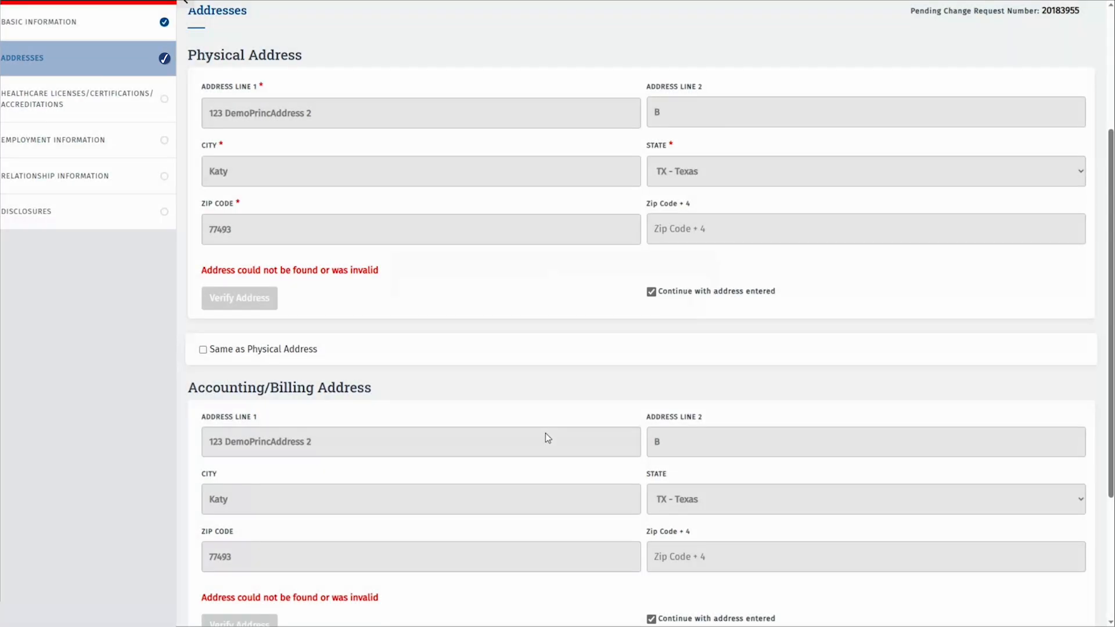
Answer Yes to having a license and add a Texas Medical Board LICENSES entry, number 1234, MEDICAL DOCTOR.
click(115, 99)
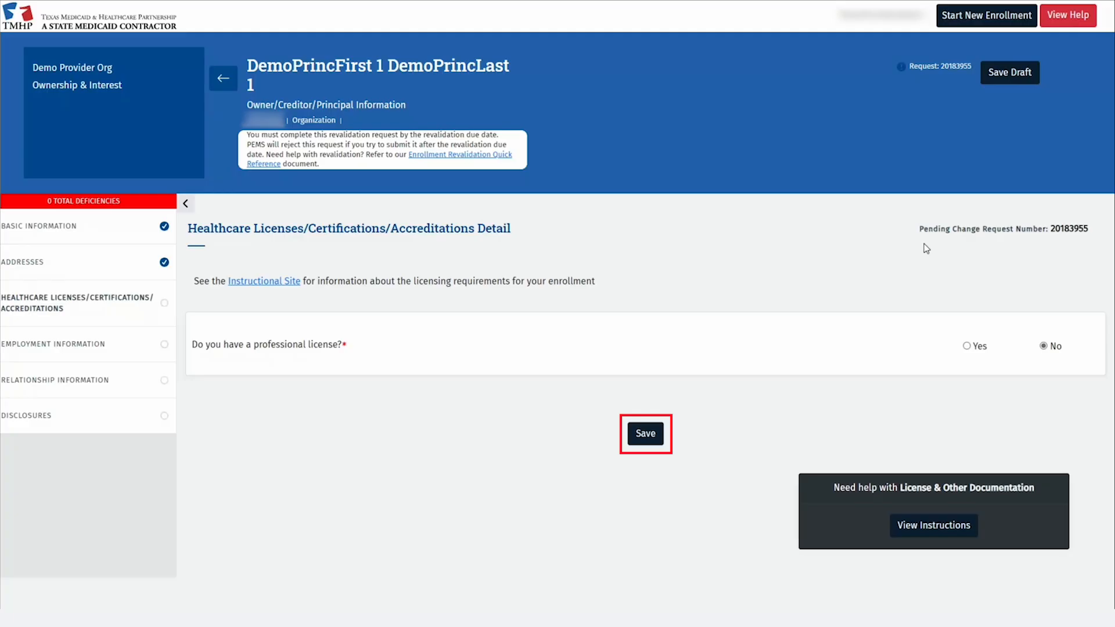
click(967, 347)
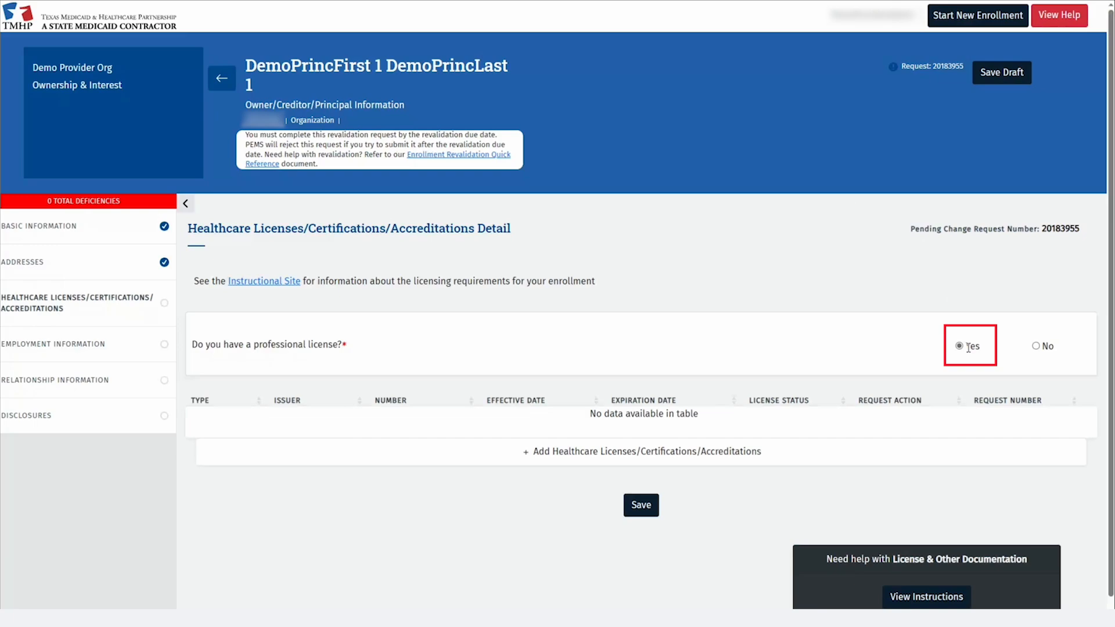
click(498, 454)
click(342, 323)
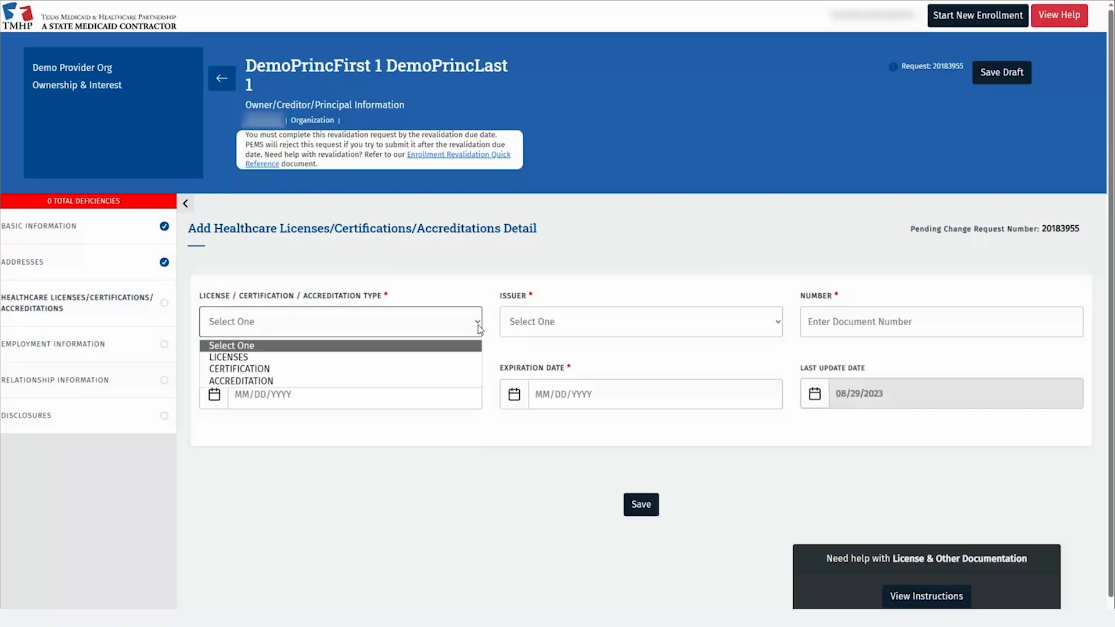
click(341, 358)
click(641, 331)
click(581, 356)
click(840, 331)
text(1234)
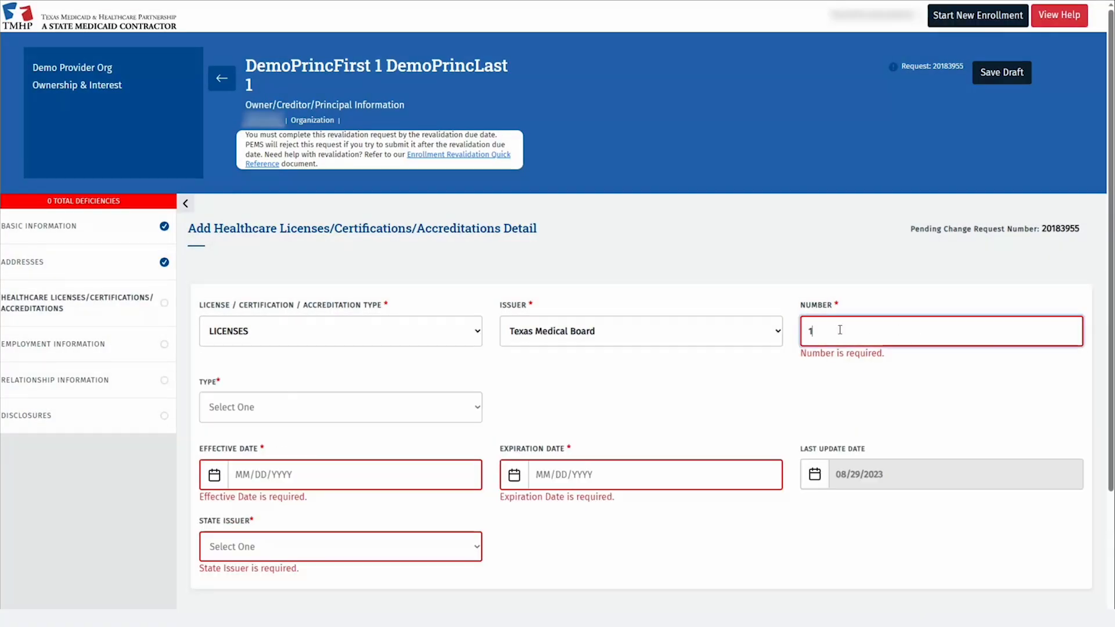
click(340, 404)
click(325, 430)
Give the license dates 01/01/2000 to 01/01/2026 and issuing state TX - Texas, and save it.
click(324, 456)
text(01/01/2000)
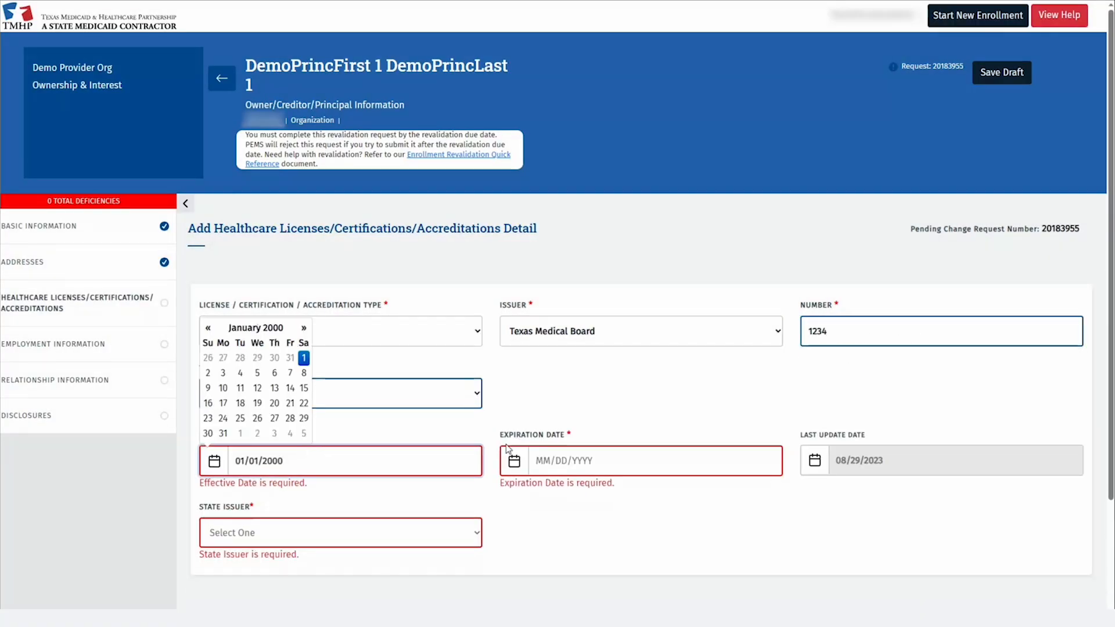
click(542, 457)
text(01/01/2026)
click(458, 542)
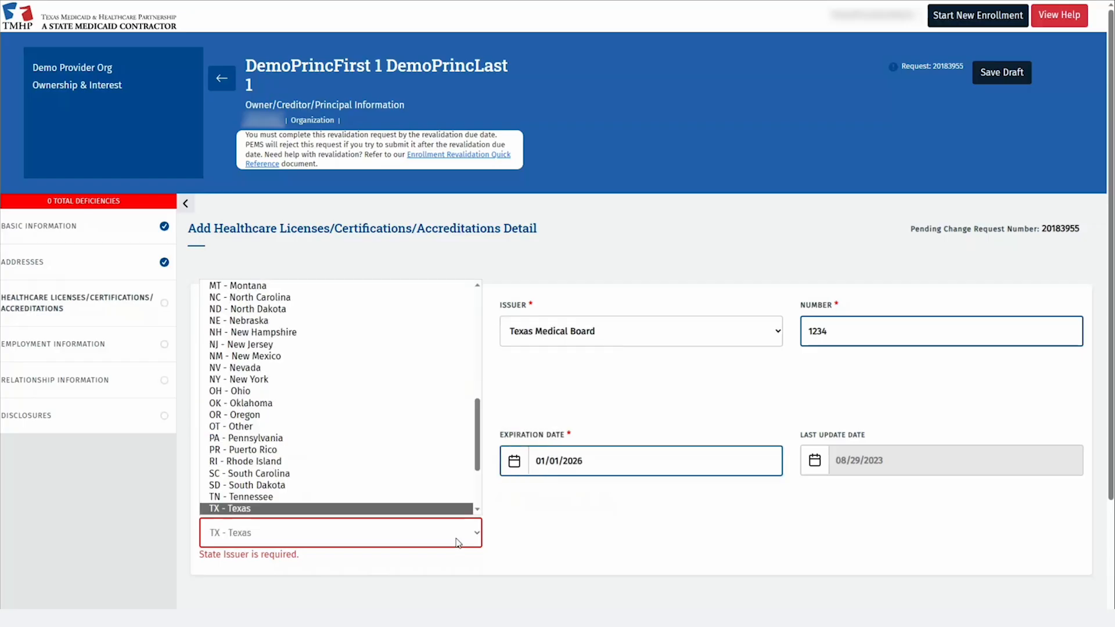
scroll(349, 442, down, 10)
click(325, 414)
scroll(641, 577, down, 3)
click(637, 483)
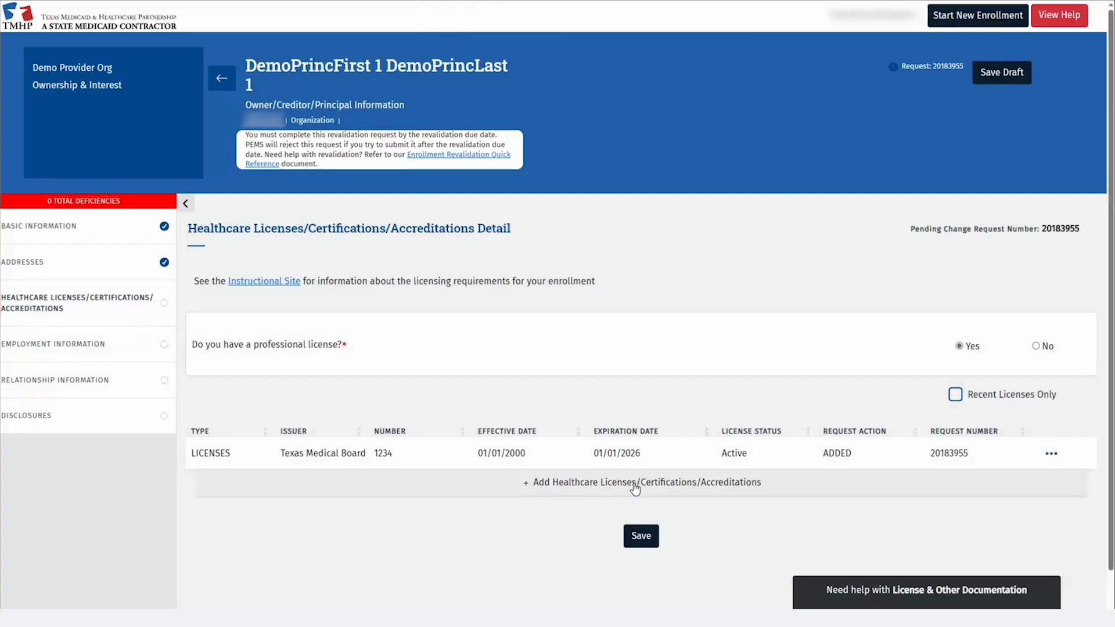
Save the Healthcare Licenses section and continue to Employment Information.
click(637, 540)
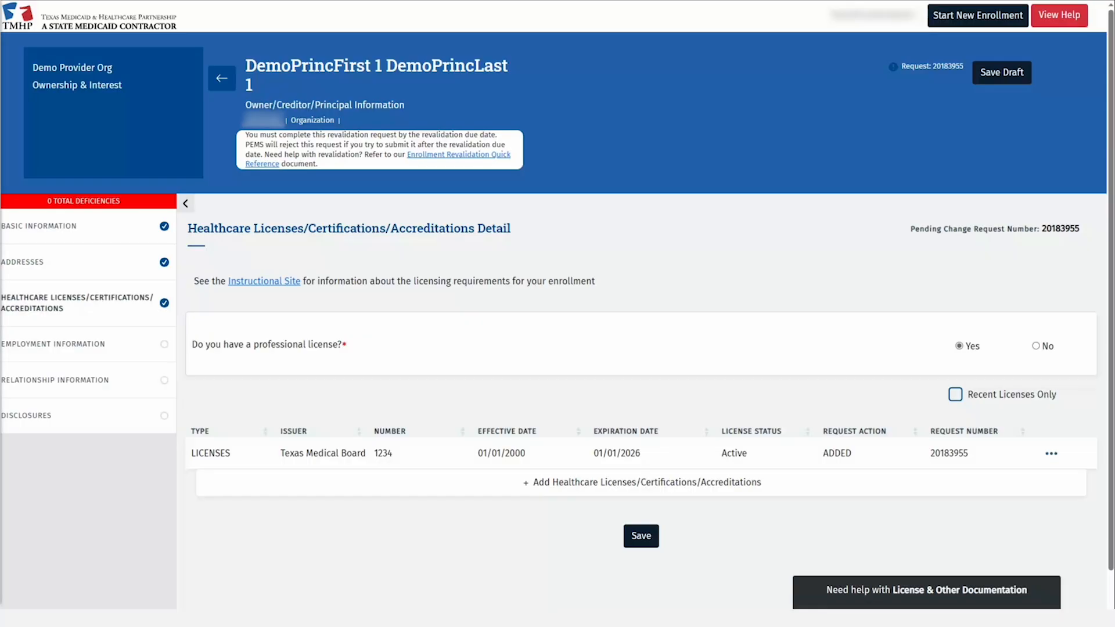
click(1052, 454)
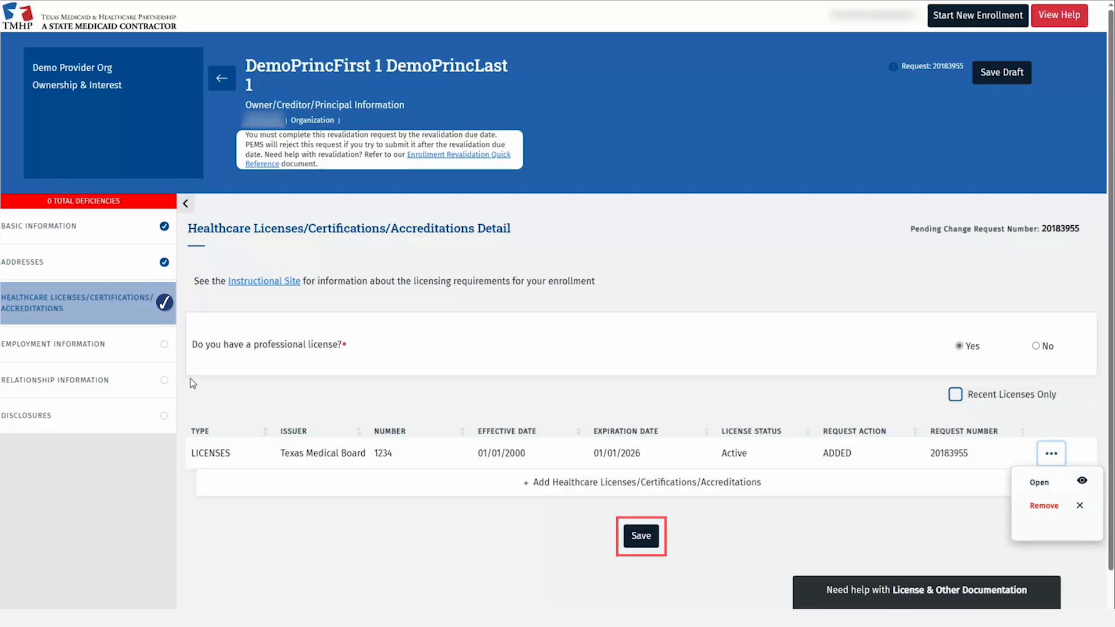
click(145, 348)
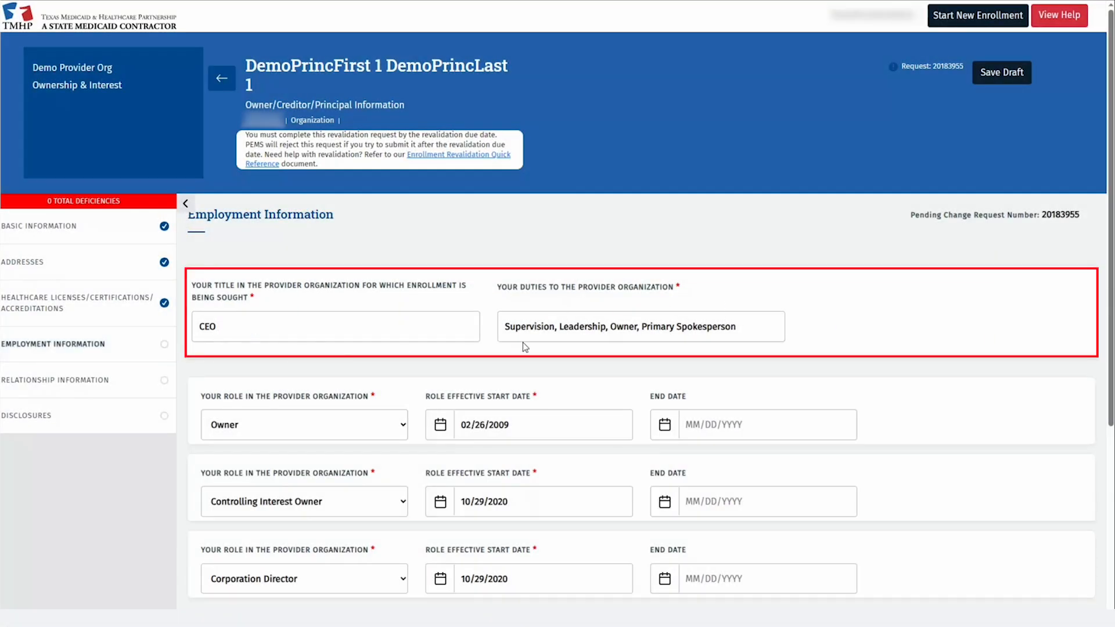
Set the separate-provider employment history answer to No, save Employment Information, and go to Relationship Information.
scroll(523, 343, down, 5)
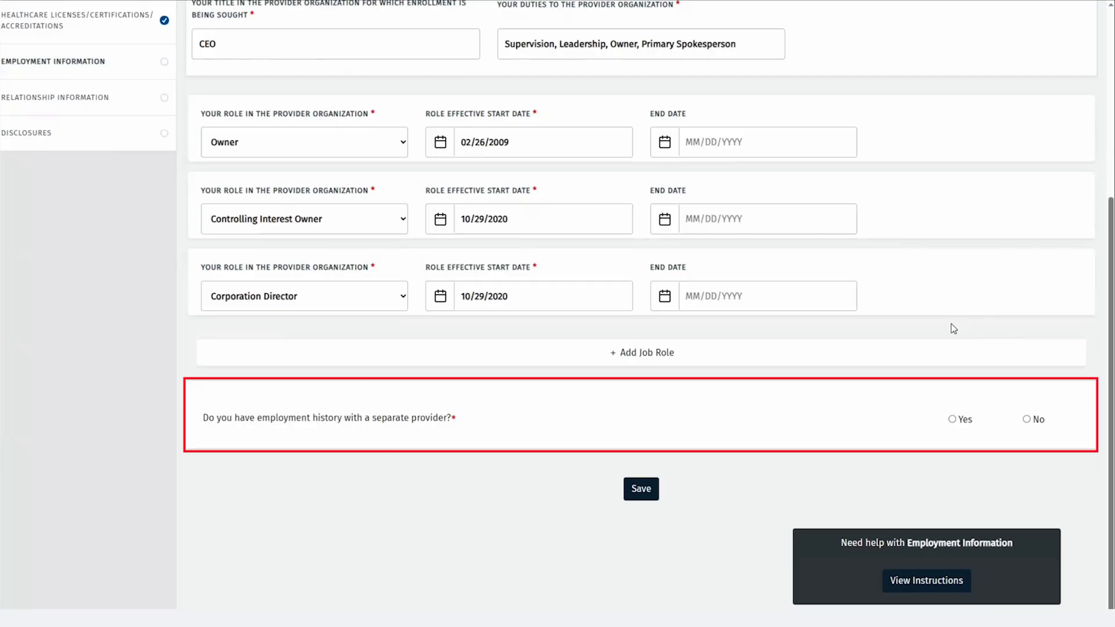
click(960, 418)
scroll(950, 412, down, 2)
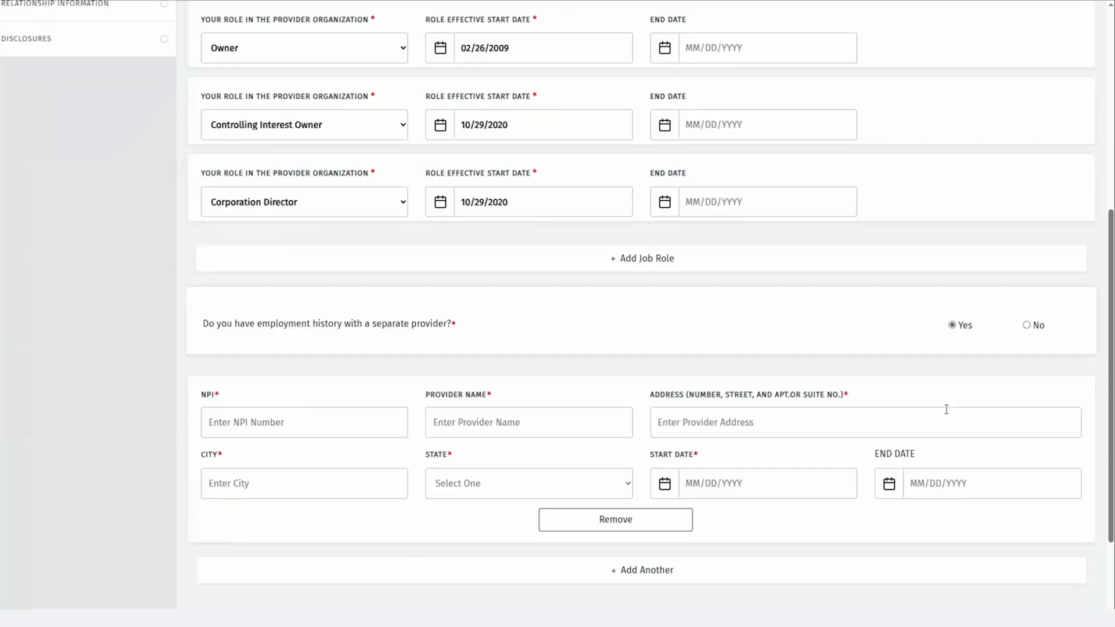
scroll(946, 410, down, 2)
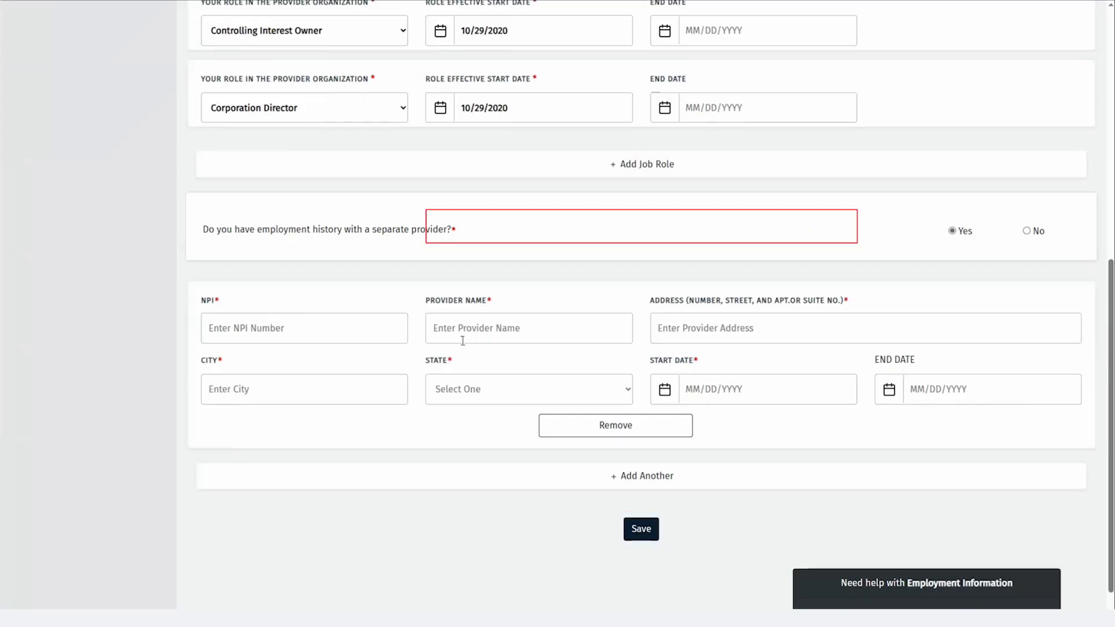
click(1027, 232)
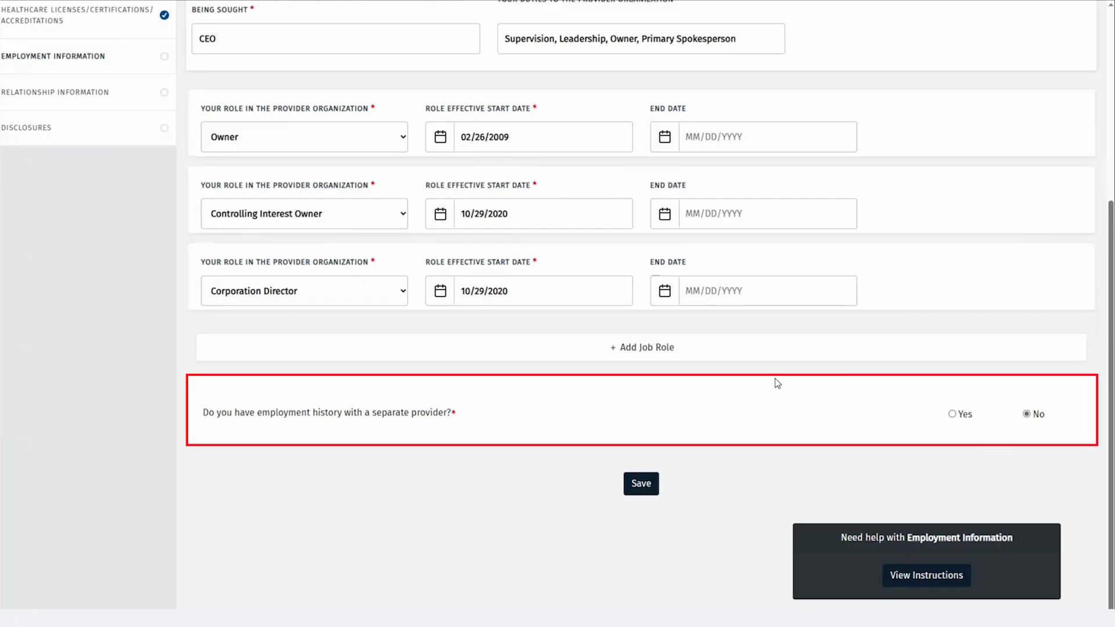
click(639, 488)
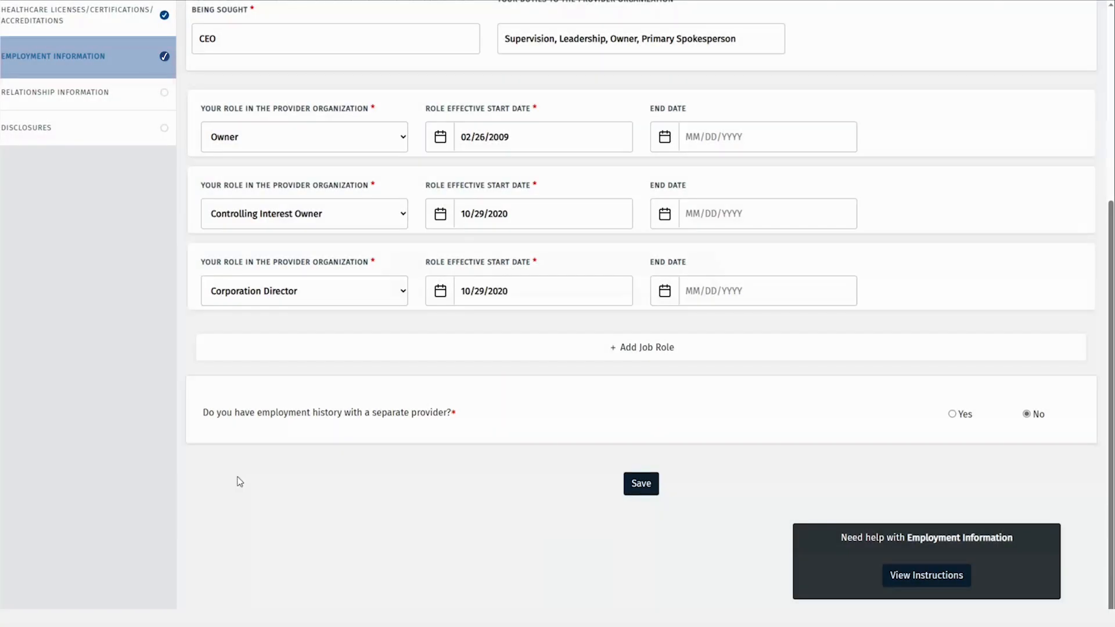
click(124, 107)
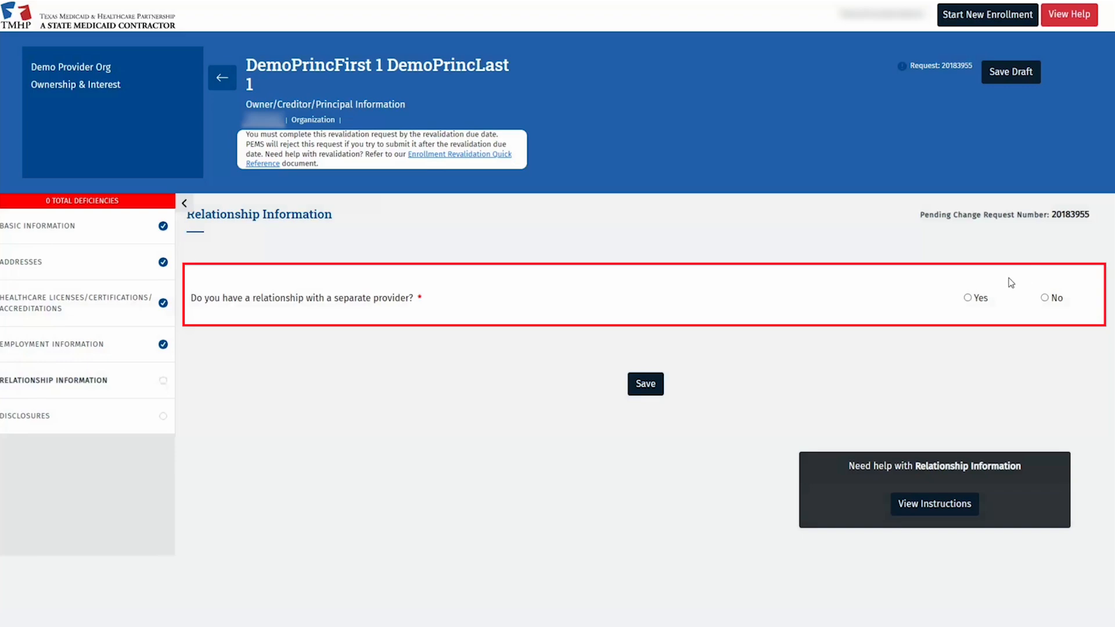
Set the separate-provider relationship answer to No, save it, and go to Disclosures.
click(967, 299)
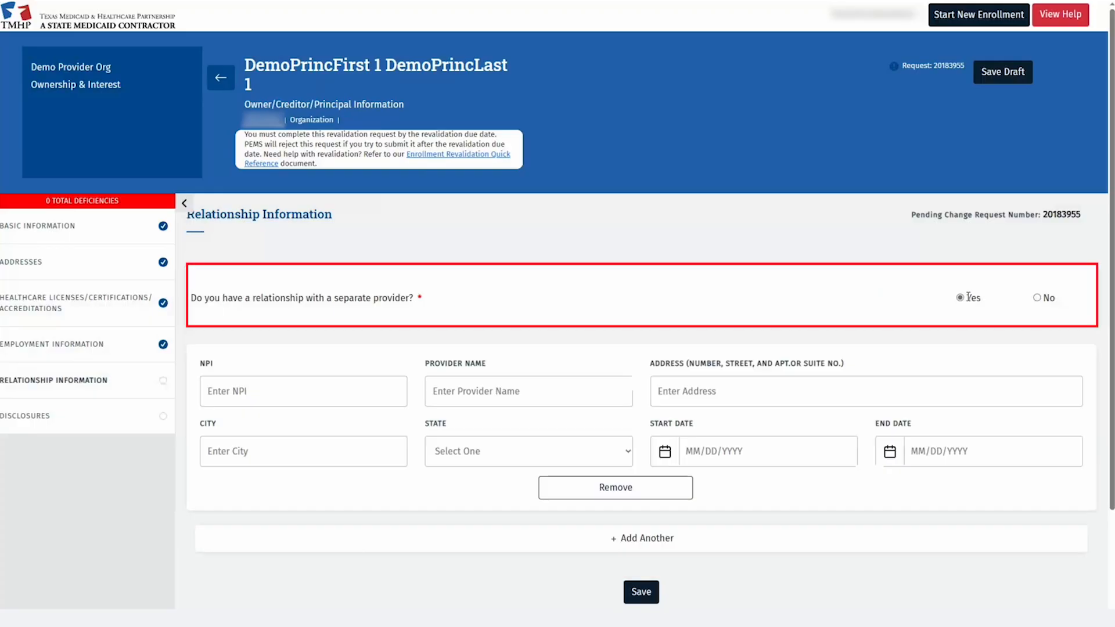
click(1039, 302)
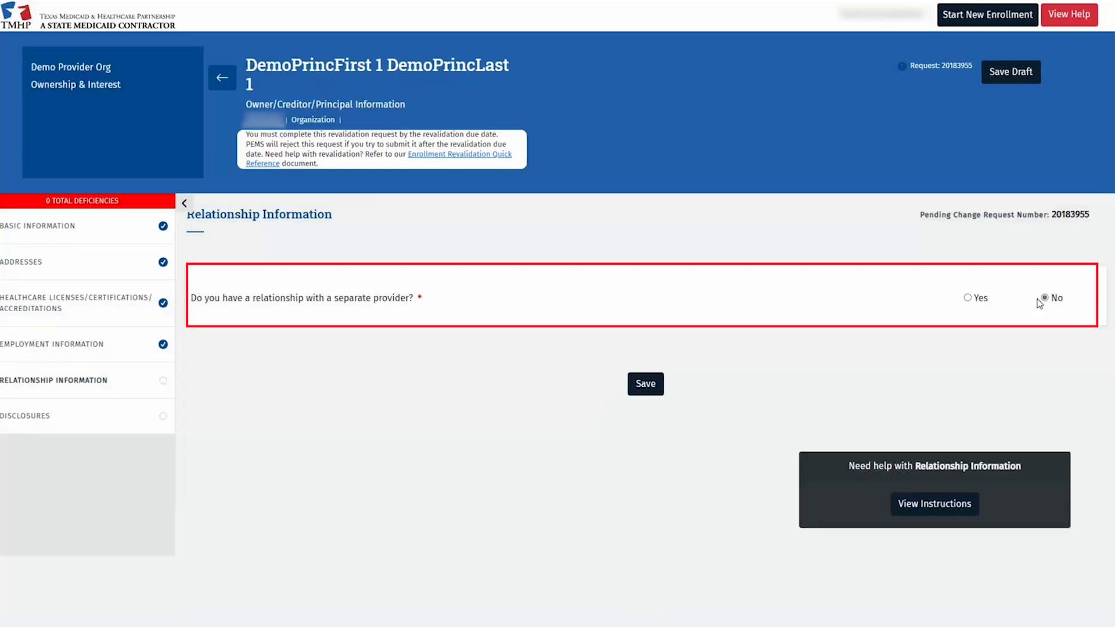
click(648, 393)
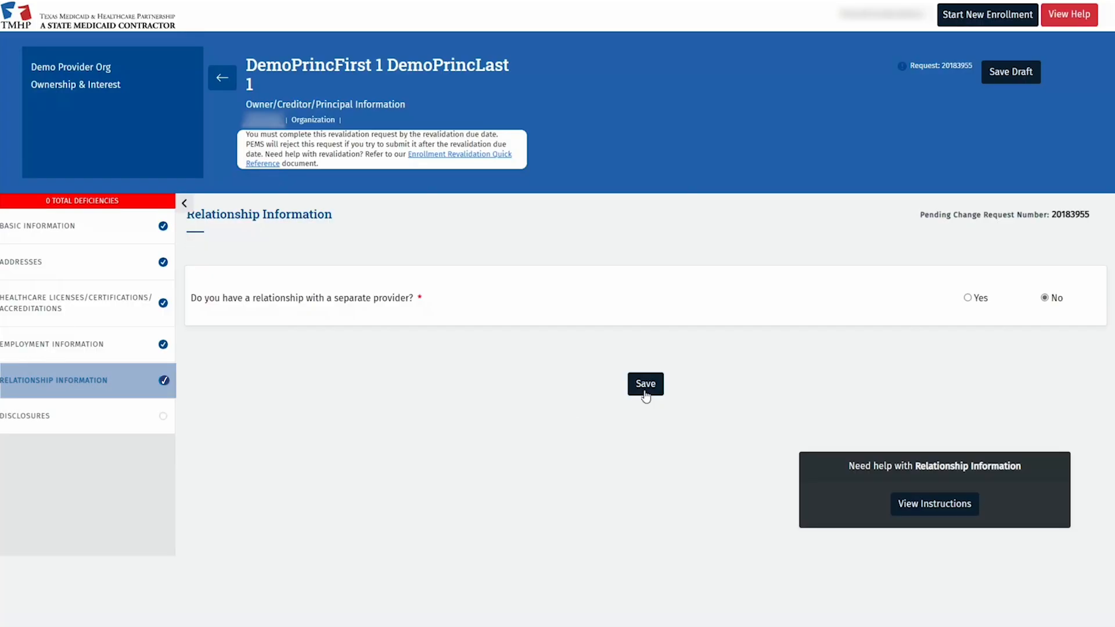
click(107, 415)
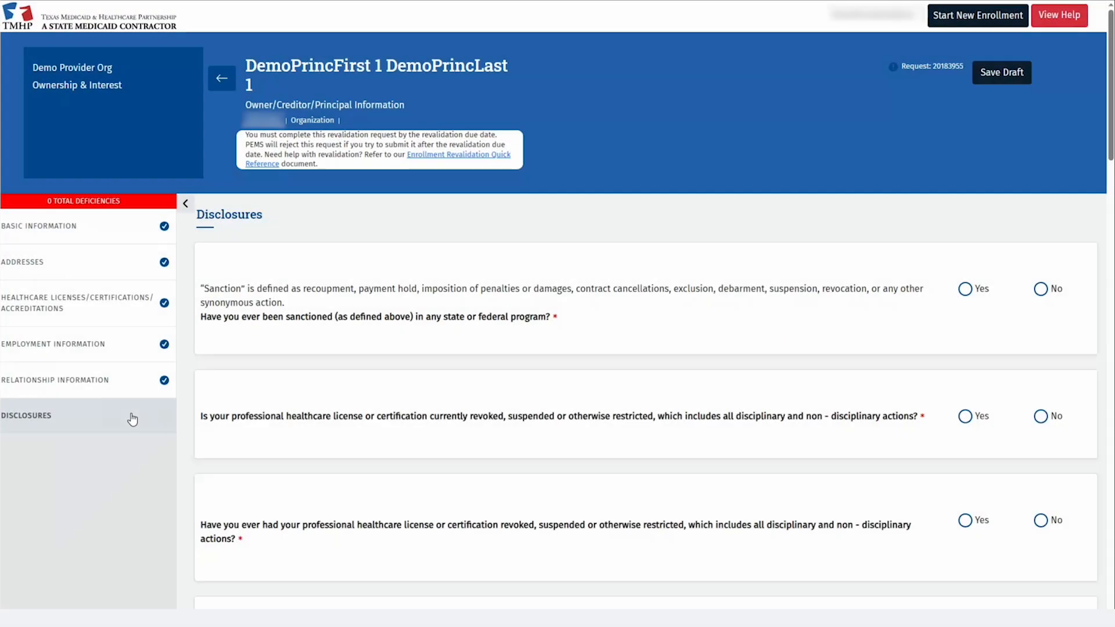
Answer No to the sanction, license-restriction, surrender, Medicaid and settlement disclosure questions.
click(1040, 290)
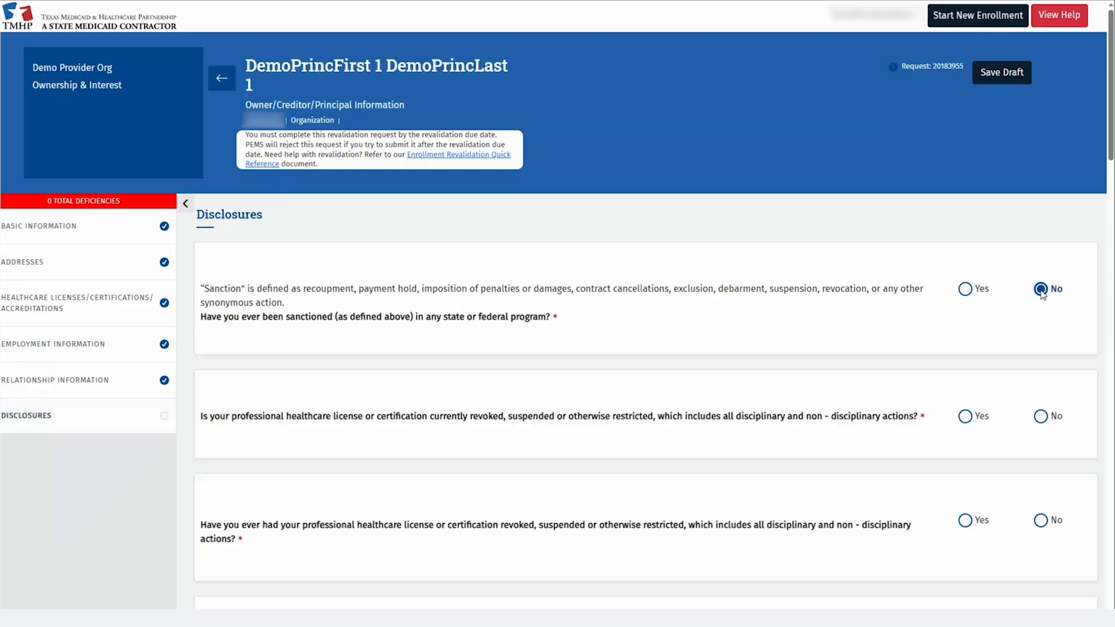
key(Tab)
key(Right)
key(Tab)
key(Right)
key(Tab)
key(Right)
key(Tab)
key(Right)
key(Tab)
key(Right)
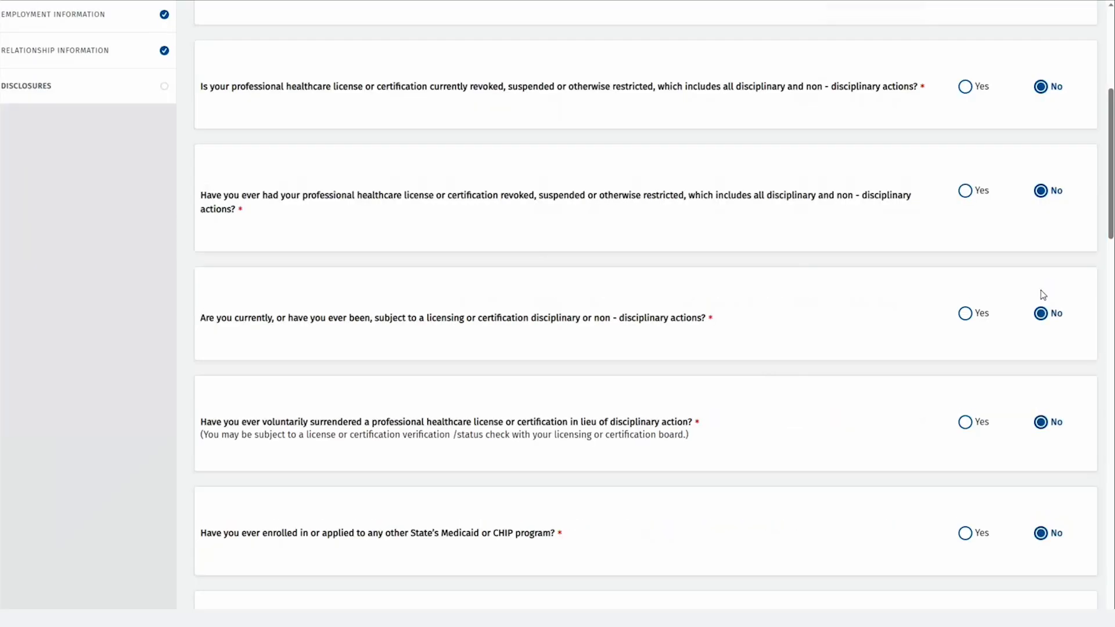
key(Tab)
key(Right)
Answer No to the debt, arrest, crime, conviction and child-support questions, and Yes to U.S. citizenship.
key(Tab)
key(Right)
key(Tab)
key(Right)
key(Tab)
key(Right)
key(Tab)
key(Right)
key(Tab)
key(Right)
key(Tab)
key(Right)
key(Tab)
key(Right)
key(Tab)
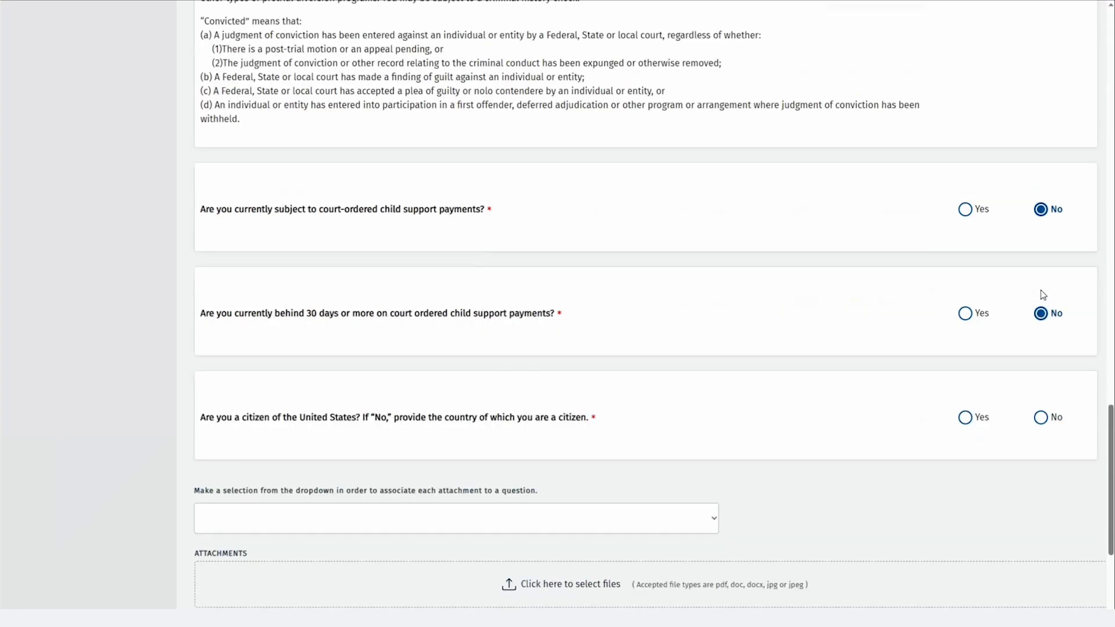
key(Tab)
key(Right)
key(Right)
Save the Disclosures, confirming the save without attachments.
scroll(1031, 291, down, 3)
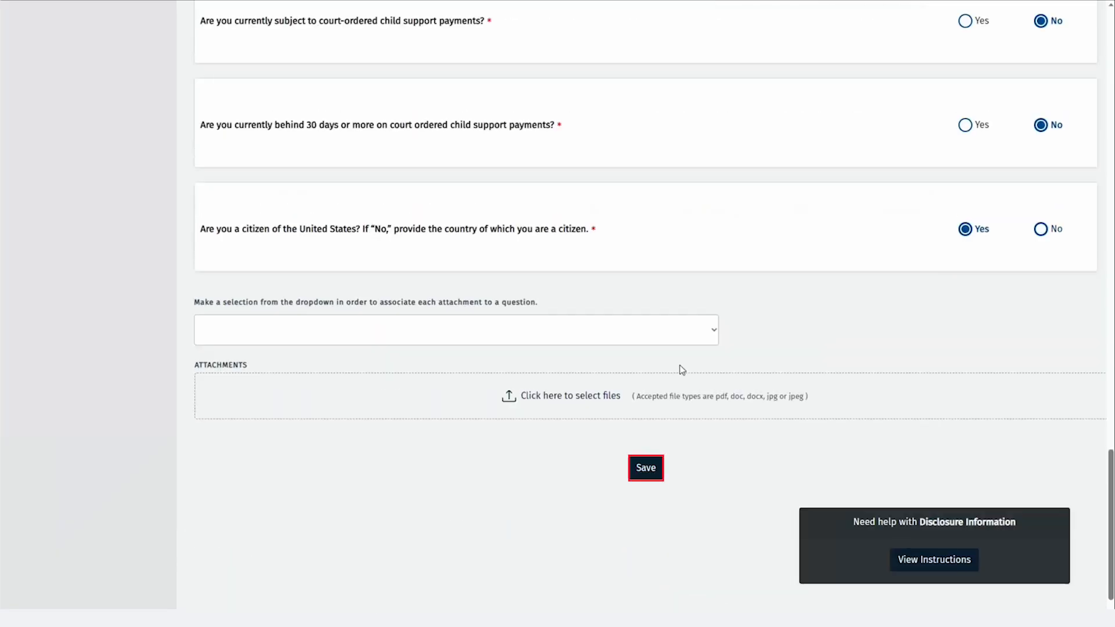
click(646, 469)
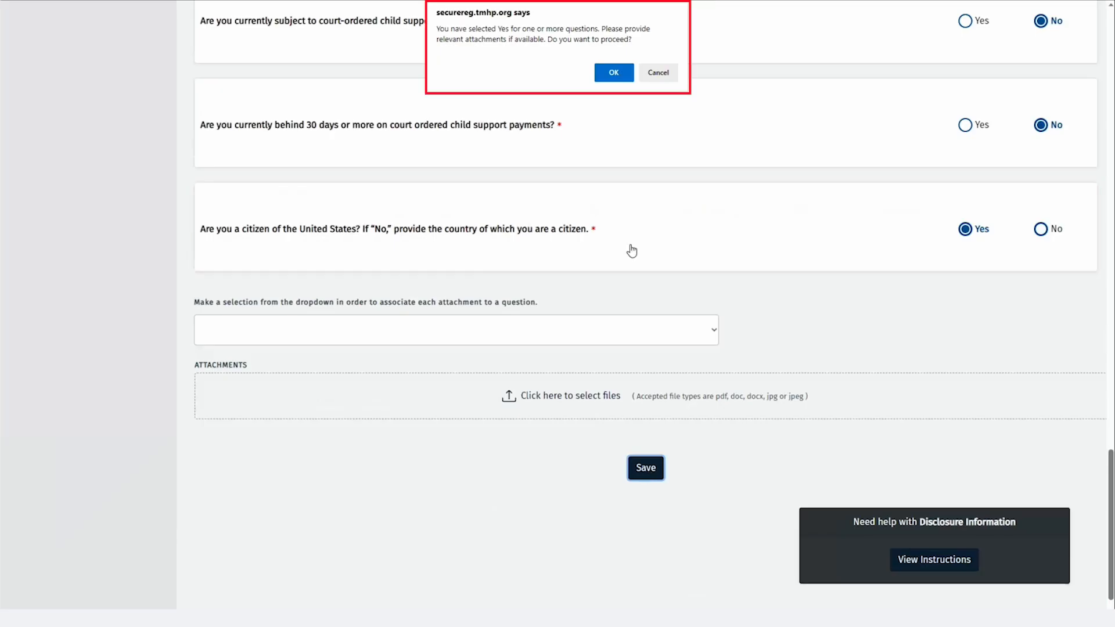
click(612, 75)
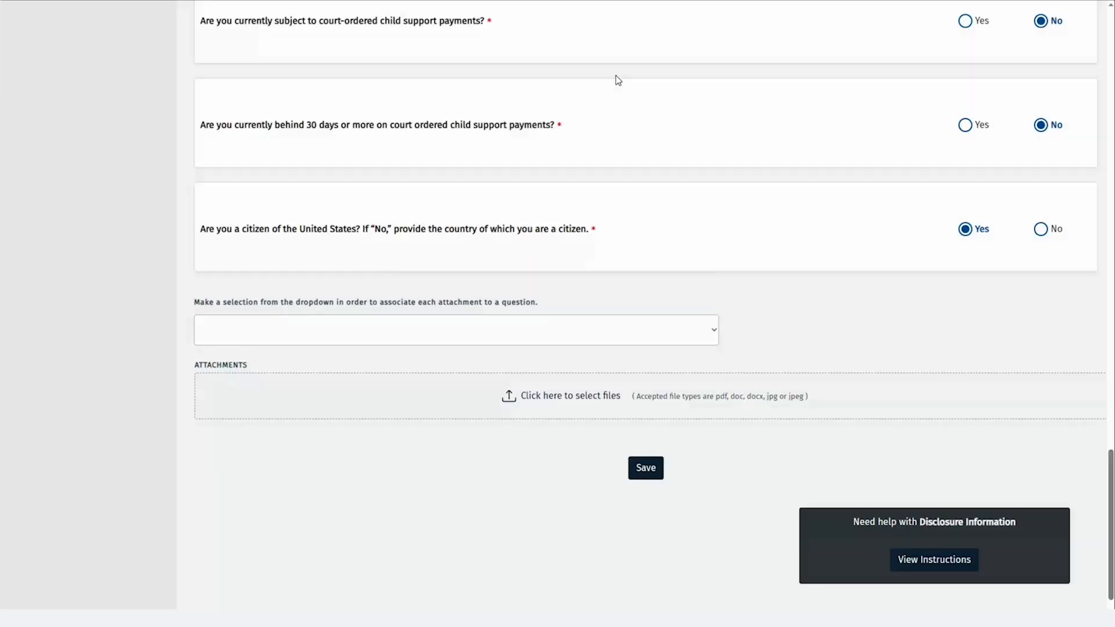
scroll(125, 194, up, 15)
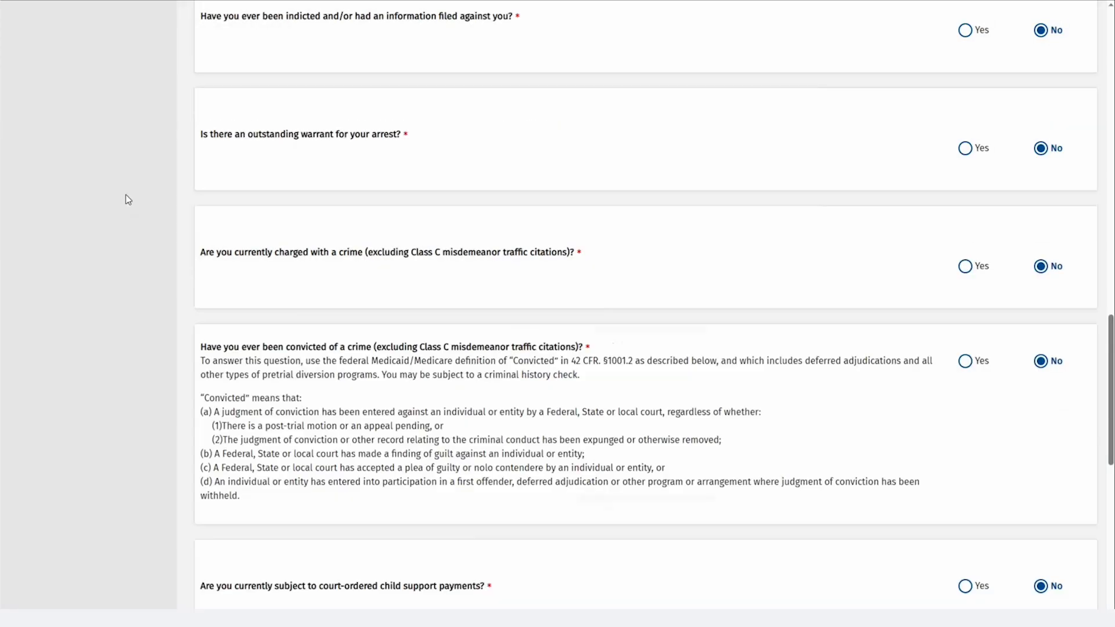
scroll(126, 180, up, 5)
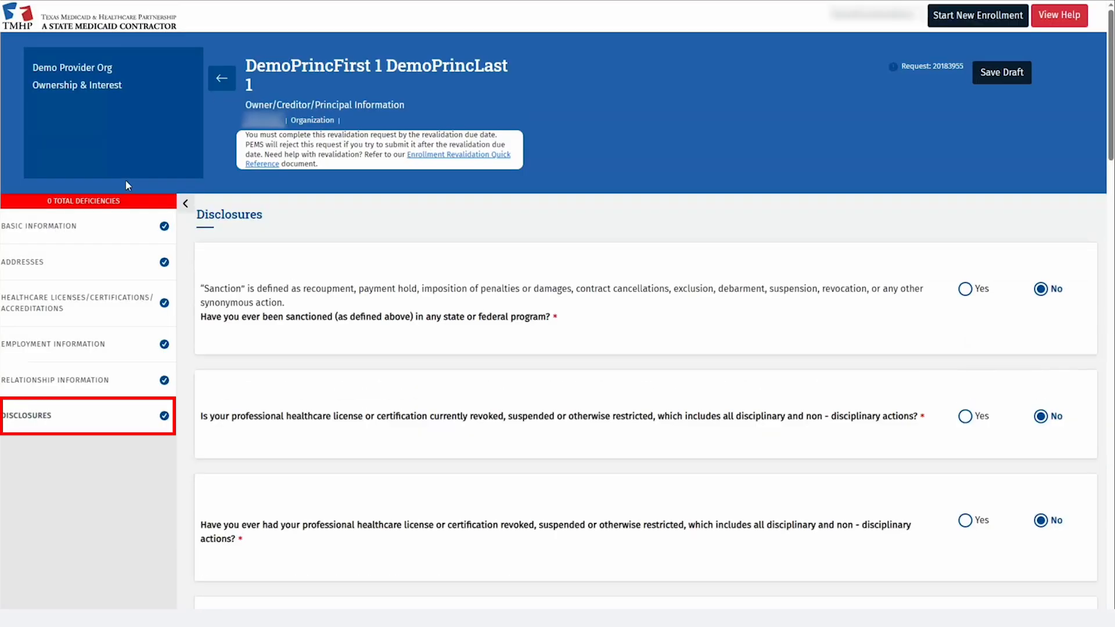
Go back to Demo Provider Org's Ownership/Controlling Interest page and scroll down to its authorized individuals.
click(213, 82)
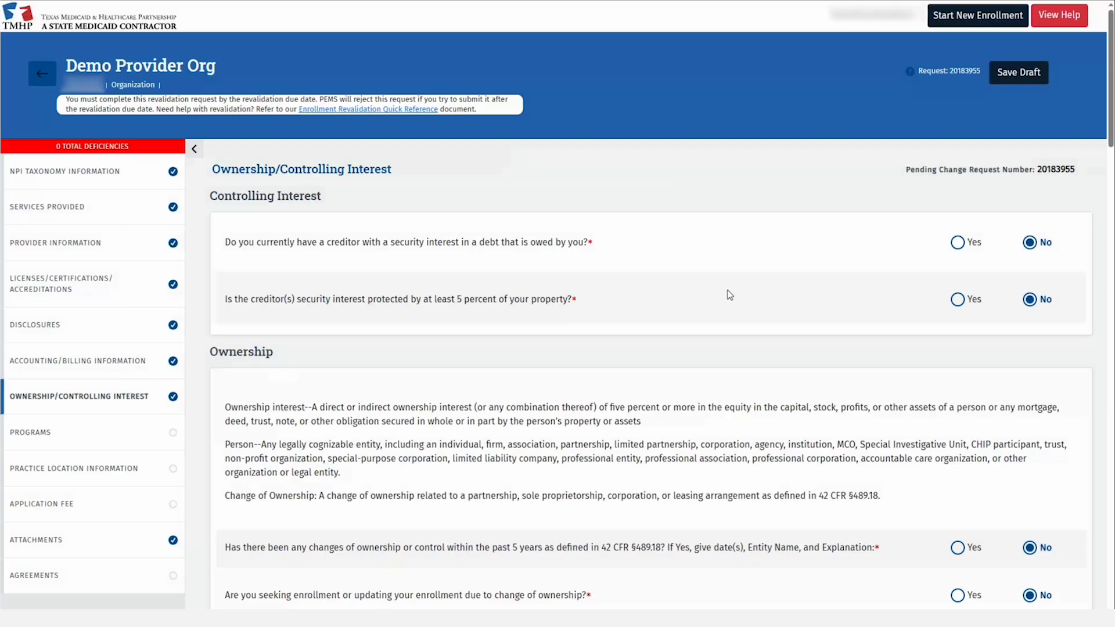
scroll(737, 331, down, 3)
scroll(741, 338, down, 3)
scroll(739, 337, down, 6)
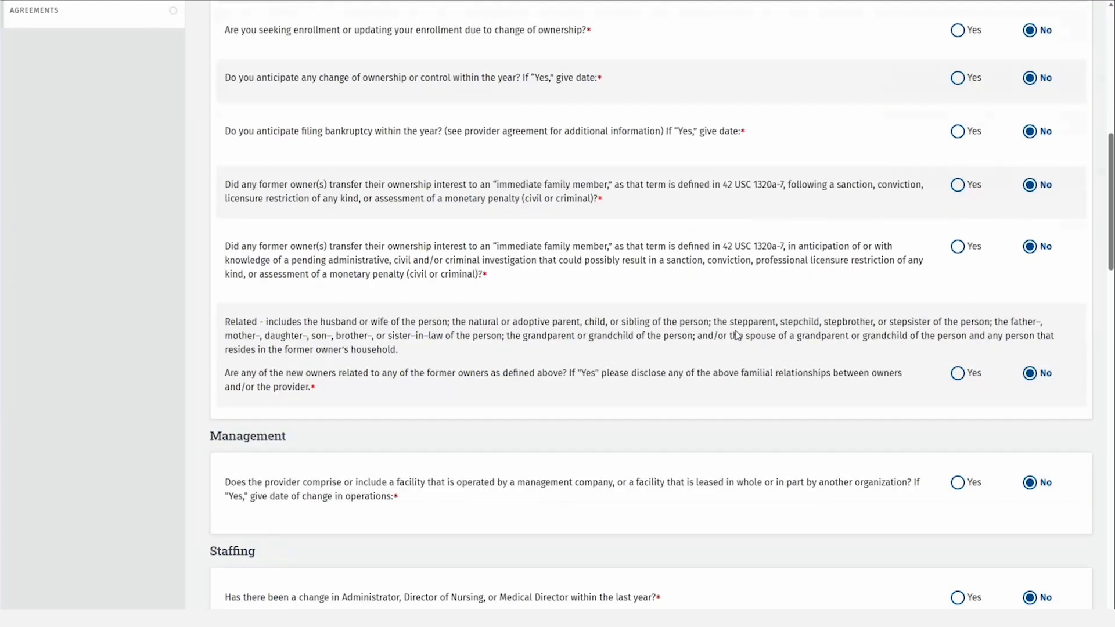
scroll(738, 337, down, 2)
scroll(738, 337, down, 8)
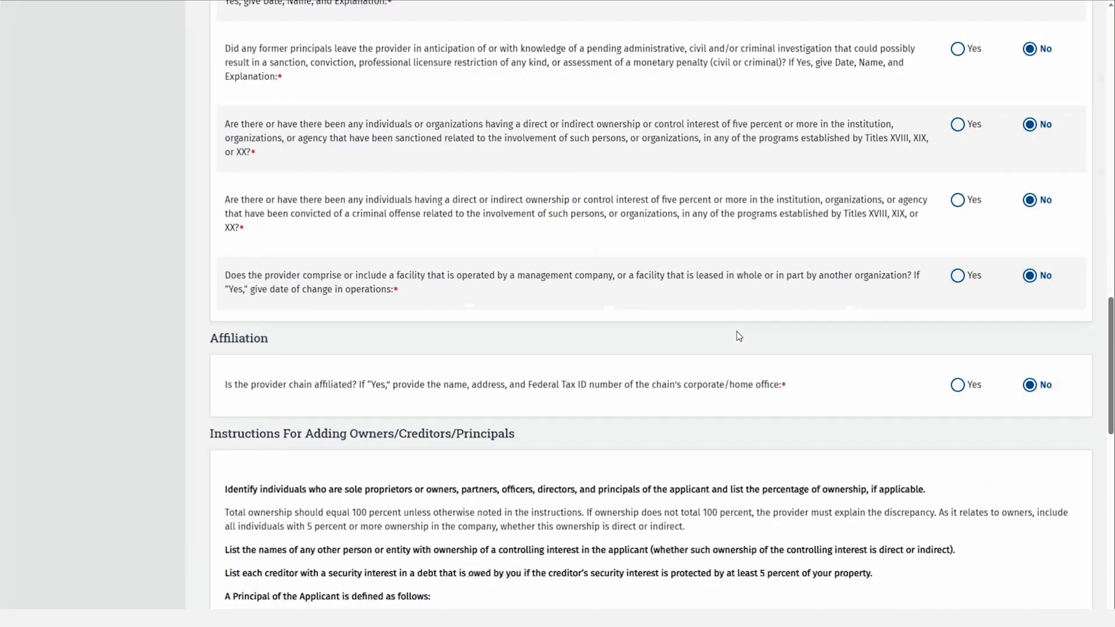
scroll(739, 337, down, 12)
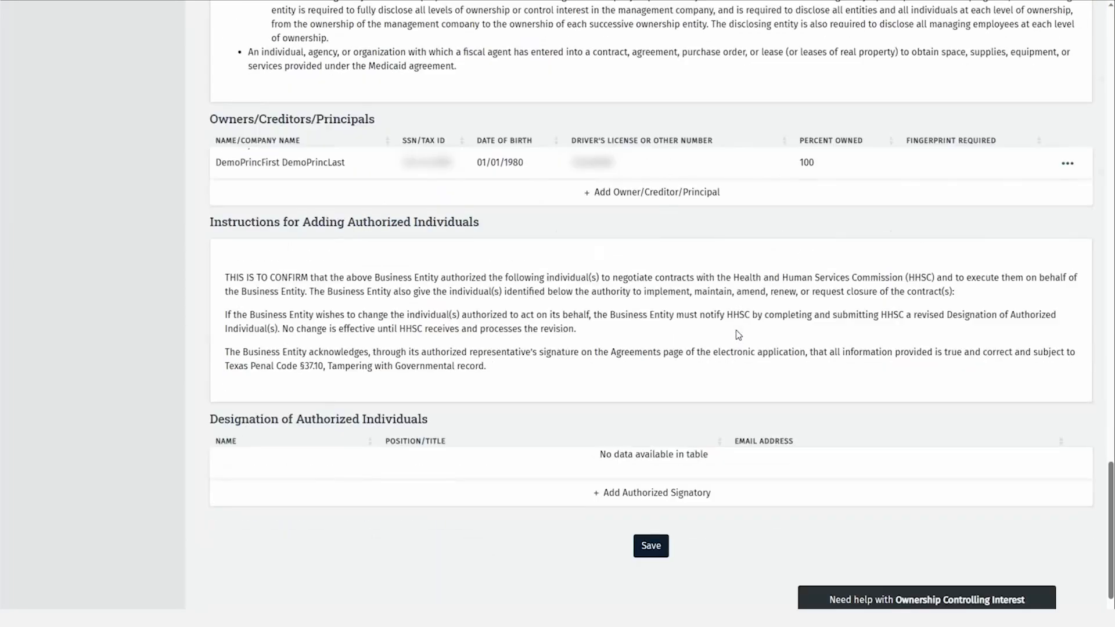
scroll(738, 336, down, 2)
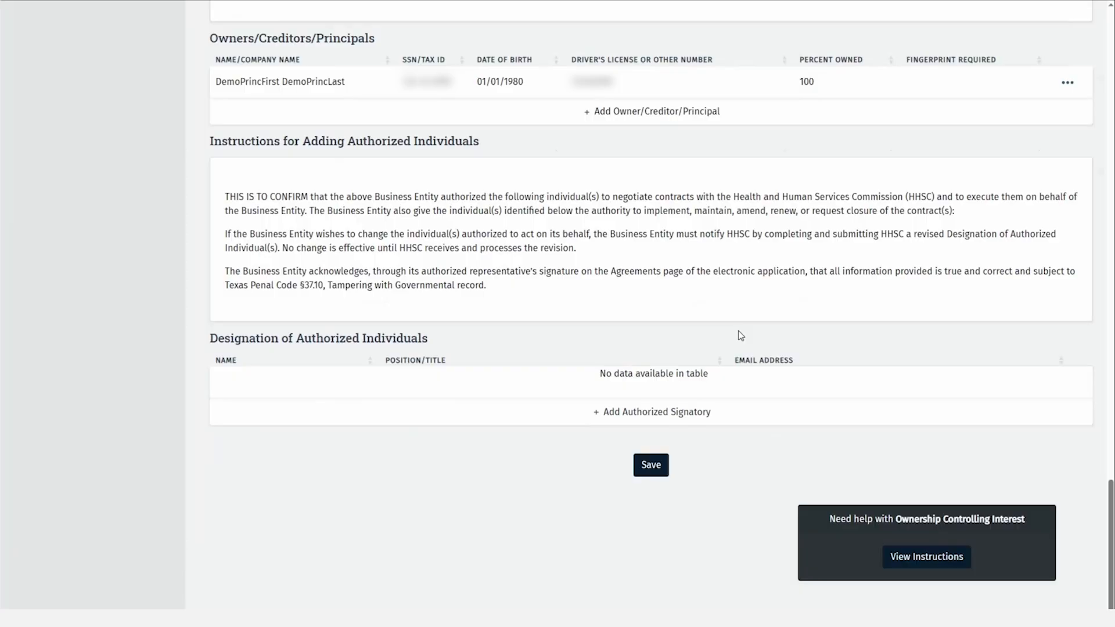
Add the existing principal as authorized signatory with their e-mail address, then save Ownership/Controlling Interest.
click(676, 415)
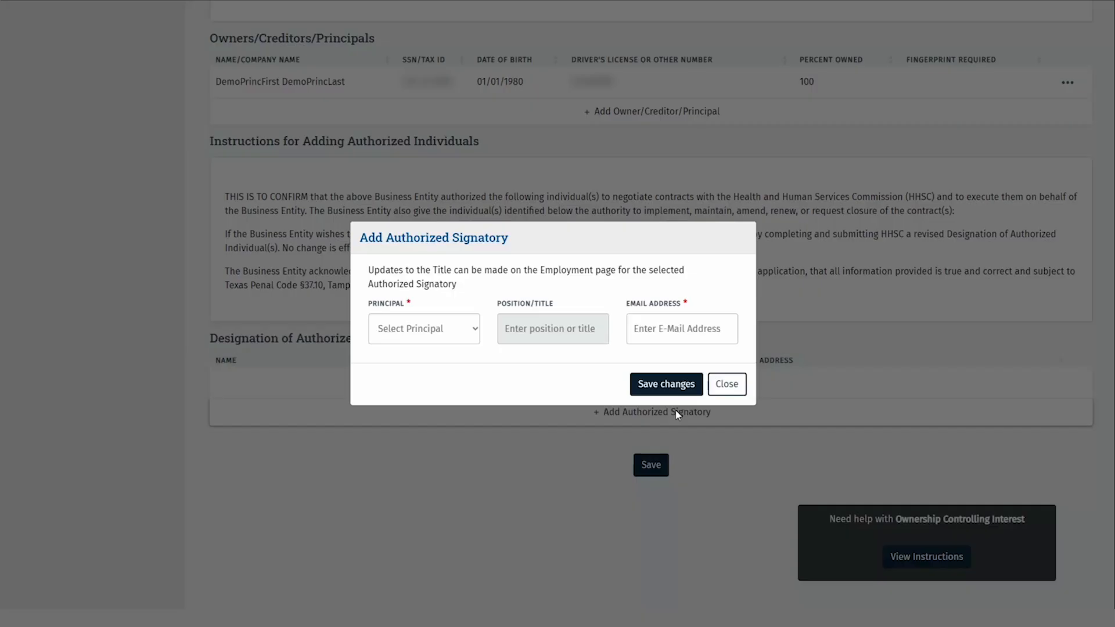
click(465, 338)
click(459, 363)
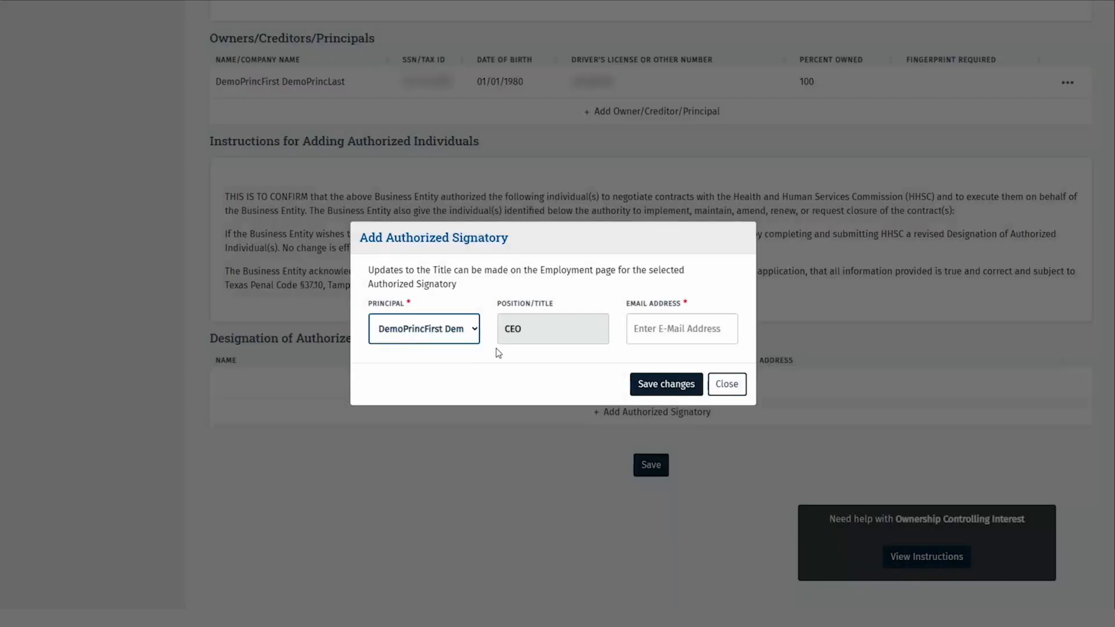
click(634, 334)
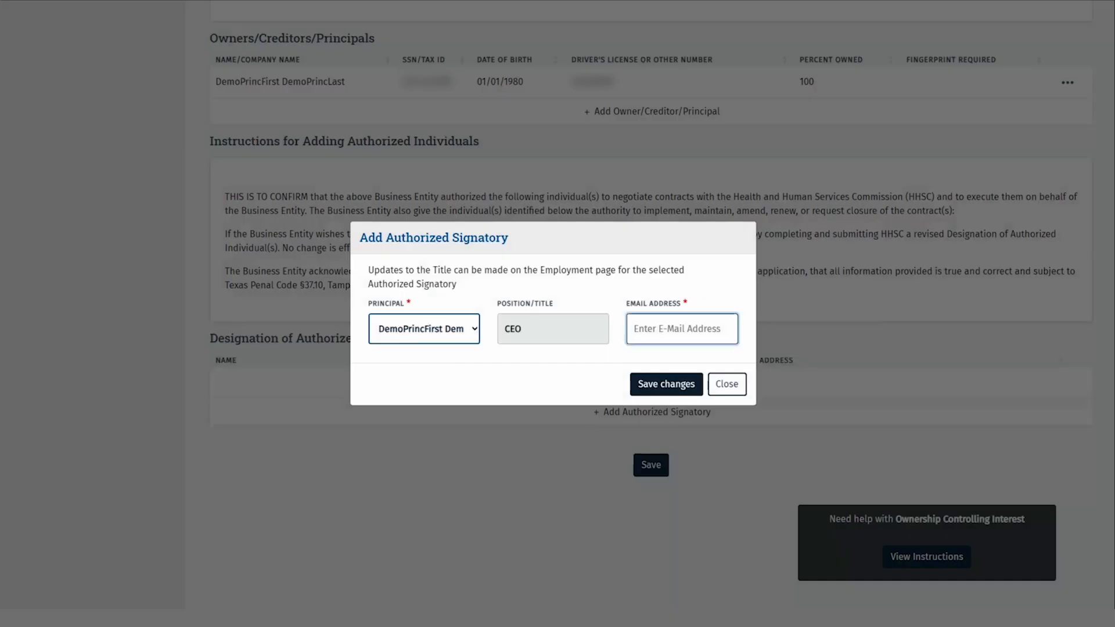
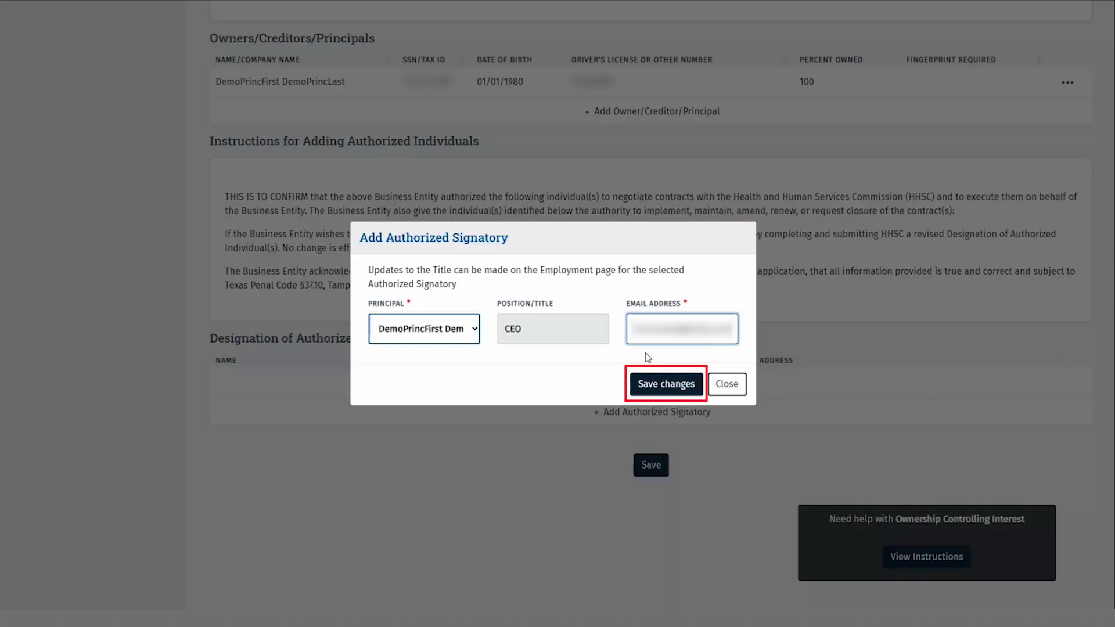
click(663, 379)
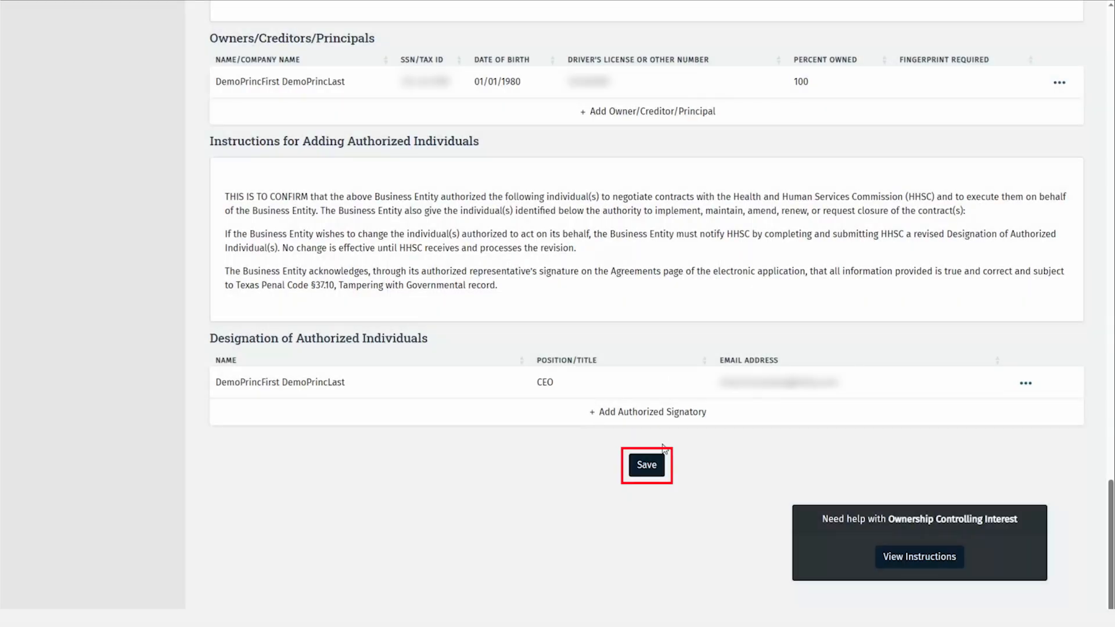
click(652, 463)
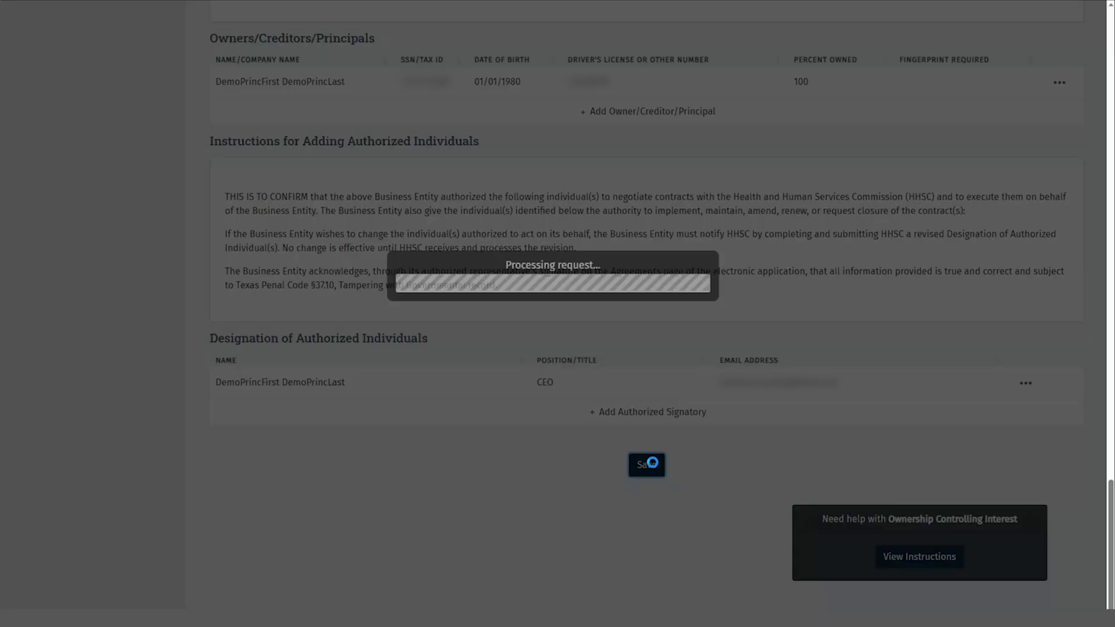
scroll(141, 301, up, 15)
scroll(141, 301, up, 5)
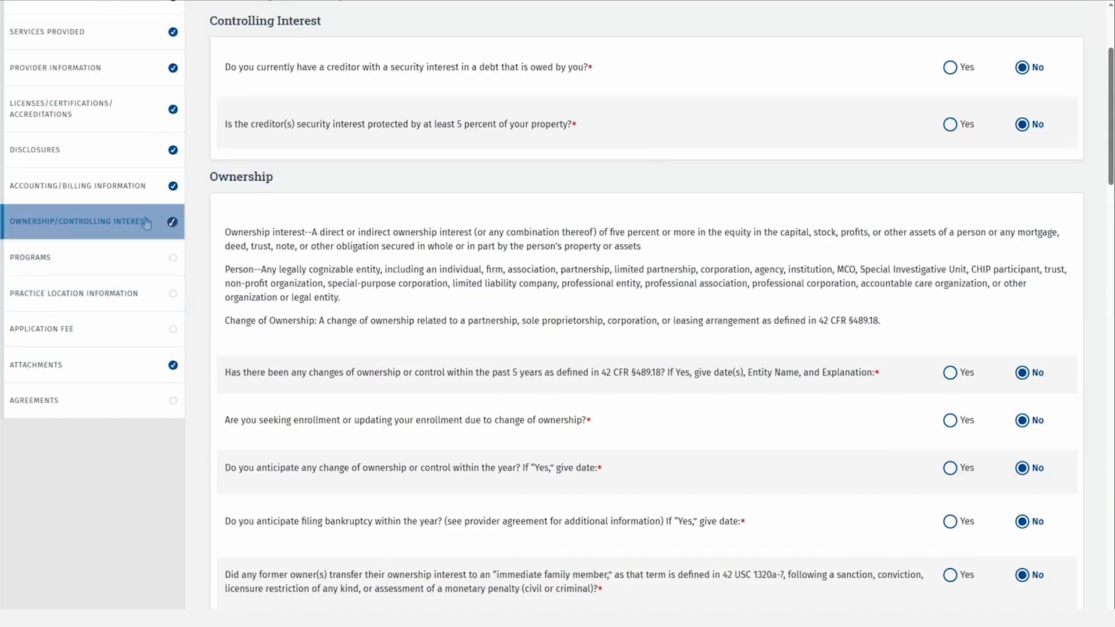
Answer No to CCP and the other programs, Yes to Long Term Care Services, save, then open Practice Location Information.
click(96, 250)
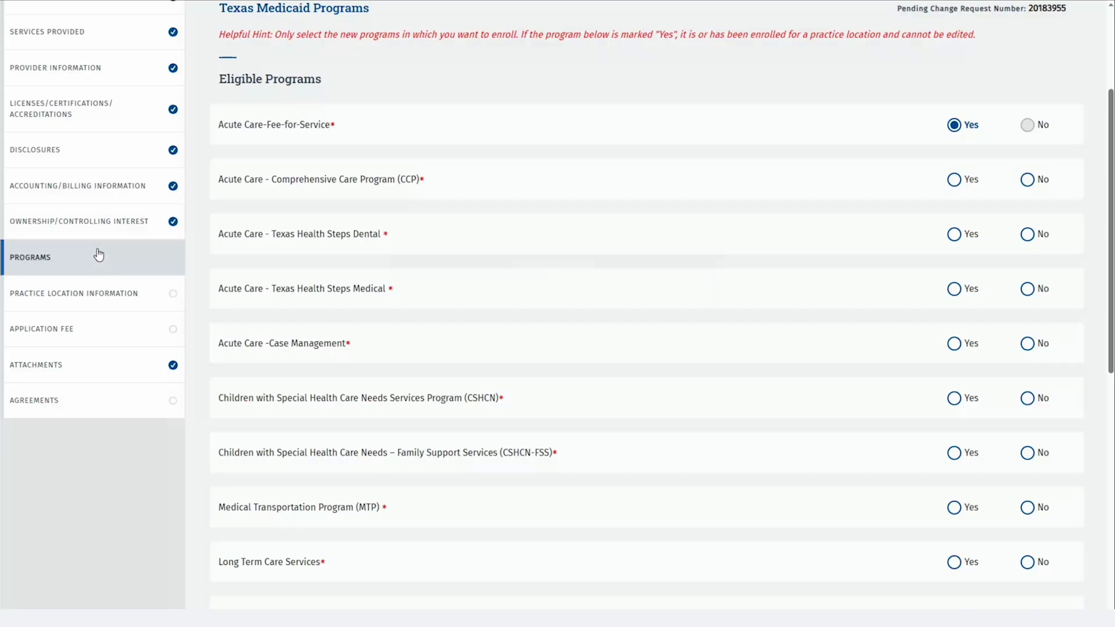
click(1027, 179)
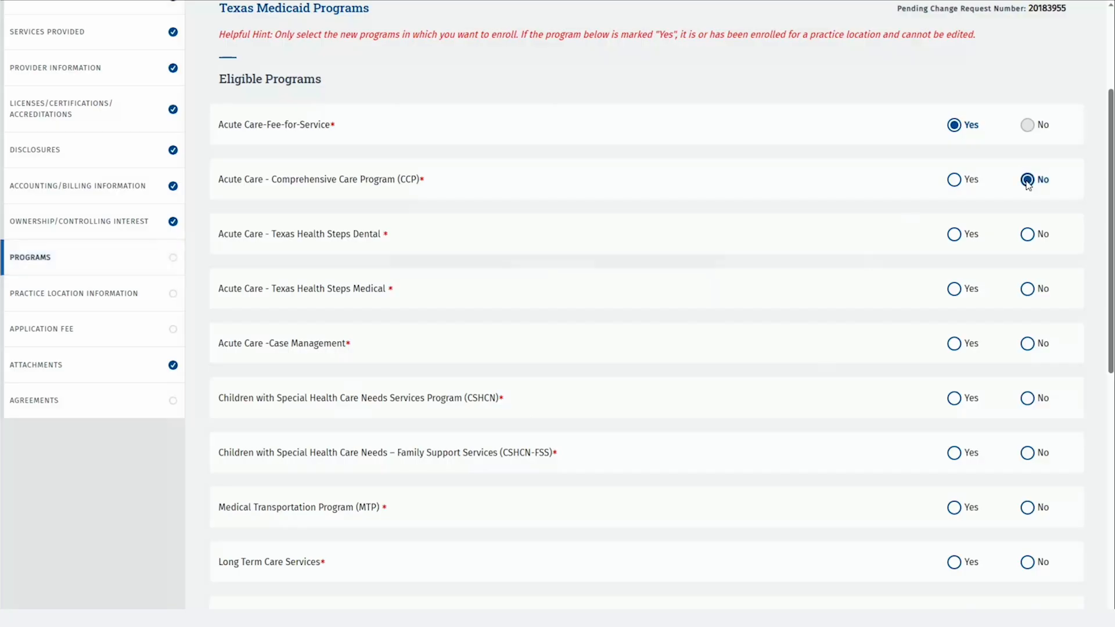
key(Tab)
key(Right)
key(Left)
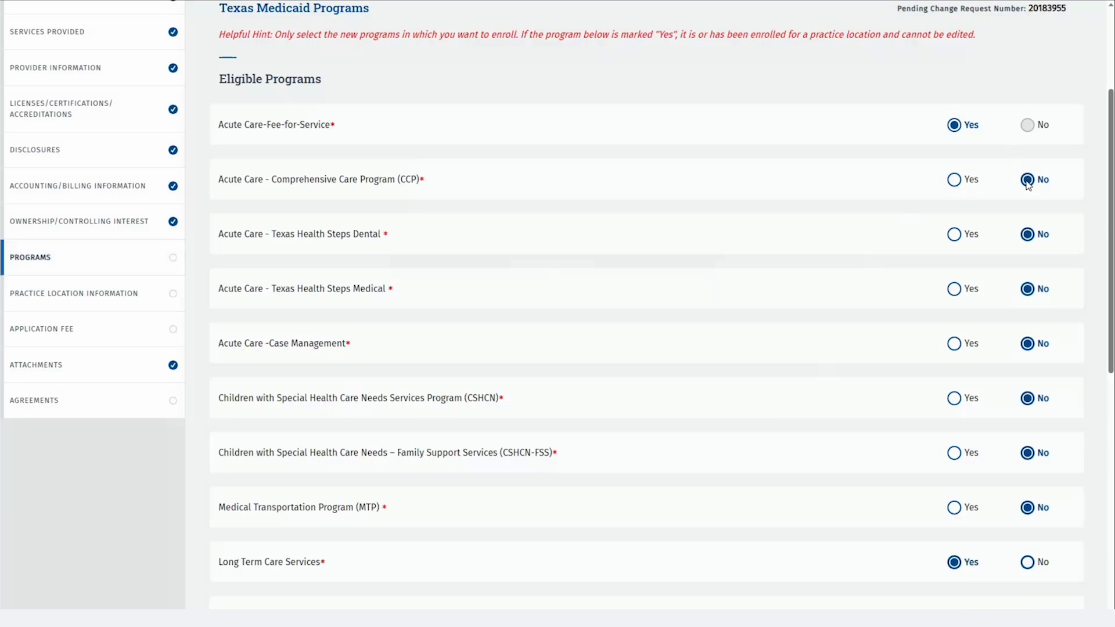
key(Tab)
key(Right)
key(Tab)
key(Right)
key(Tab)
key(Right)
key(Tab)
key(Tab)
key(Tab)
key(Tab)
key(Right)
key(Tab)
key(Right)
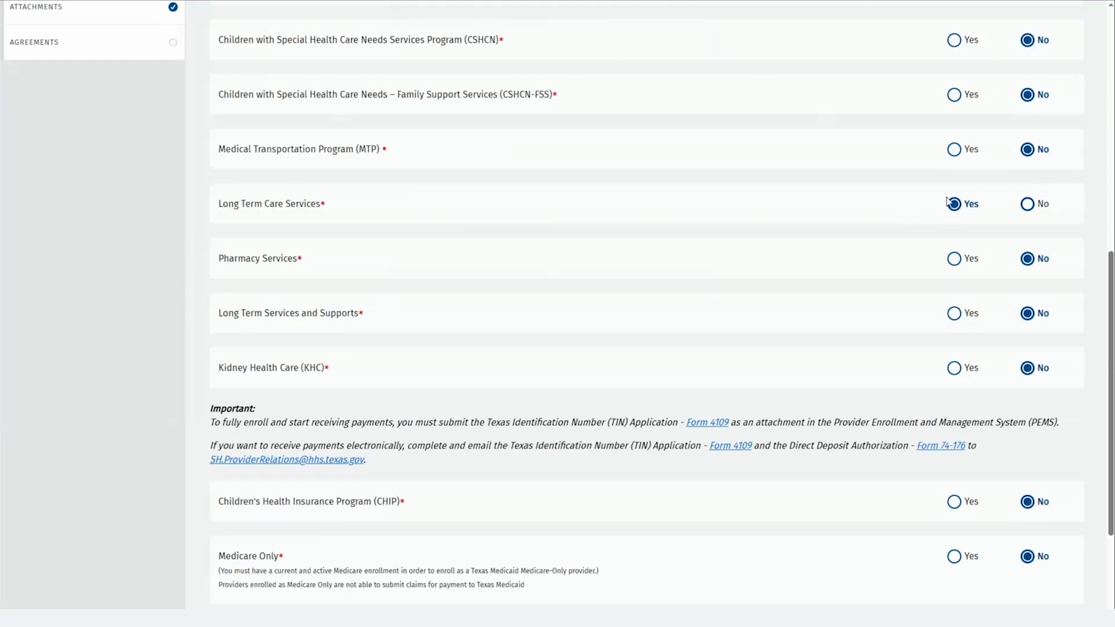
scroll(995, 196, down, 3)
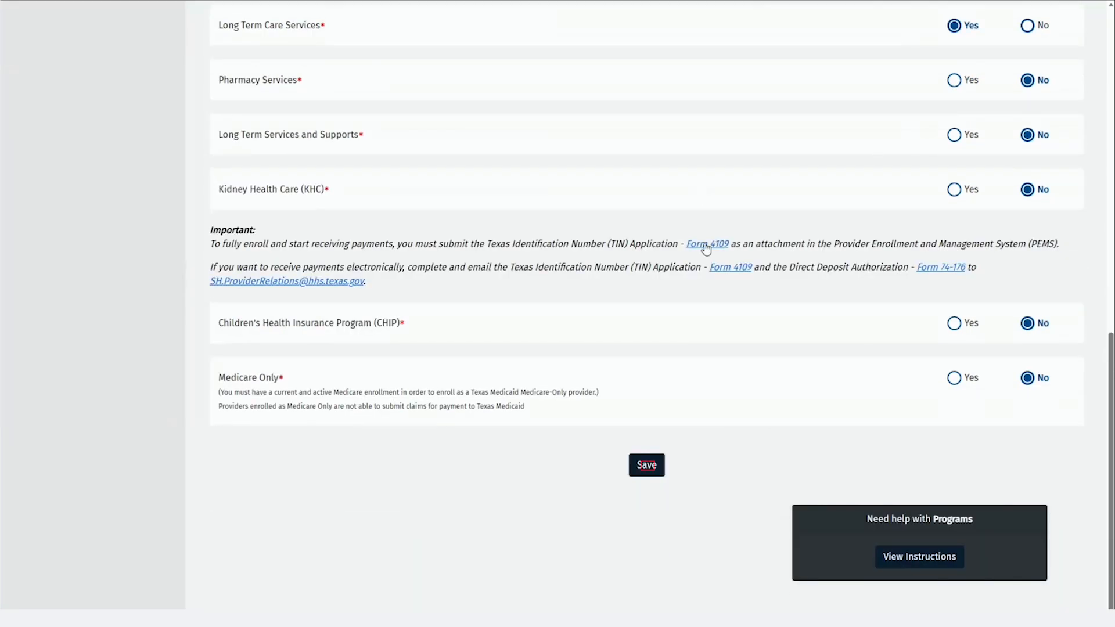
click(654, 467)
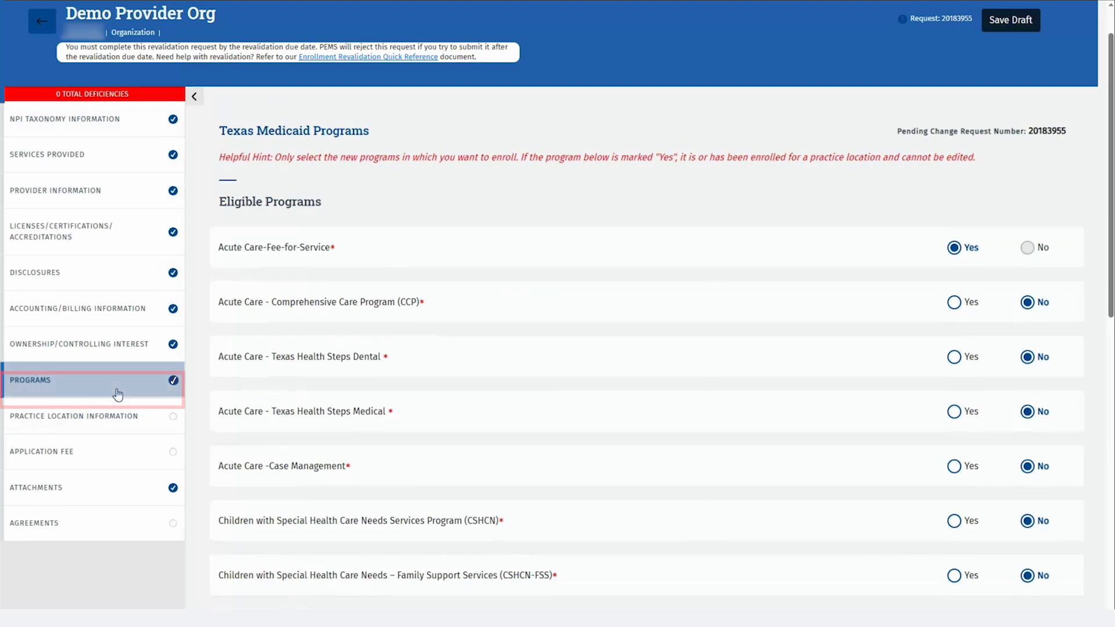
click(146, 425)
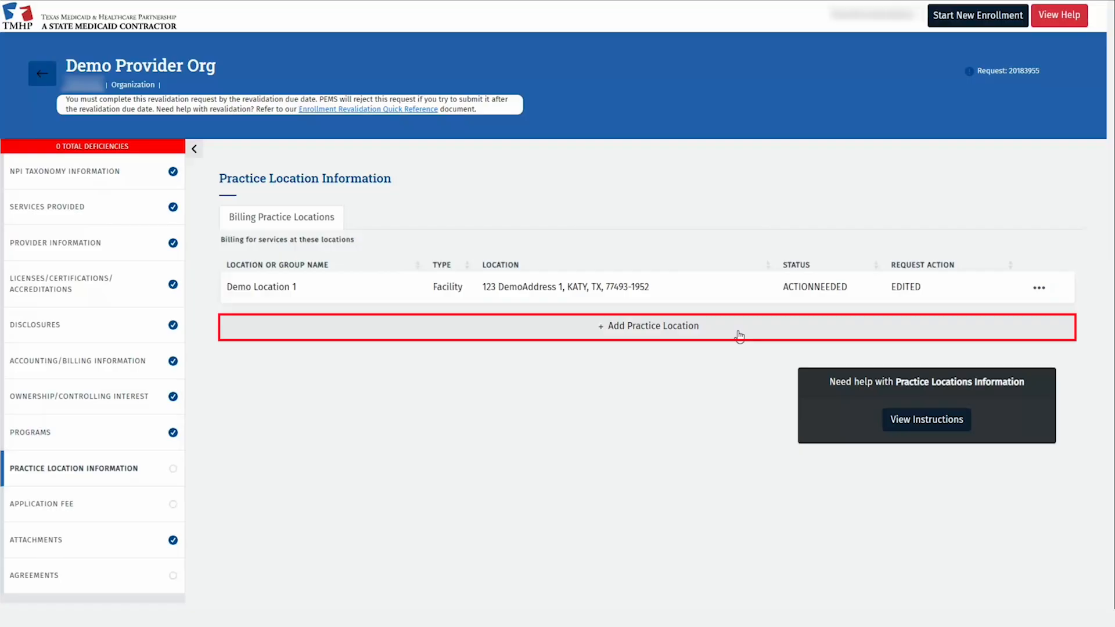
Abandon adding a new Facility location and open the existing Demo Location 1 record.
click(739, 337)
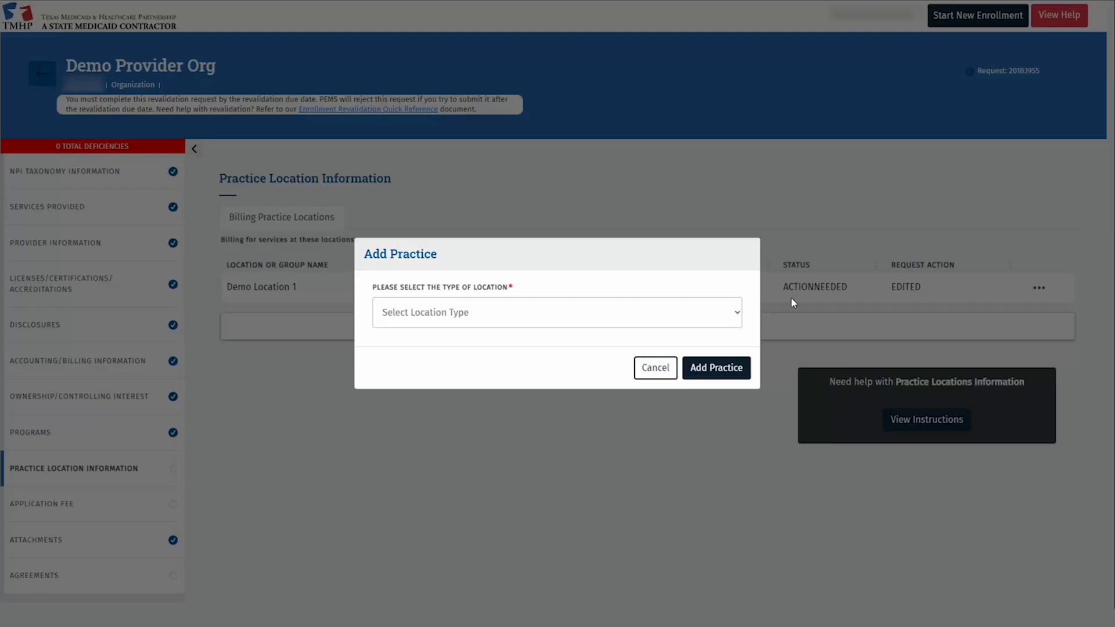
click(739, 314)
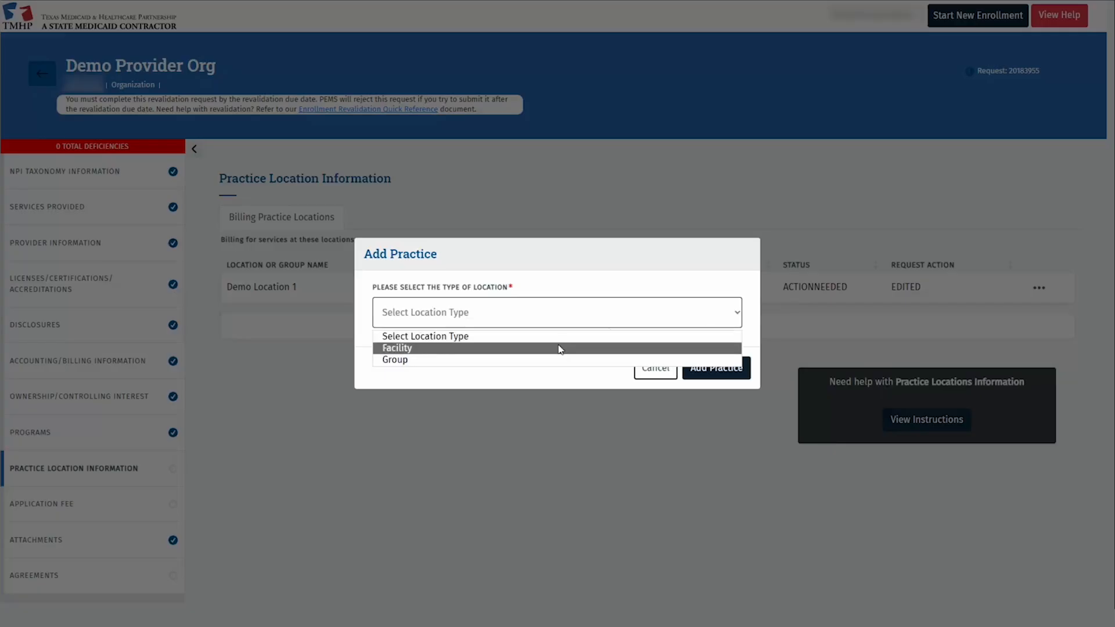
click(560, 349)
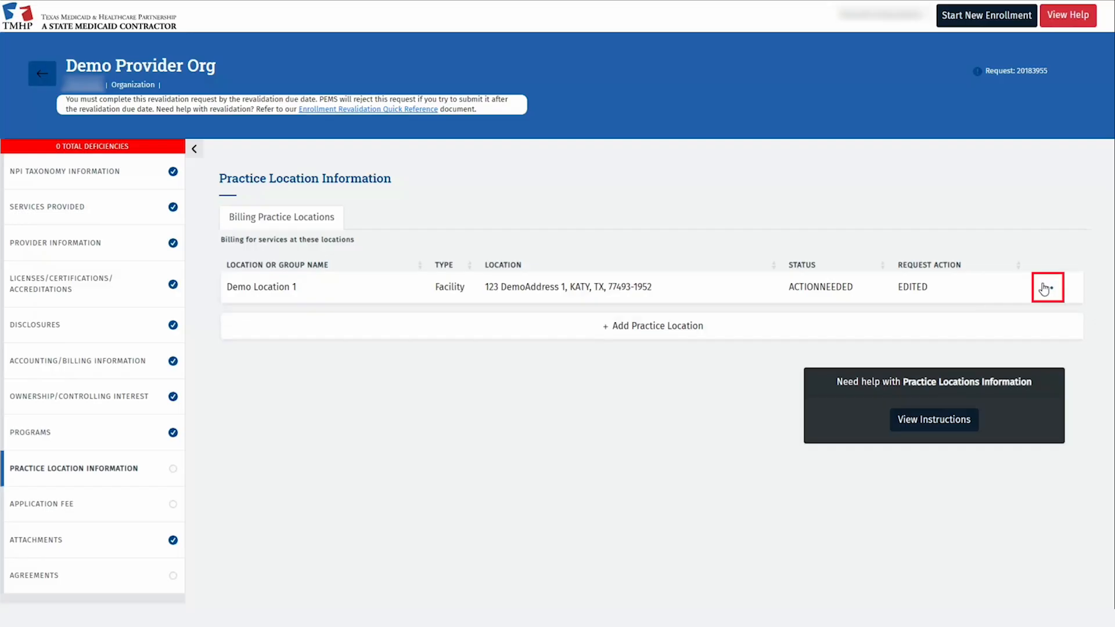
click(1045, 287)
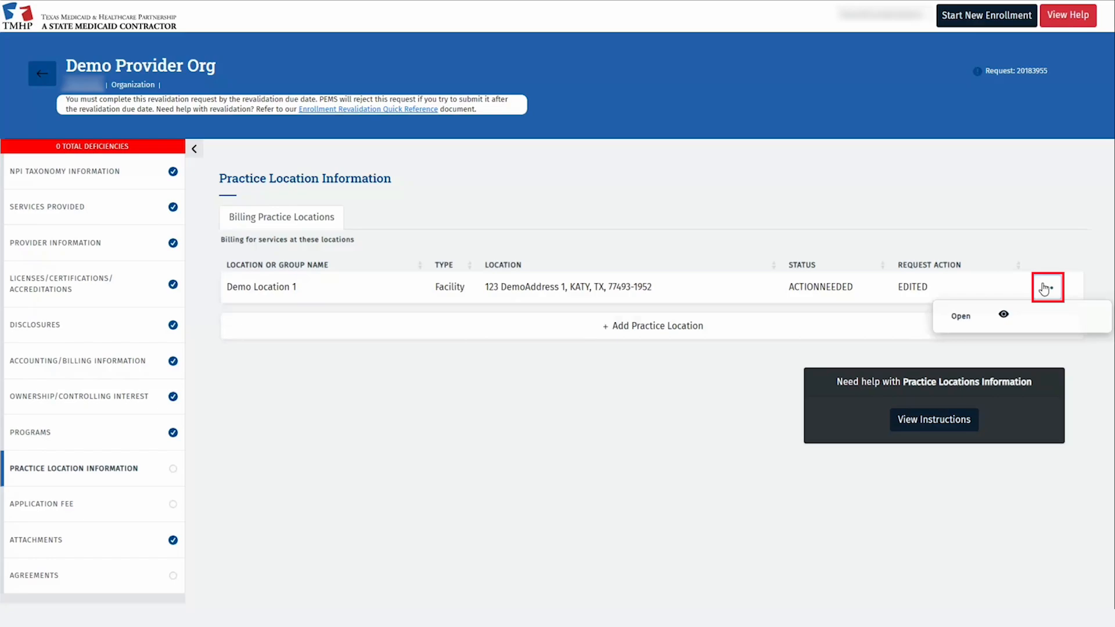
click(1022, 317)
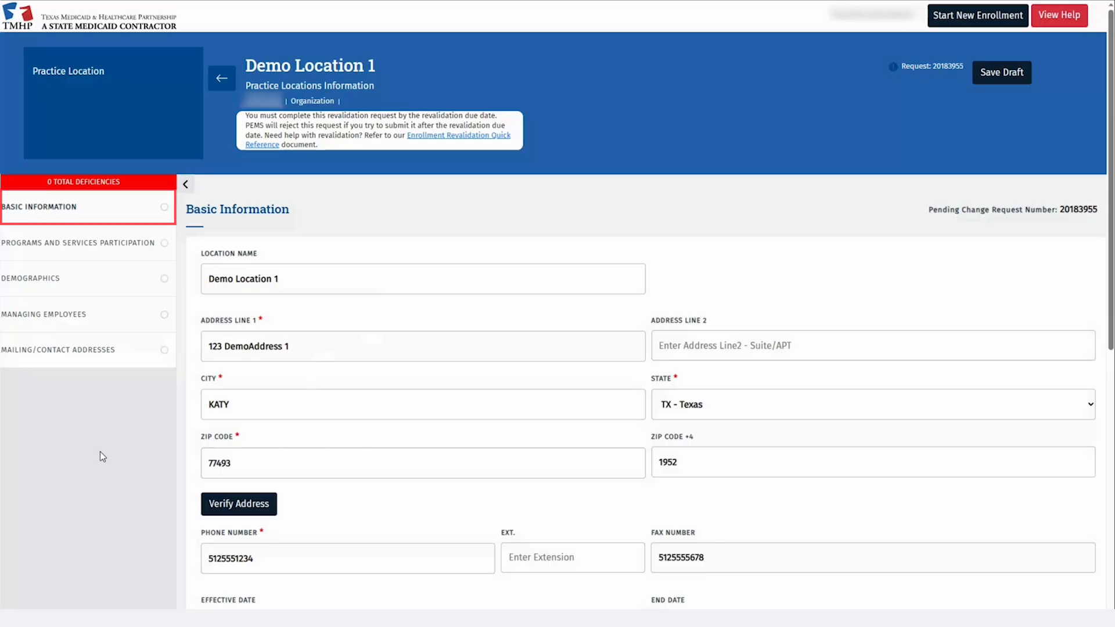
Keep Demo Location 1's unverified address as entered and save its Basic Information.
scroll(100, 451, down, 3)
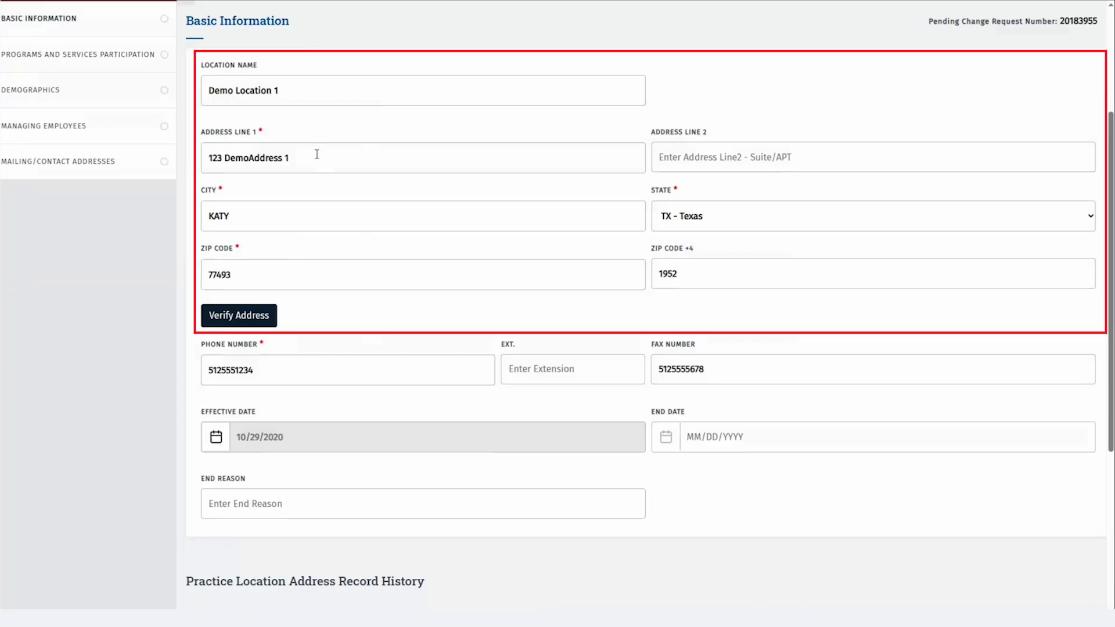
click(273, 315)
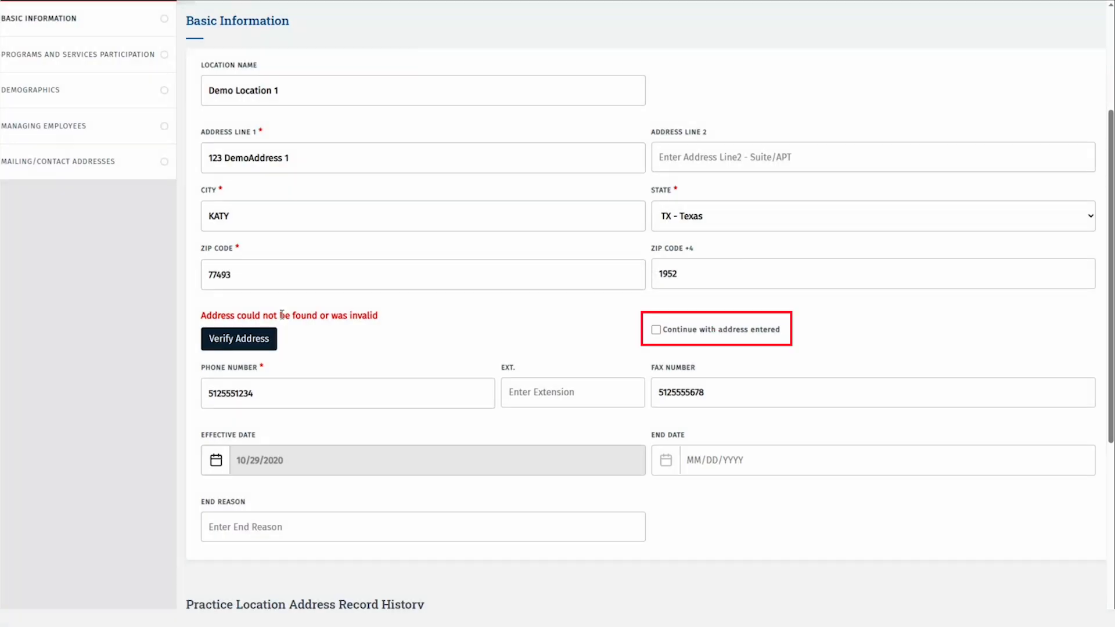
click(657, 331)
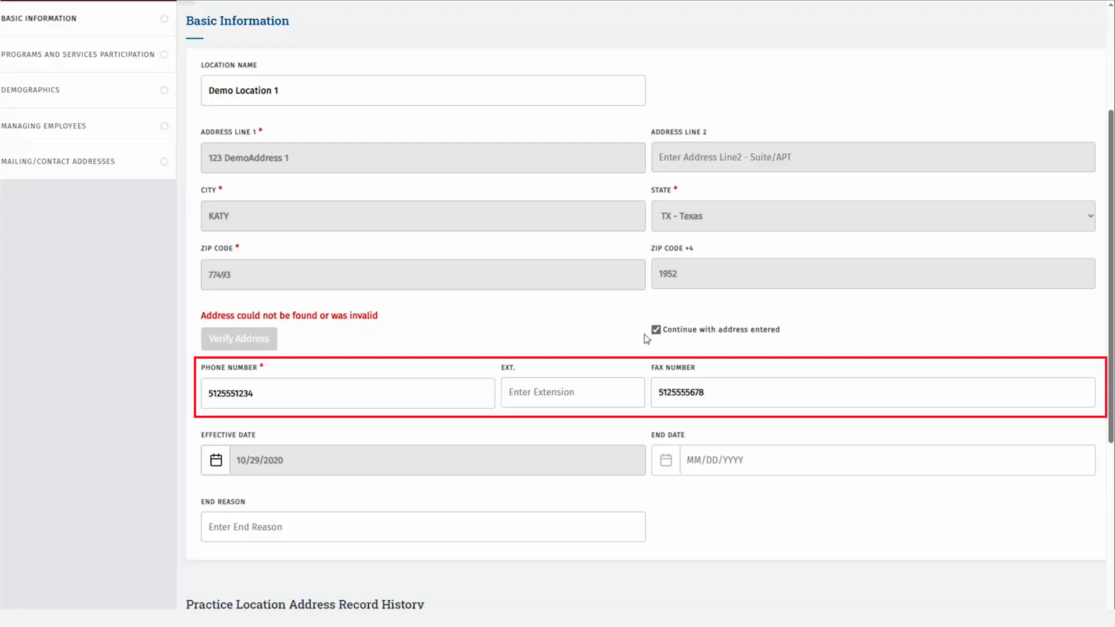
scroll(645, 337, down, 2)
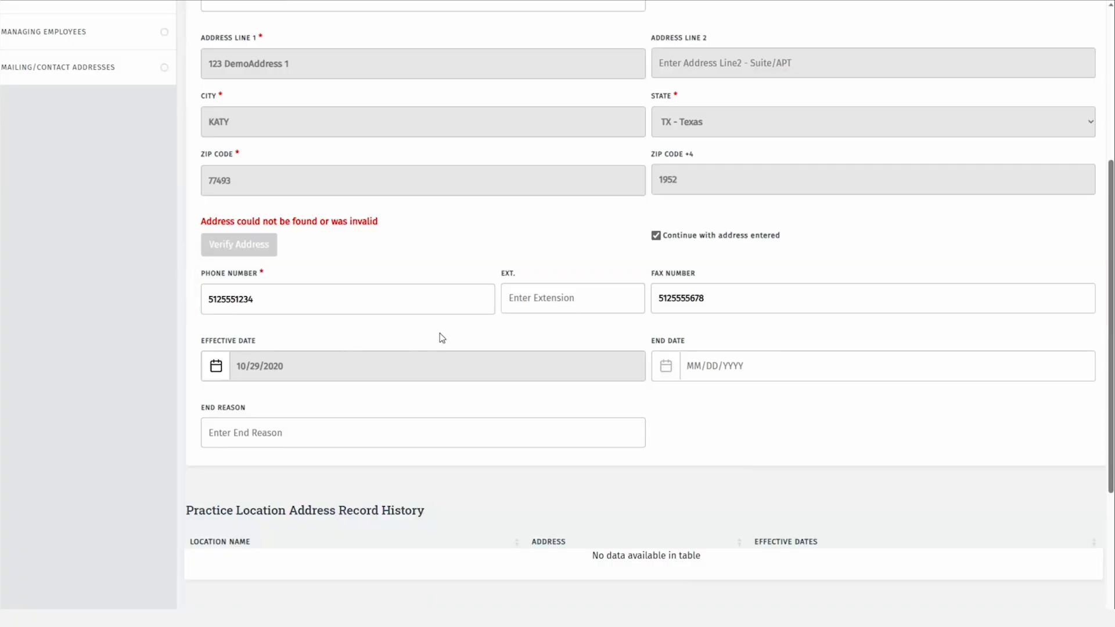
scroll(442, 338, down, 5)
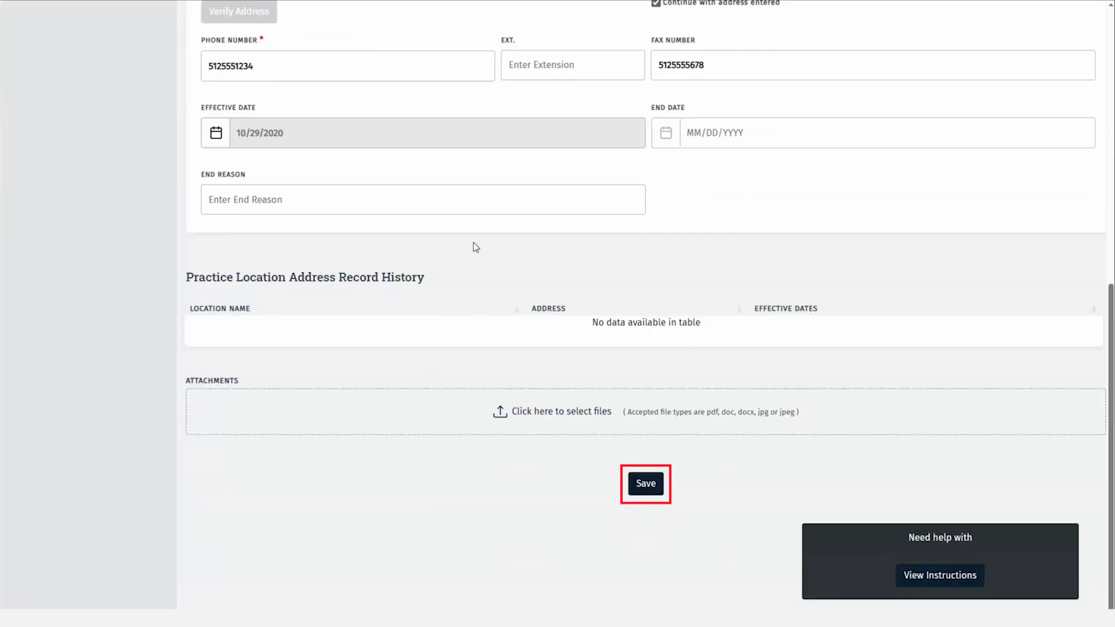
click(646, 482)
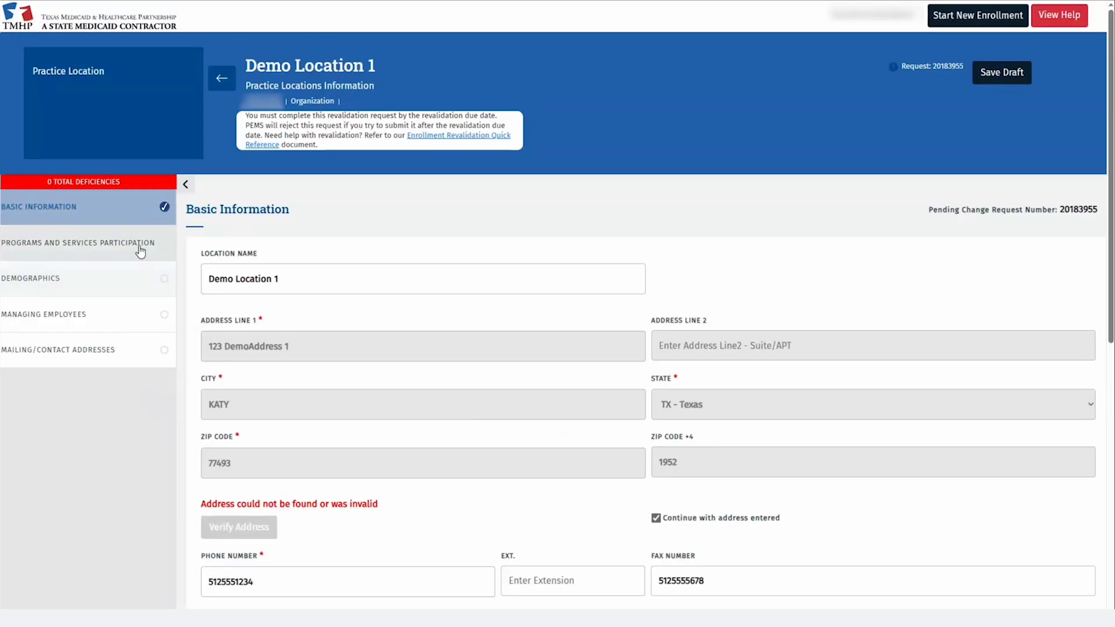
Change the Hanover surety bond's expiration date to 12/14/2026 and save it.
click(138, 240)
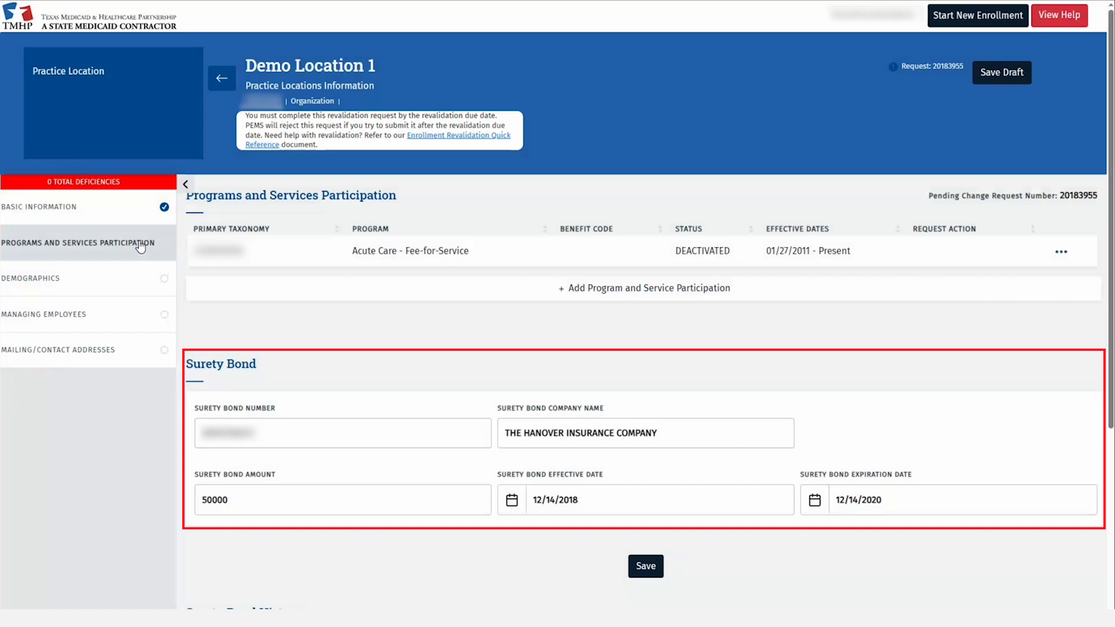
scroll(177, 314, down, 3)
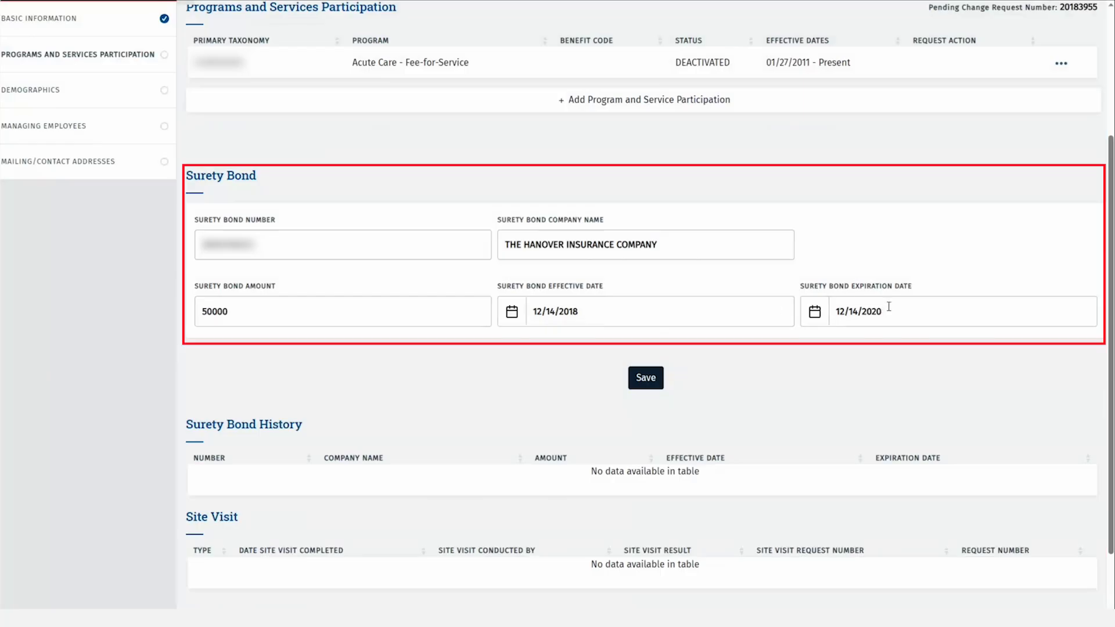
click(888, 311)
key(BackSpace)
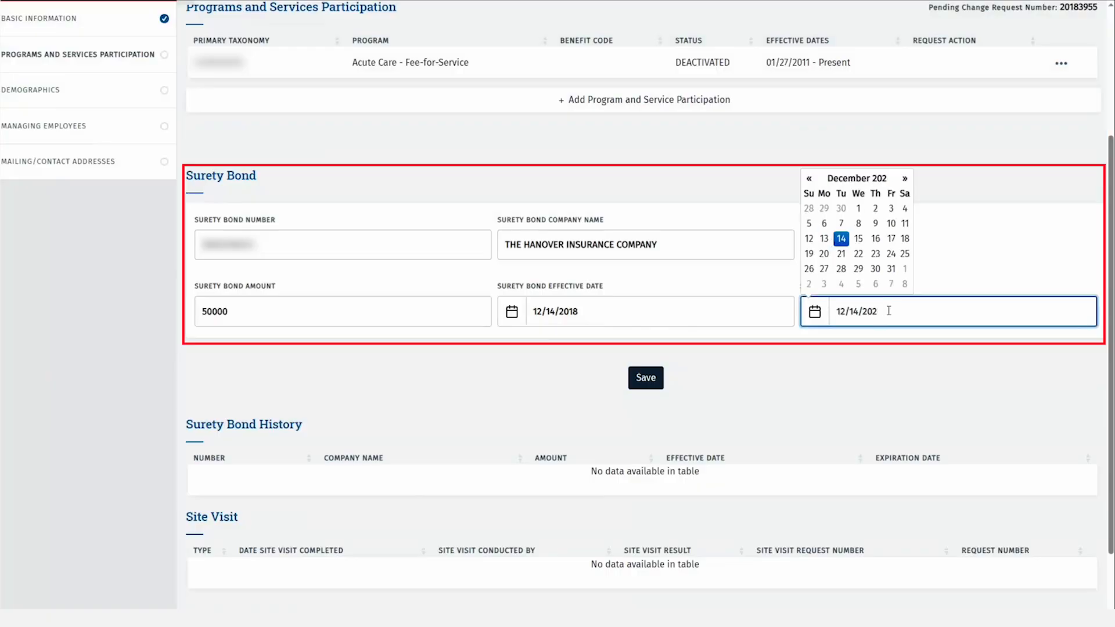
text(6)
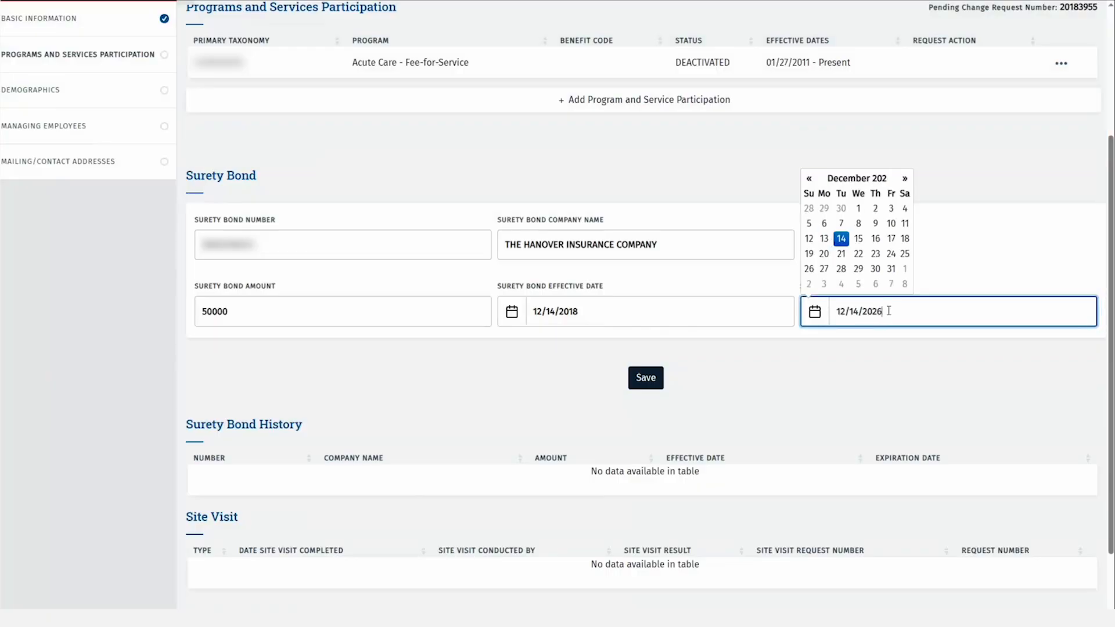
click(655, 379)
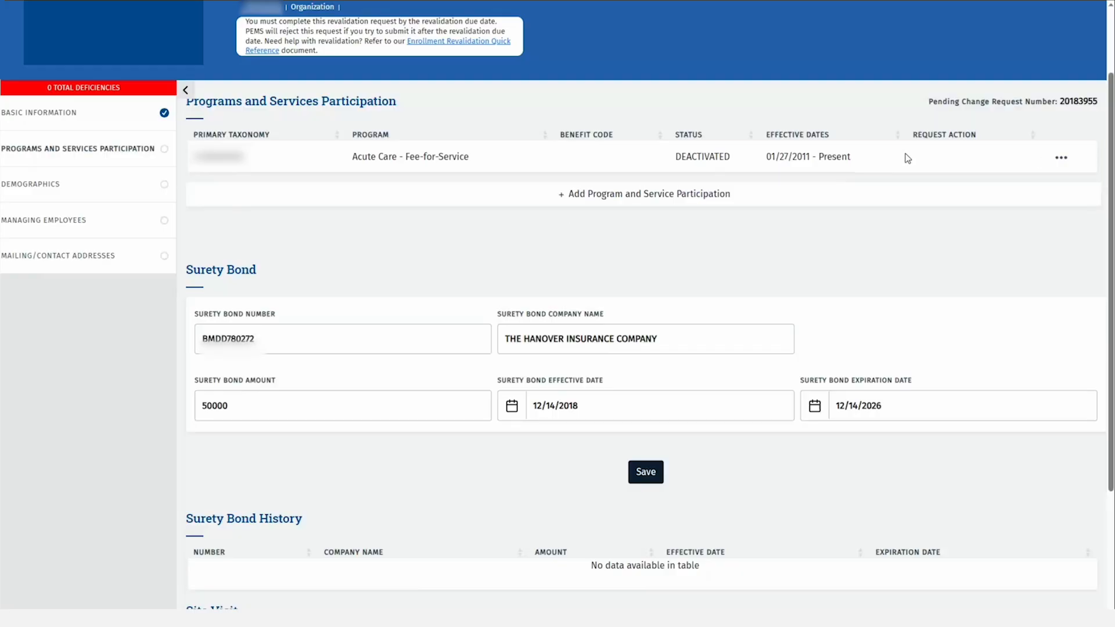
click(1062, 161)
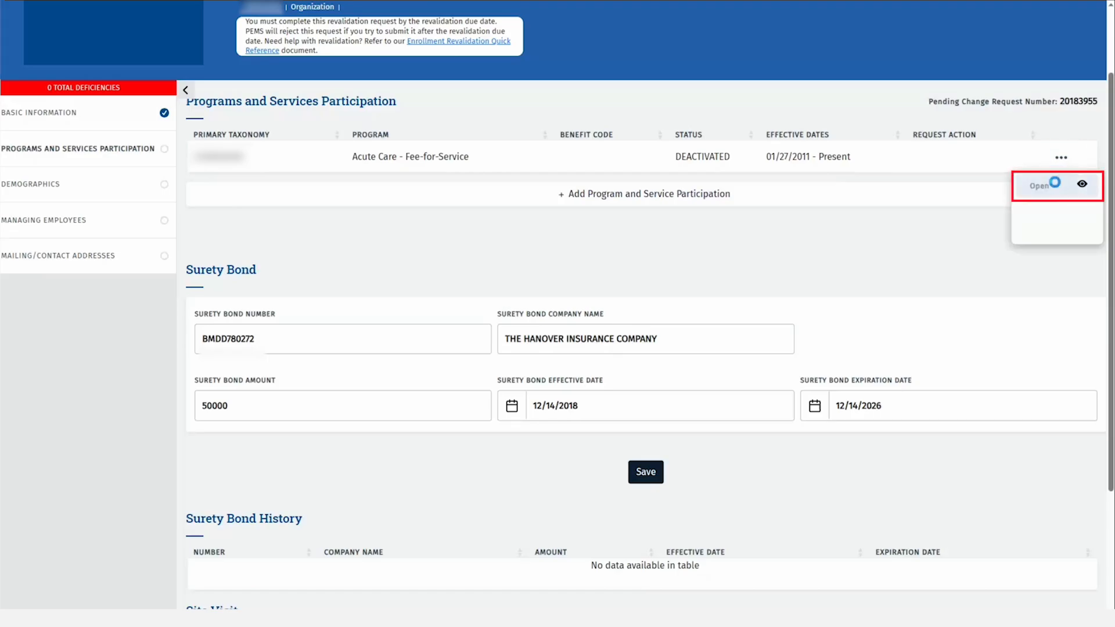
Open Acute Care - Fee-for-Service details; try ending with reason Location closed, then revert to No.
click(1053, 184)
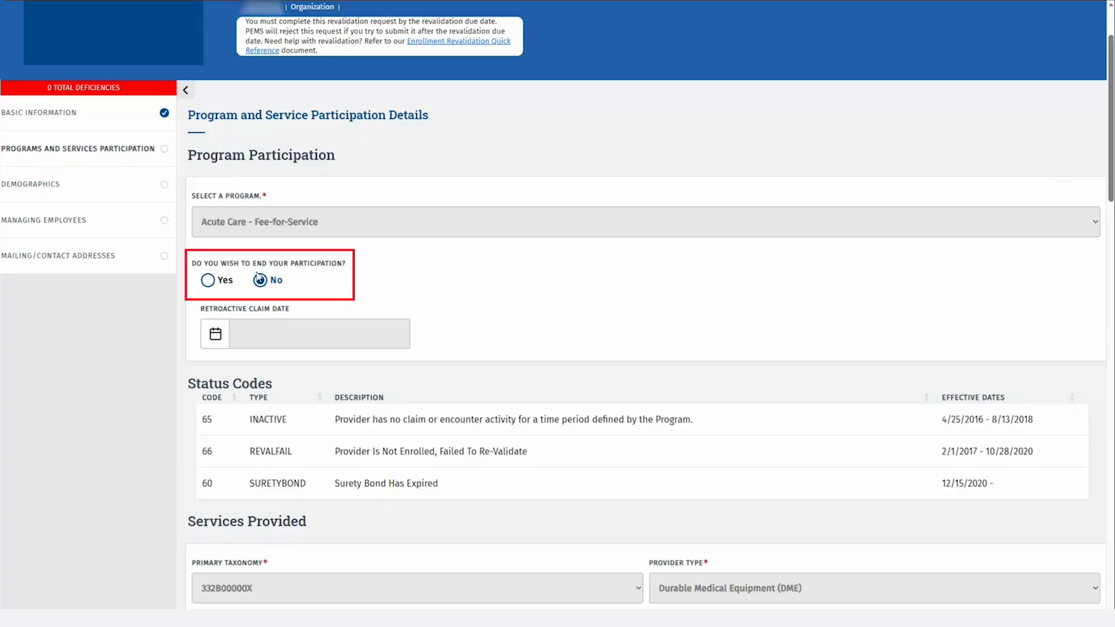
click(204, 281)
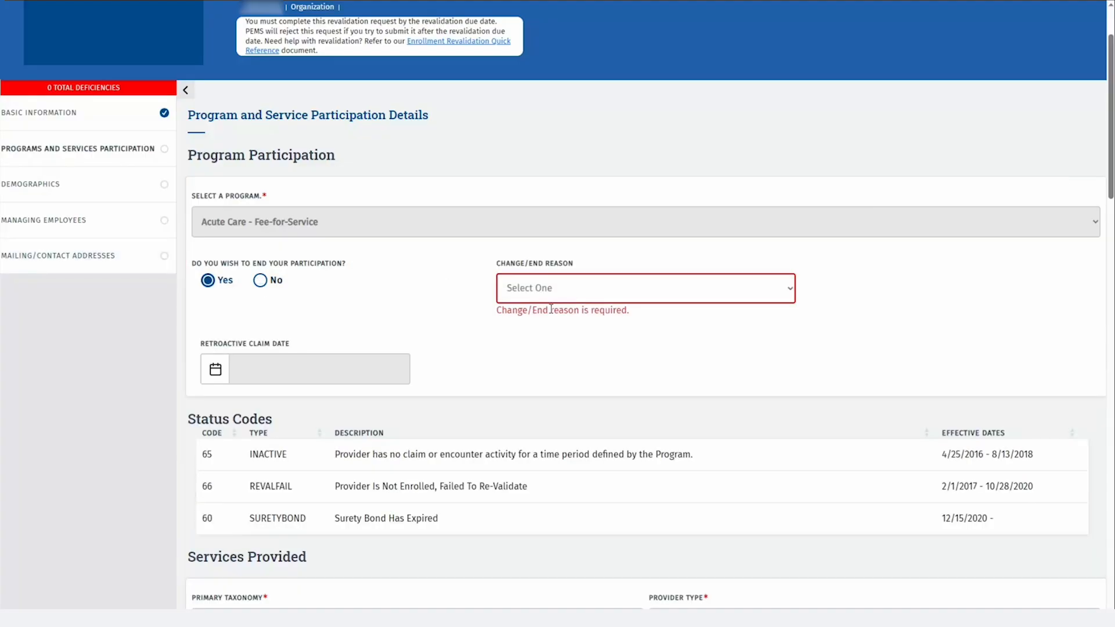
click(578, 299)
click(568, 348)
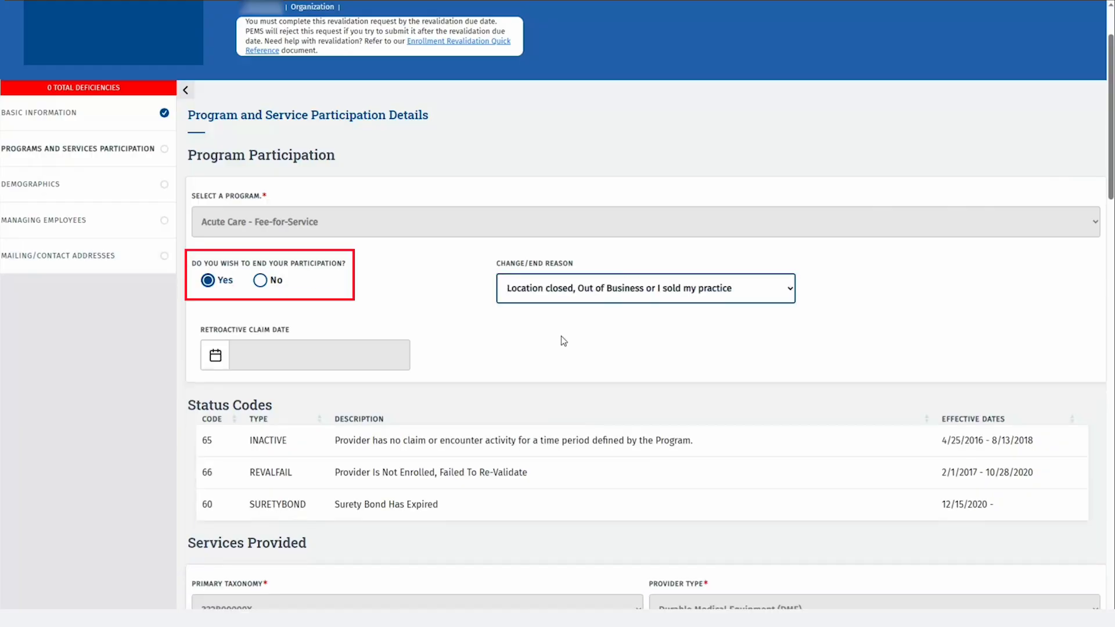
click(261, 281)
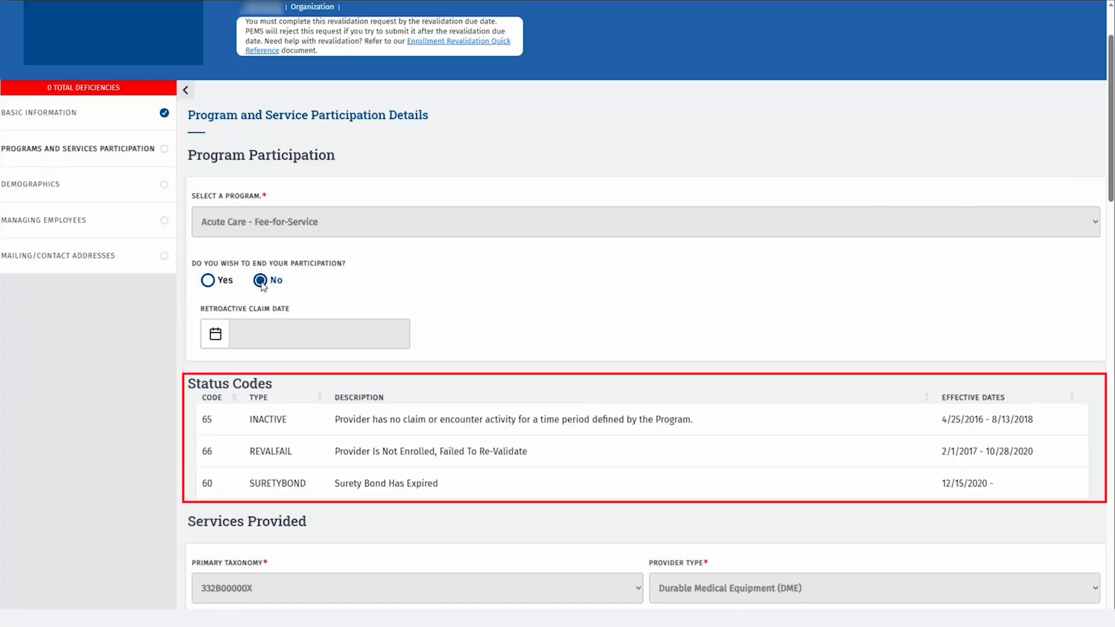
Associate ACCREDITATION - CLIA - 12345 with the participation's licenses and save it.
scroll(700, 288, down, 3)
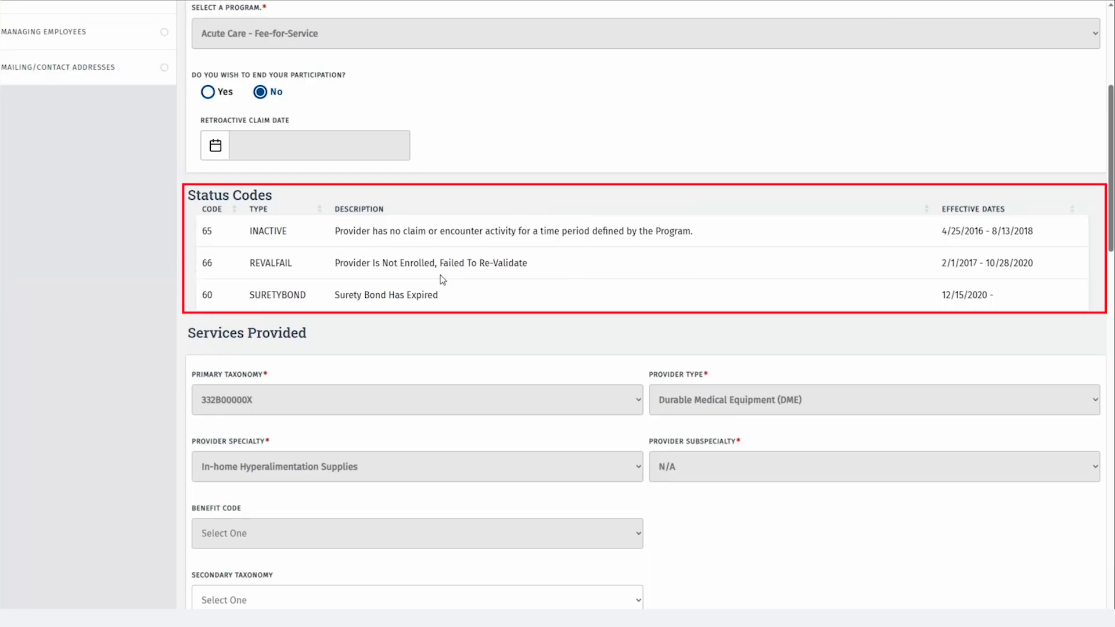
scroll(448, 280, down, 8)
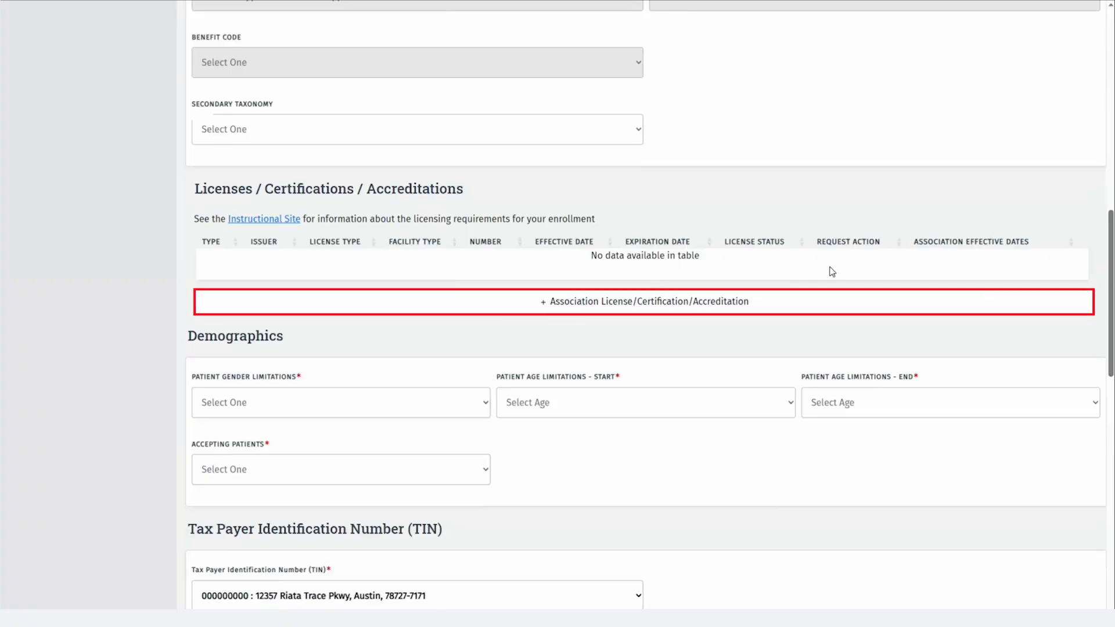
click(707, 311)
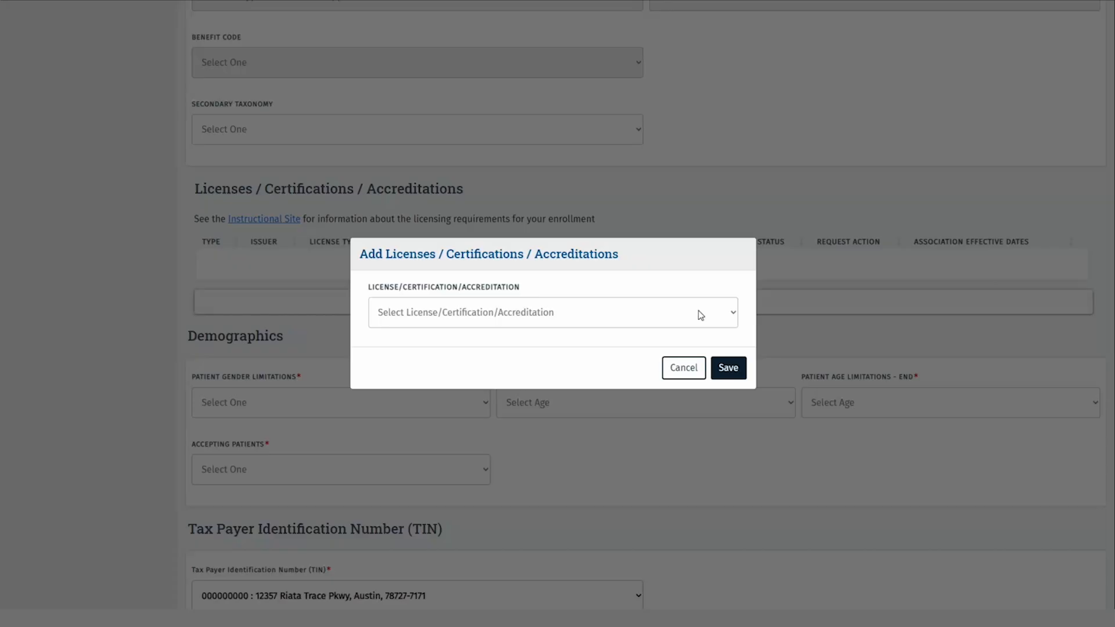
click(730, 314)
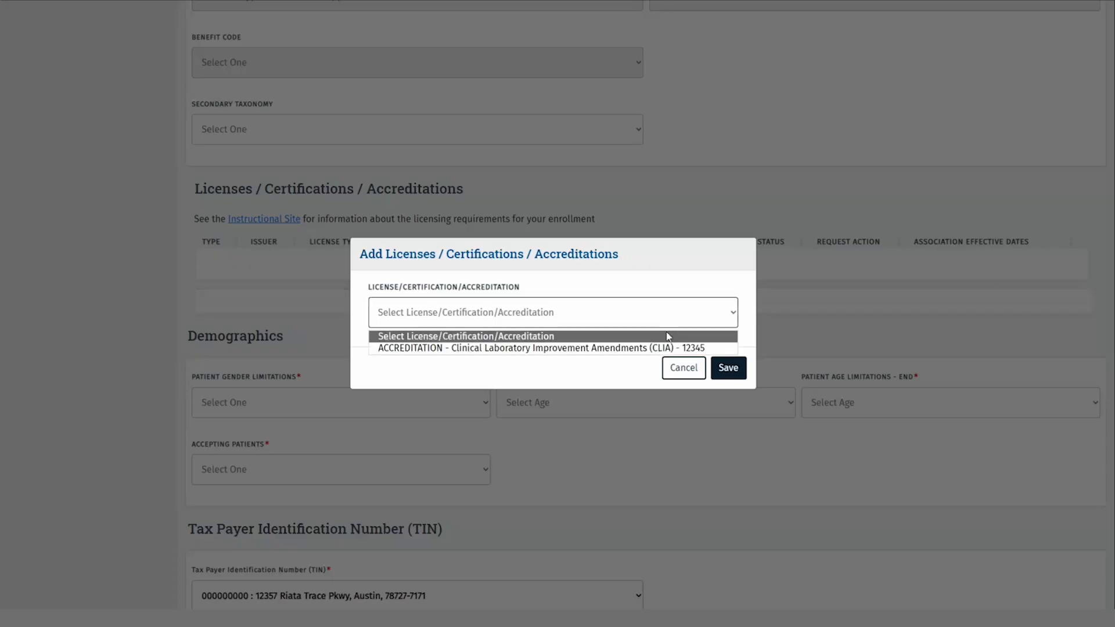
click(644, 348)
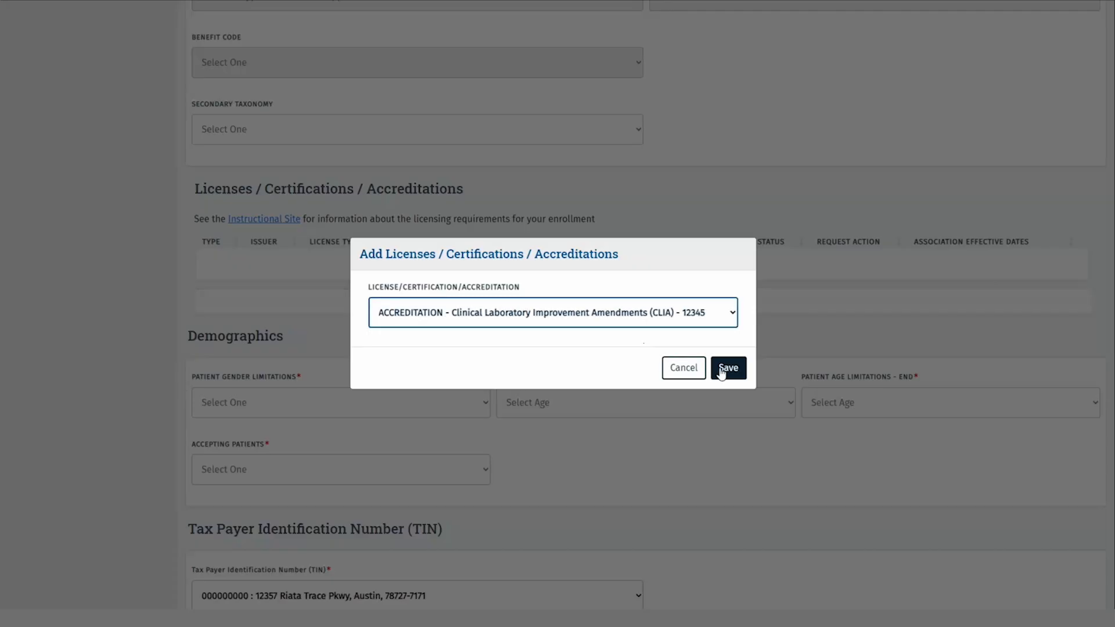
click(721, 370)
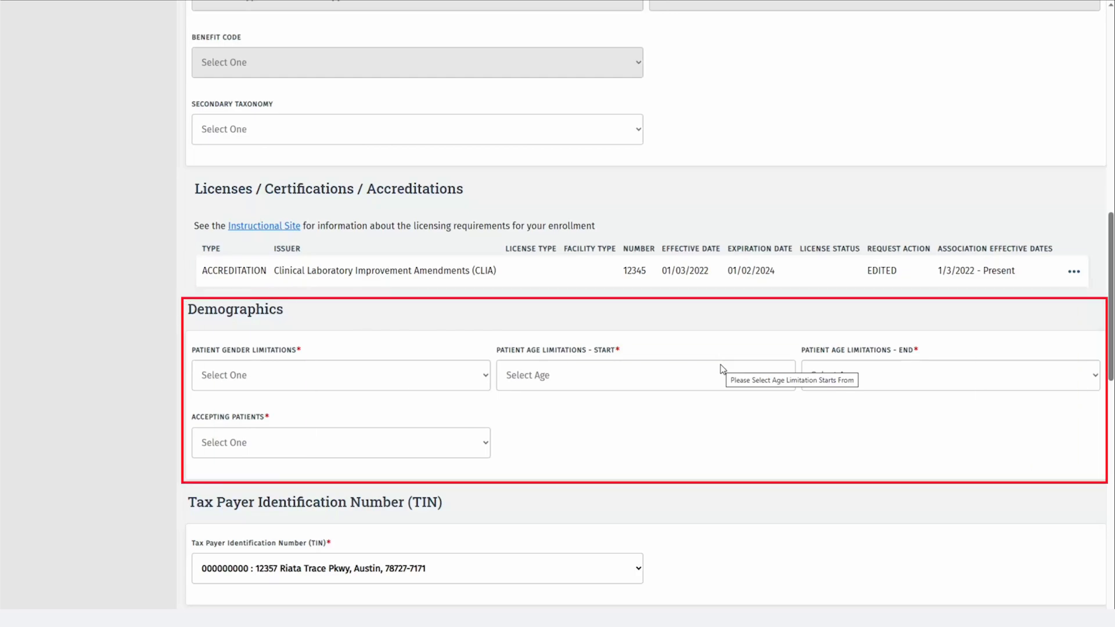
Set Gender to All, Age Start 0, Age End 18, Accepting New Patients, keeping the existing TIN.
click(488, 375)
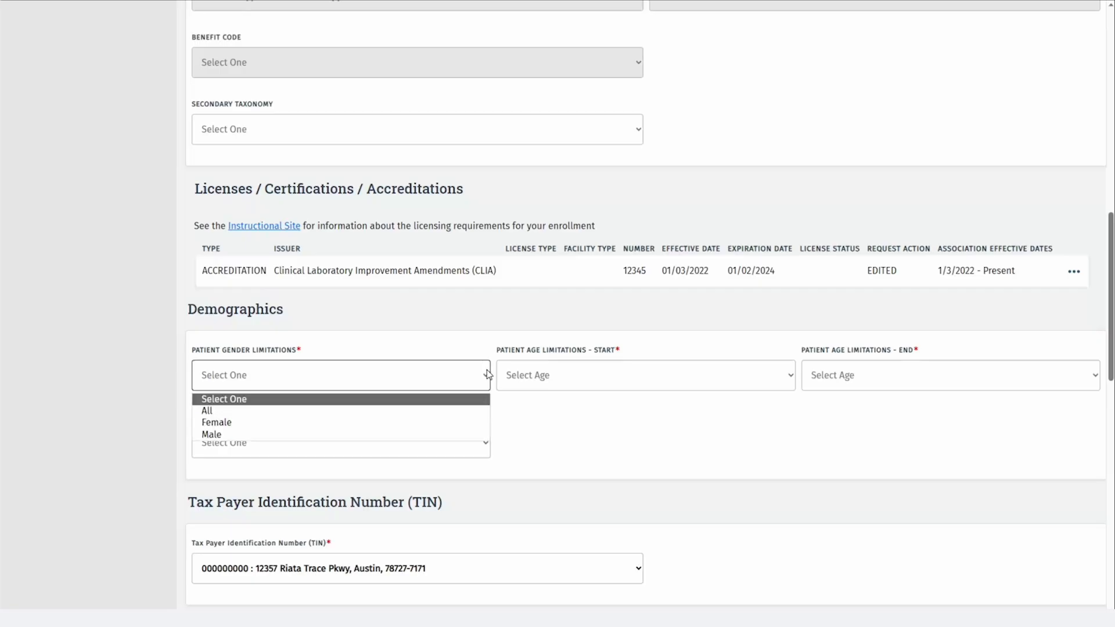
click(405, 410)
scroll(560, 416, down, 3)
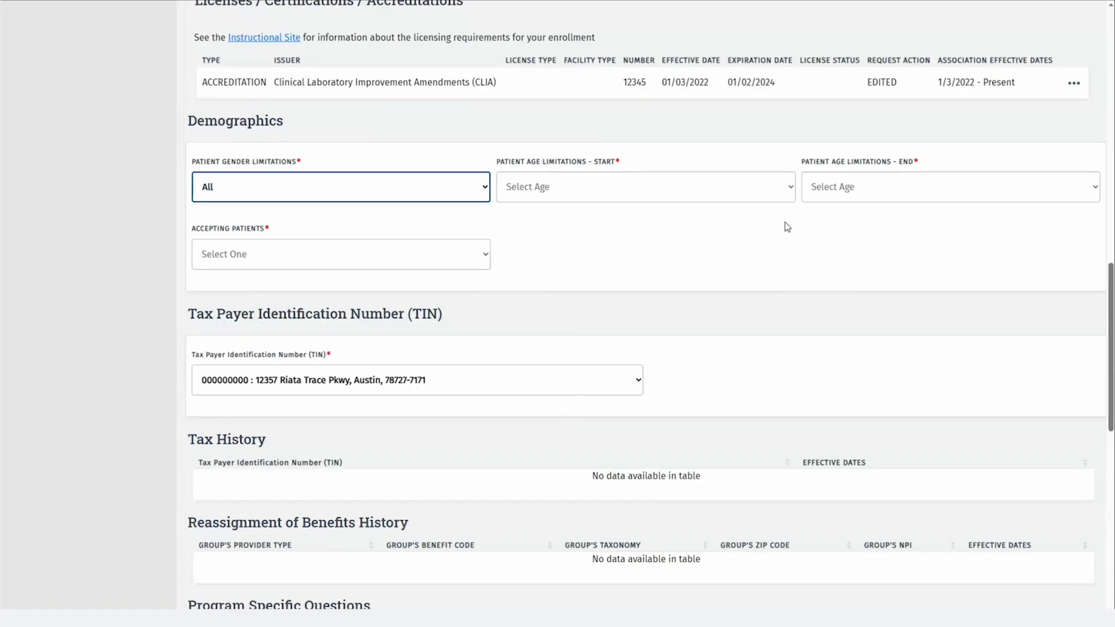
click(791, 189)
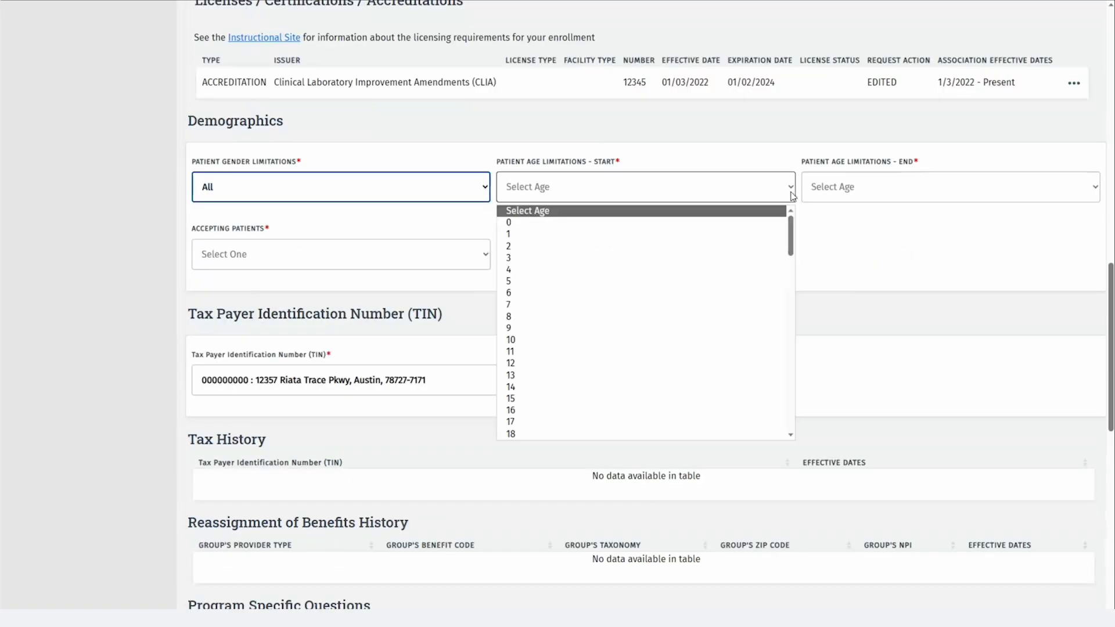
click(721, 223)
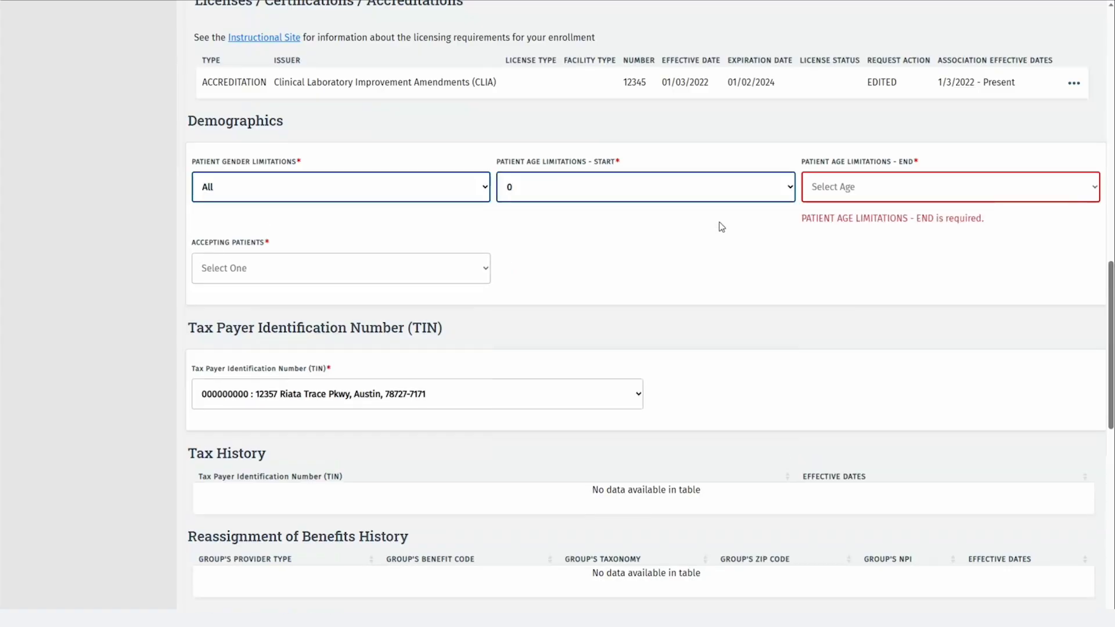
click(834, 196)
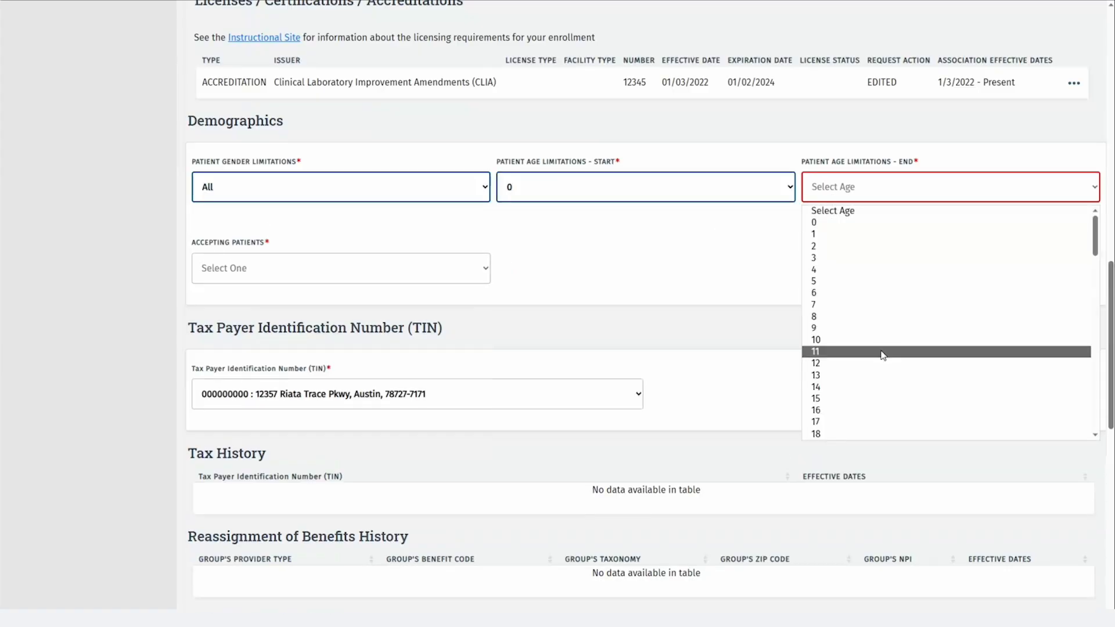
click(882, 434)
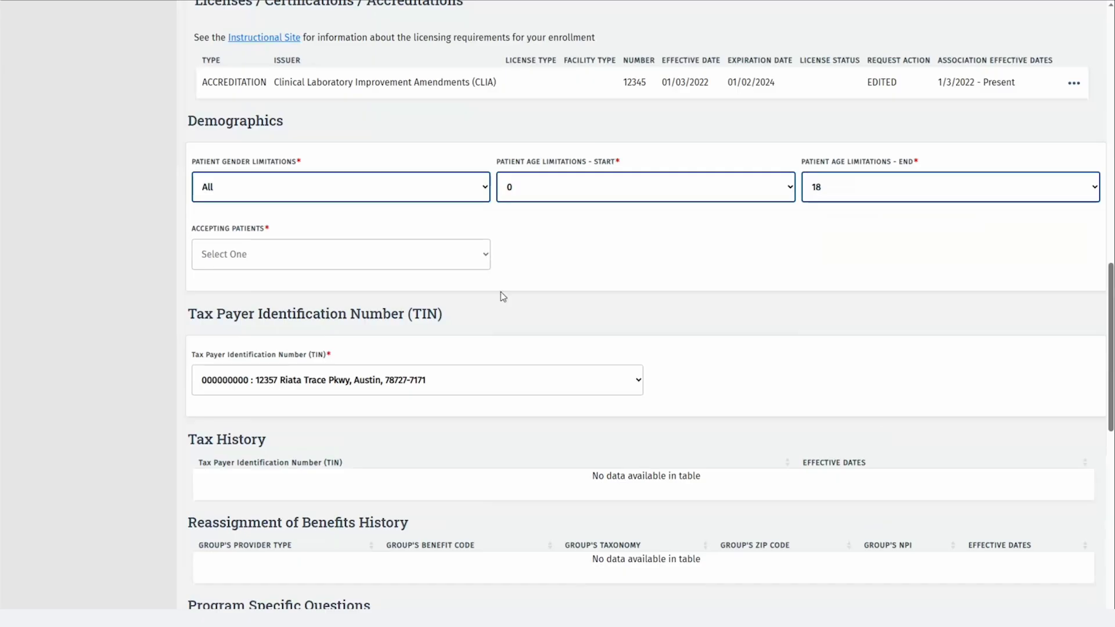
click(456, 259)
click(342, 324)
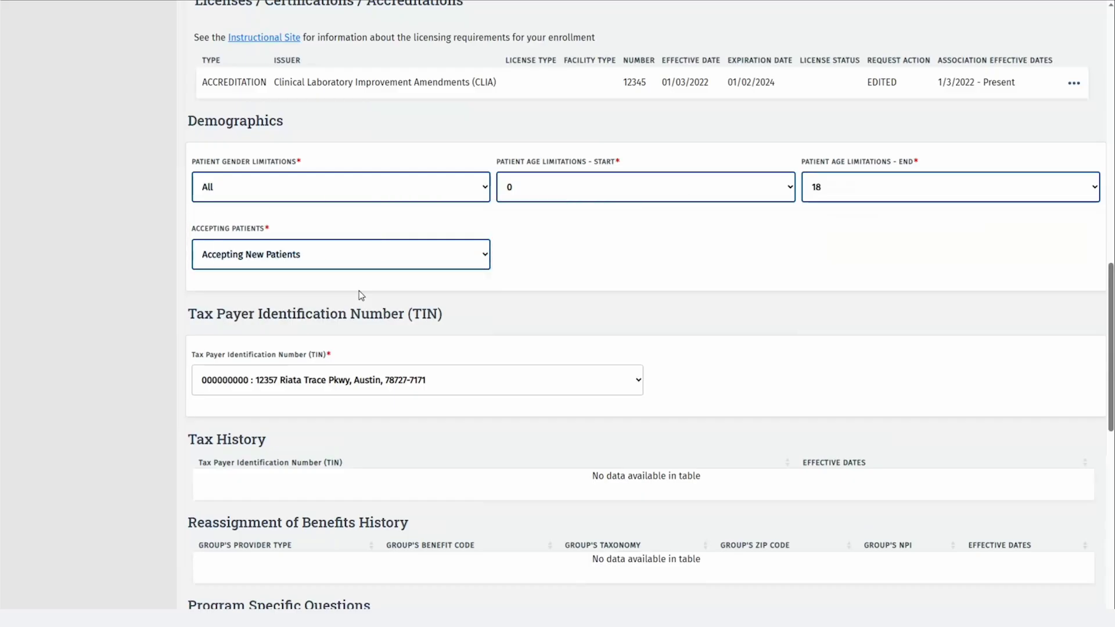
click(639, 378)
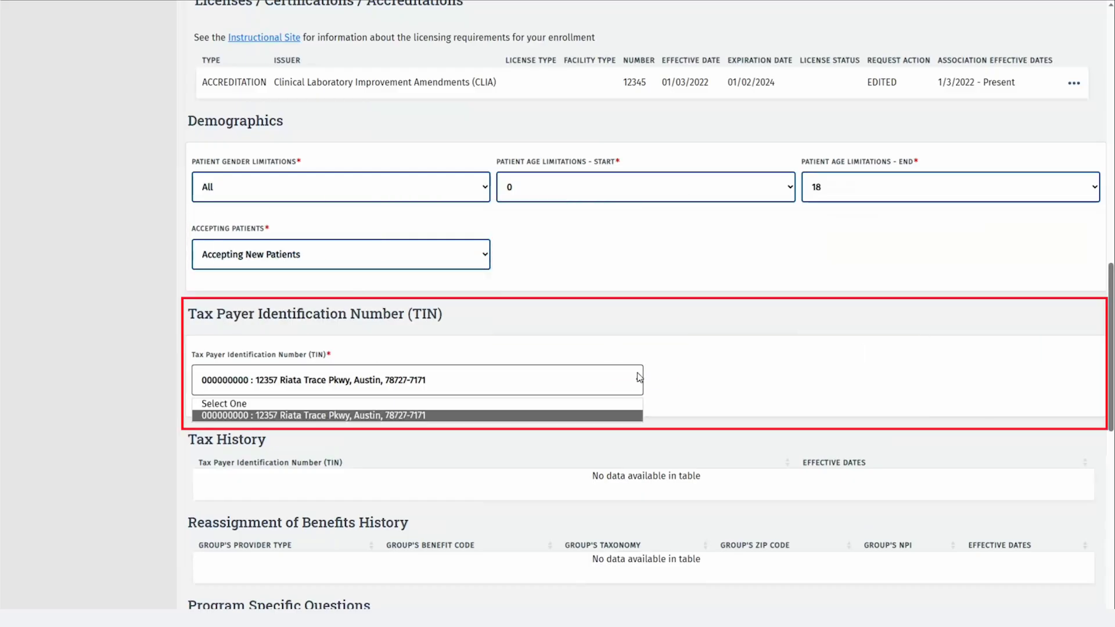
click(639, 378)
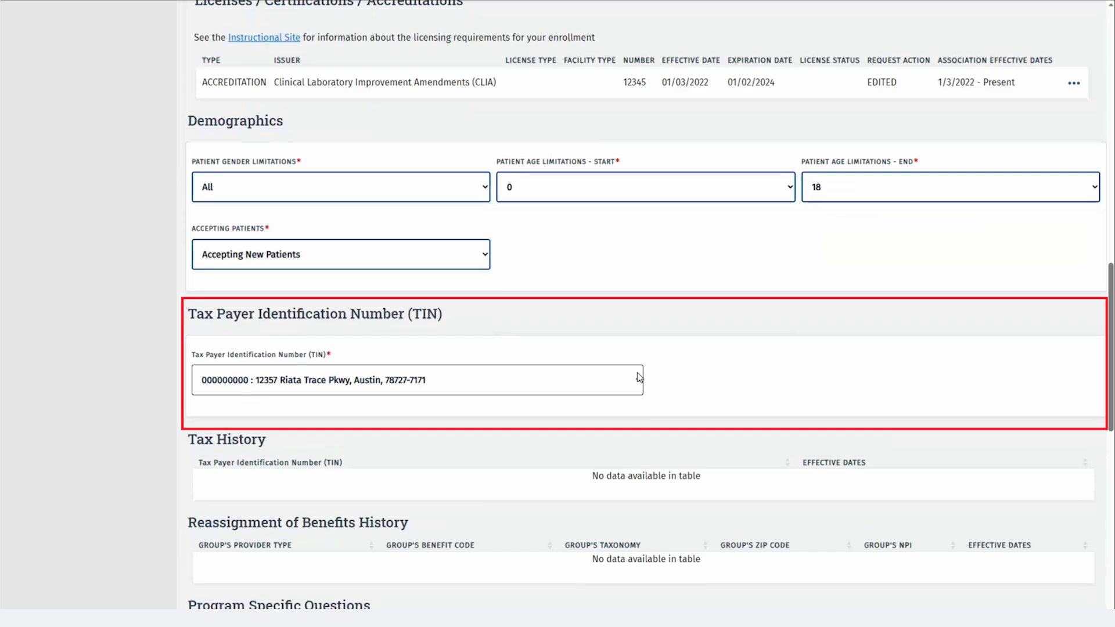
Try No on the Medicare certification question with waiver reason 'reason for waiver', then restore Yes.
scroll(639, 378, down, 5)
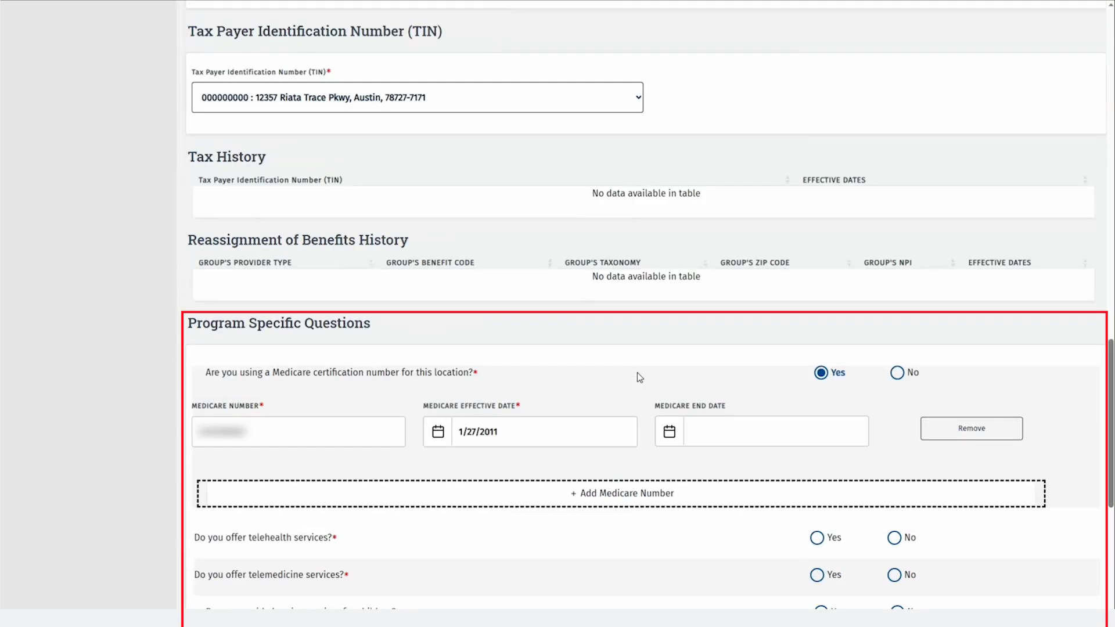
scroll(638, 373, down, 5)
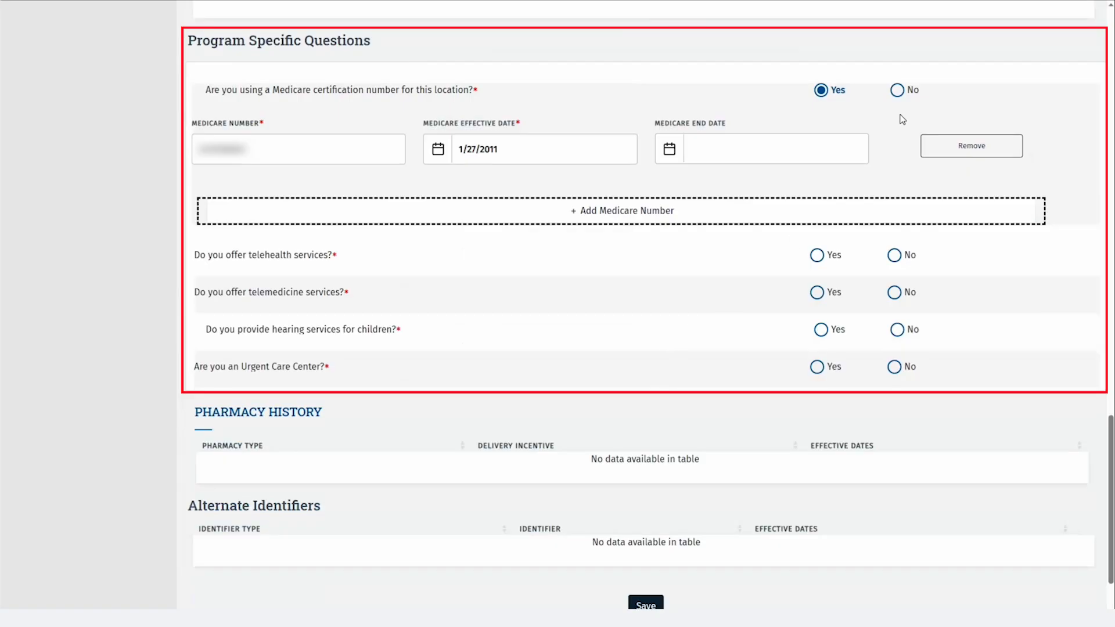
click(897, 91)
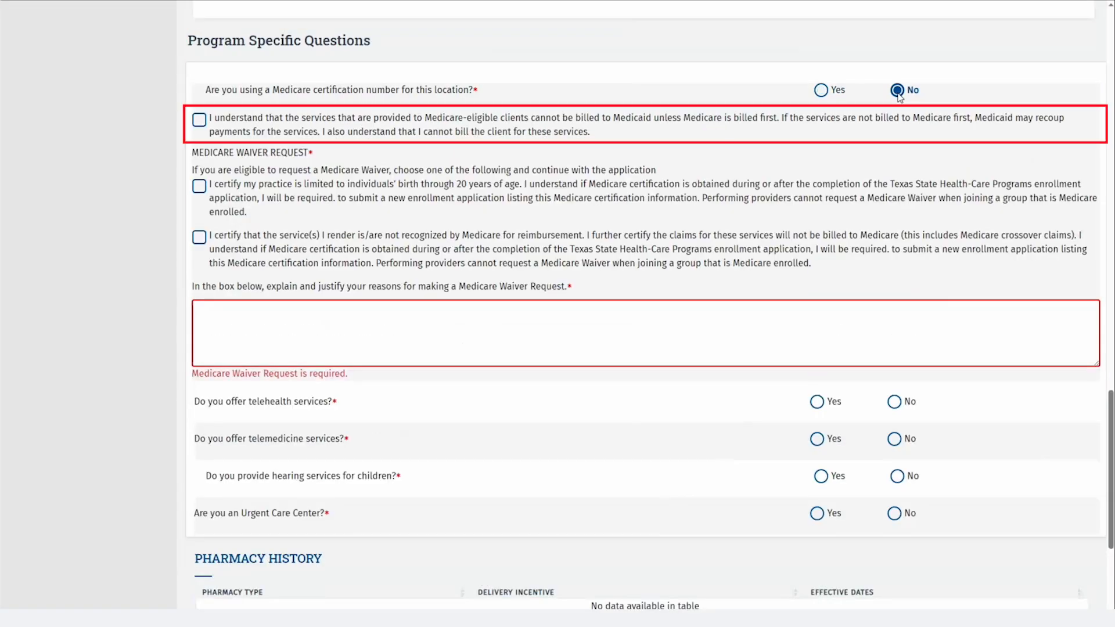
click(568, 129)
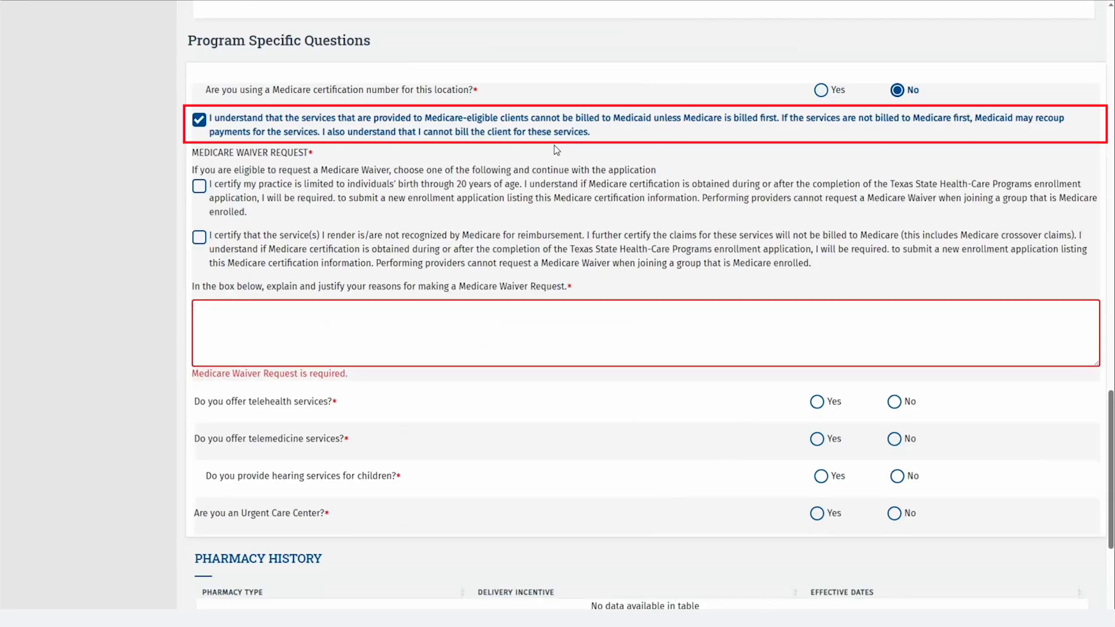
click(447, 186)
click(295, 312)
text(reason for waiver)
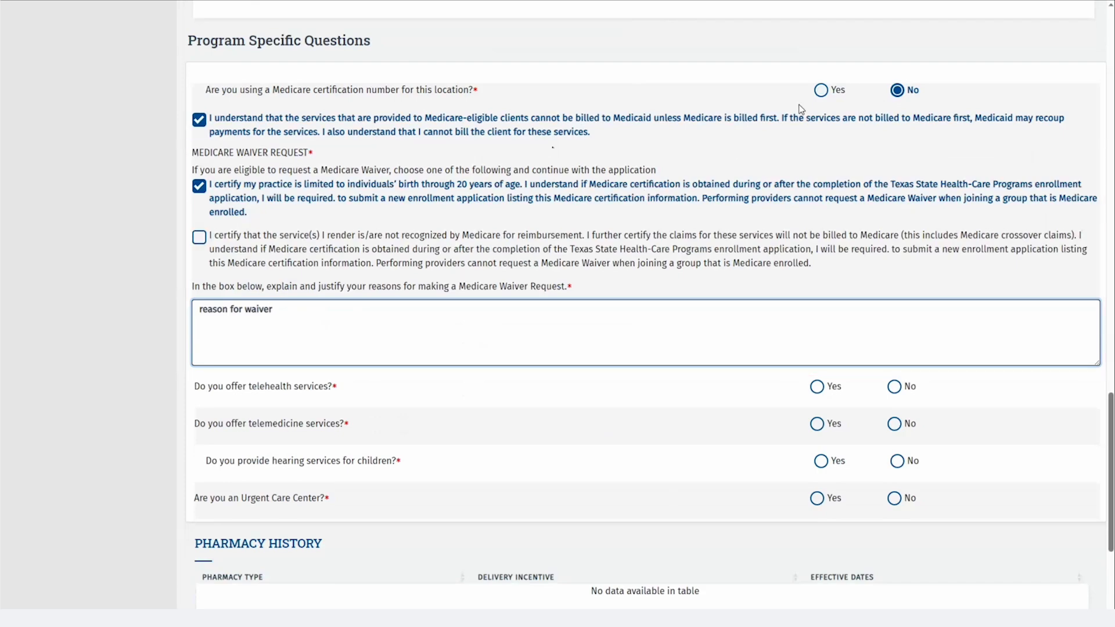
click(821, 91)
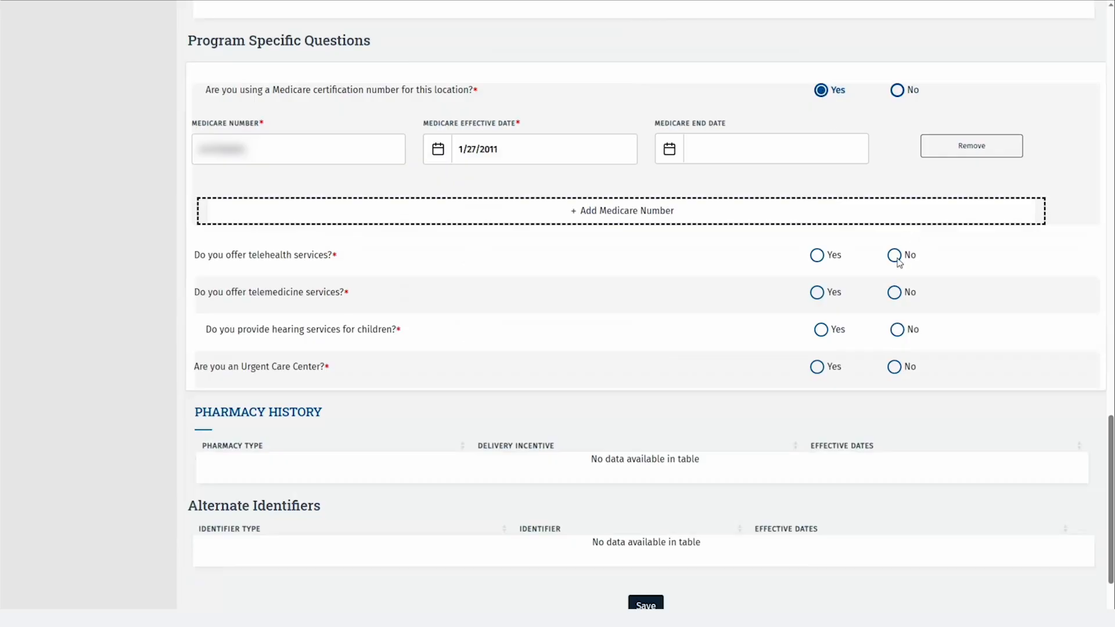
Answer No to the telehealth and telemedicine services questions.
scroll(898, 267, up, 2)
scroll(897, 267, down, 4)
click(895, 161)
click(894, 198)
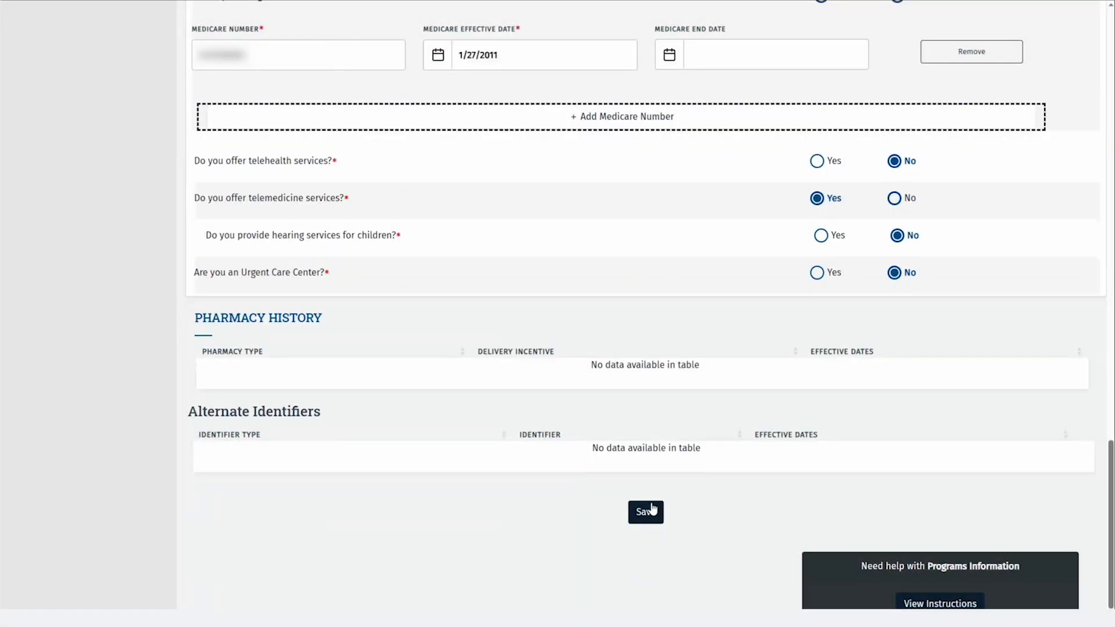
Save the Acute Care - Fee-for-Service participation edits and return to the programs and services list.
click(652, 510)
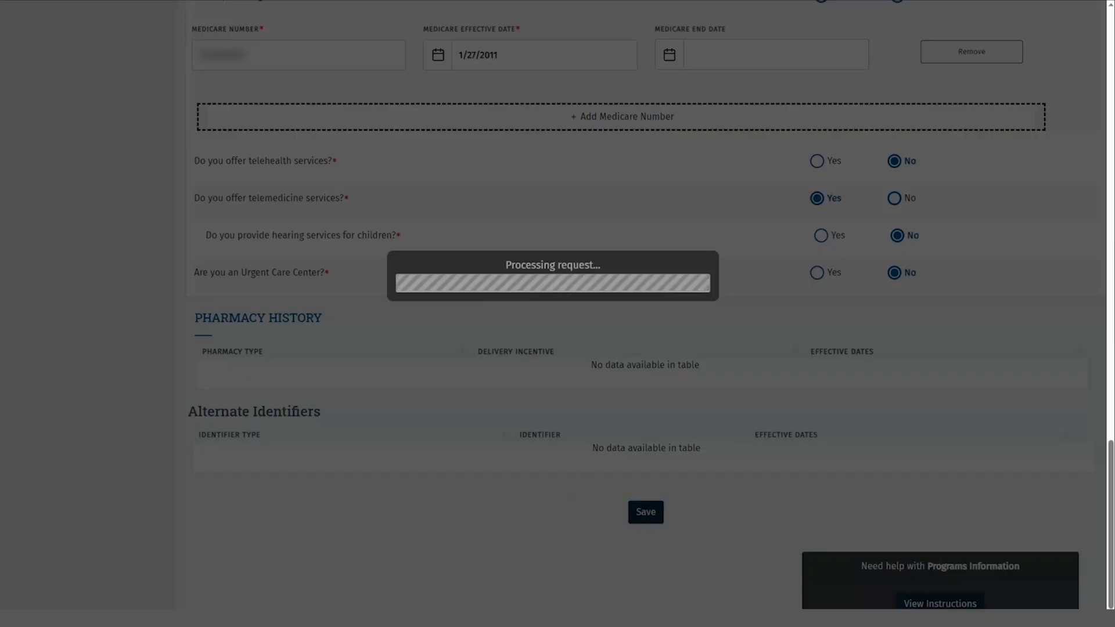
scroll(138, 315, up, 8)
scroll(138, 315, up, 15)
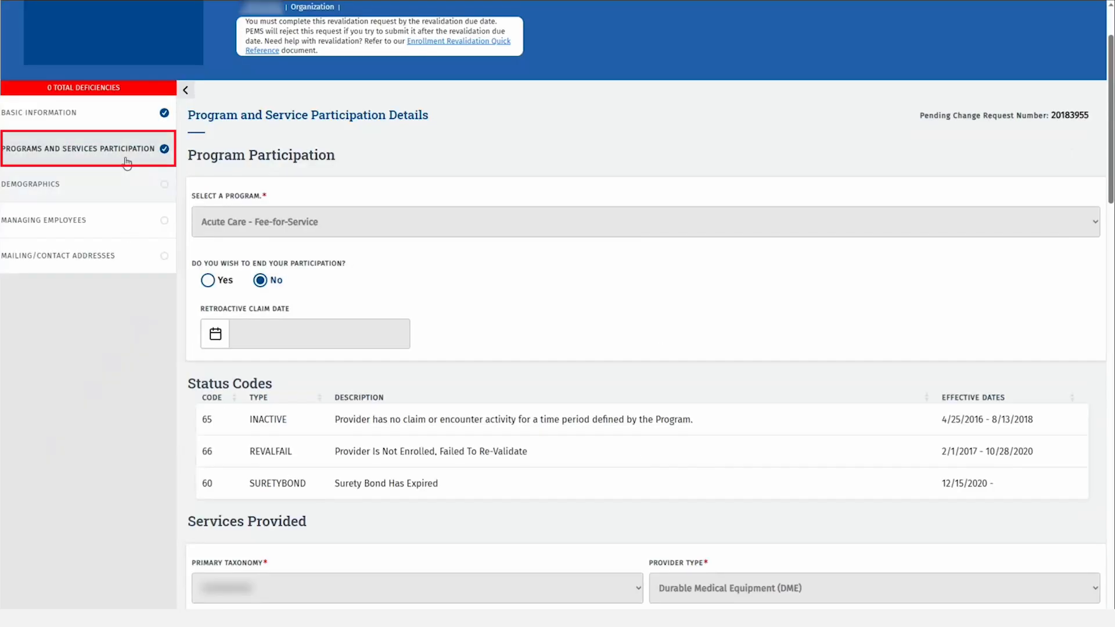
click(128, 161)
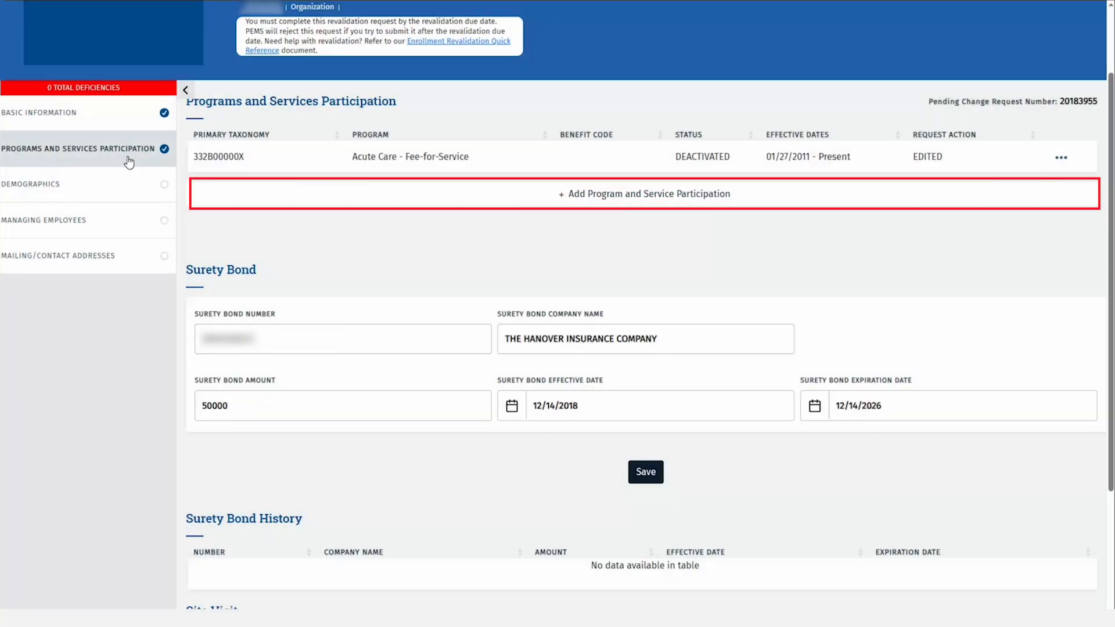
Start a Long Term Care Services participation: taxonomy 332B00000X, provider type CLASS, specialty Case Management Agency.
click(756, 202)
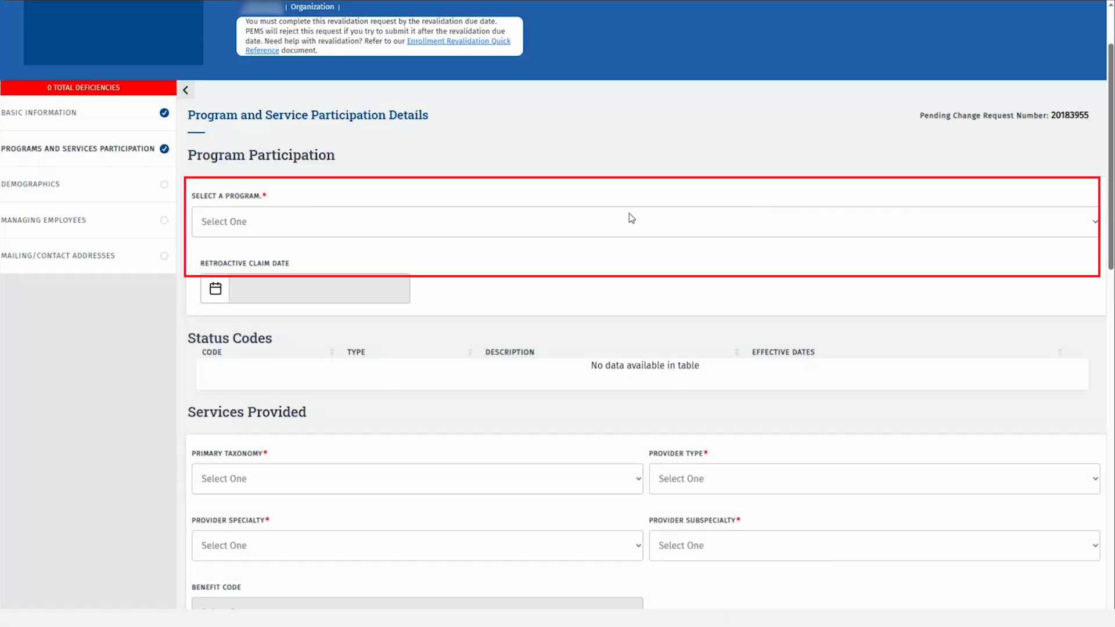
click(629, 214)
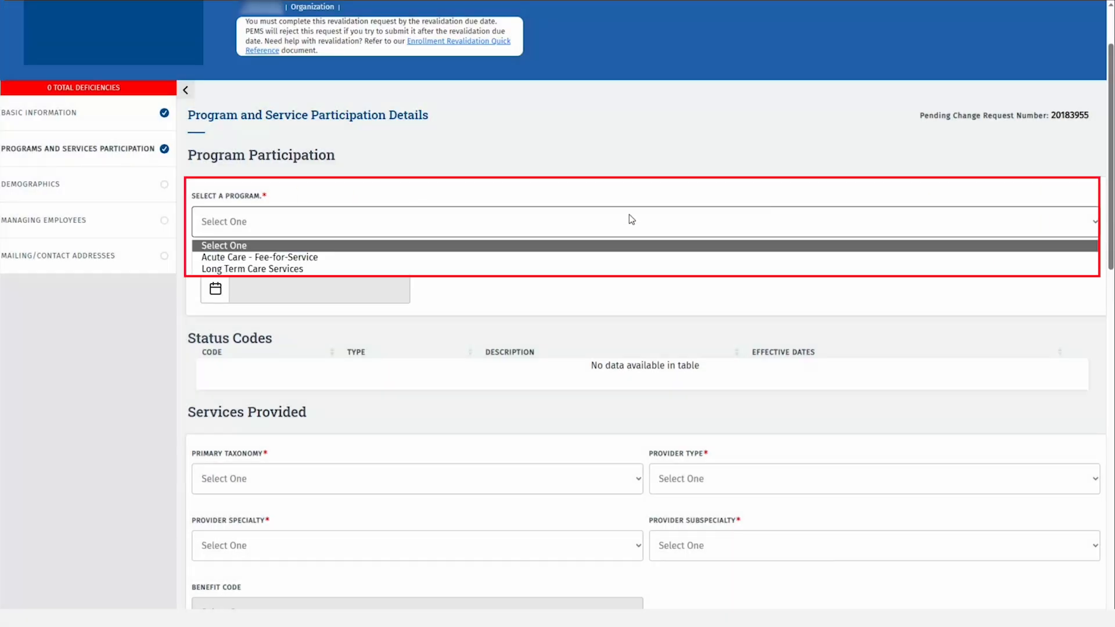
click(313, 269)
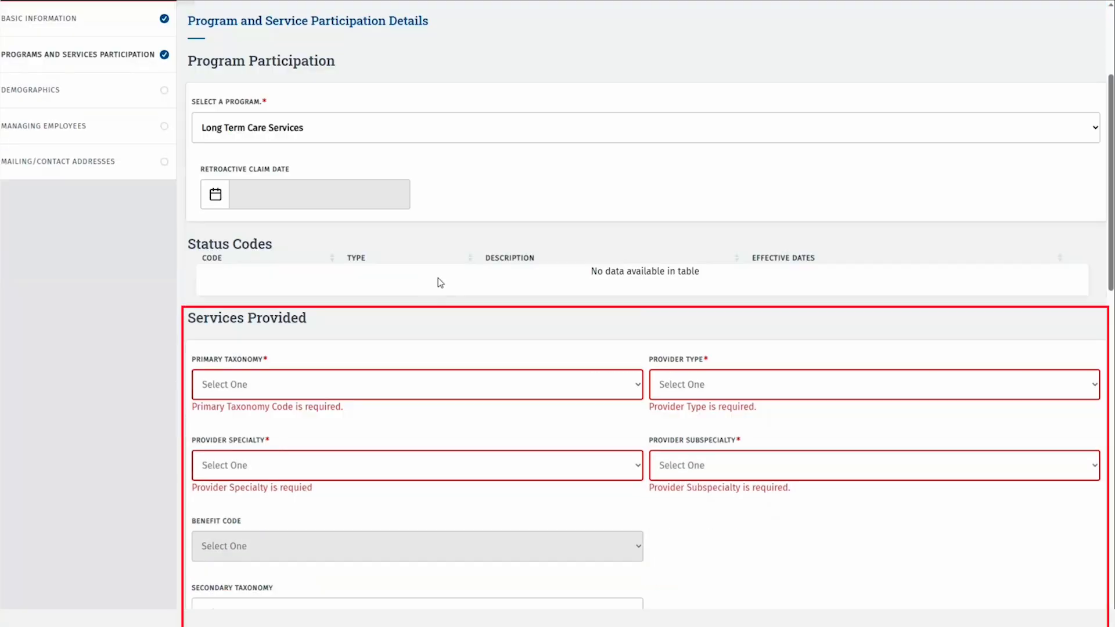
scroll(440, 283, down, 2)
click(446, 285)
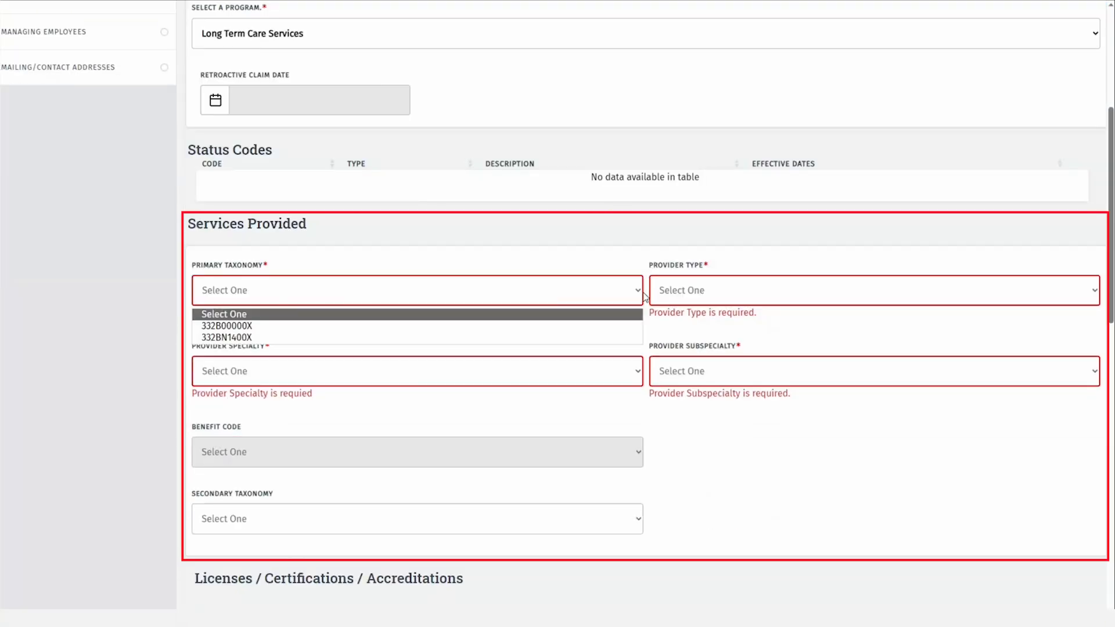
click(342, 325)
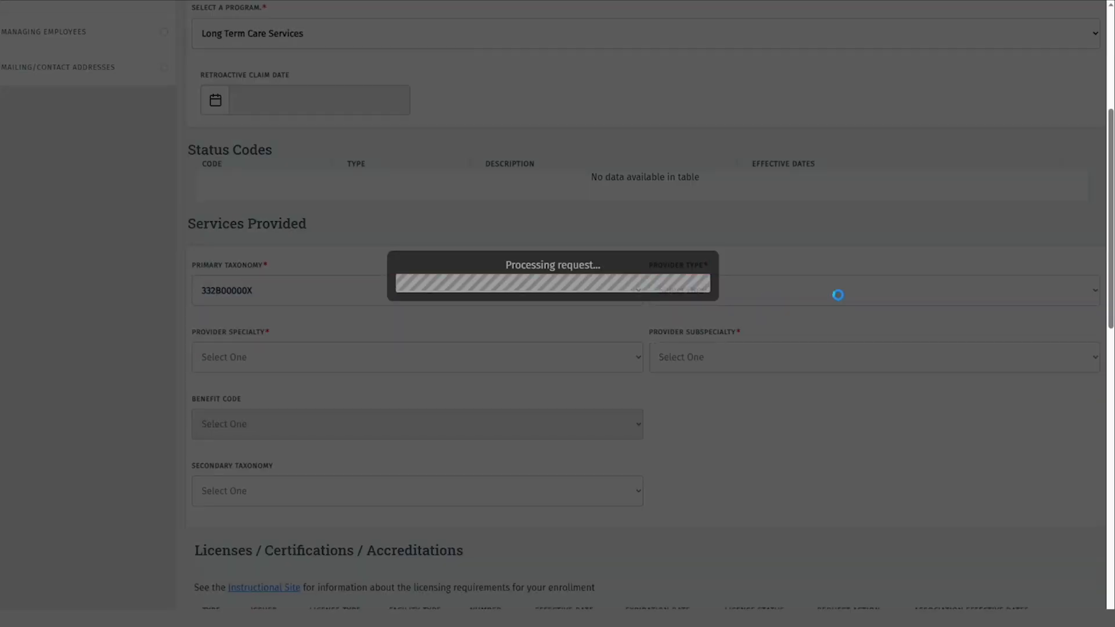
click(858, 290)
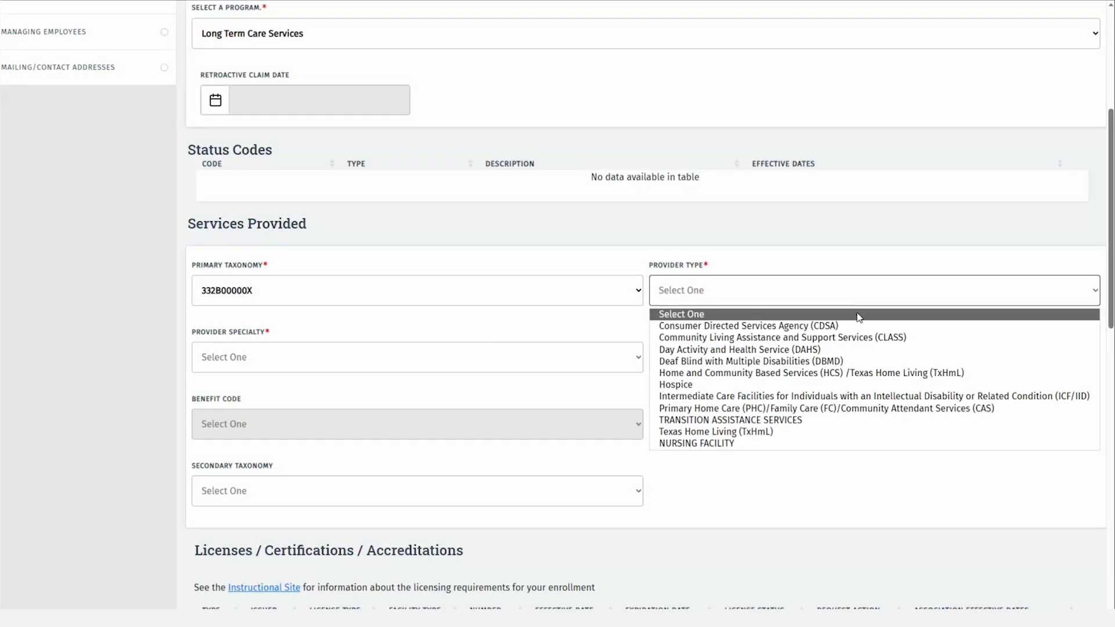
click(857, 338)
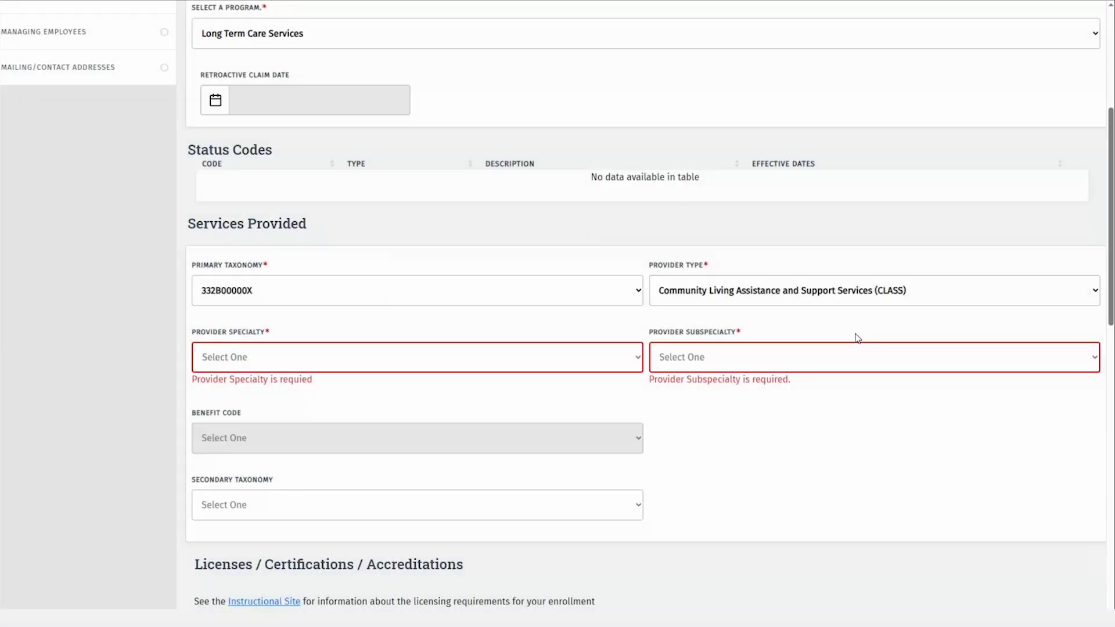
click(625, 357)
click(604, 391)
Set patient Gender to All, Age Start 0, Age End 18, and Accepting New Patients.
scroll(818, 392, down, 7)
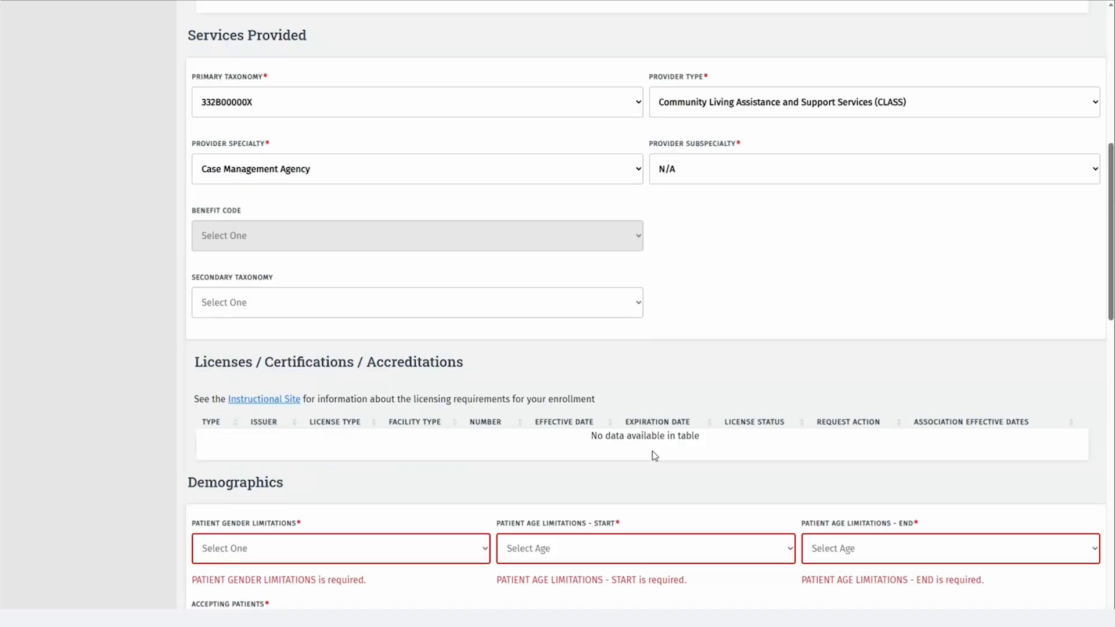
click(456, 360)
click(453, 397)
click(548, 360)
click(552, 396)
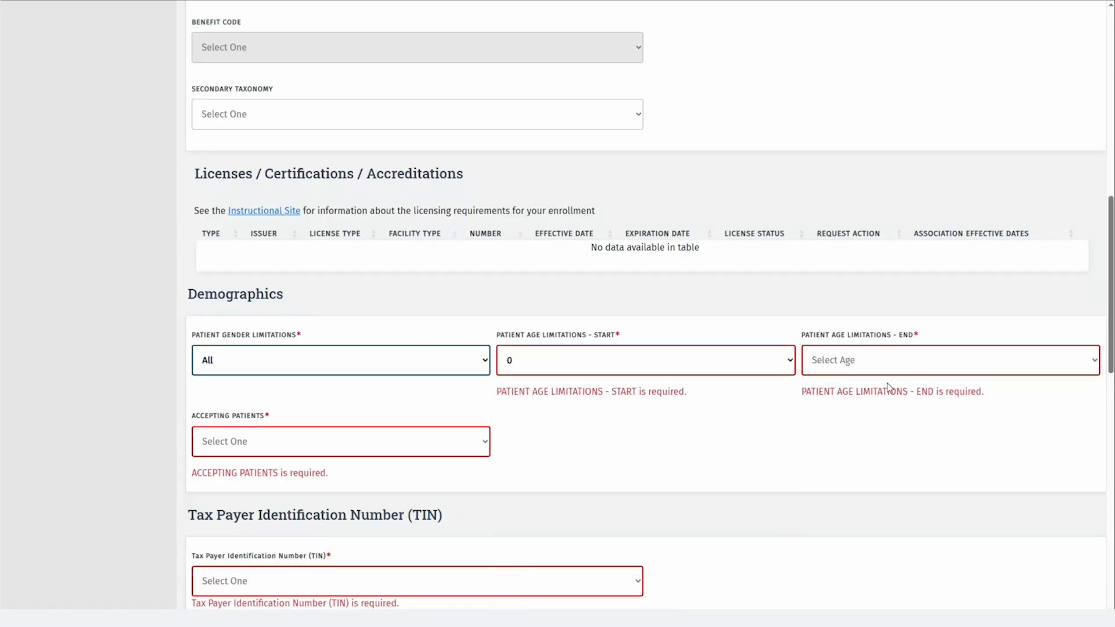
click(951, 360)
click(825, 607)
click(341, 441)
click(249, 495)
Mark training Not Applicable and answer No to telehealth, telemedicine, children's hearing and urgent care questions.
scroll(512, 301, down, 5)
scroll(511, 301, down, 5)
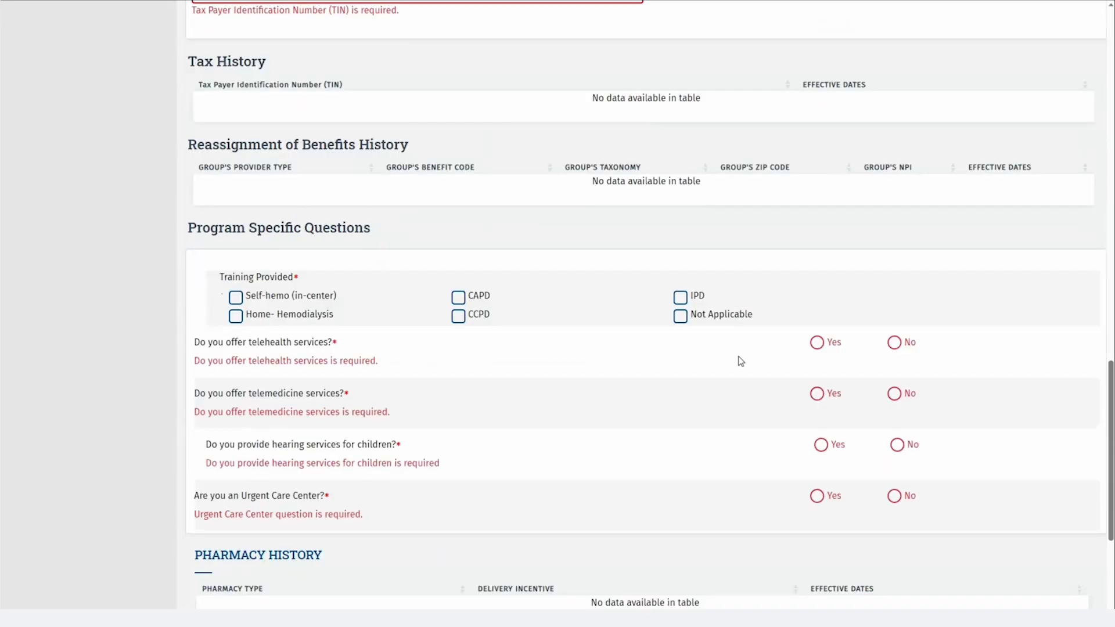
click(680, 304)
click(894, 331)
click(894, 383)
click(897, 434)
click(894, 485)
scroll(838, 477, down, 4)
Save the new Long Term Care participation and return to the programs and services list.
click(645, 484)
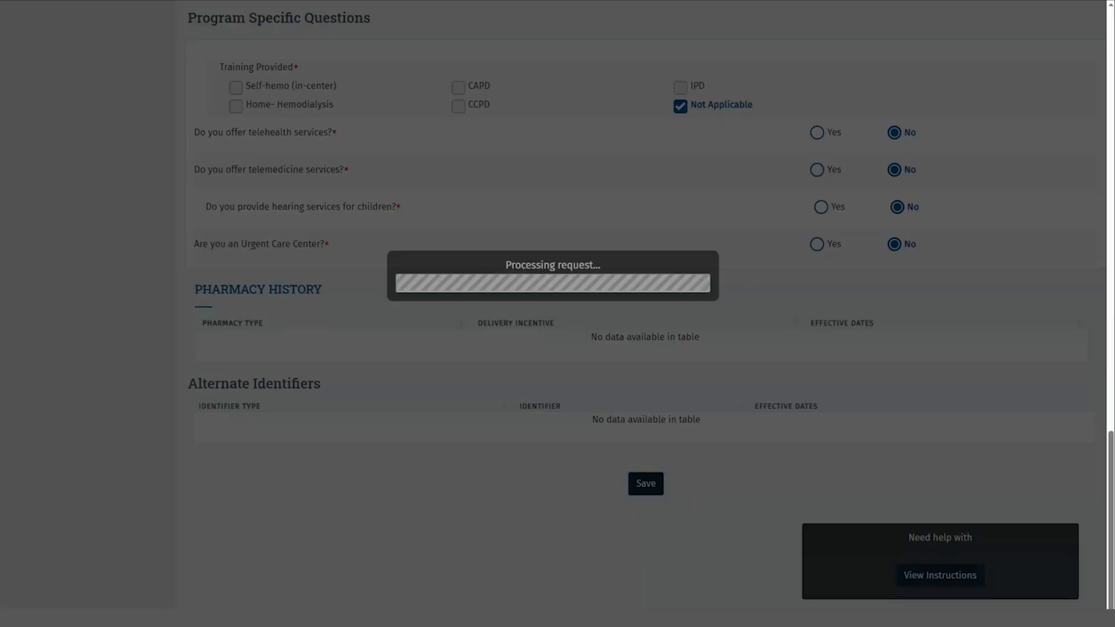
scroll(156, 163, up, 15)
scroll(155, 163, up, 6)
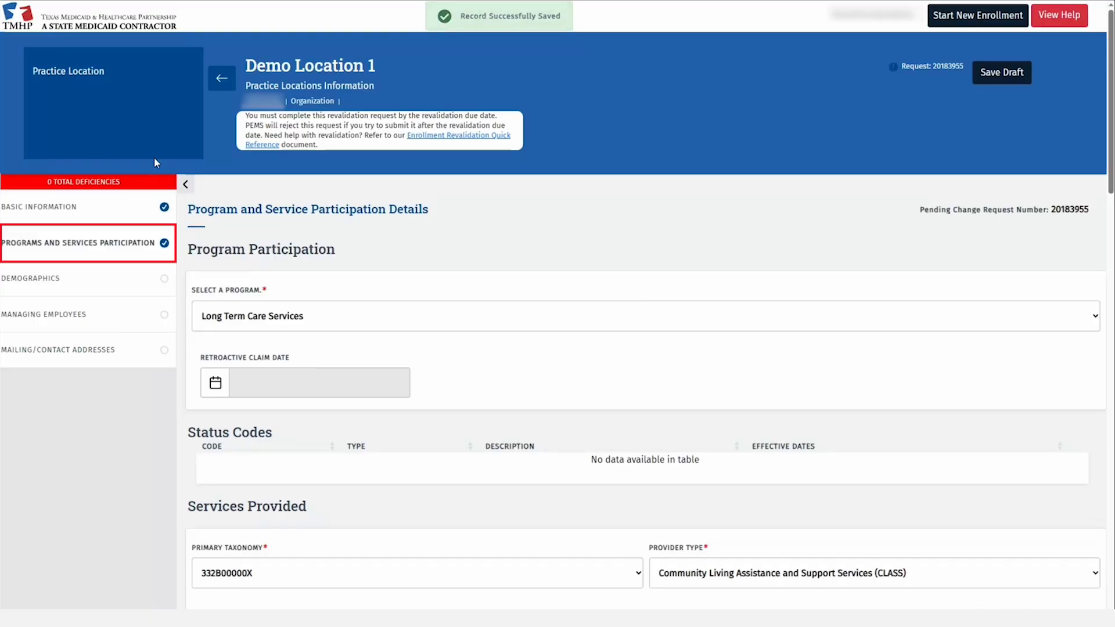
click(126, 242)
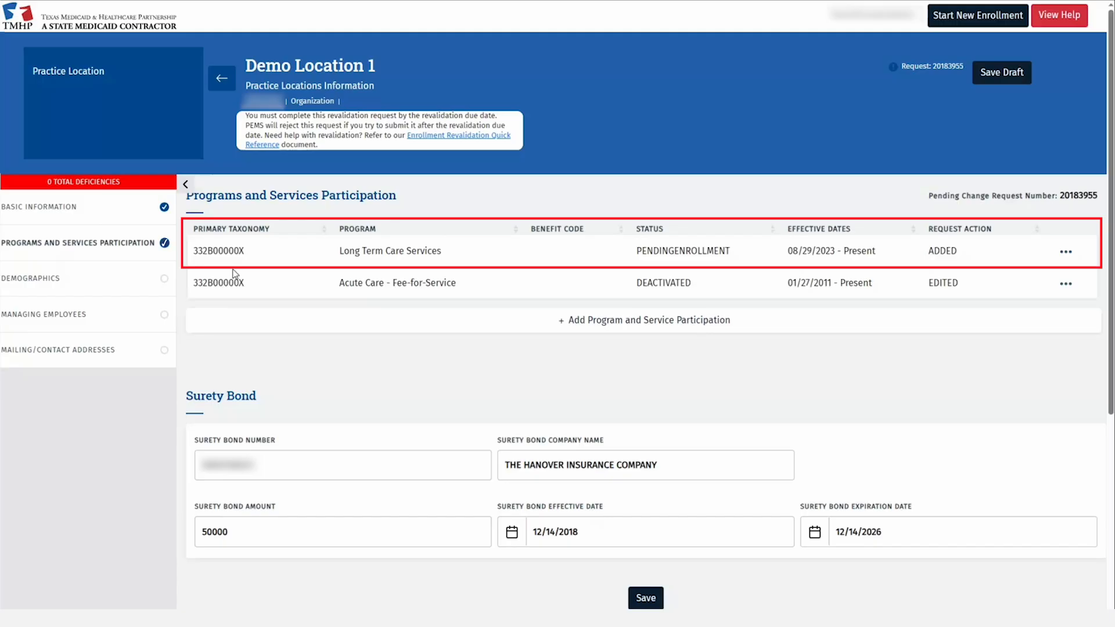
In Demographics, add Client Default and Travis as counties served and Spanish as a language.
click(141, 279)
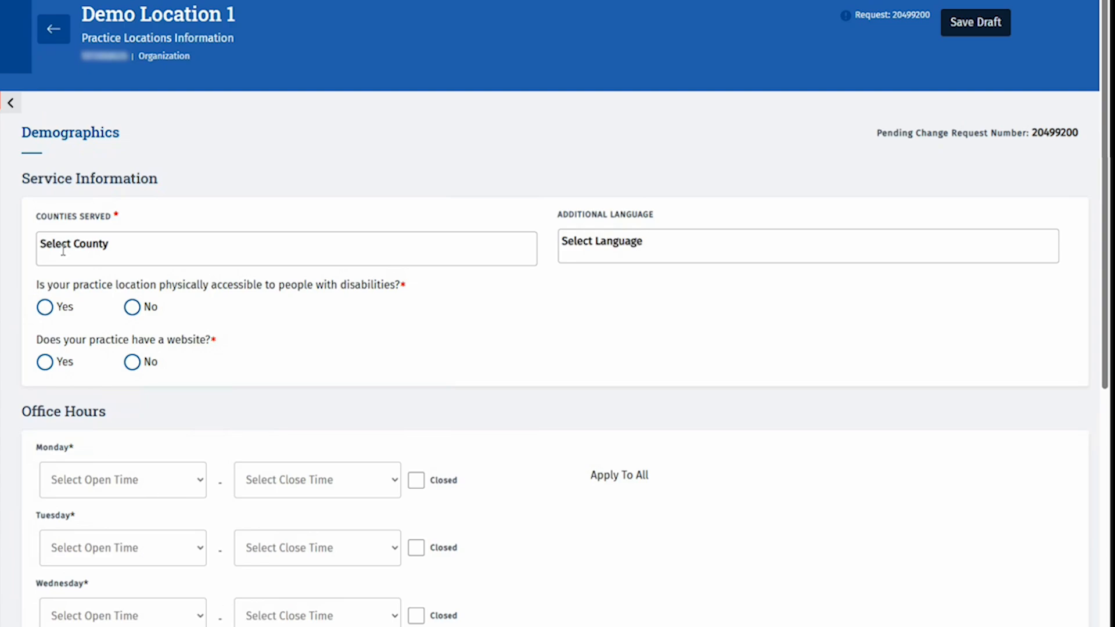
click(182, 253)
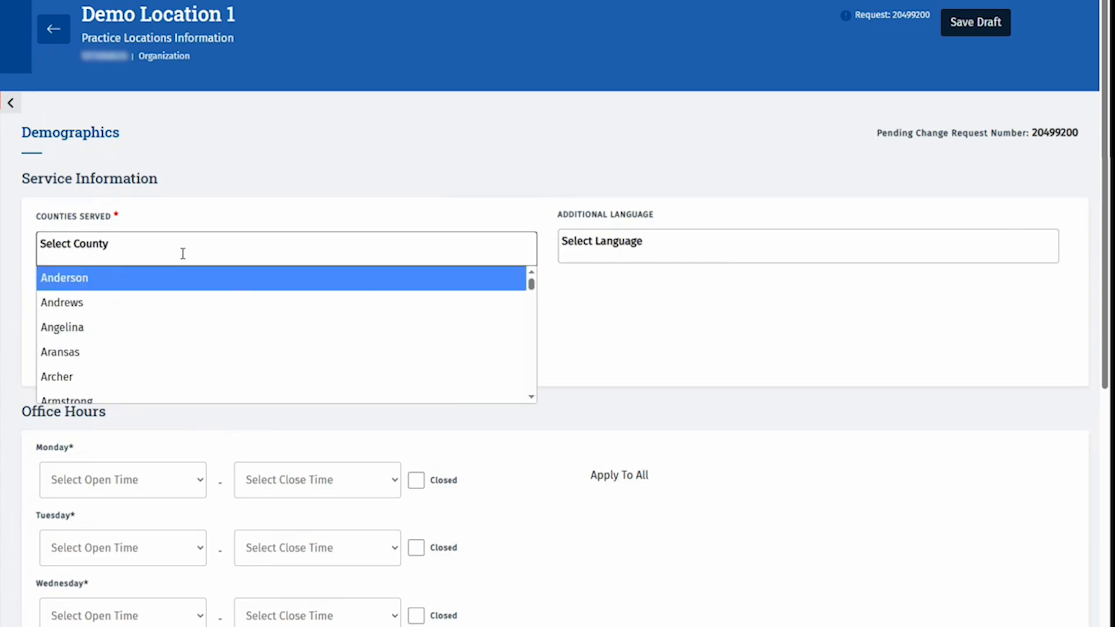
text(vl)
key(BackSpace)
key(BackSpace)
text(clei)
key(BackSpace)
key(BackSpace)
text(i)
key(Return)
click(182, 253)
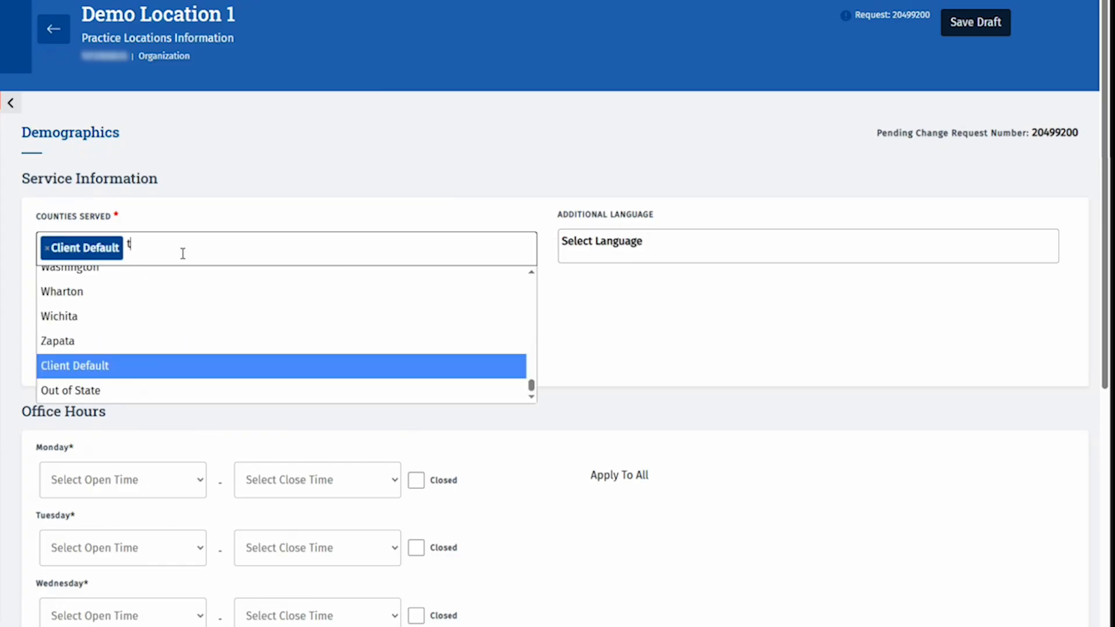
text(trav)
key(Return)
key(Tab)
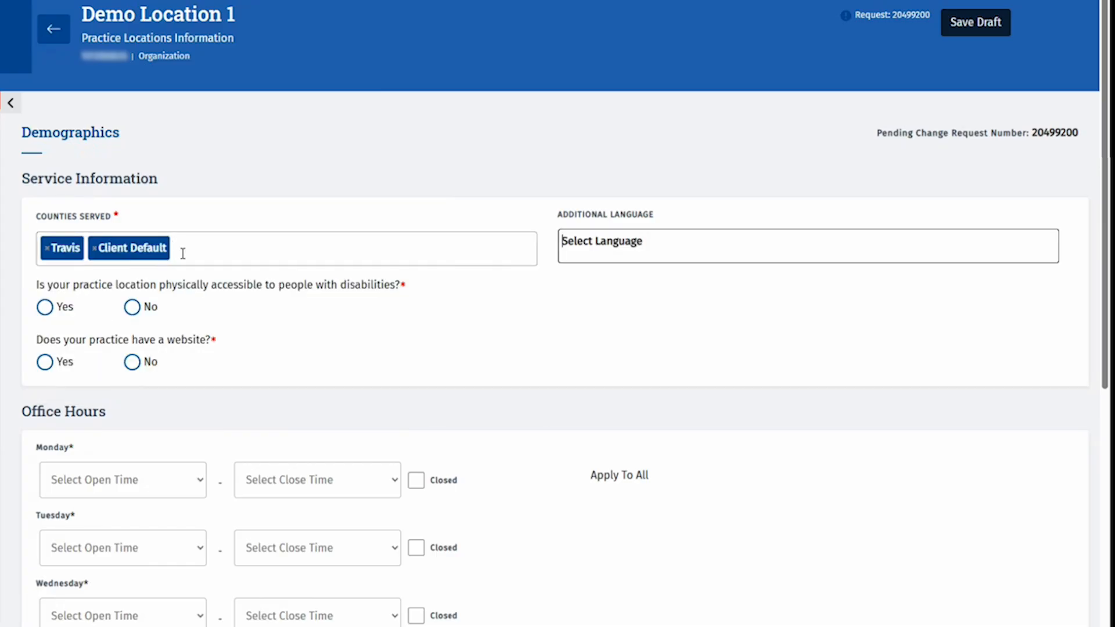
text(spa)
key(Return)
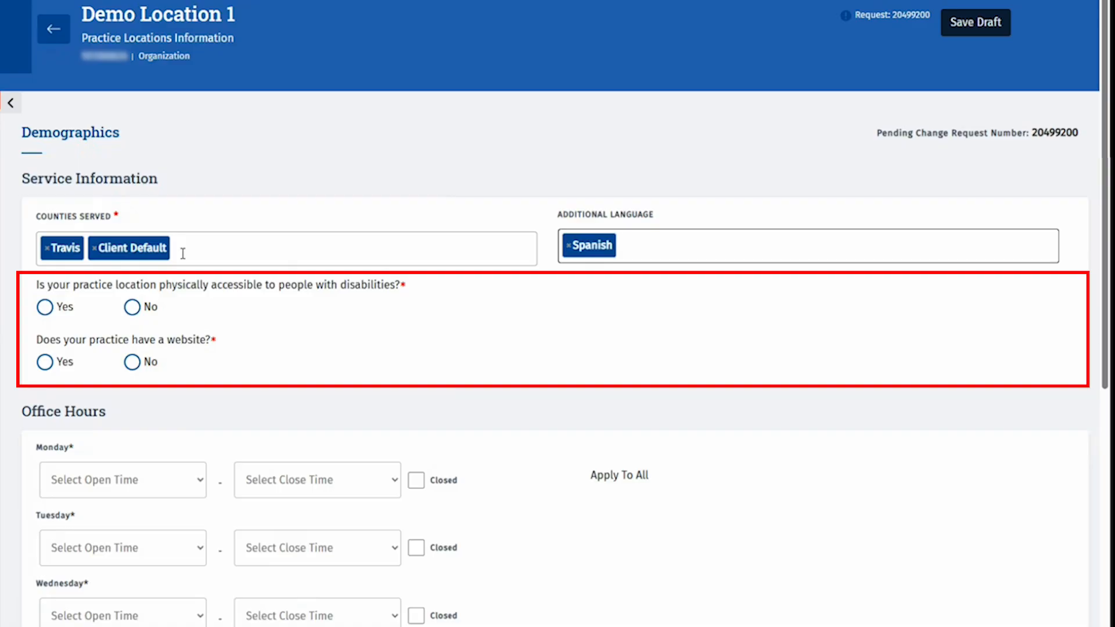
click(45, 308)
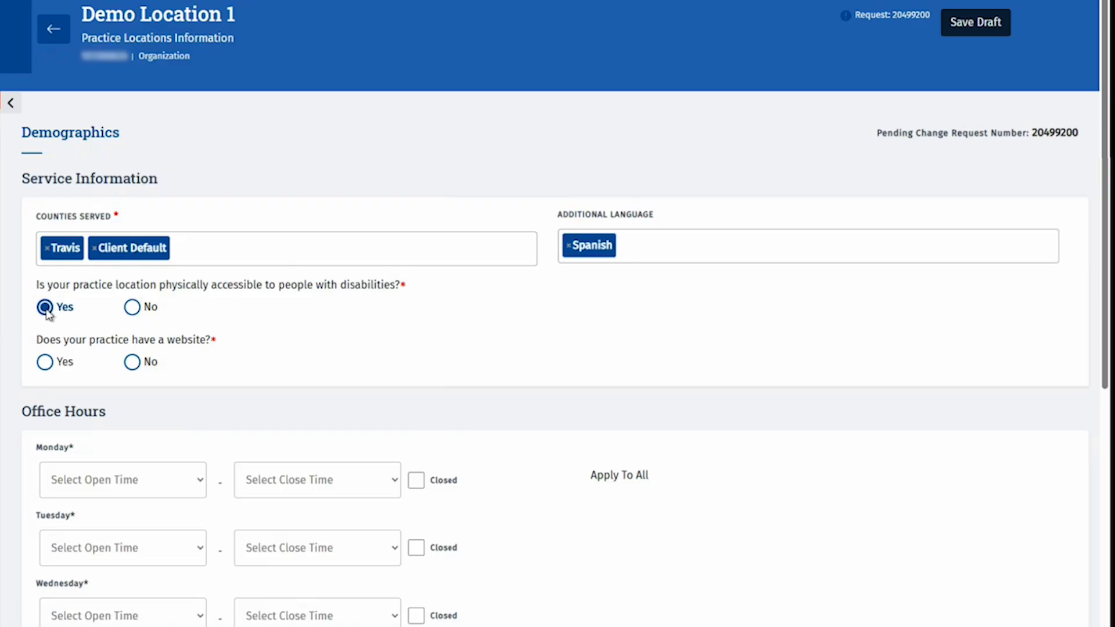
click(44, 362)
click(58, 421)
text(h)
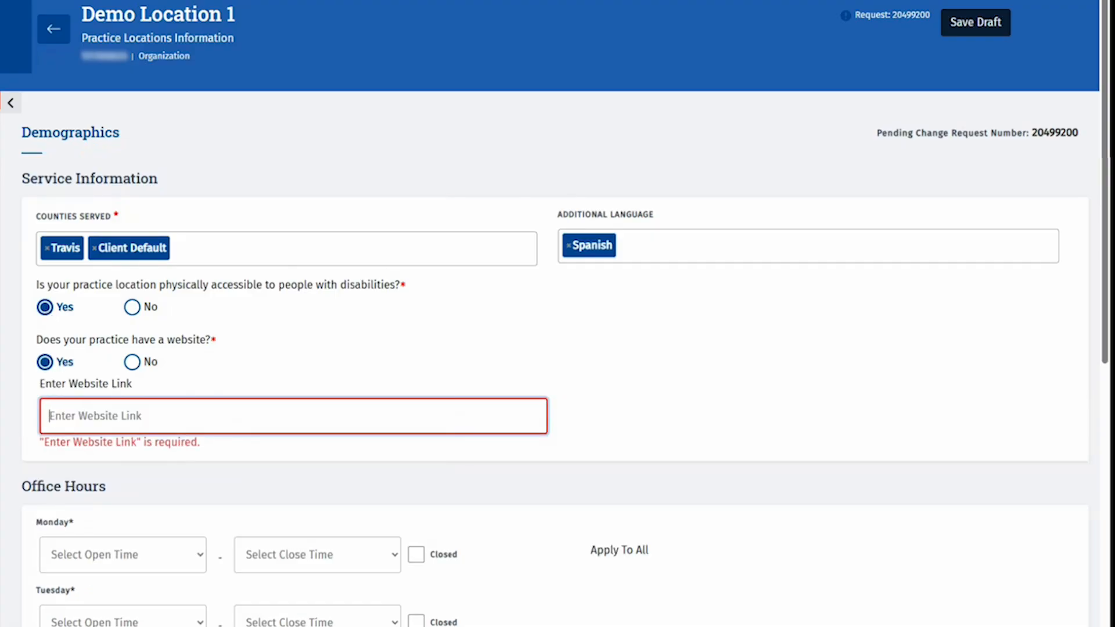
text(ttps://)
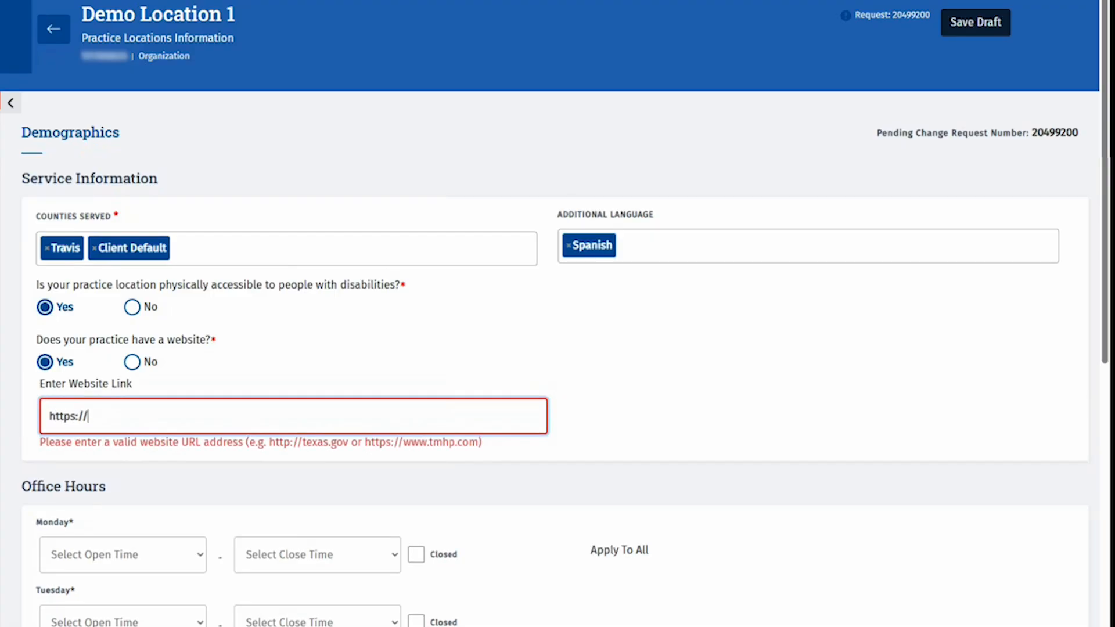
text(www.tmhp.com)
key(Tab)
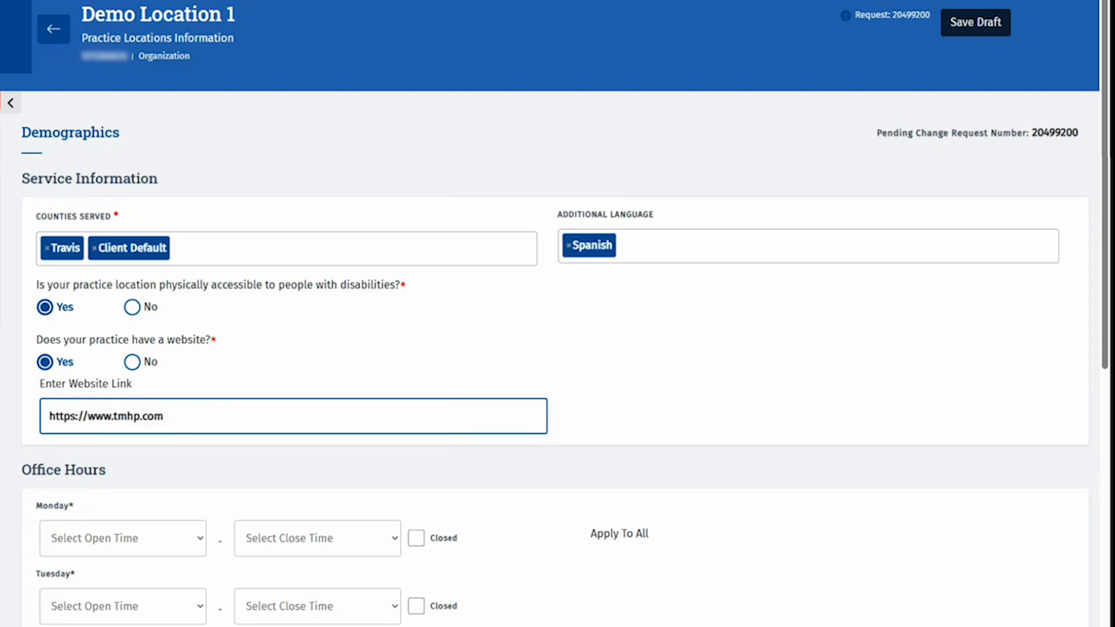
Set hours to 9:00 AM–5:00 PM for all days, closed Saturday and Sunday, and save.
scroll(85, 290, down, 5)
click(86, 278)
scroll(121, 534, down, 1)
click(121, 575)
click(302, 268)
scroll(320, 375, down, 6)
click(320, 530)
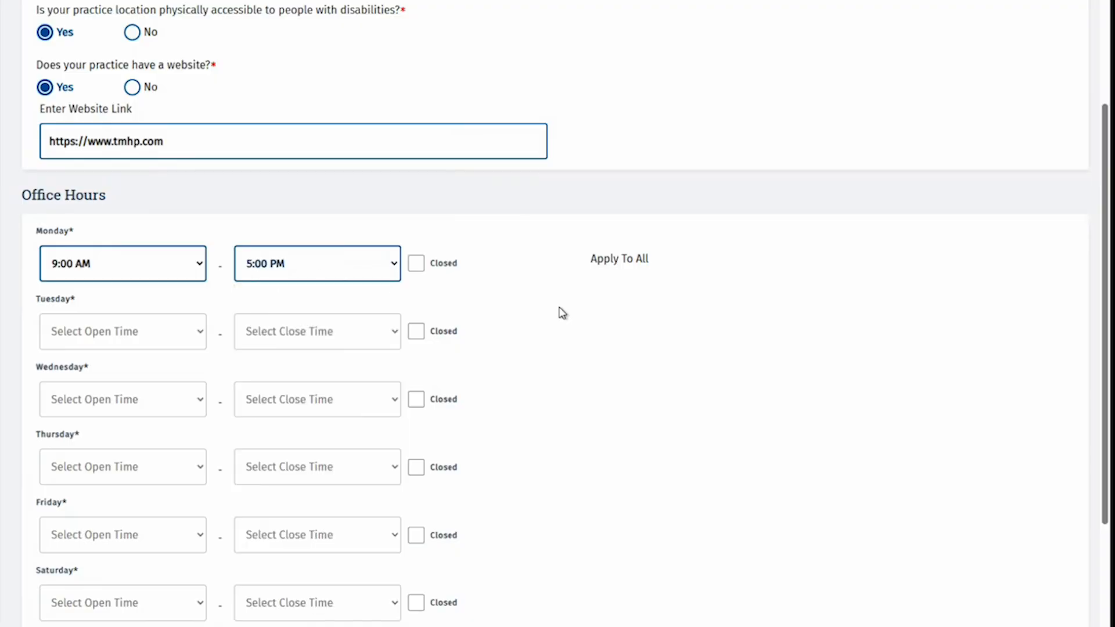
click(630, 262)
scroll(525, 349, down, 3)
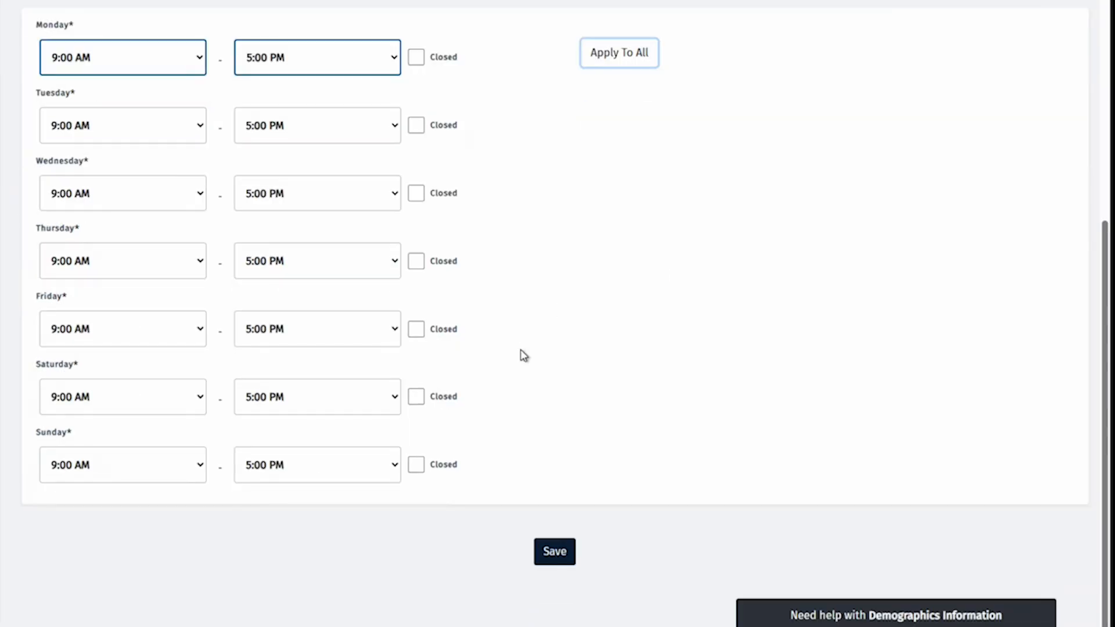
click(443, 397)
click(441, 466)
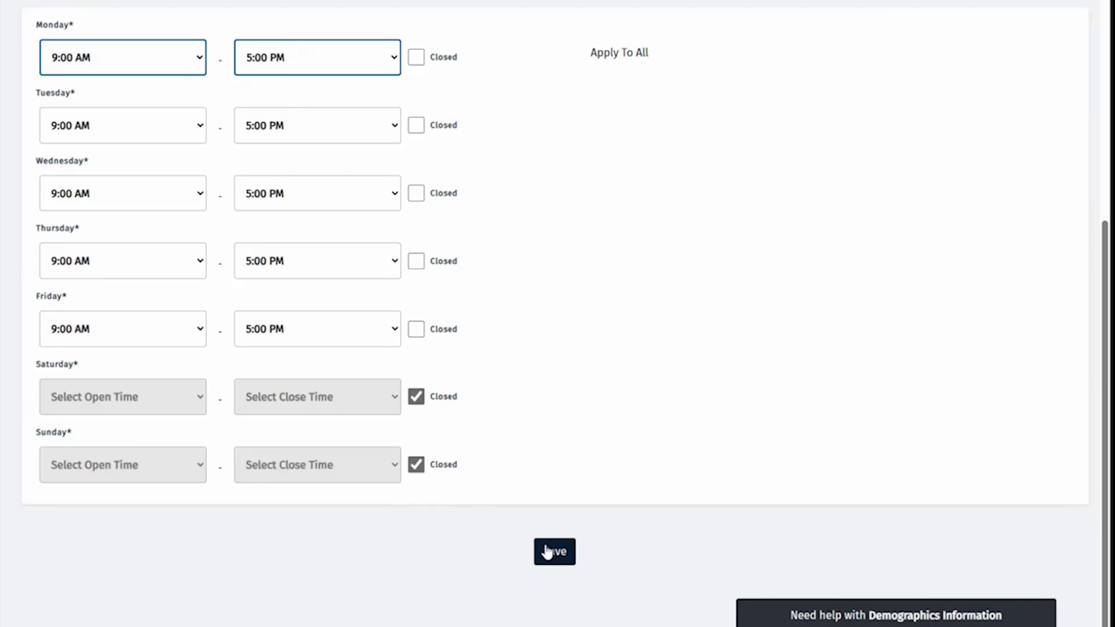
click(557, 553)
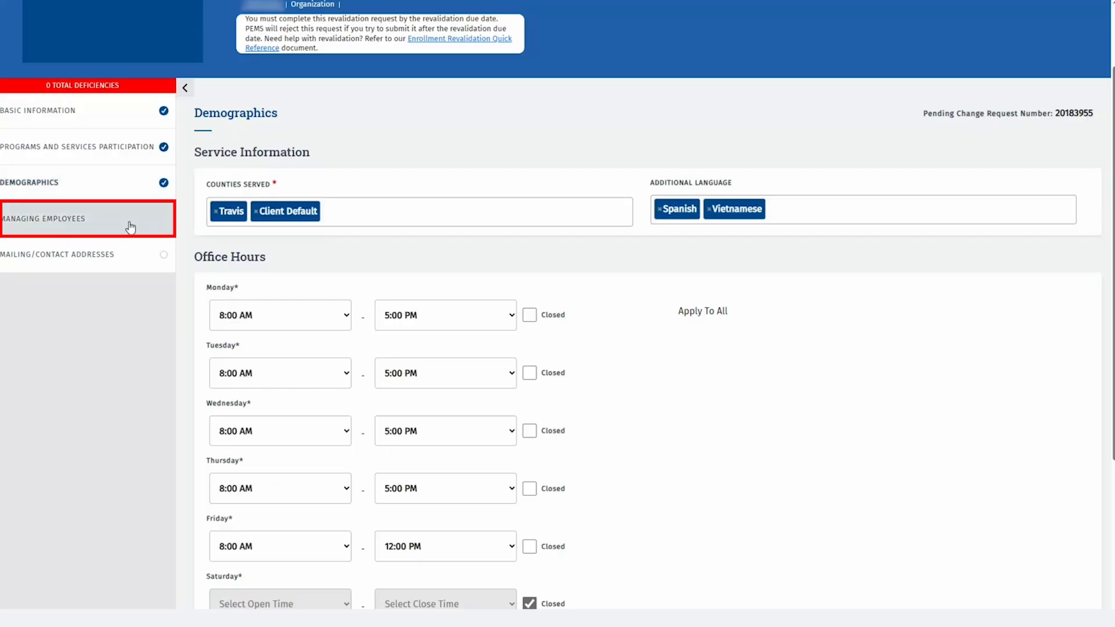
Add a managing employee association: demo principal, role Owner, start date 01/01/2020, and save.
click(130, 228)
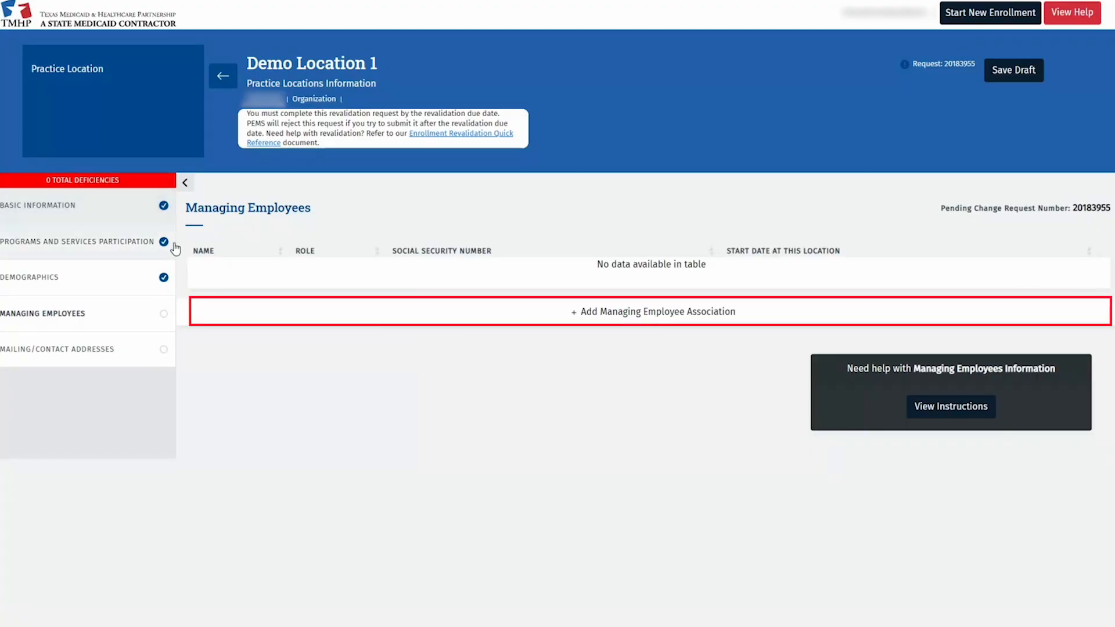
click(548, 317)
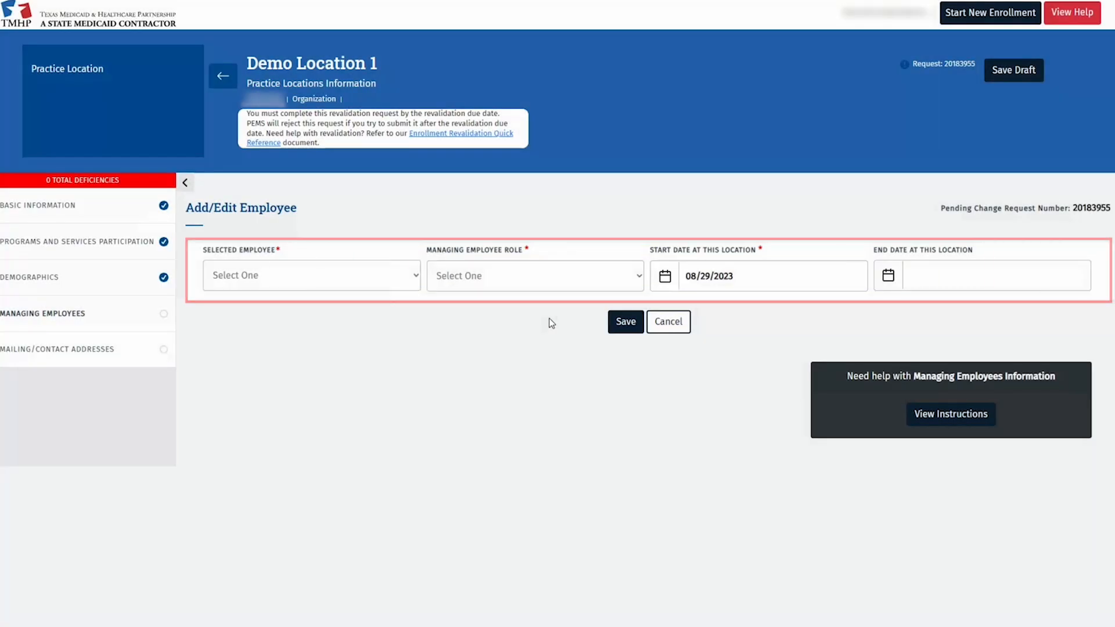
click(416, 276)
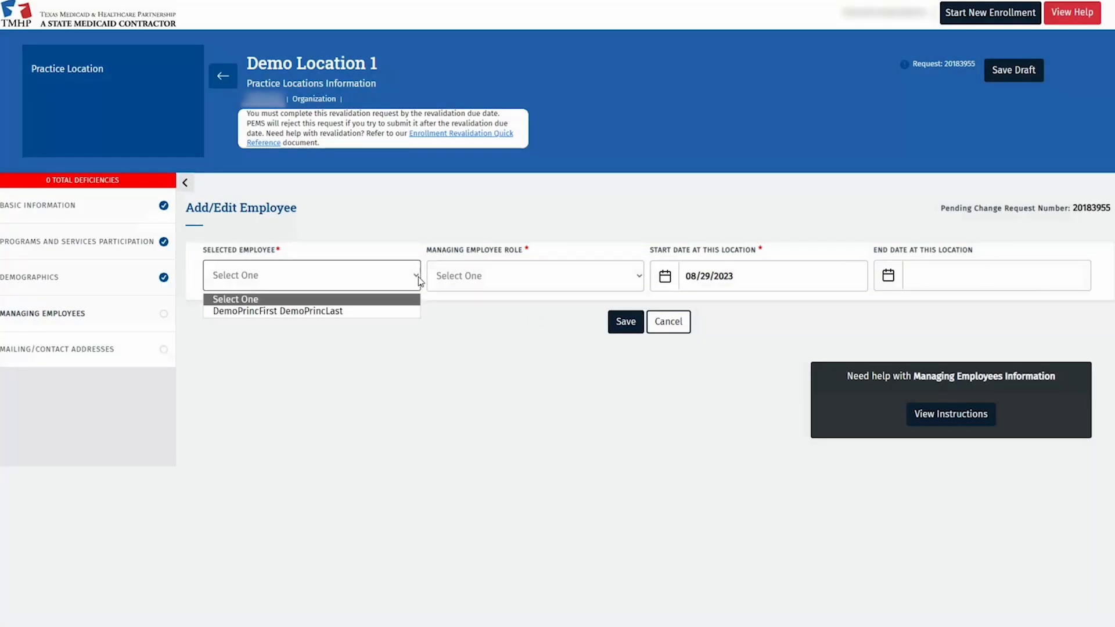
click(353, 312)
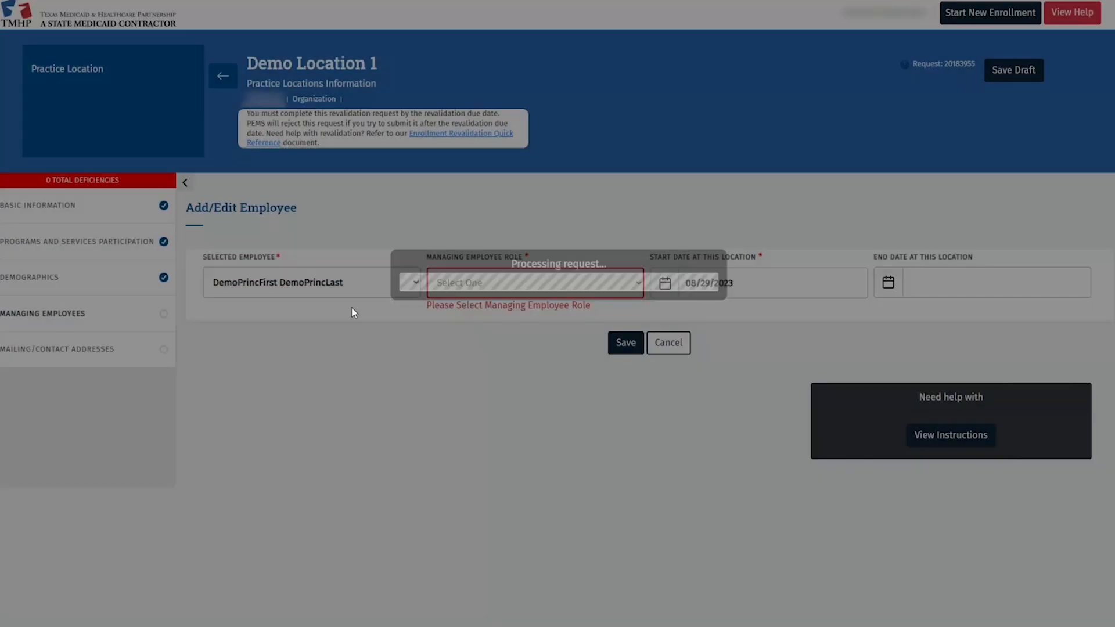
click(510, 292)
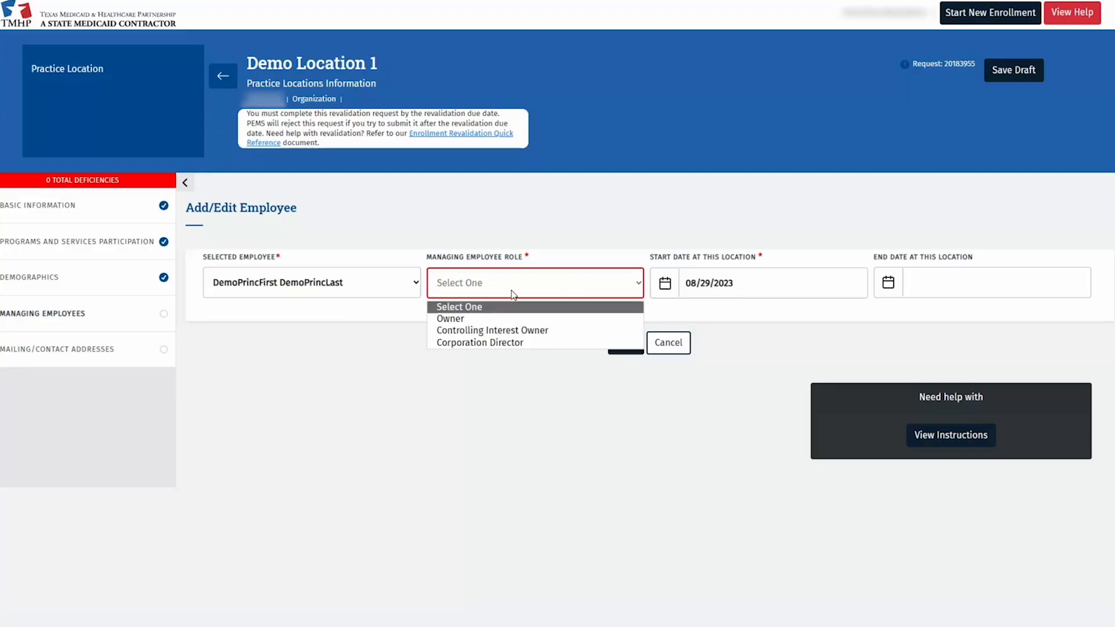
click(480, 319)
click(774, 285)
triple_click(773, 286)
text(01/01/2020)
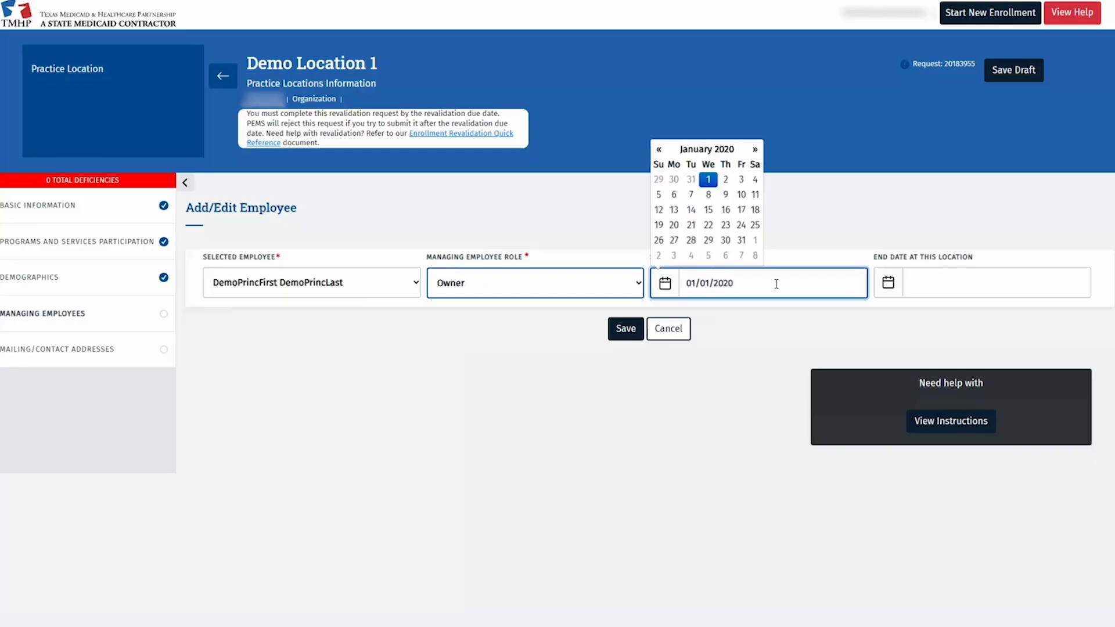
click(787, 318)
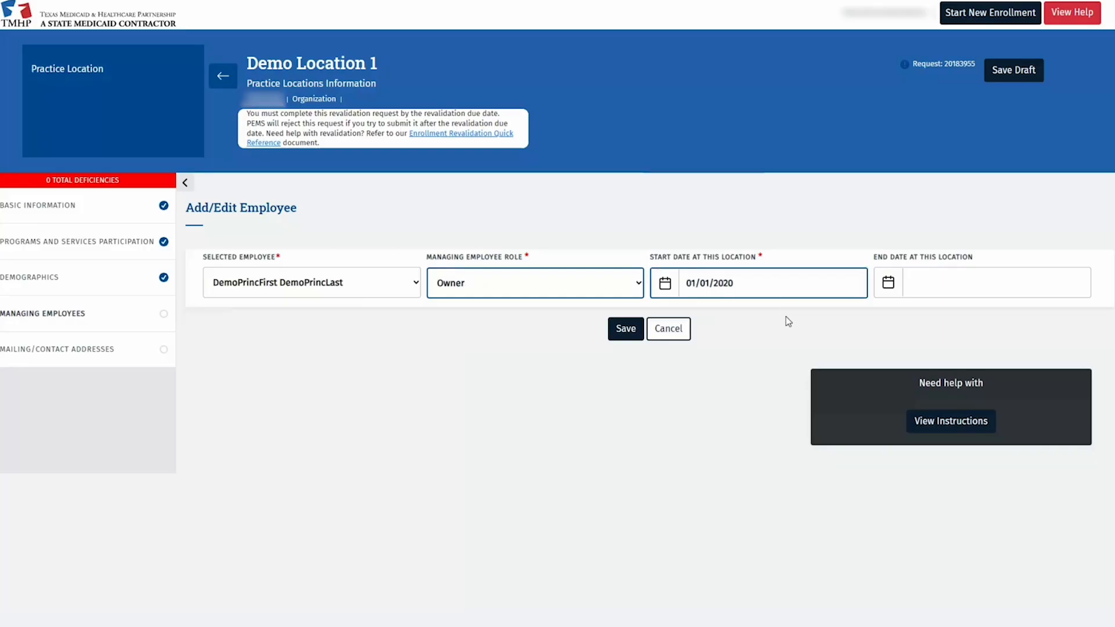
click(626, 329)
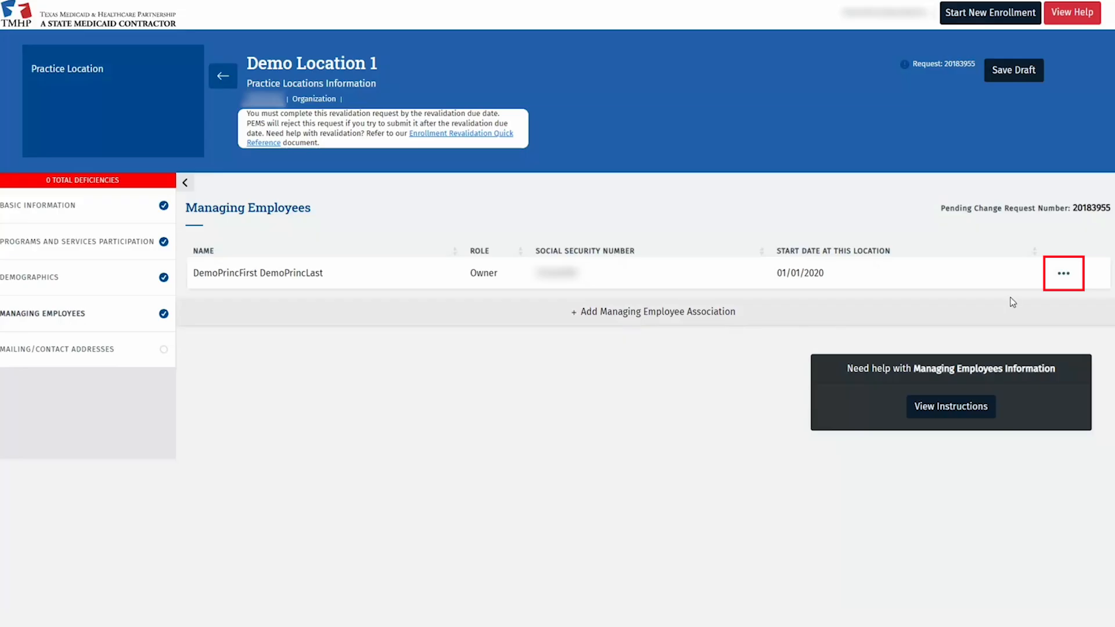
click(1064, 274)
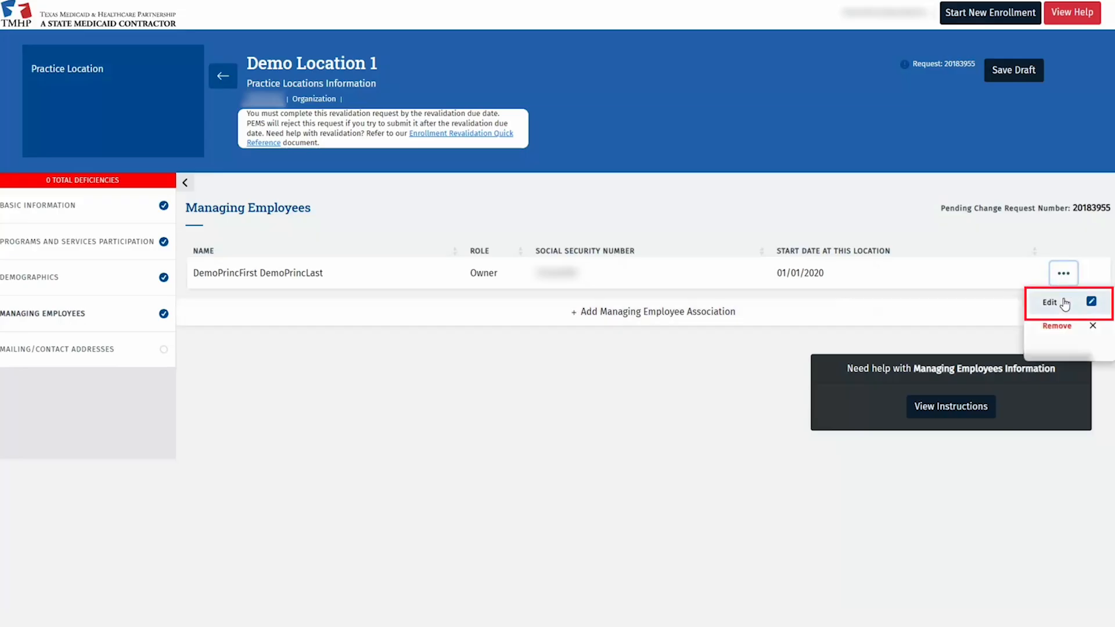
click(1065, 303)
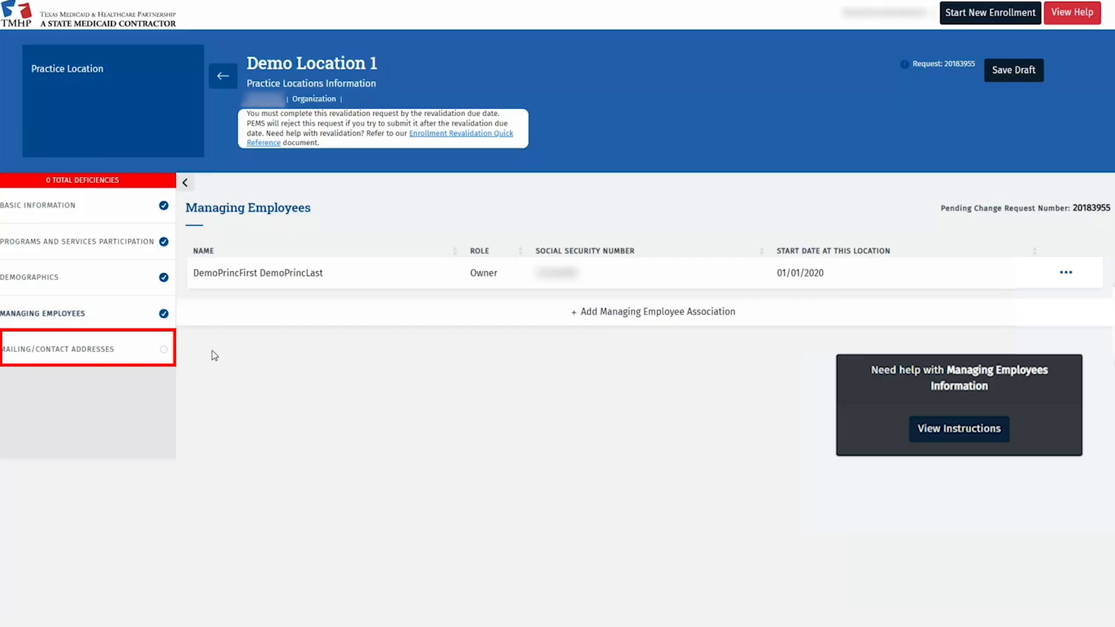
Edit the existing mailing address, verify it, and continue with the address as entered.
click(137, 351)
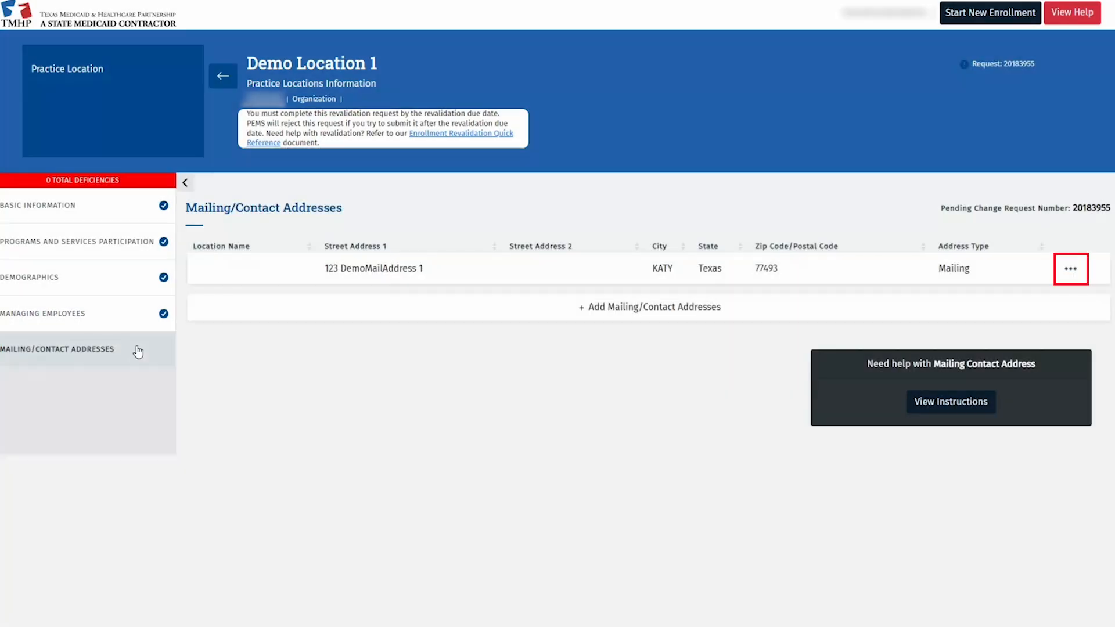
click(1070, 269)
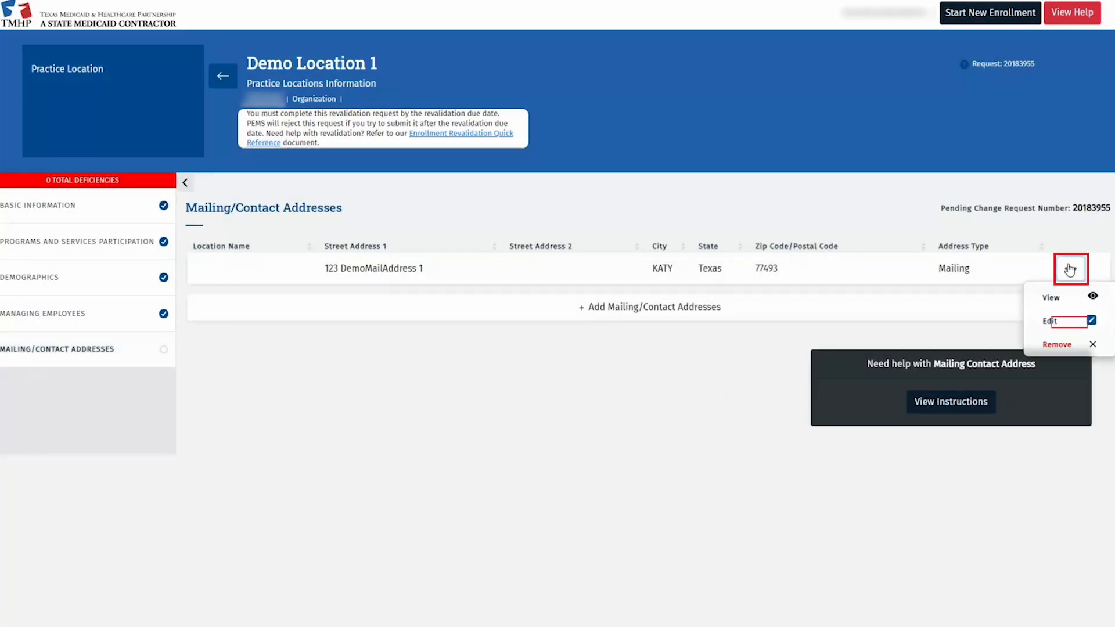
click(1051, 322)
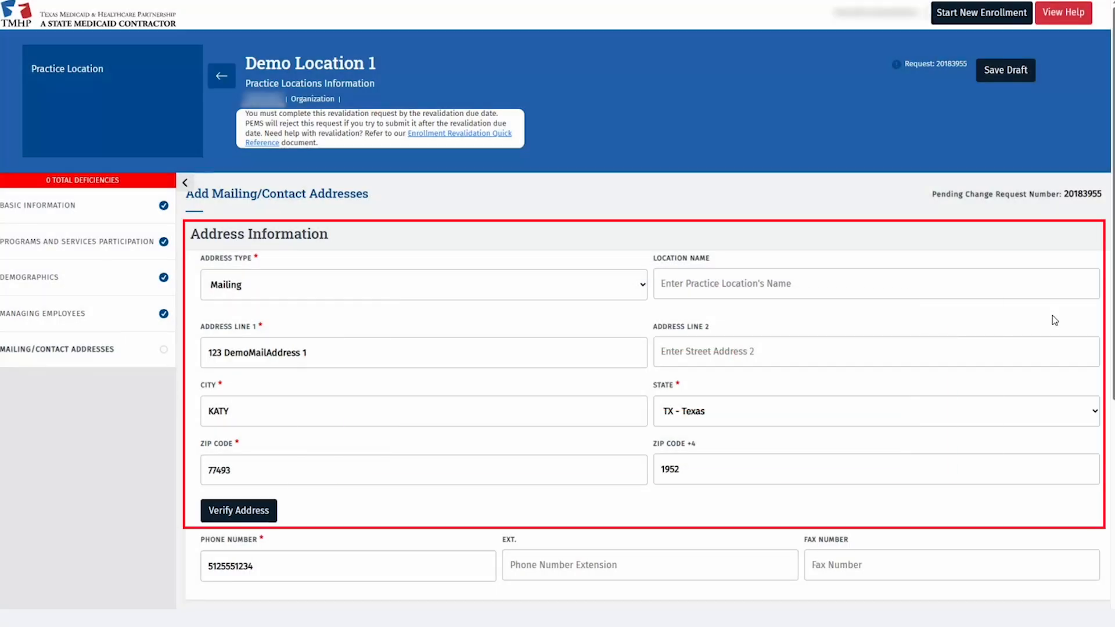
scroll(770, 317, down, 2)
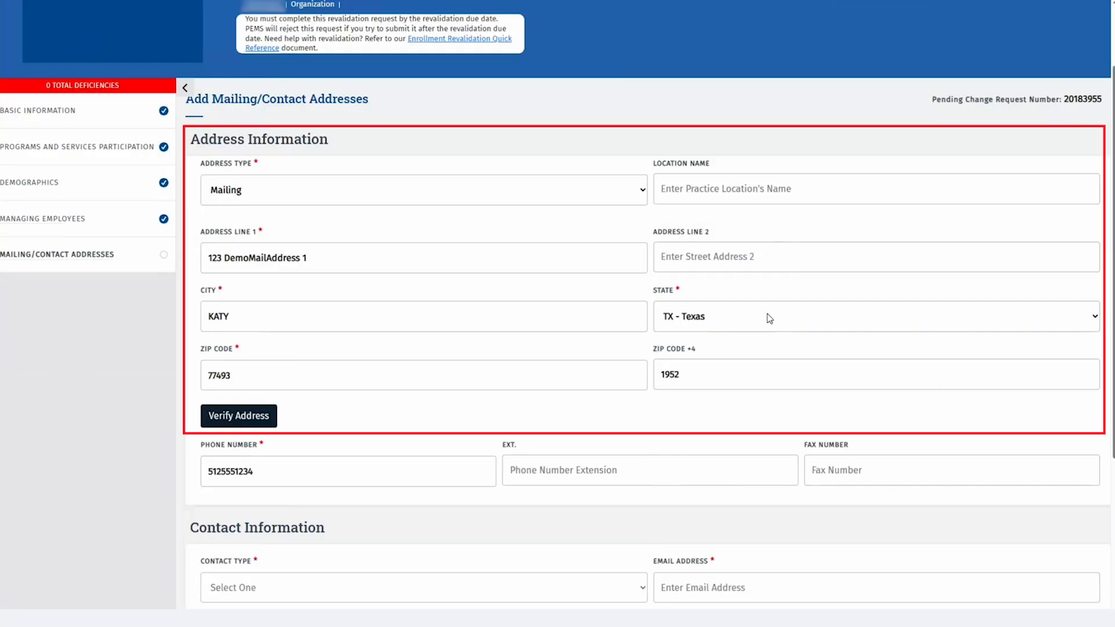
click(257, 416)
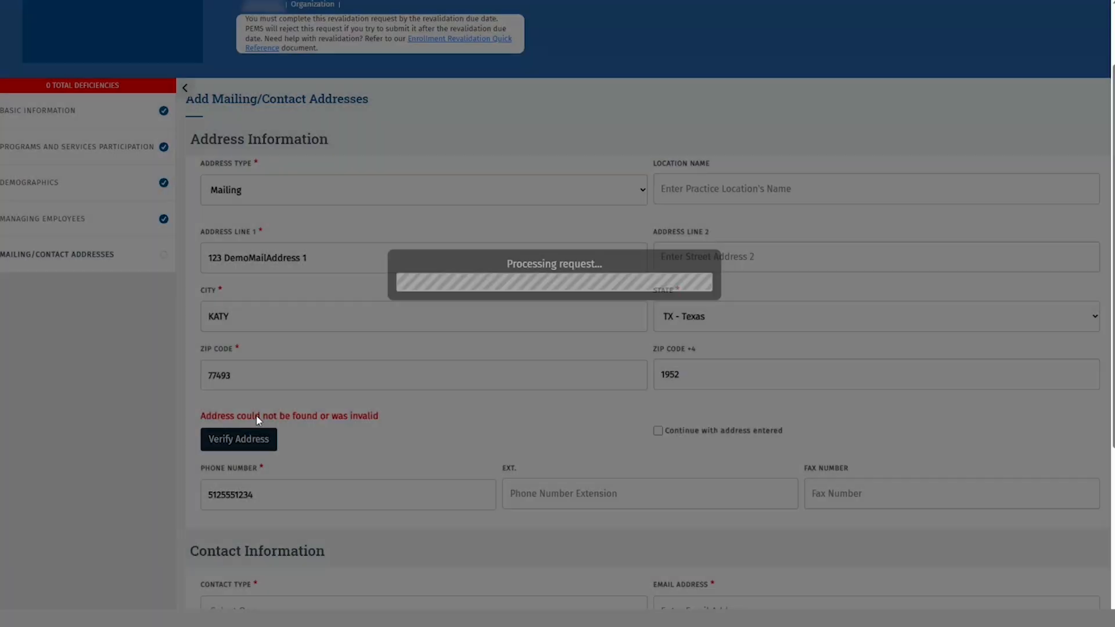
click(658, 431)
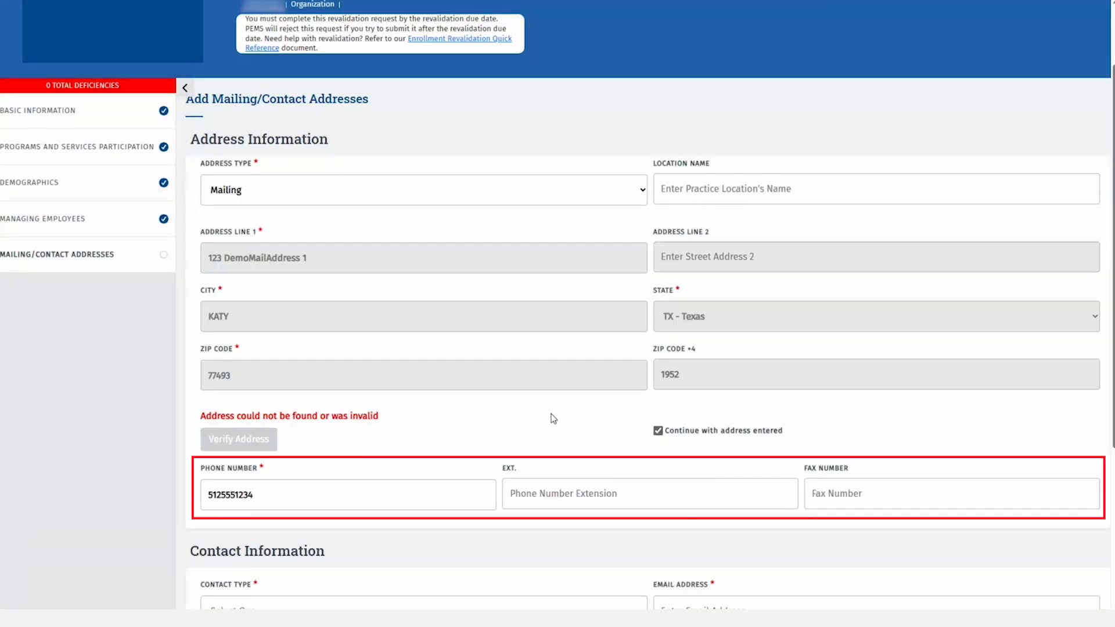
scroll(551, 418, down, 2)
scroll(551, 418, down, 2)
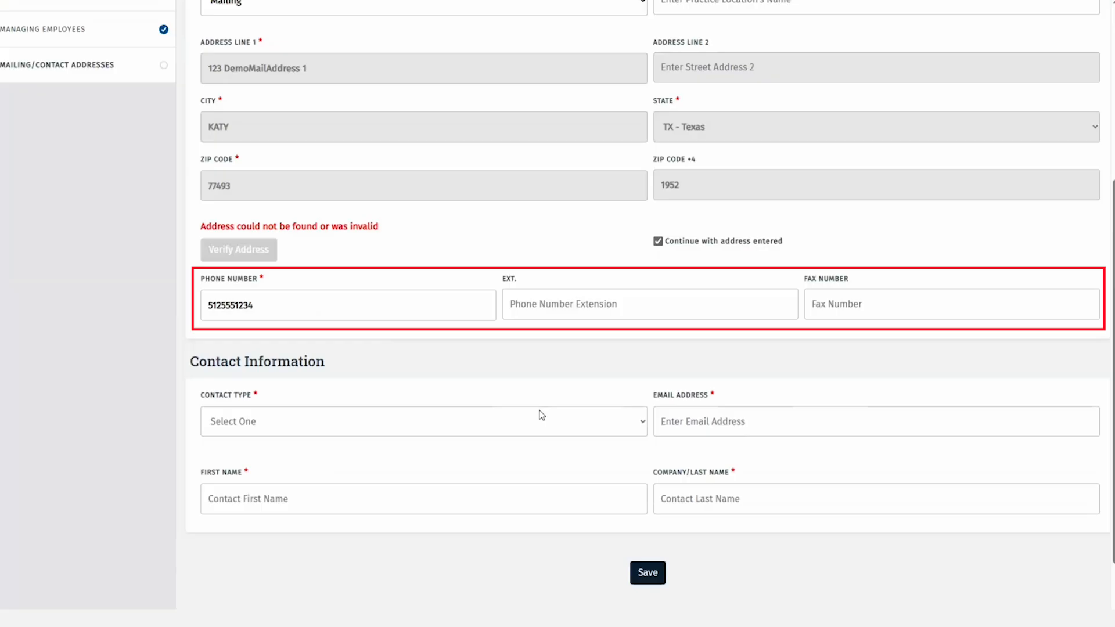
Set contact type Enrollment Contact, fill in the contact's e-mail and first and last names, and save.
click(478, 424)
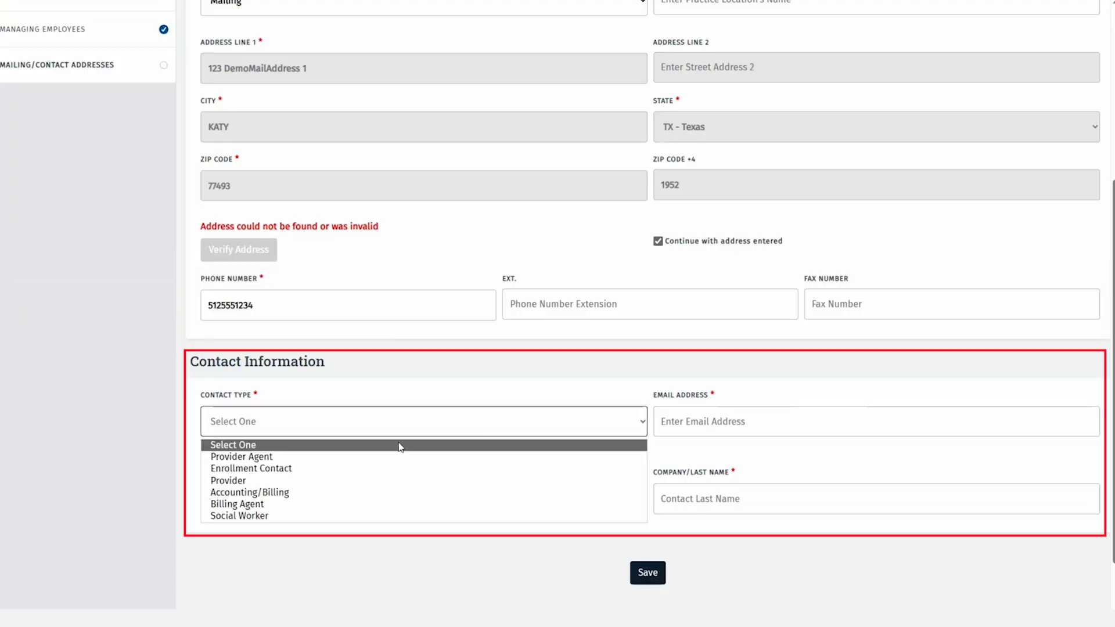
click(366, 468)
click(721, 426)
text(email@demo.com)
key(Tab)
text(First)
key(Tab)
text(Last)
click(652, 570)
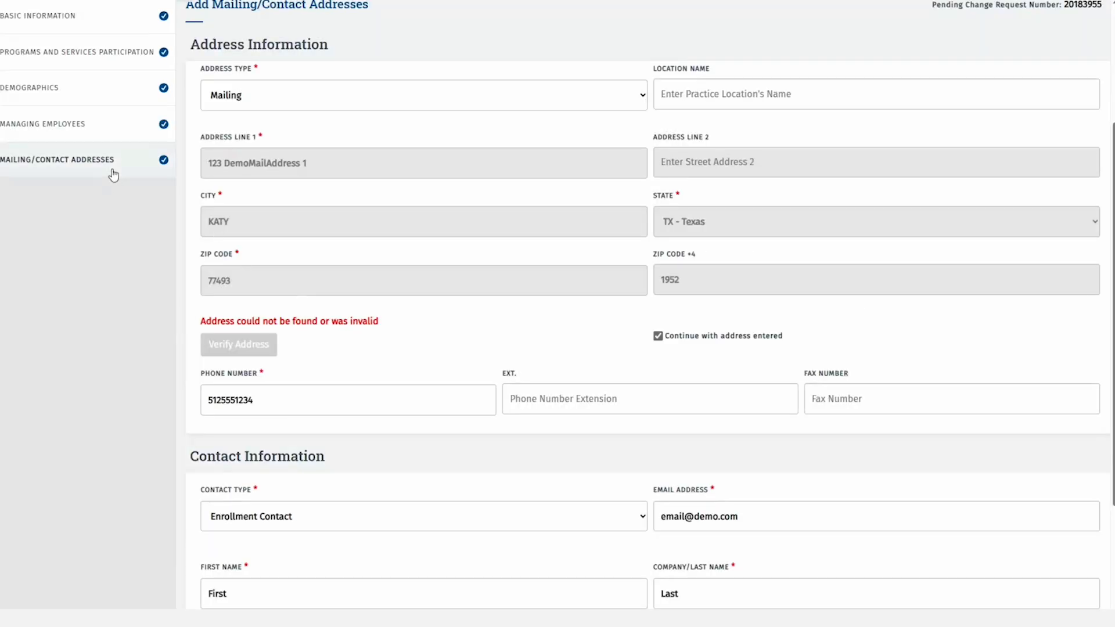
click(122, 160)
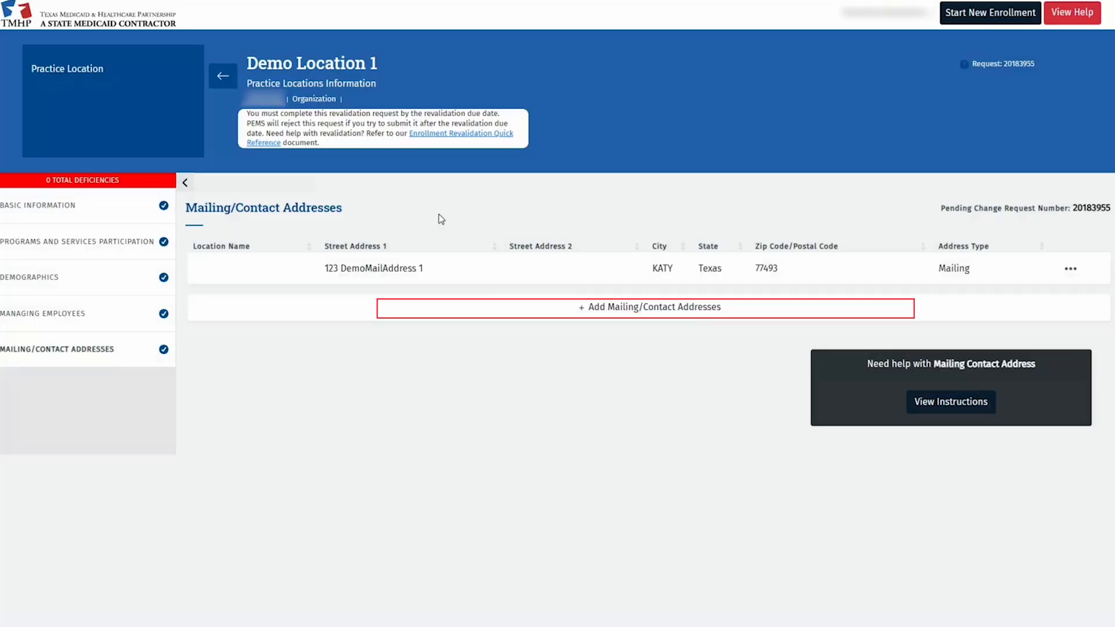
Add a new Contact Address entry with its street address and city Austin.
click(562, 308)
click(371, 281)
click(288, 428)
click(272, 353)
text(123 Demo Address)
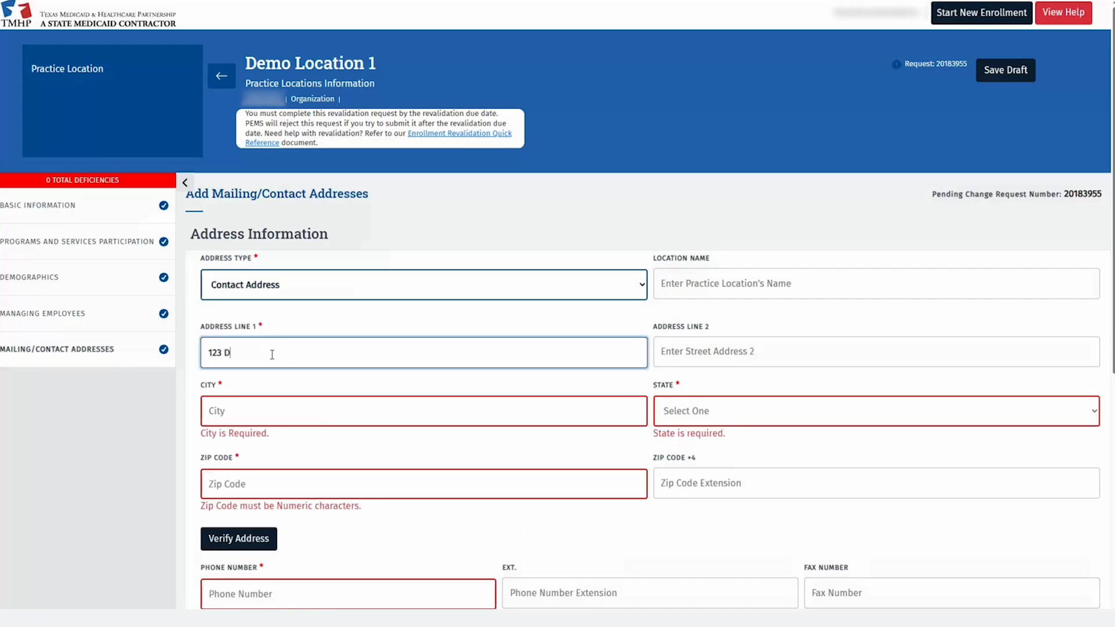
key(Tab)
key(Tab)
text(Austi)
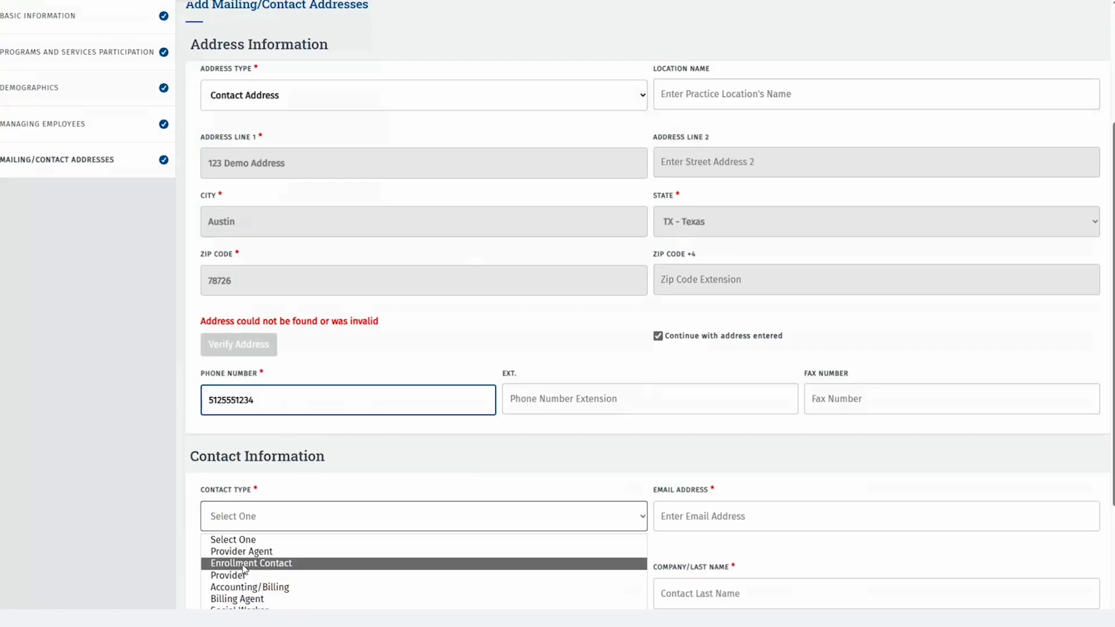
Give it an Enrollment Contact with e-mail and first and last names, save, and go back to practice locations.
click(224, 490)
scroll(639, 348, down, 3)
click(729, 329)
text(email@demo.com)
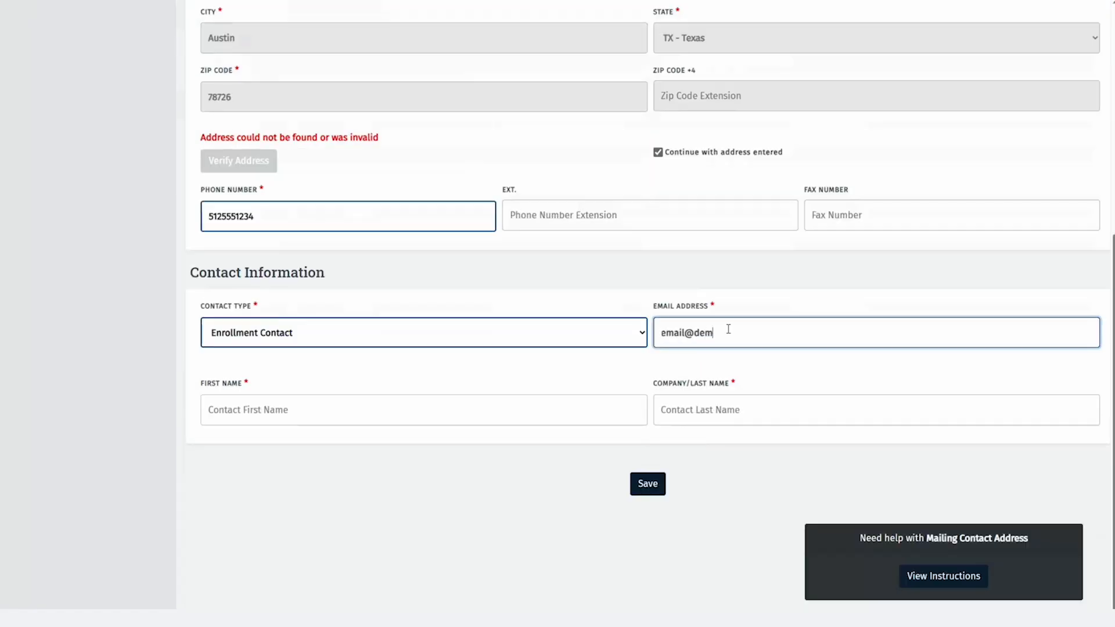
key(Tab)
text(First)
key(Tab)
text(Last)
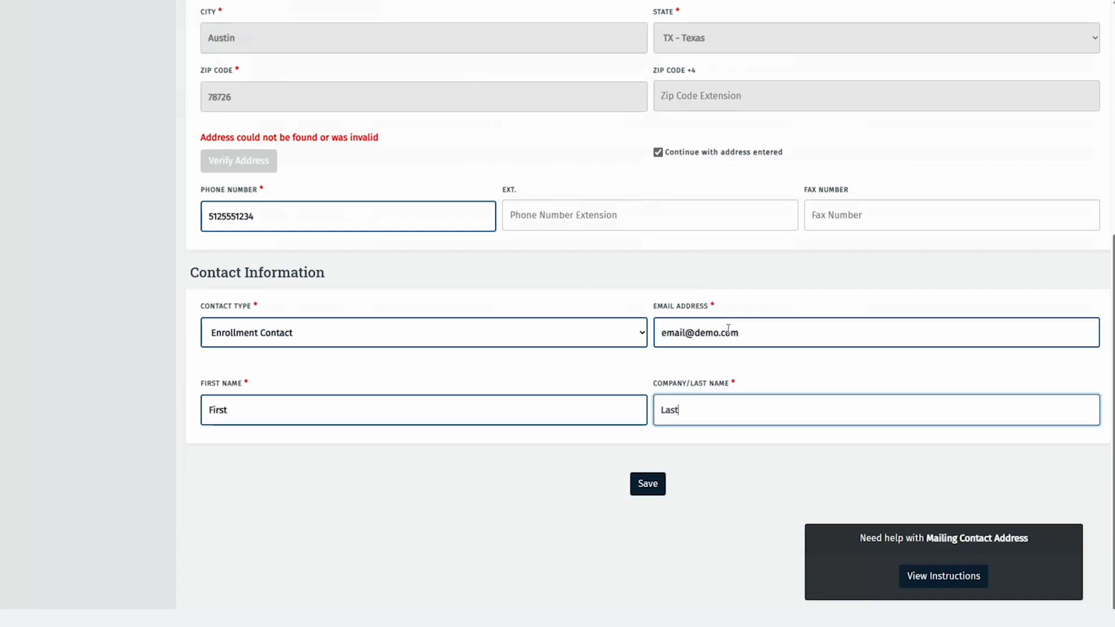
click(634, 486)
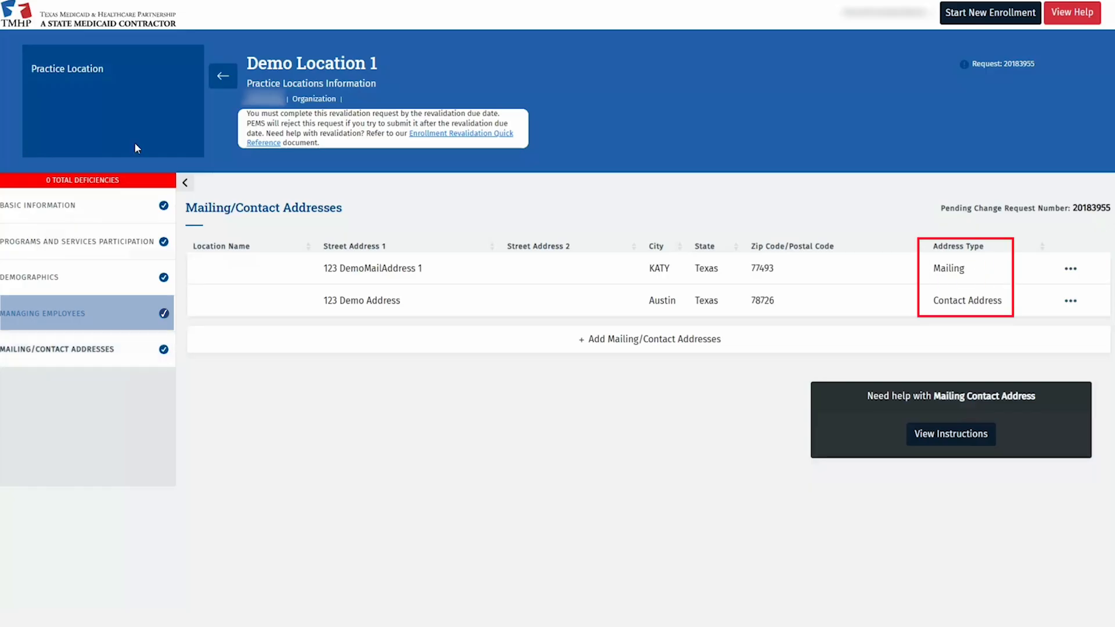
click(229, 77)
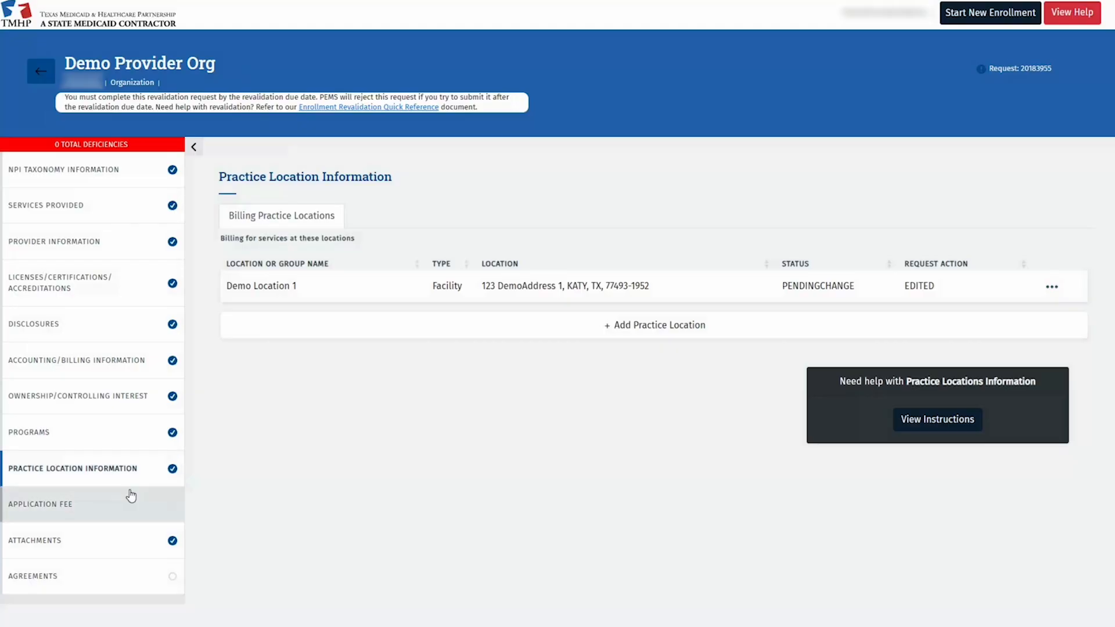
Attach the Surety Bond file under document name Surety Bond Rider, then go to Agreements & Signatures.
click(129, 542)
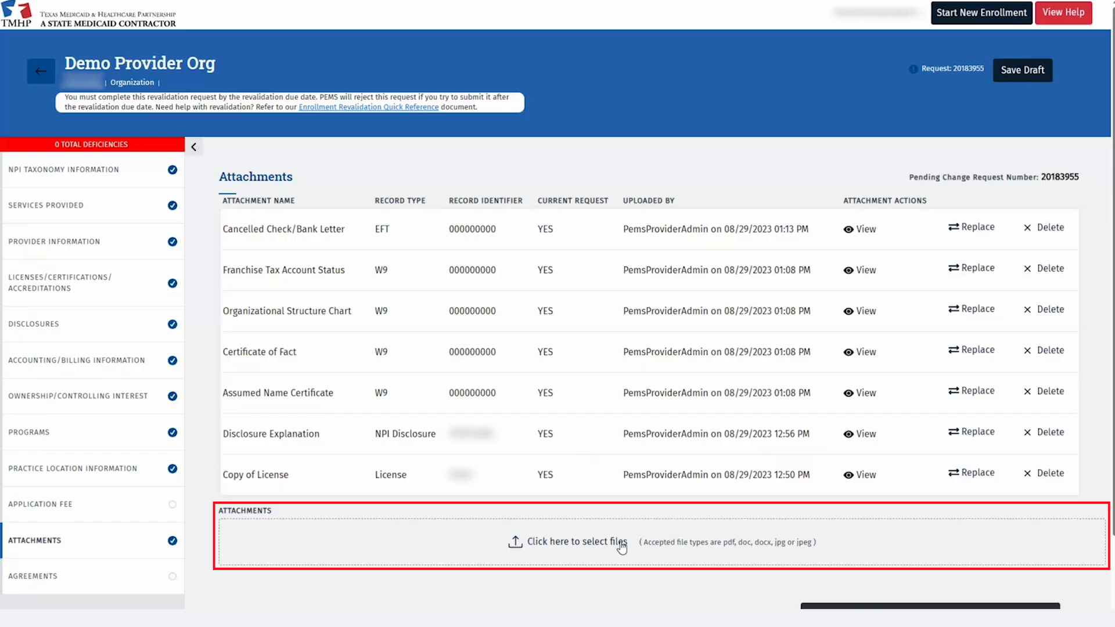
click(621, 547)
click(558, 320)
click(523, 526)
click(733, 367)
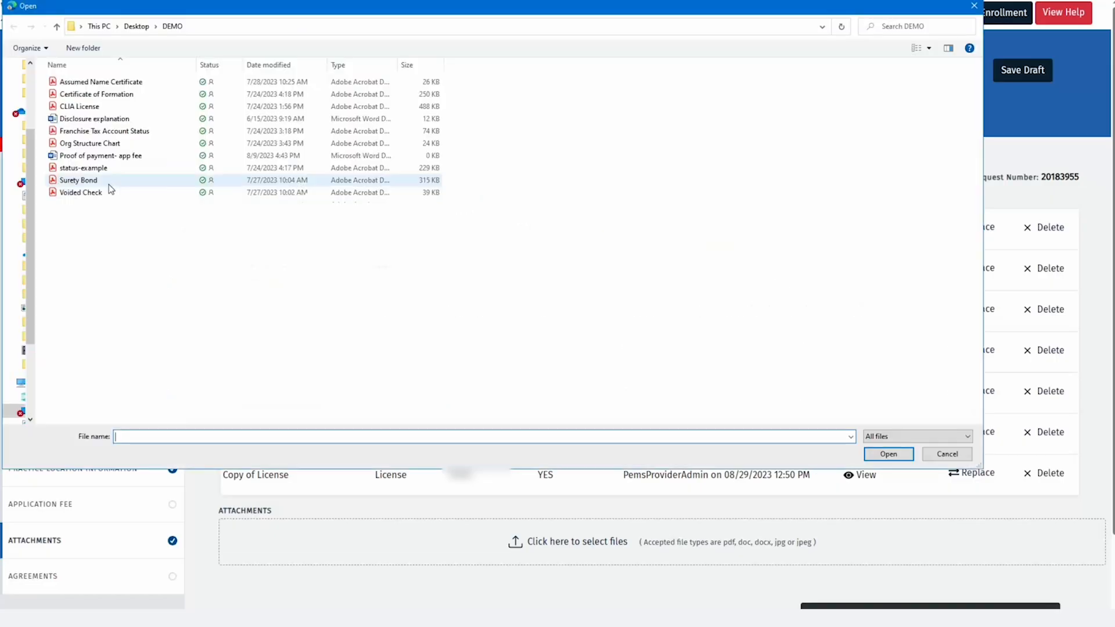
click(109, 181)
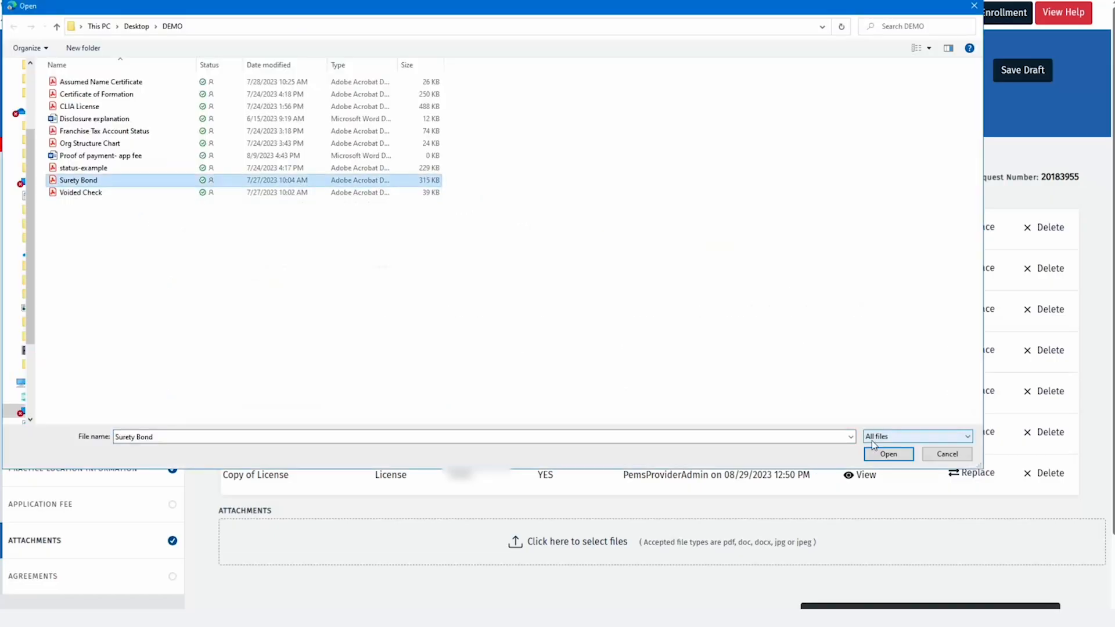
click(889, 454)
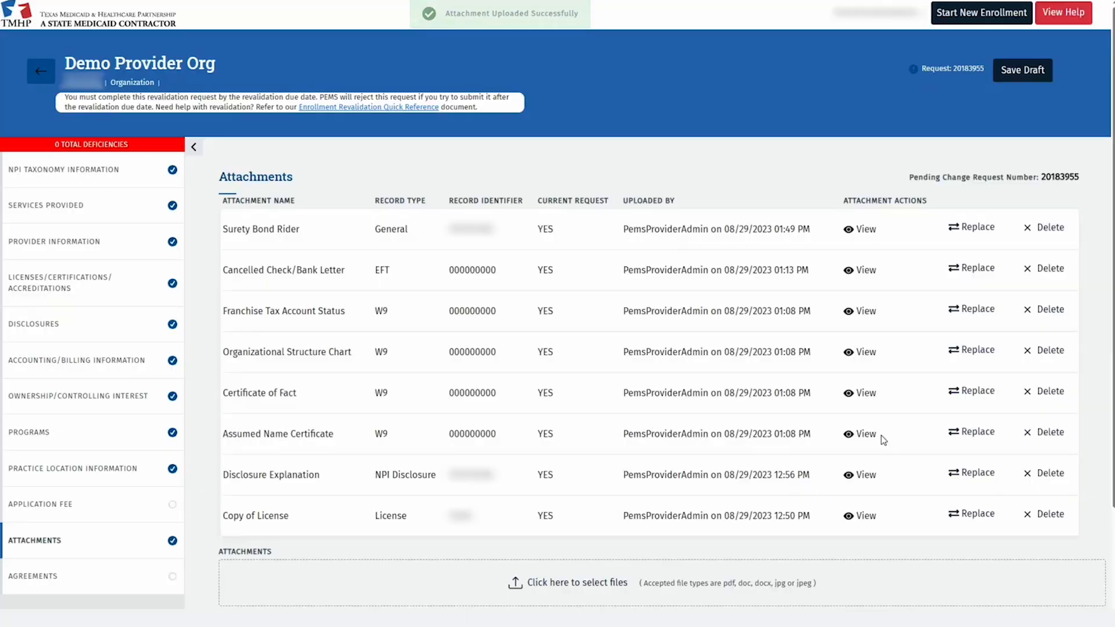
scroll(880, 434, down, 2)
click(87, 481)
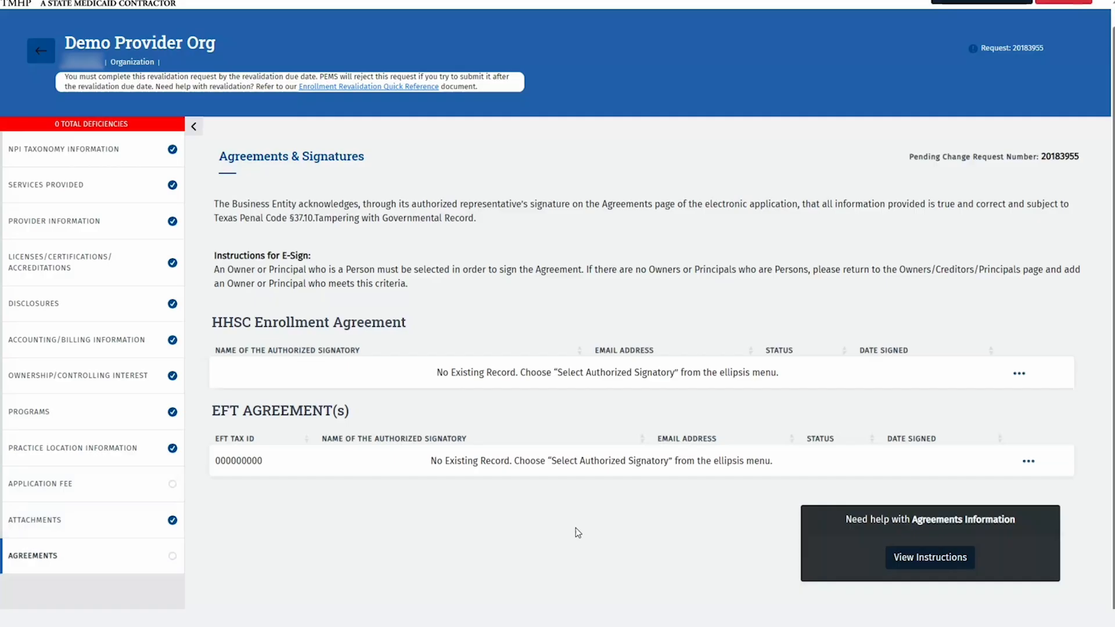
Choose the authorized signatory for the HHSC Enrollment Agreement and activate it for e-signature.
click(1021, 376)
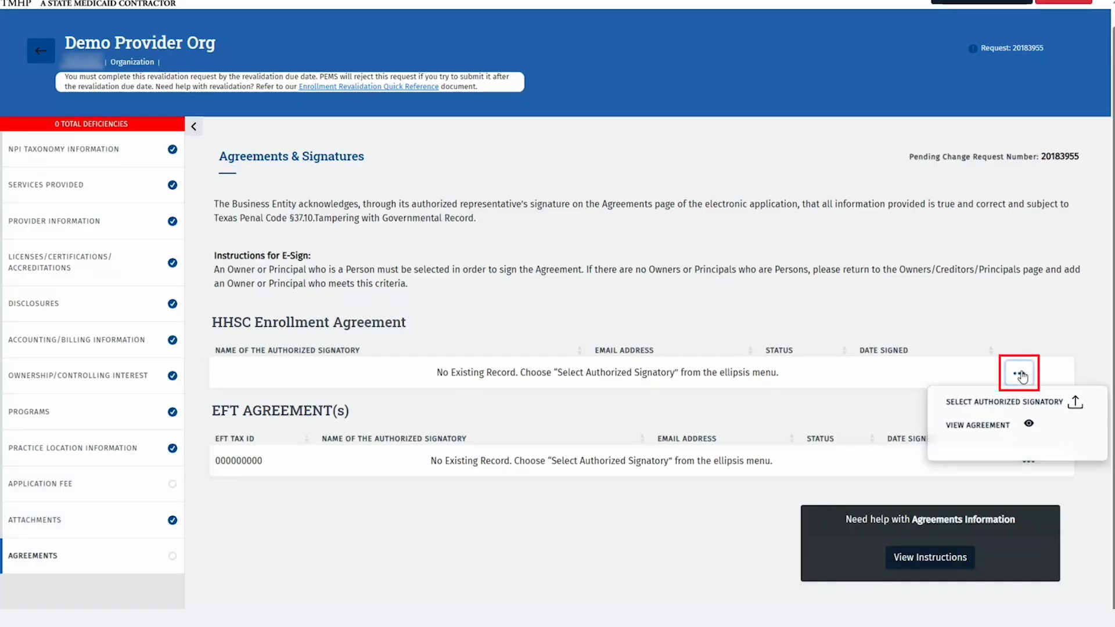
click(1031, 410)
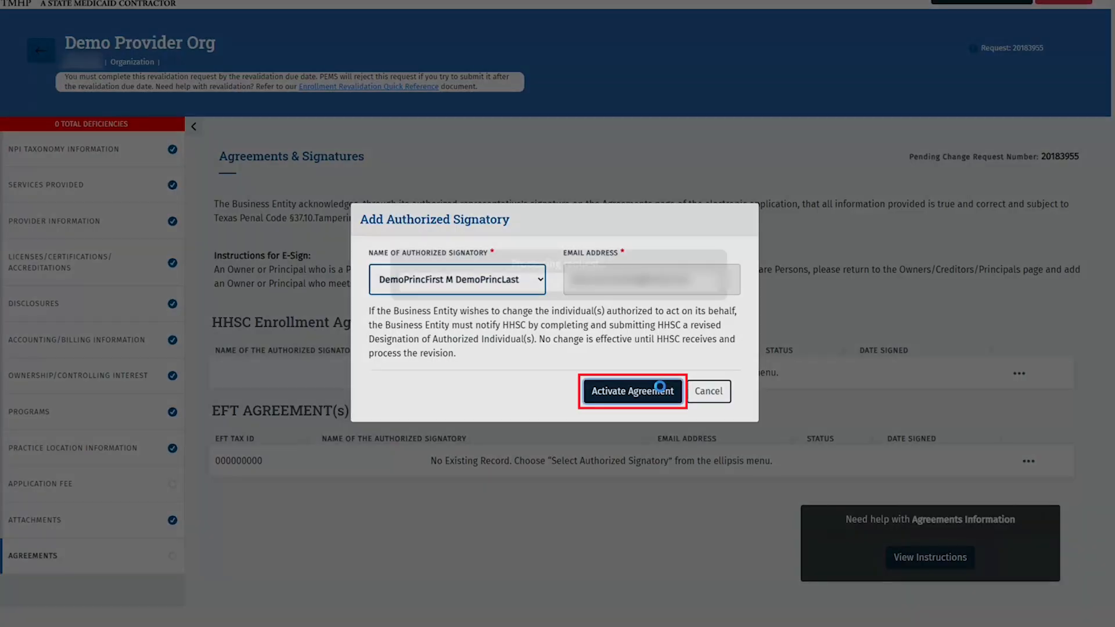
click(662, 392)
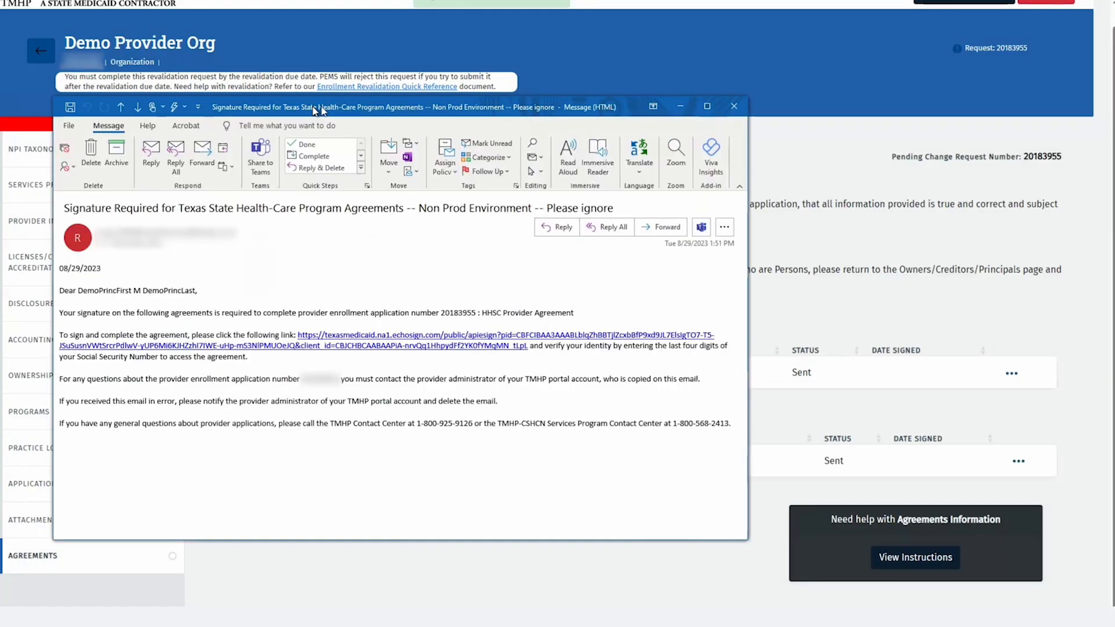
Open the texasmedicaid echosign signing link from the agreement e-mail in Outlook.
drag(317, 110, 420, 96)
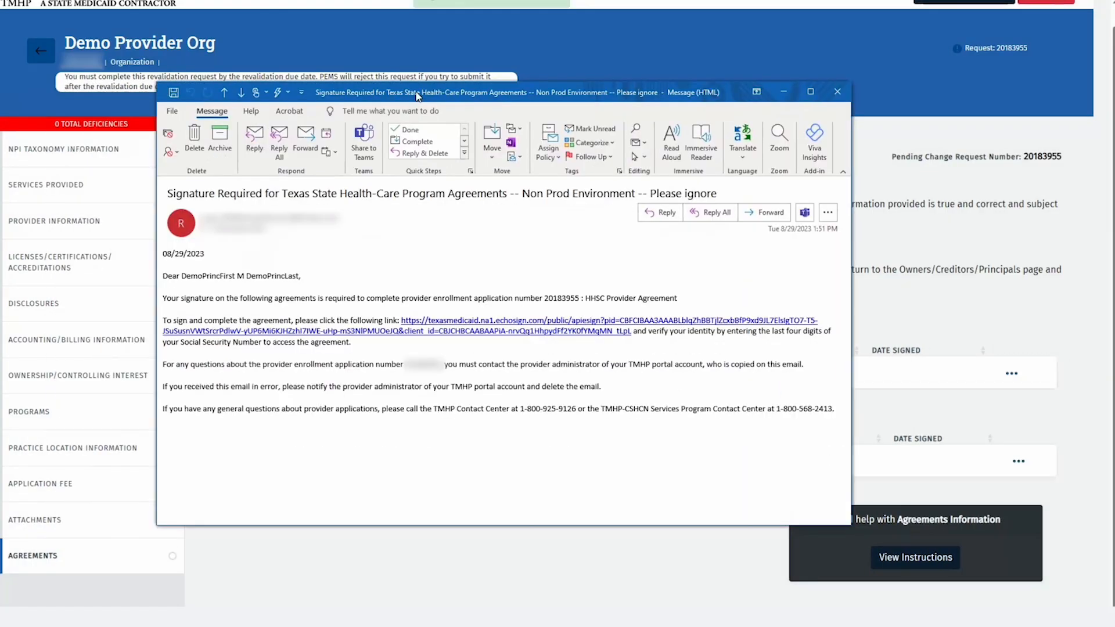
click(503, 329)
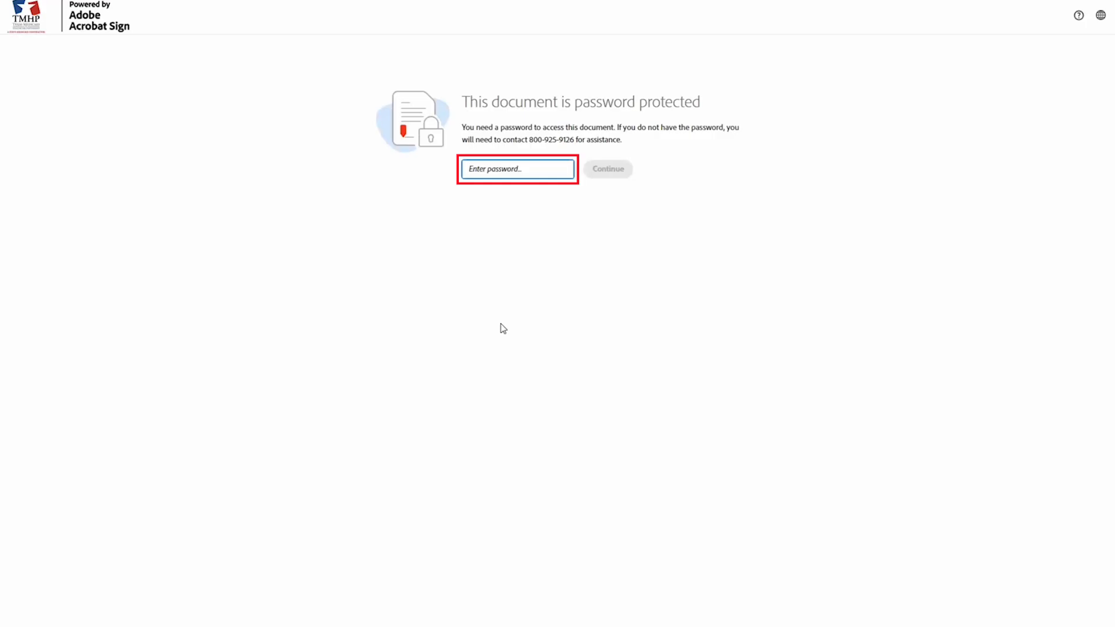
Enter the document password to unlock the agreement and jump to the page 13 provider signature field.
click(562, 169)
text(••••)
click(599, 170)
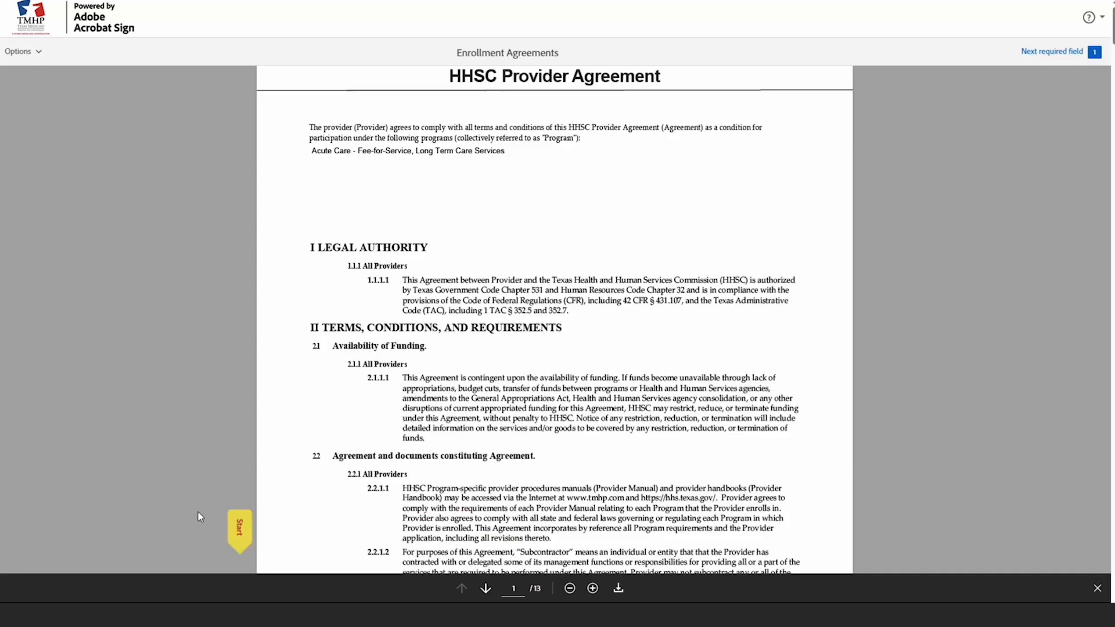
click(235, 523)
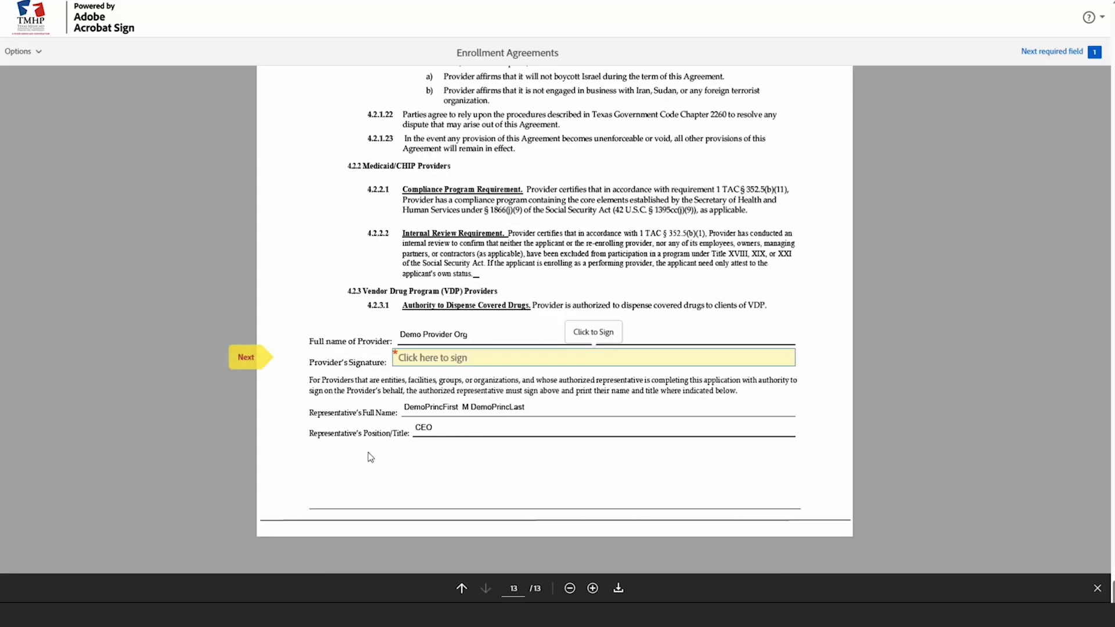
Sign the HHSC agreement's Provider's Signature line with the representative's full name as a typed signature.
click(441, 360)
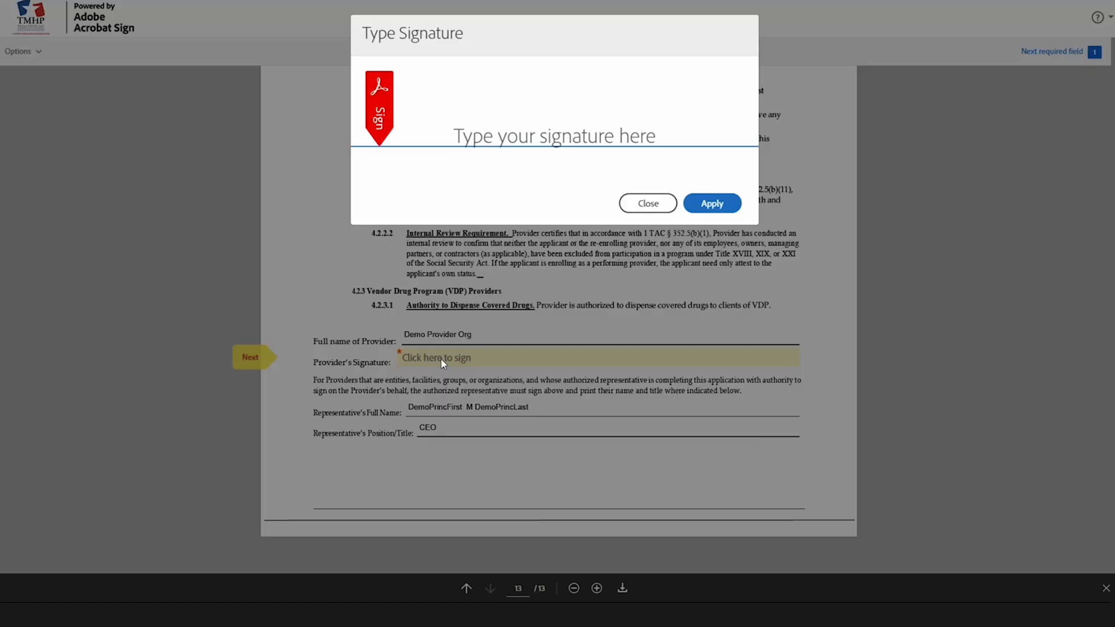
click(505, 142)
text(DemoPrinc)
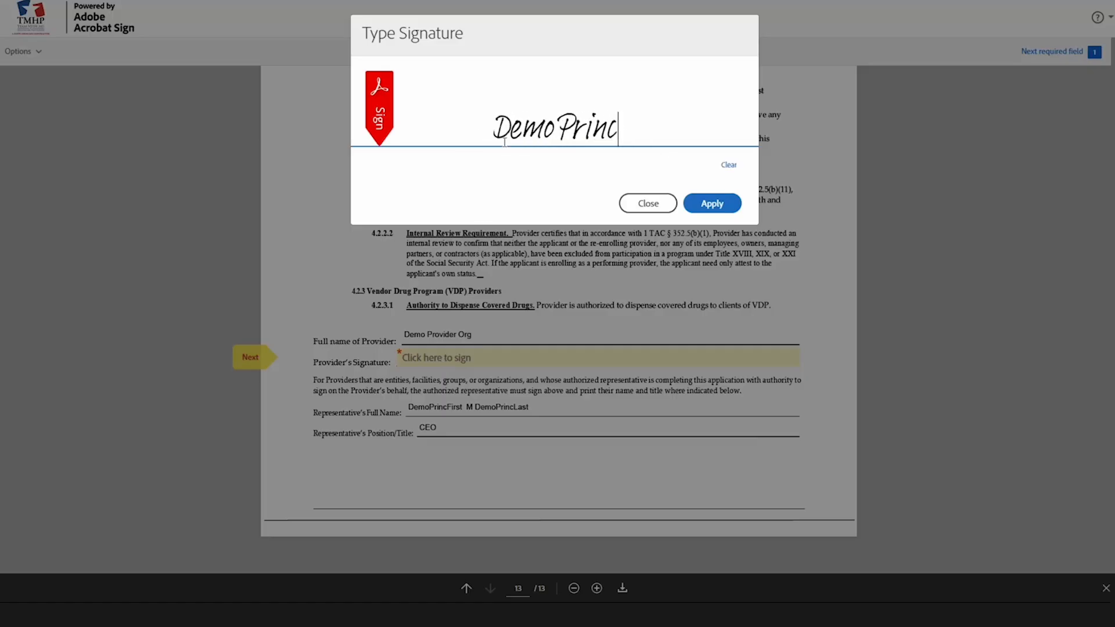
text(First)
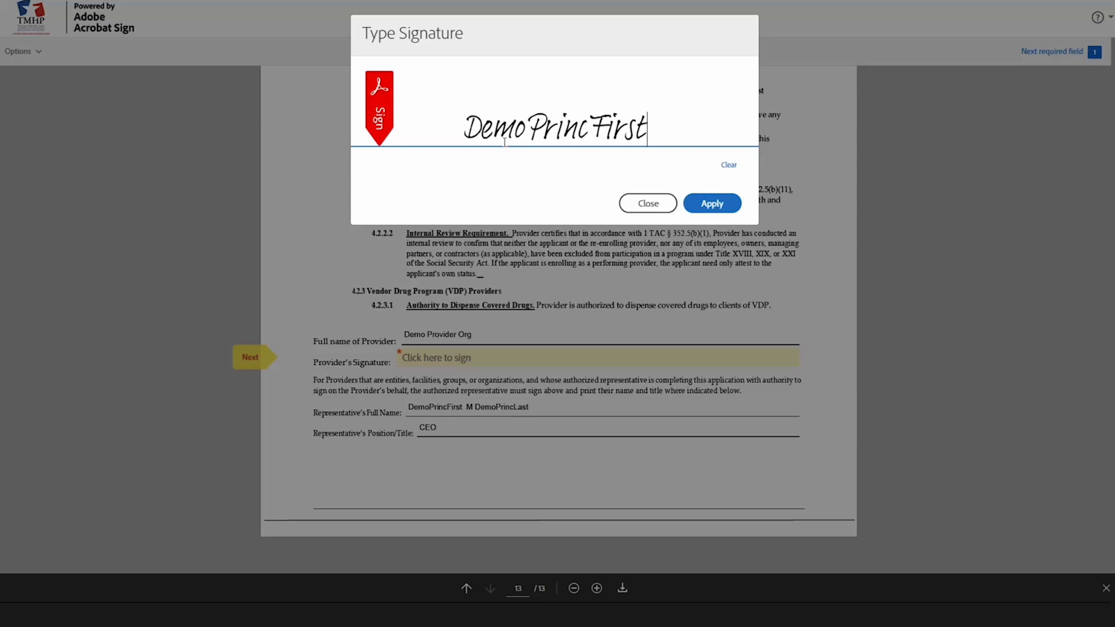
text( M DemoPrinc)
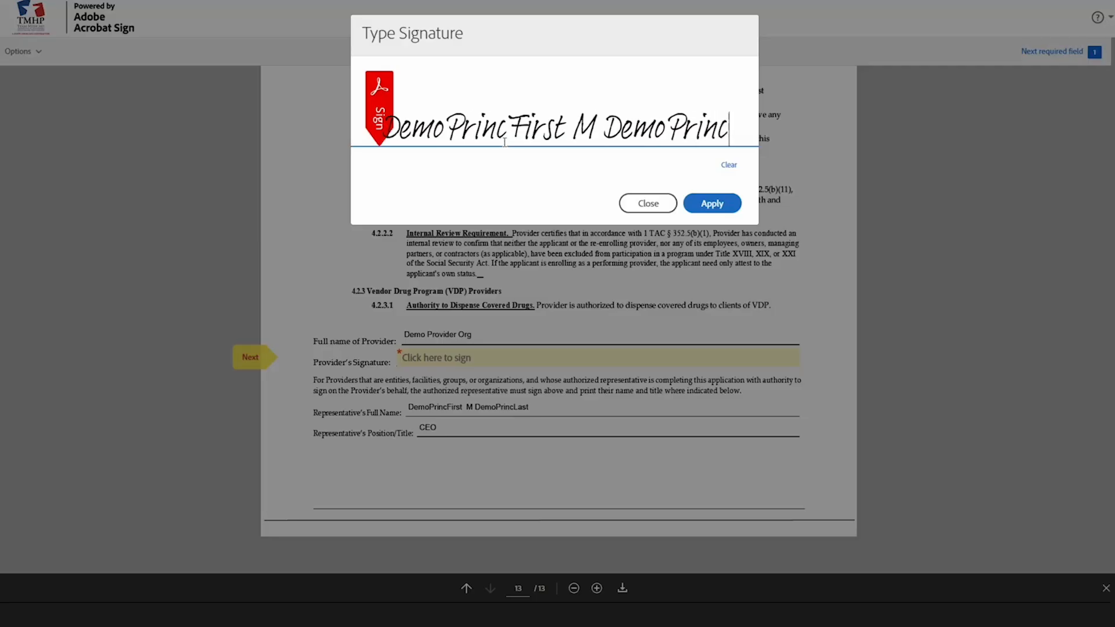
text(Last)
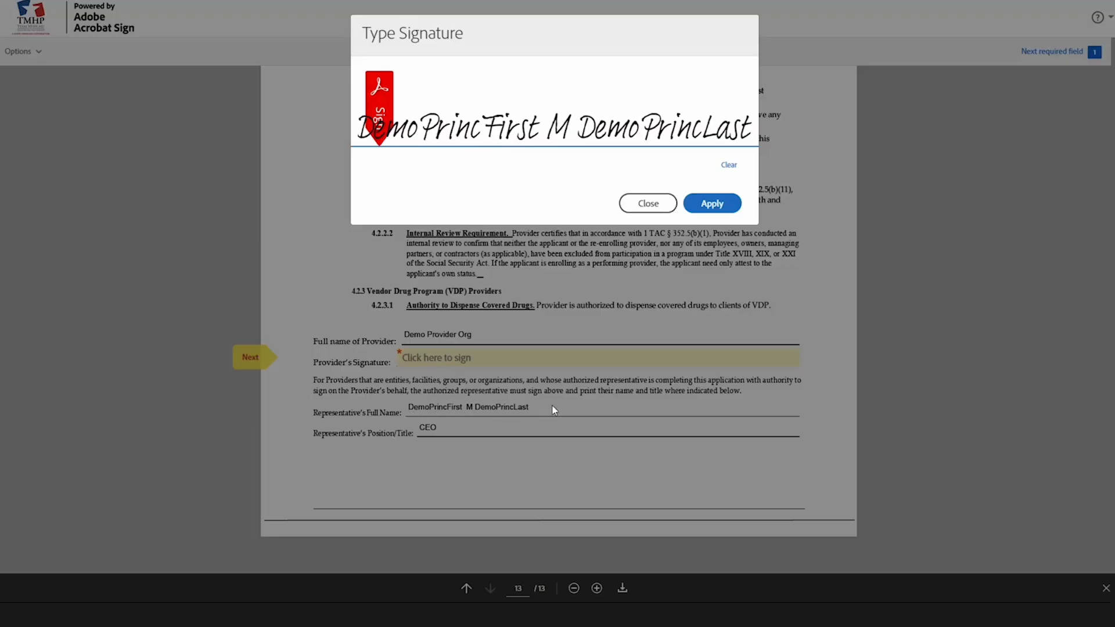
click(707, 202)
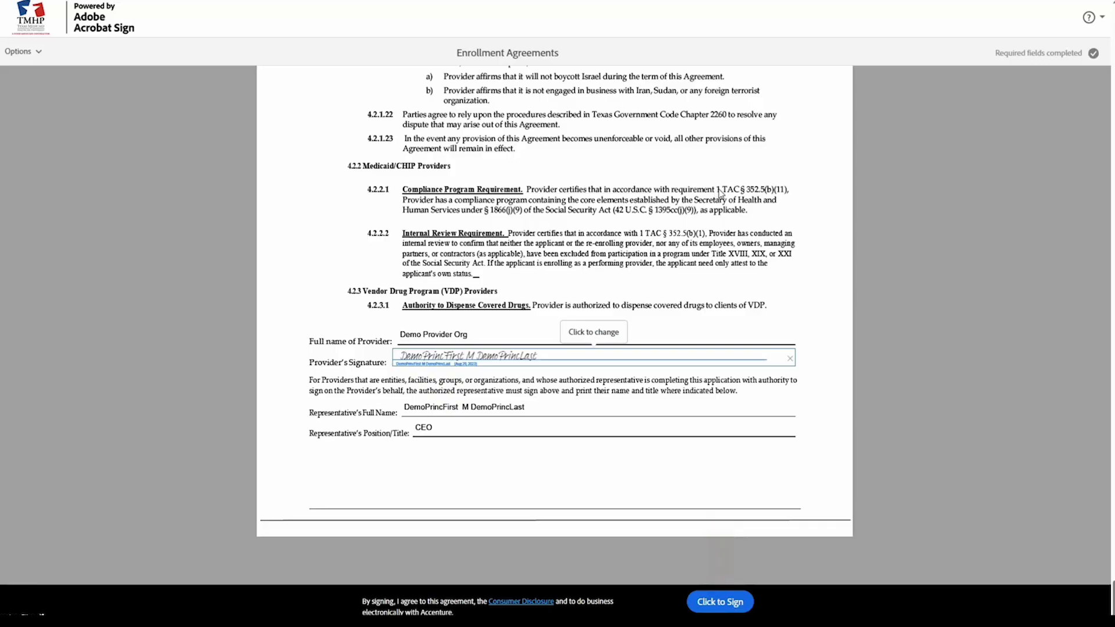
scroll(718, 196, up, 1)
Finish signing the HHSC agreement, then open the EFT Notification from the email using the password.
click(718, 601)
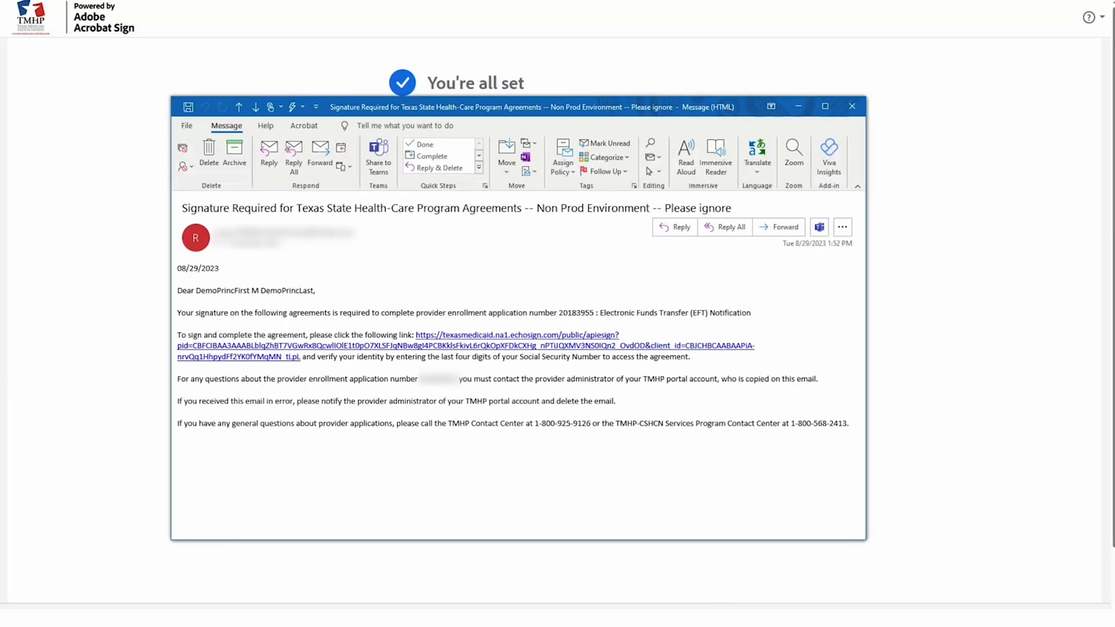
click(251, 358)
text(••••)
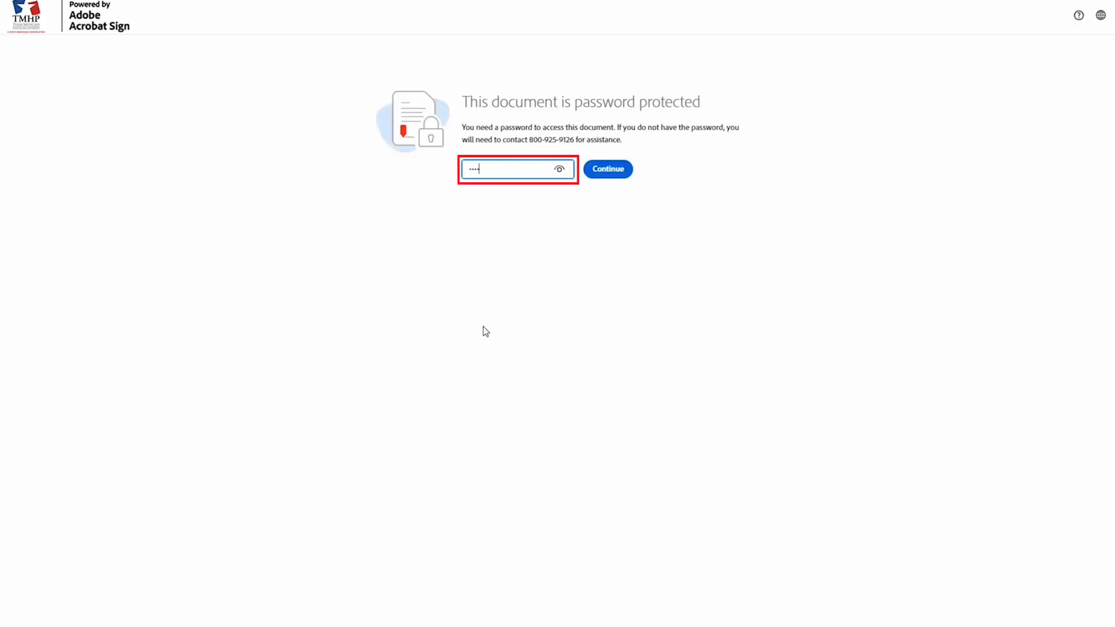
click(596, 169)
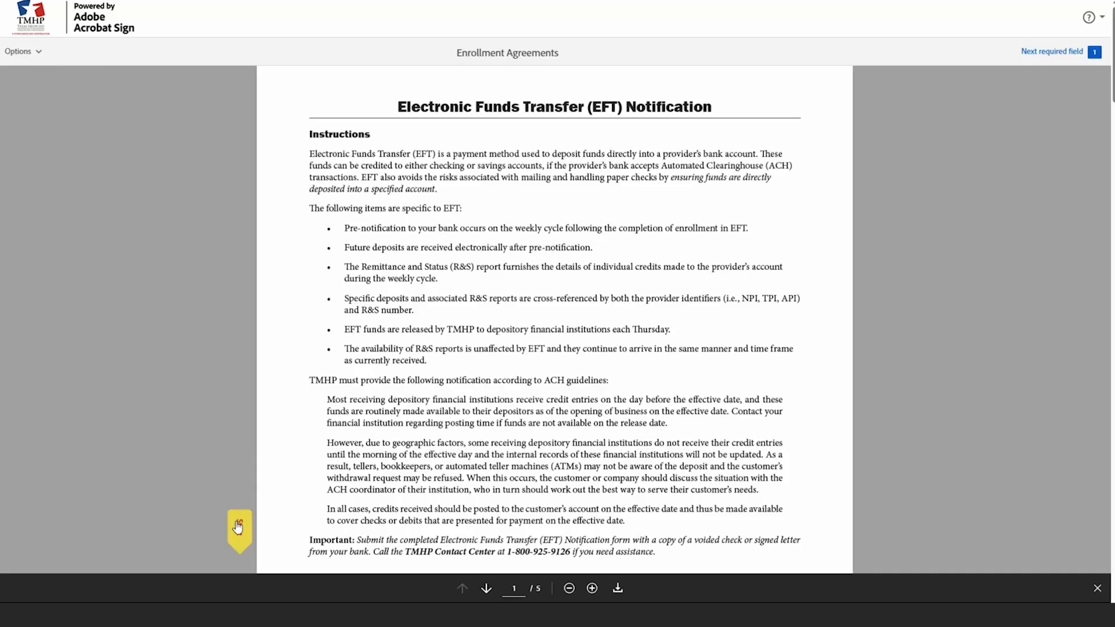
Sign the EFT Notification's authorized signature line with the representative's typed name and finish signing.
click(238, 525)
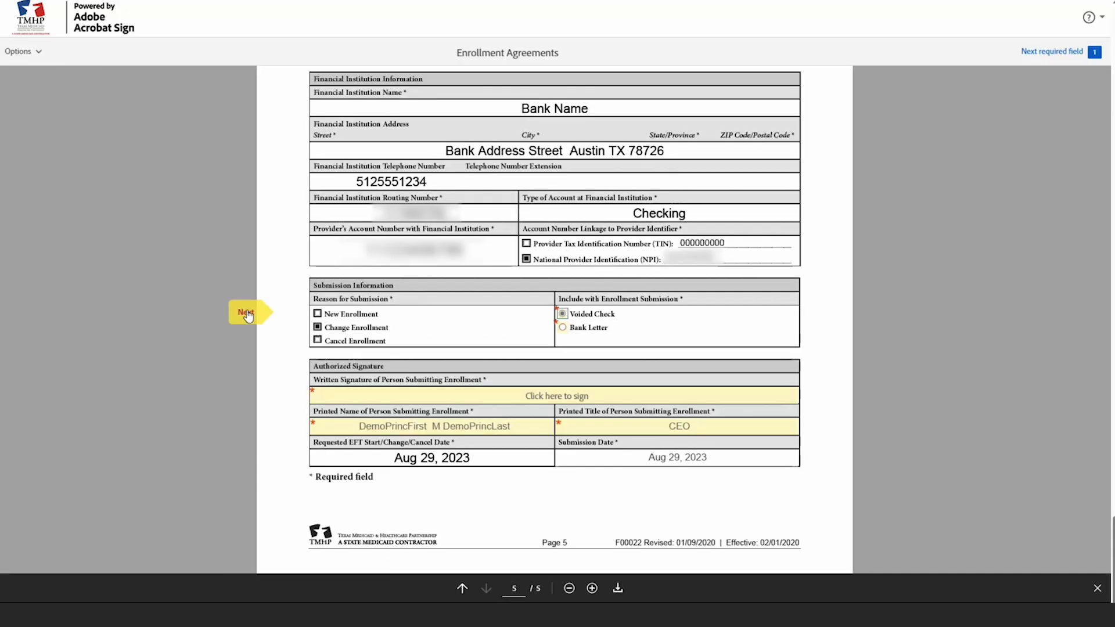
click(247, 314)
click(530, 395)
text(DemoPrincF)
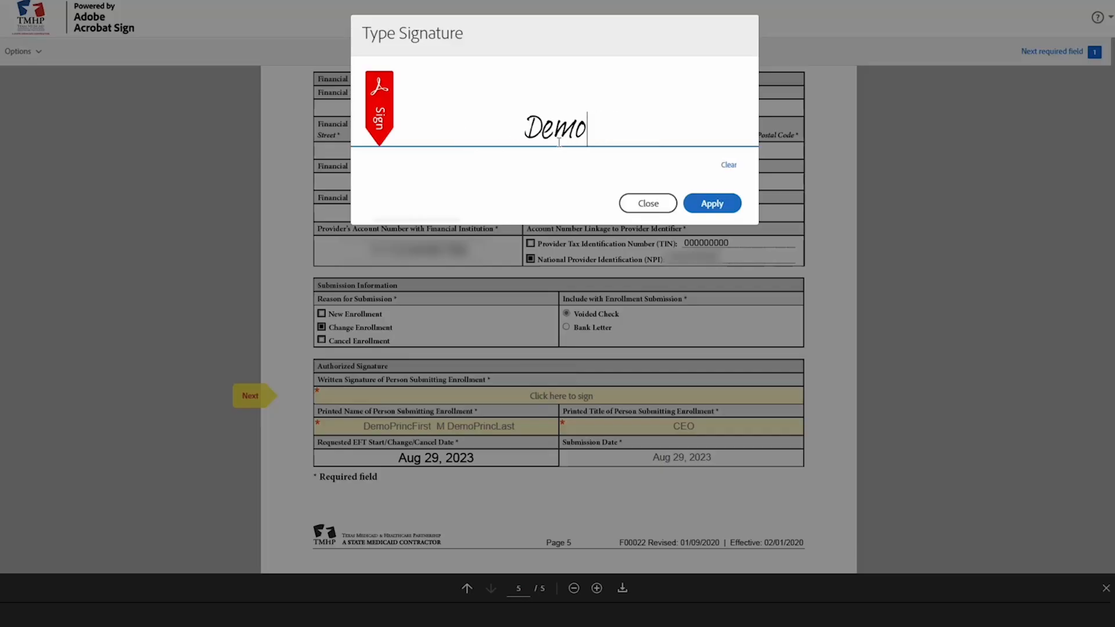
text(irst M DemoPrincLast)
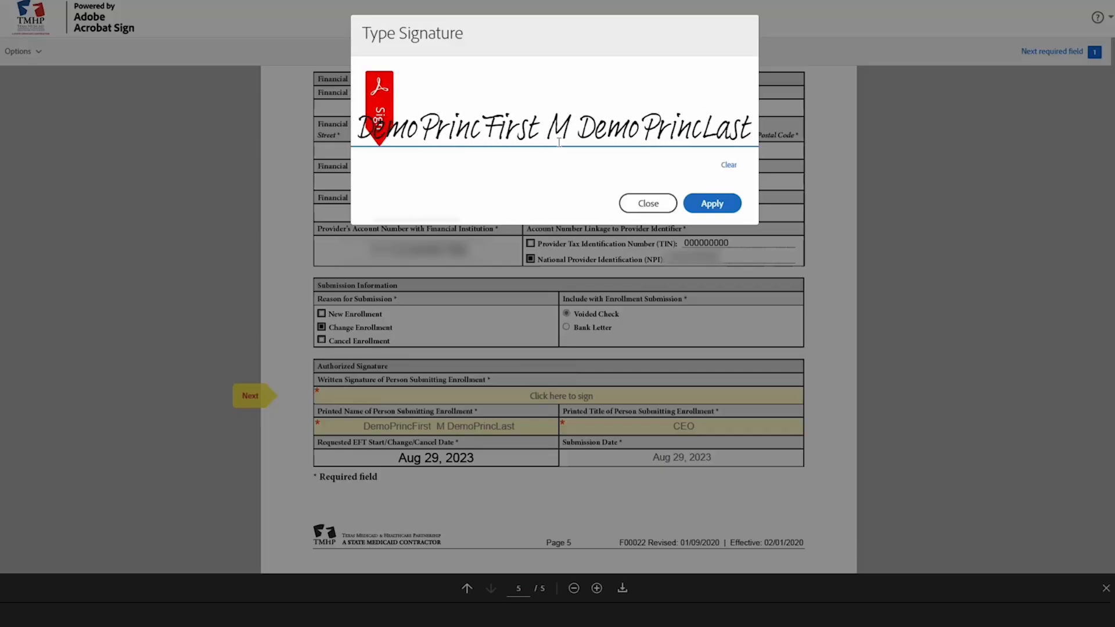
click(720, 207)
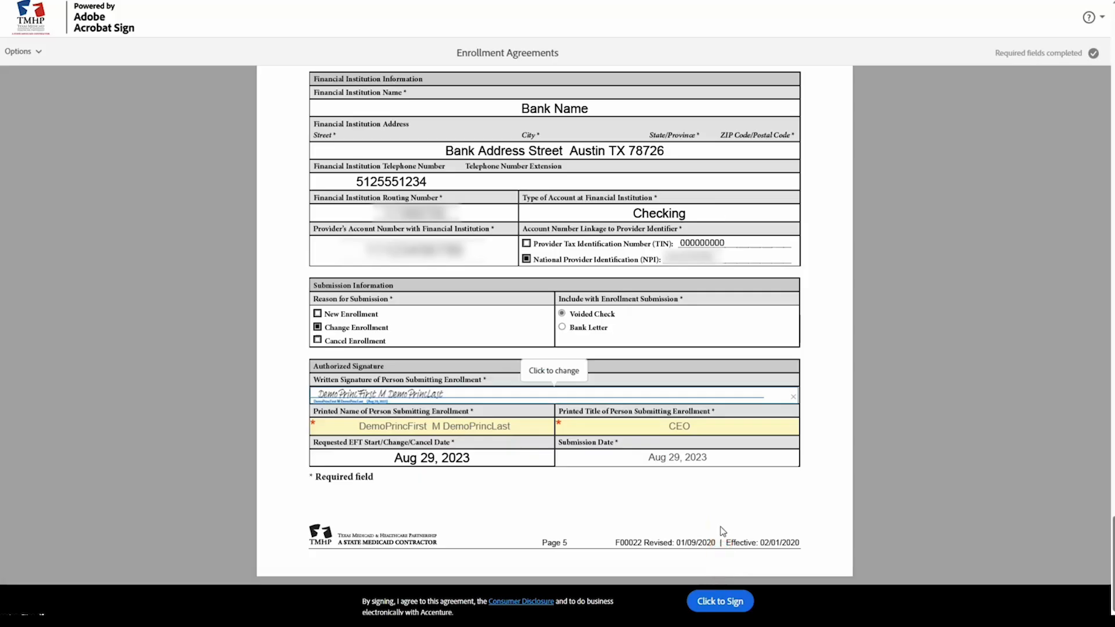
click(722, 602)
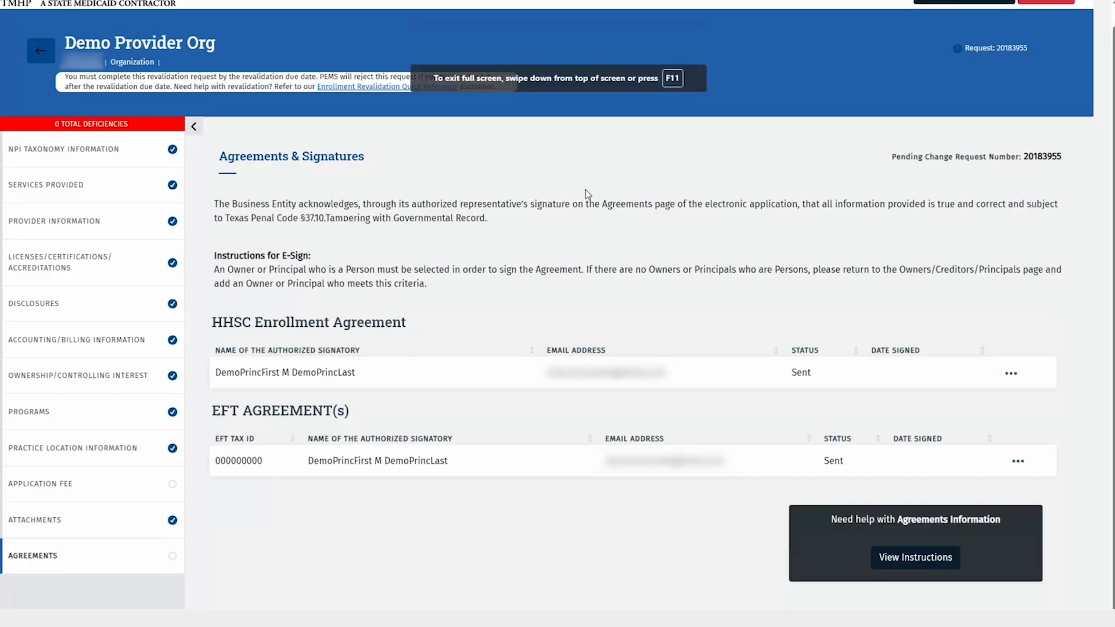
Go to the Application Fee section of the revalidation request, showing the $688 paper check option.
click(109, 560)
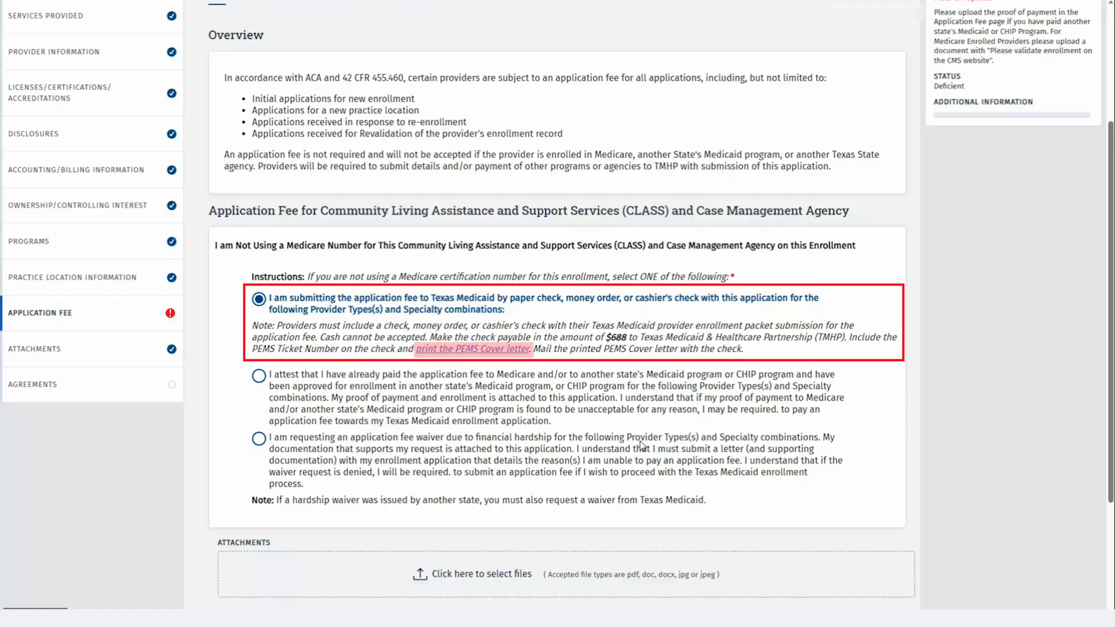
click(482, 351)
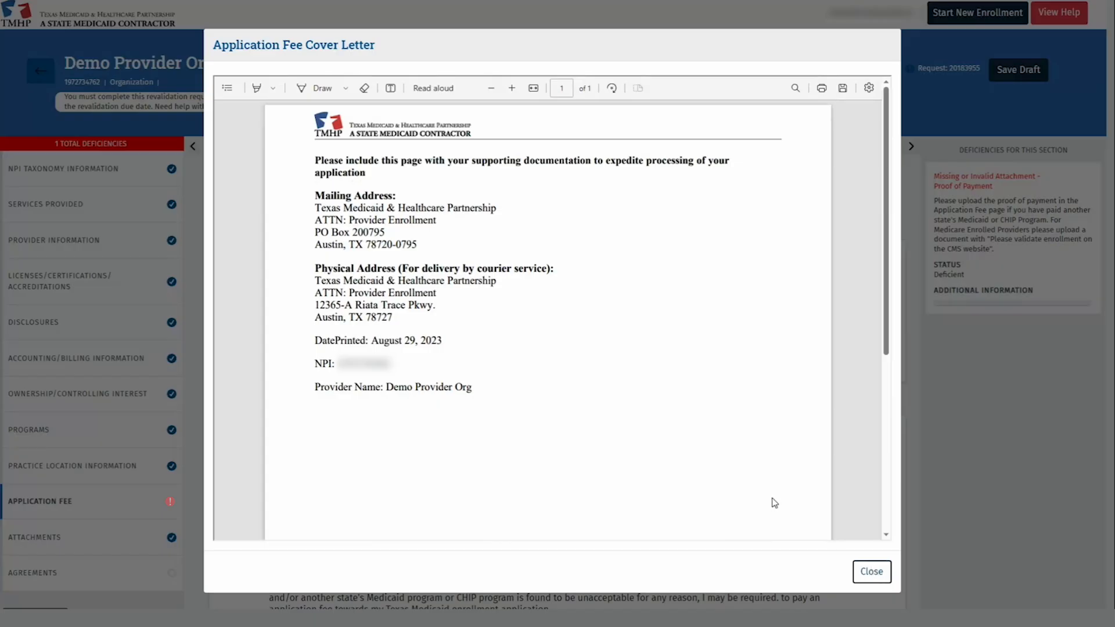
scroll(775, 503, down, 5)
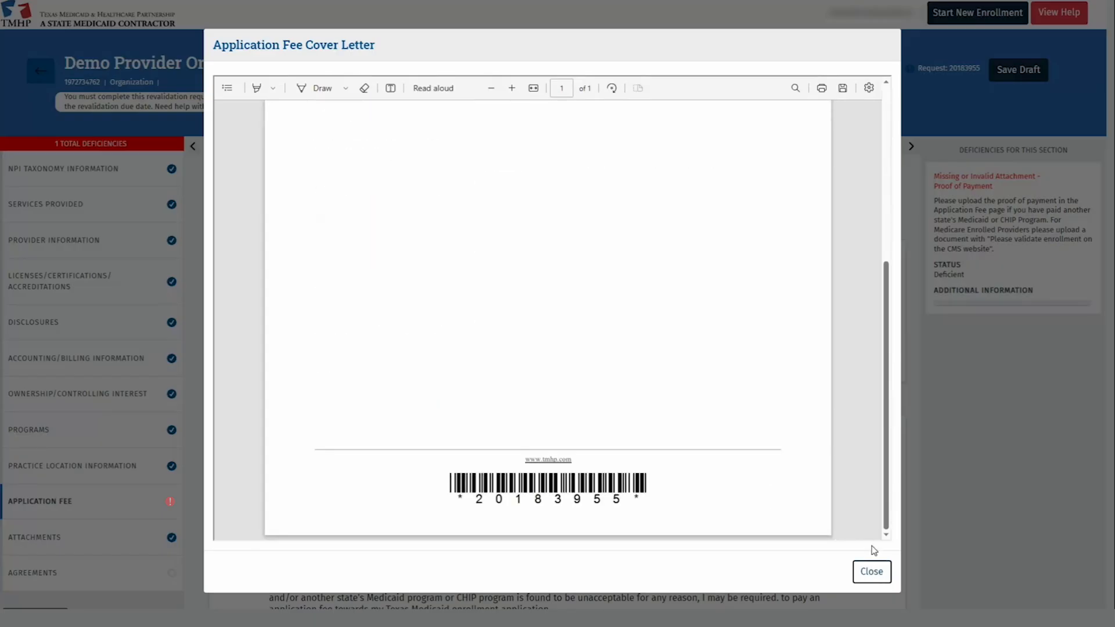
click(871, 571)
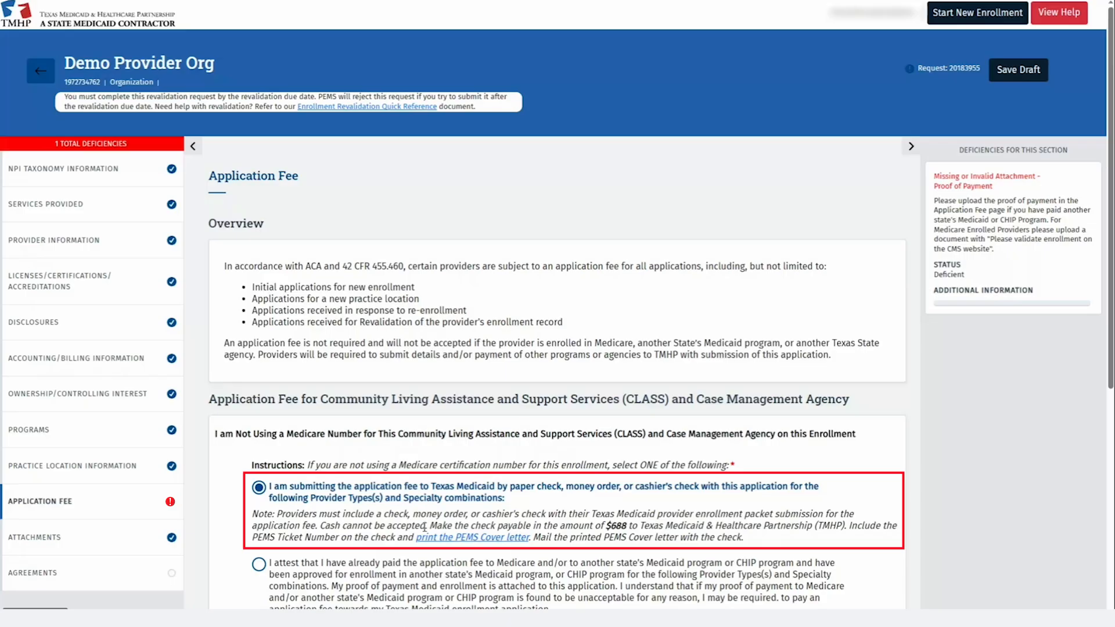
scroll(262, 386, down, 3)
click(262, 387)
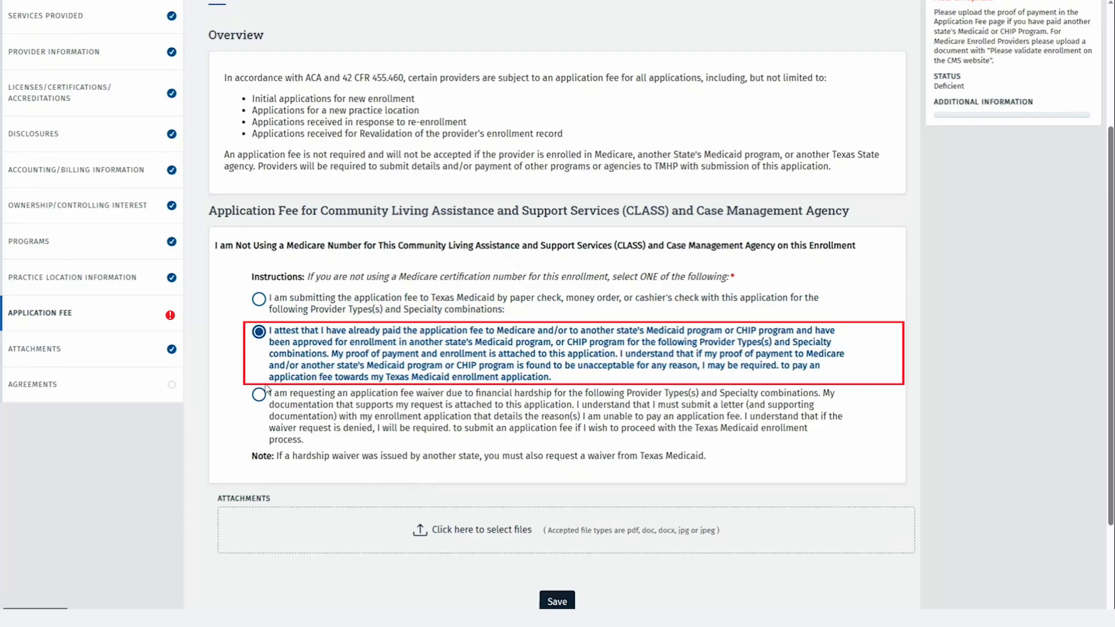
click(259, 395)
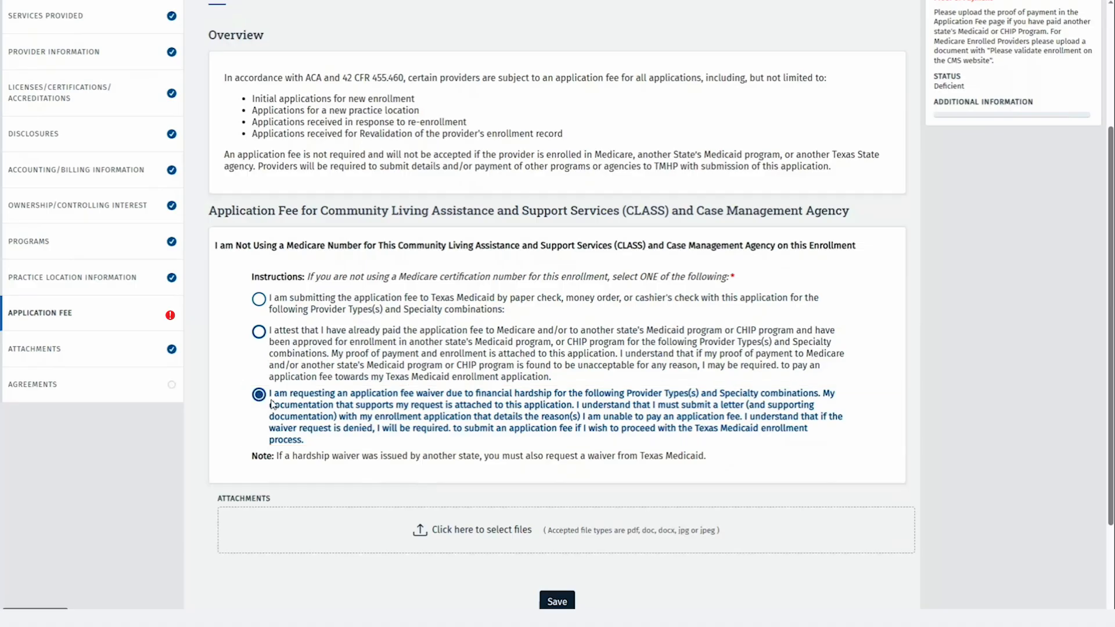
click(259, 300)
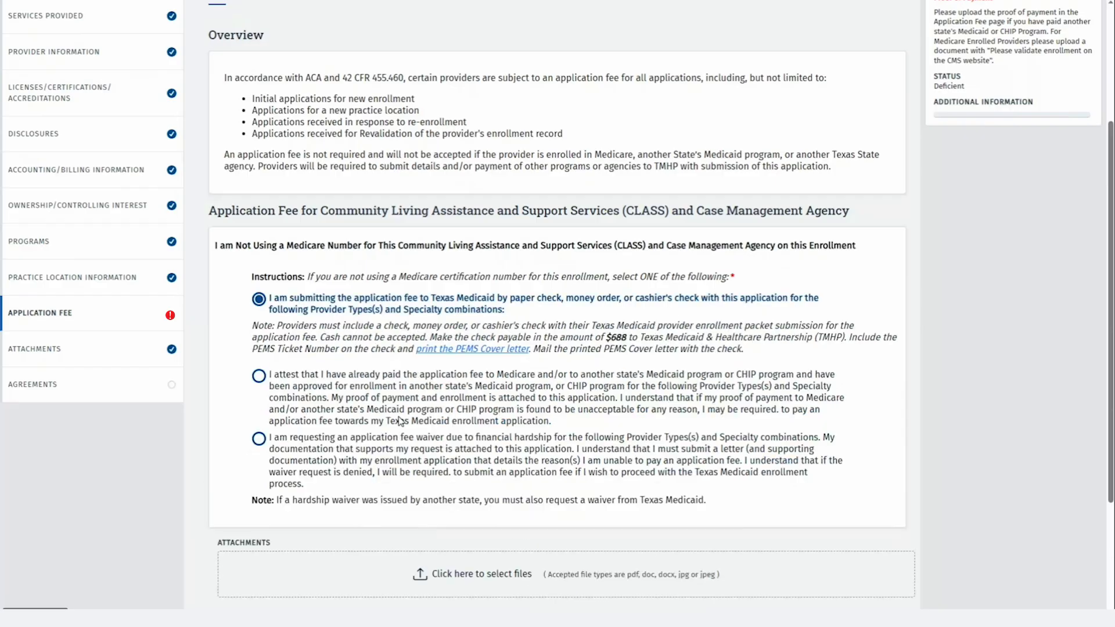
scroll(406, 436, down, 2)
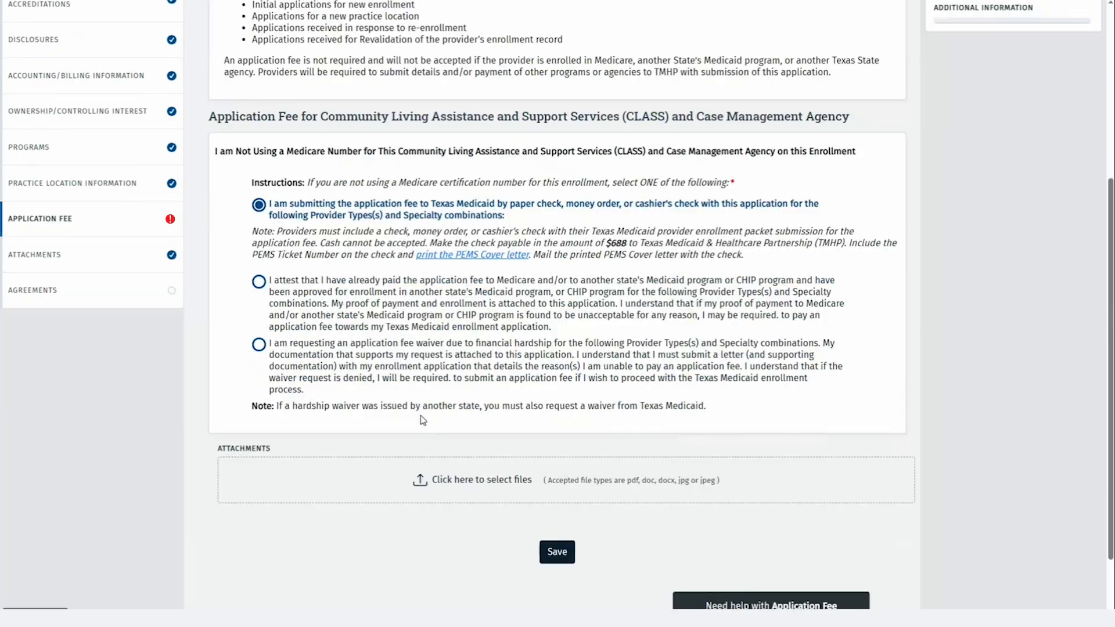
Save the $688 paper check fee choice, then submit the revalidation request and confirm.
click(557, 552)
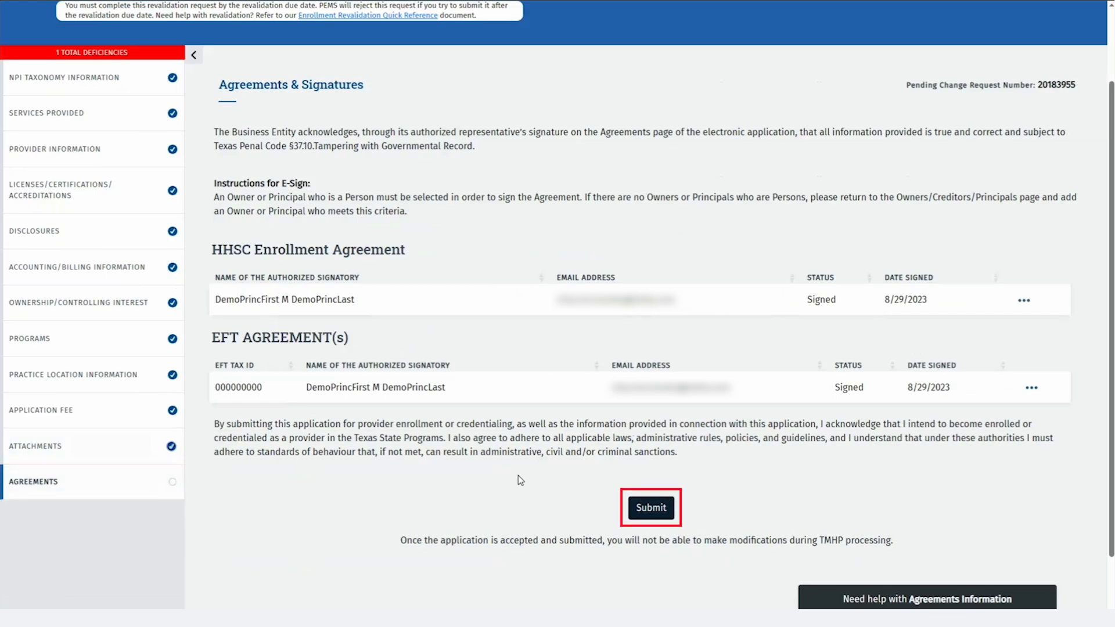
click(632, 515)
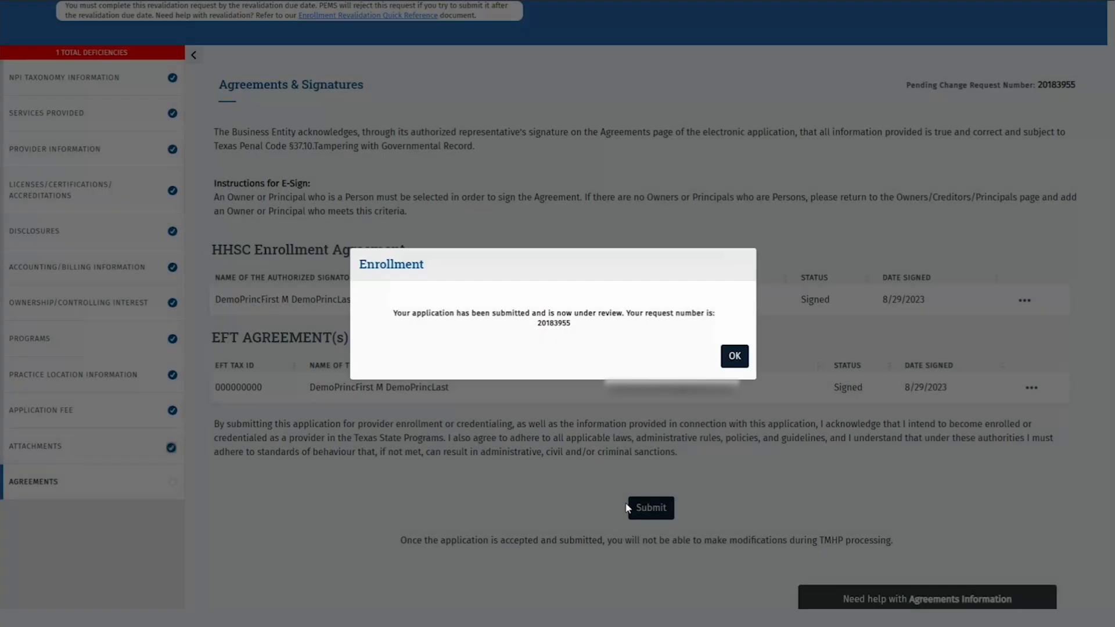
click(734, 356)
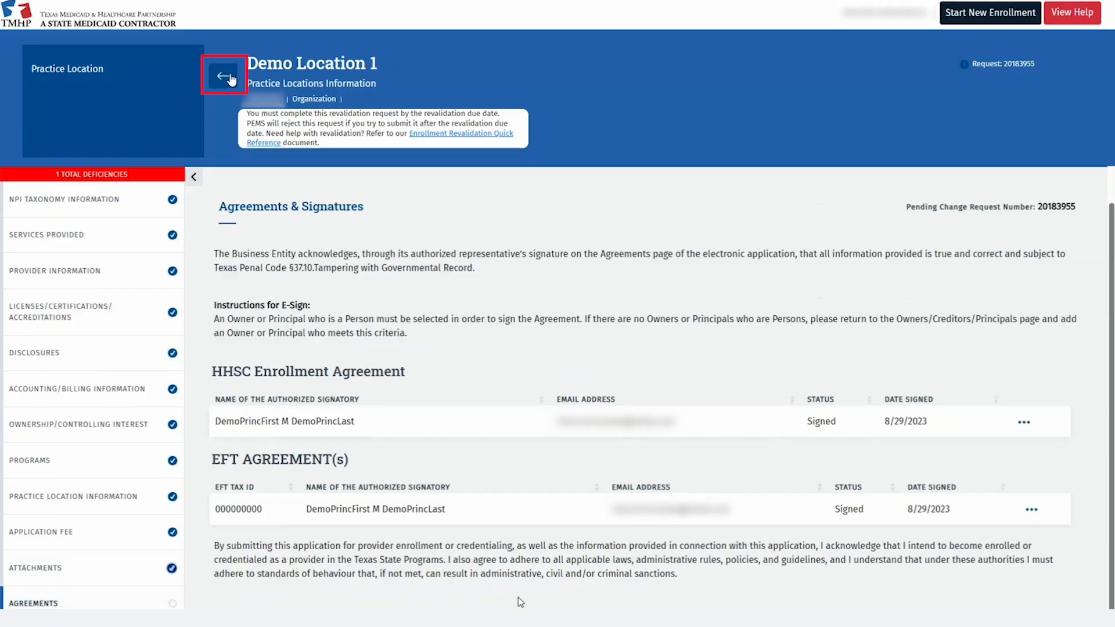
Go to the Requests tab and search for the submitted revalidation request by its request number.
click(231, 79)
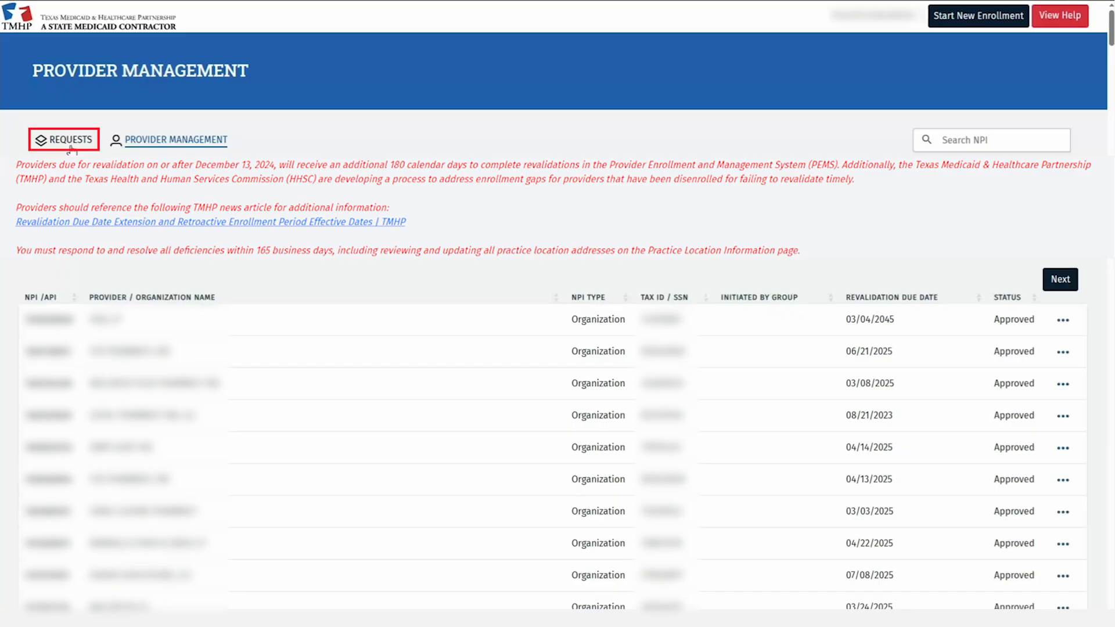
click(70, 143)
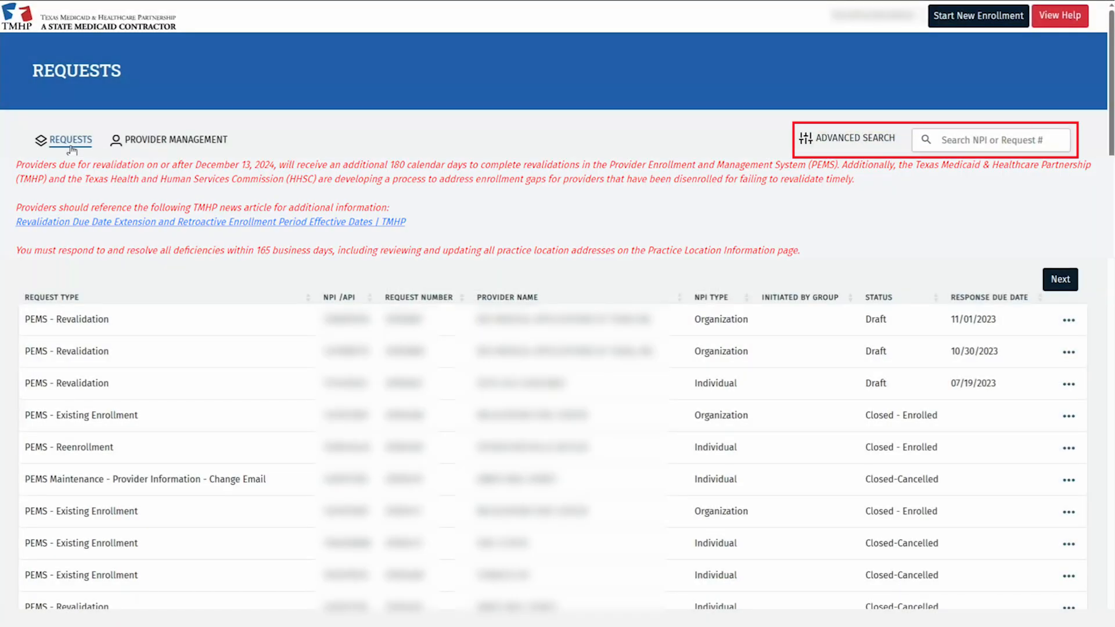
click(925, 141)
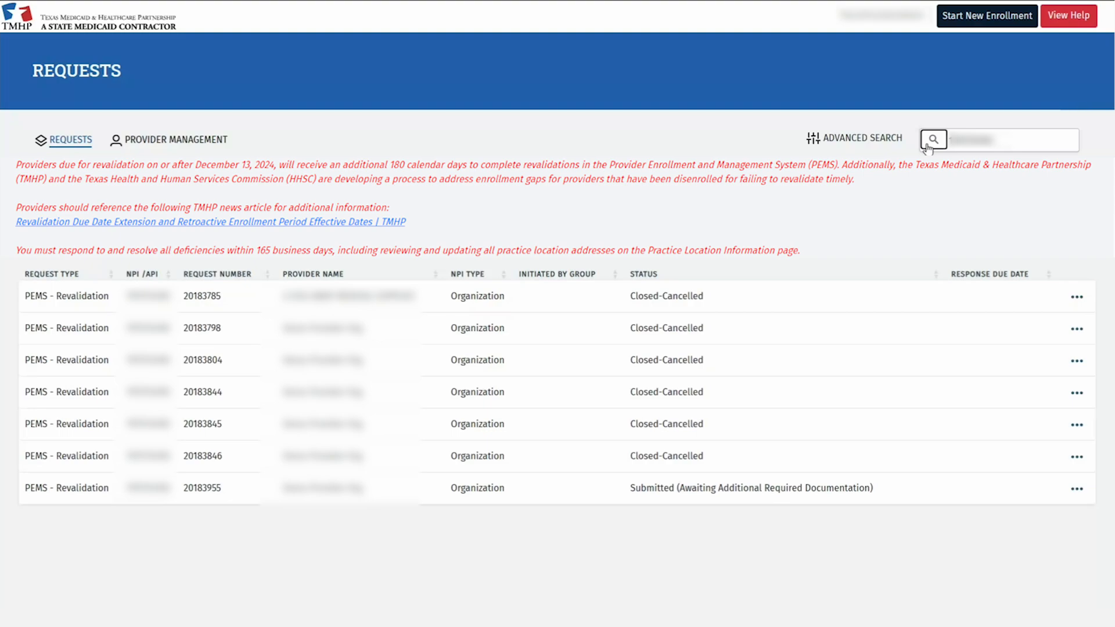
click(932, 140)
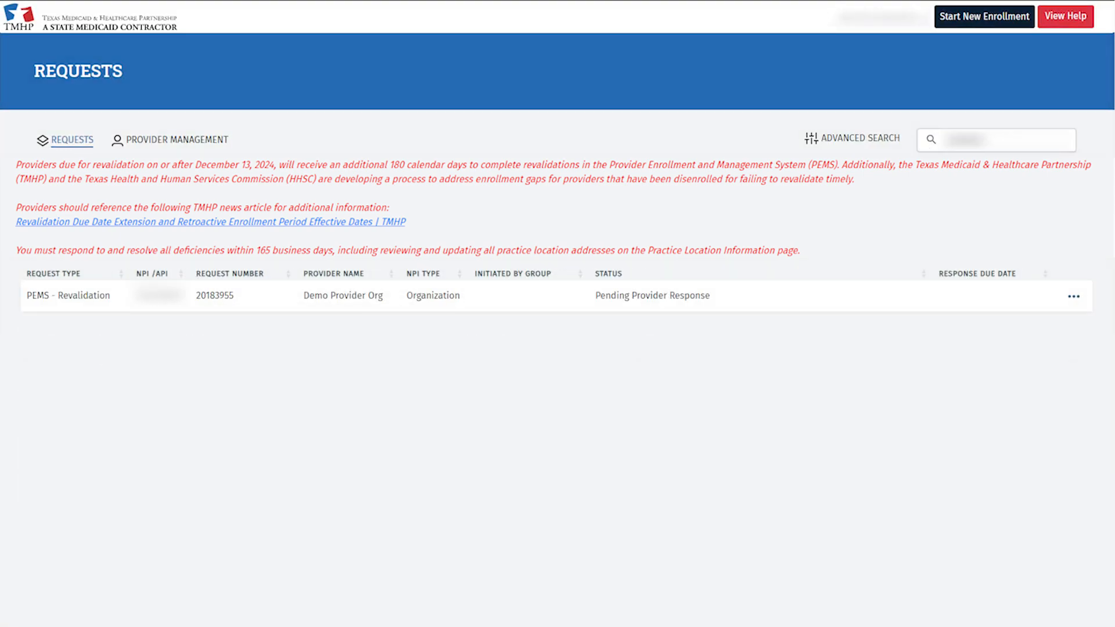